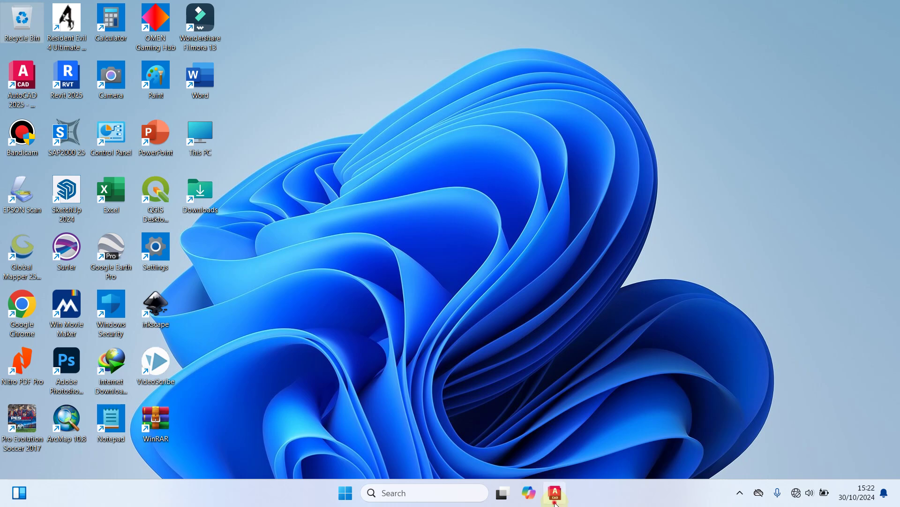
Switch to AutoCAD, open the layer properties manager and create a new layer named Dimensi.
{"action": "left_click", "coordinate": [373, 243]}
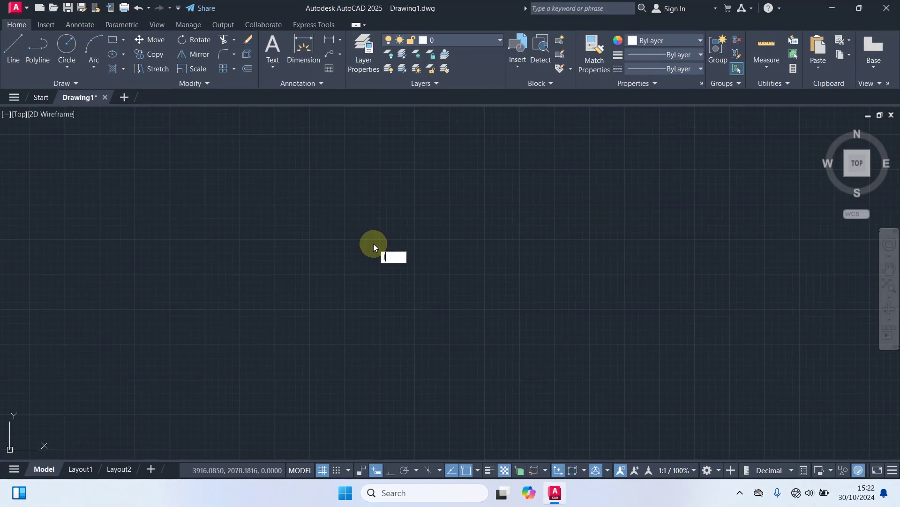
{"action": "key", "text": "Return"}
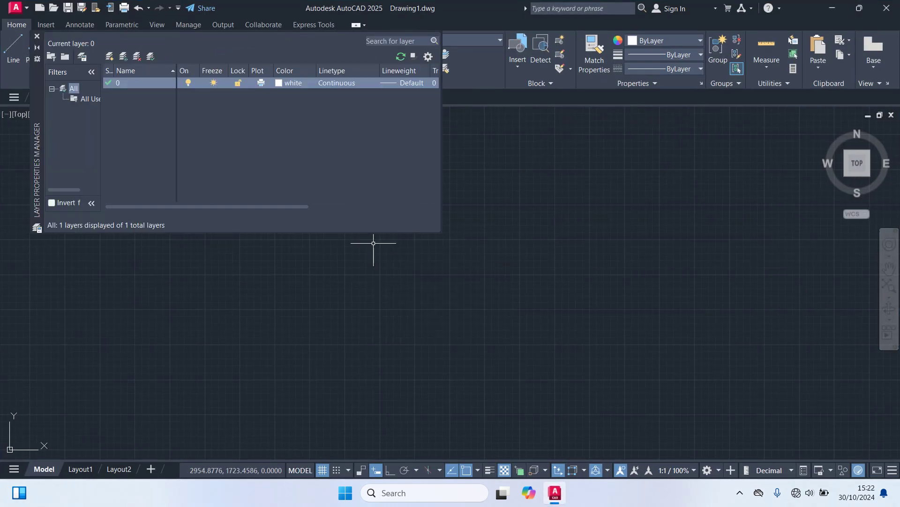
{"action": "right_click", "coordinate": [125, 100]}
{"action": "left_click", "coordinate": [156, 142]}
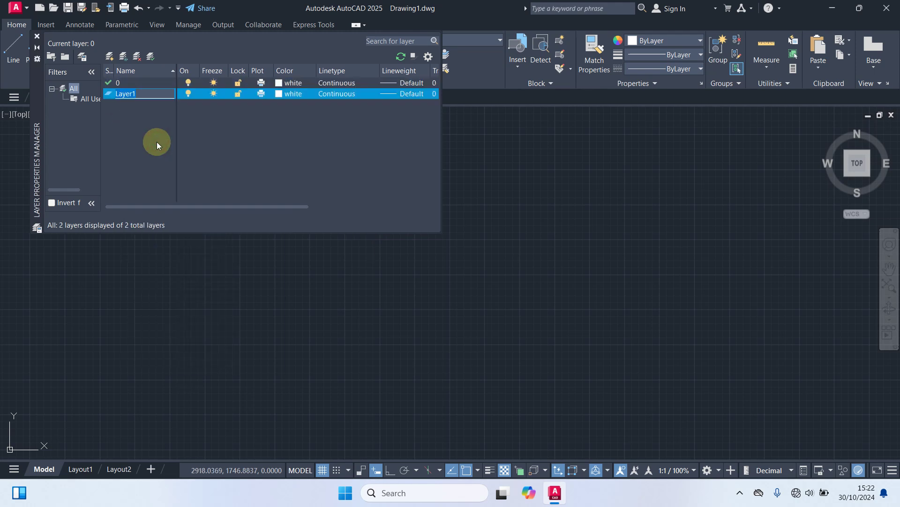
{"action": "type", "text": "Dimensi"}
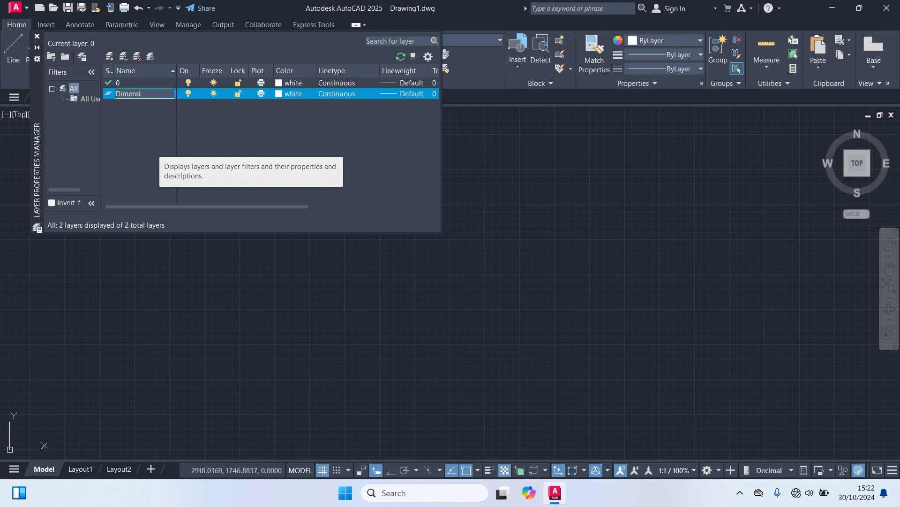
Create a new layer named Dinding in the layer list.
{"action": "right_click", "coordinate": [124, 114]}
{"action": "left_click", "coordinate": [159, 161]}
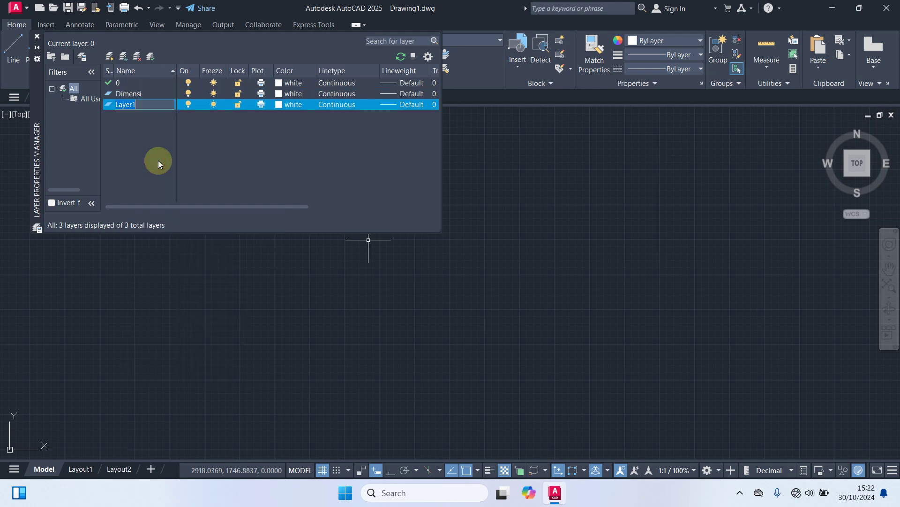
{"action": "type", "text": "Dinds"}
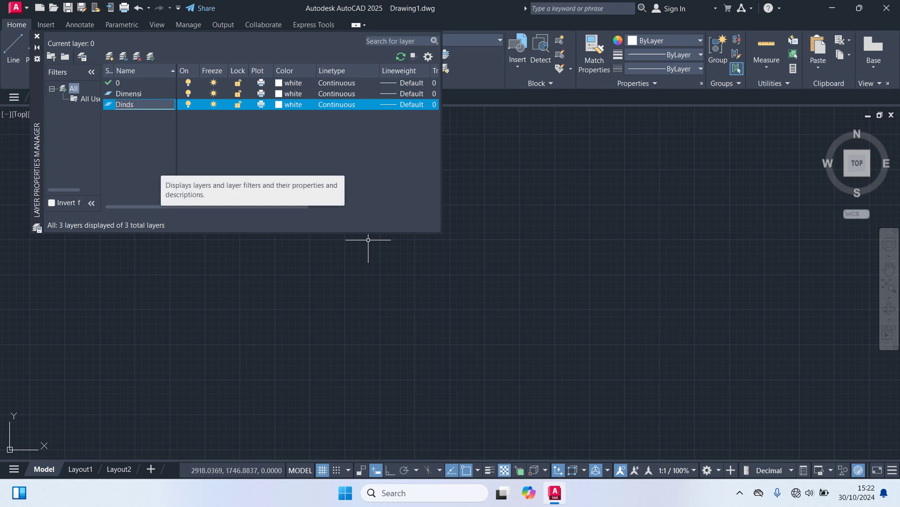
{"action": "key", "text": "BackSpace"}
{"action": "type", "text": "ing"}
Add two more layers to the drawing, named Garis As and Garis Bantu.
{"action": "right_click", "coordinate": [124, 123]}
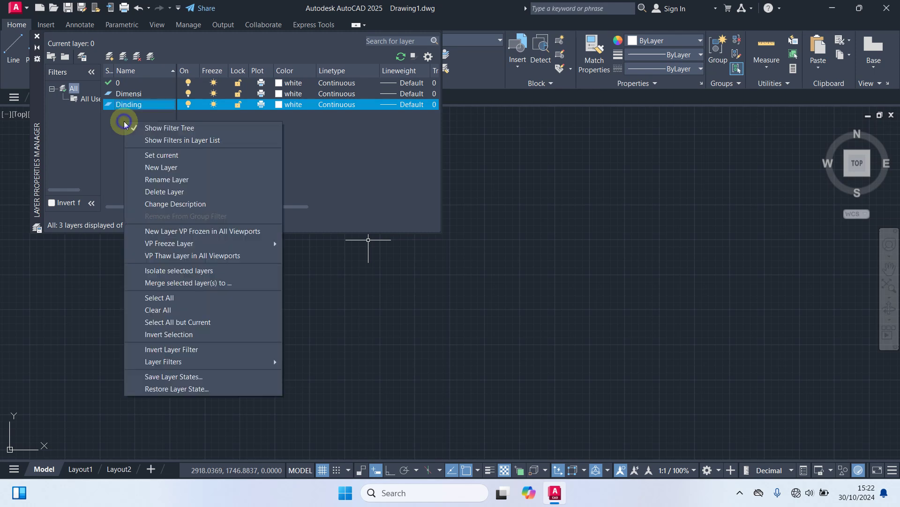
{"action": "left_click", "coordinate": [154, 167]}
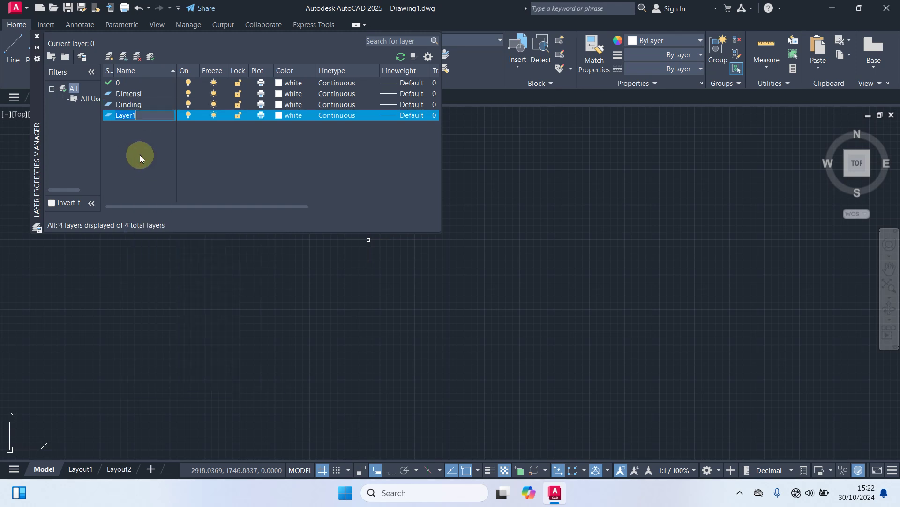
{"action": "type", "text": "Ga"}
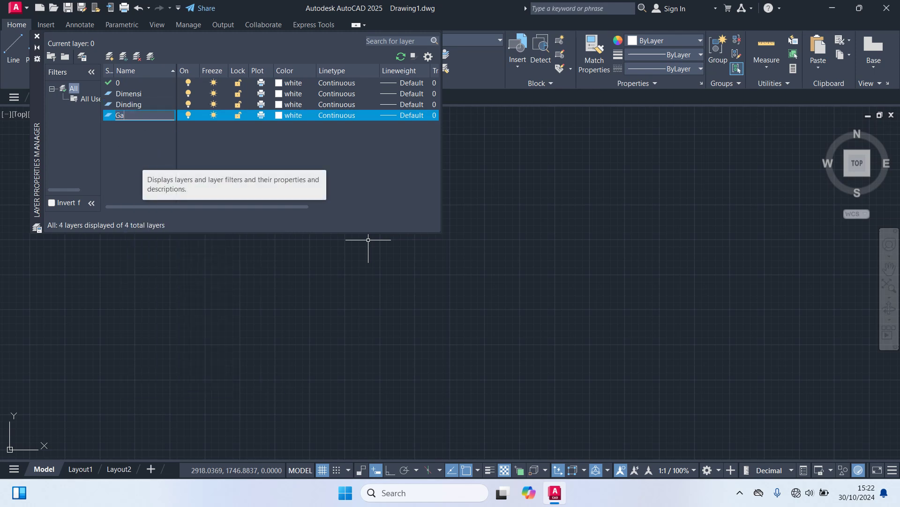
{"action": "type", "text": "ris As"}
{"action": "right_click", "coordinate": [126, 130]}
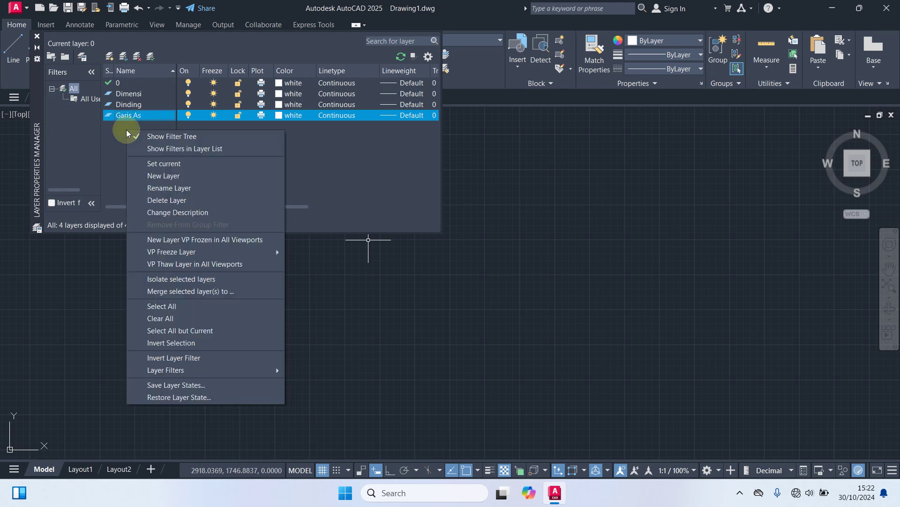
{"action": "left_click", "coordinate": [155, 177]}
{"action": "type", "text": "Garis Bantu"}
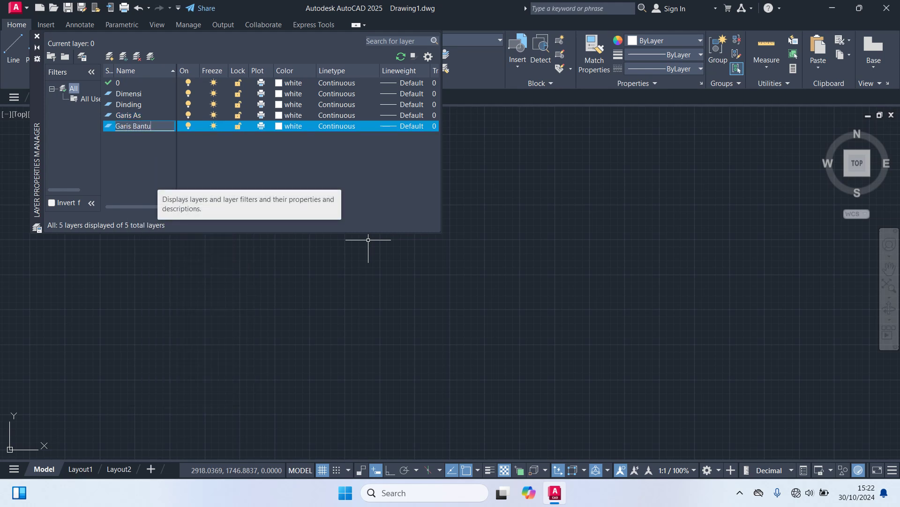
Add two more layers to the drawing, named Kolom and Pintu & Jendela.
{"action": "right_click", "coordinate": [124, 141]}
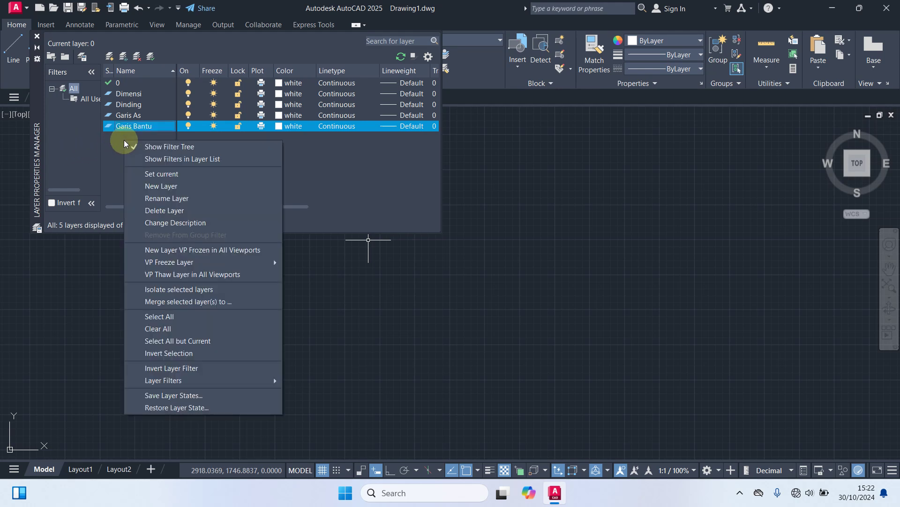
{"action": "left_click", "coordinate": [160, 185]}
{"action": "type", "text": "Kolom"}
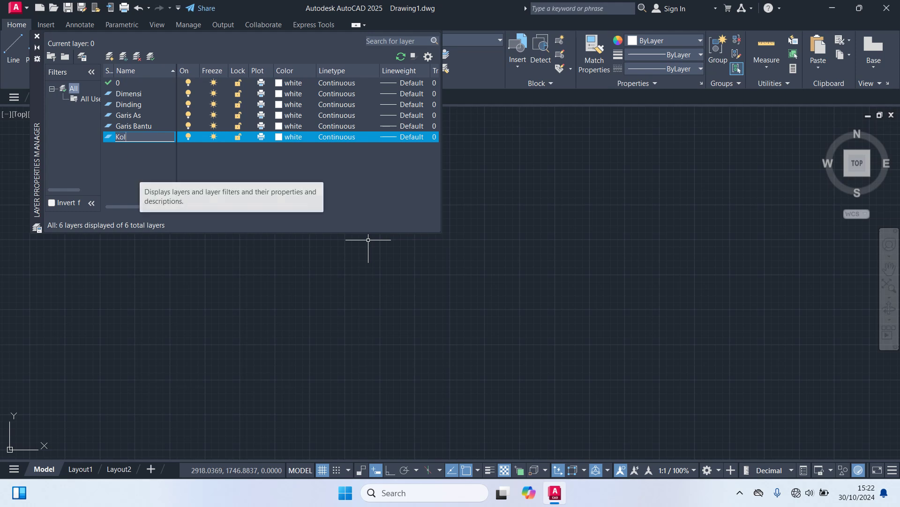
{"action": "right_click", "coordinate": [123, 152]}
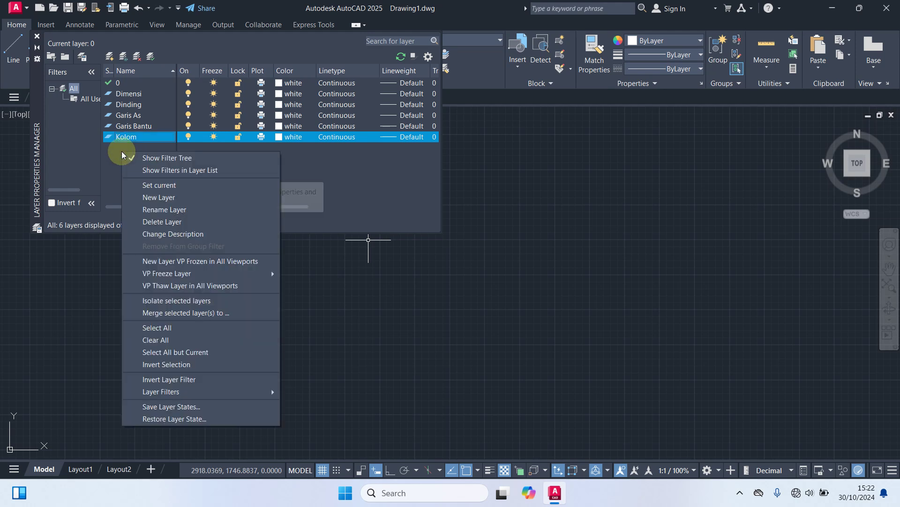
{"action": "left_click", "coordinate": [167, 198]}
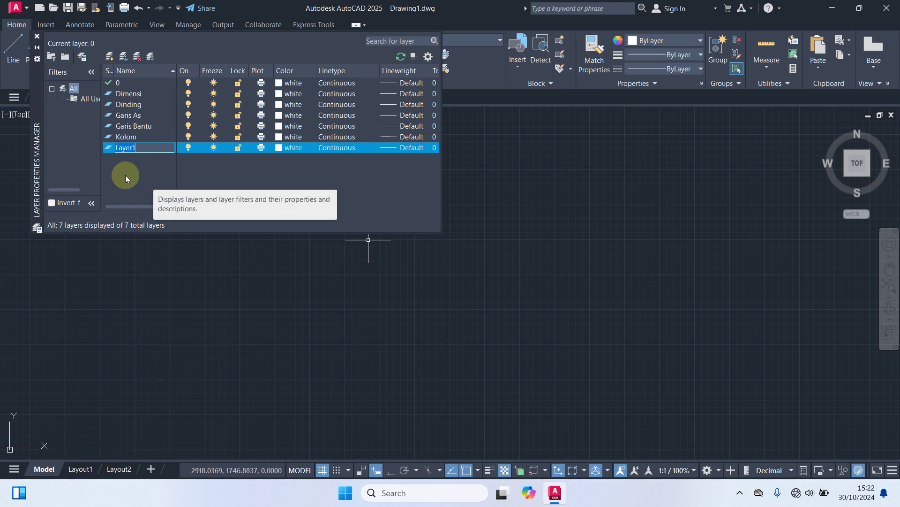
{"action": "type", "text": "Pintu & Jendela"}
Create a new layer named Teks below the existing layers.
{"action": "right_click", "coordinate": [120, 162]}
{"action": "left_click", "coordinate": [156, 196]}
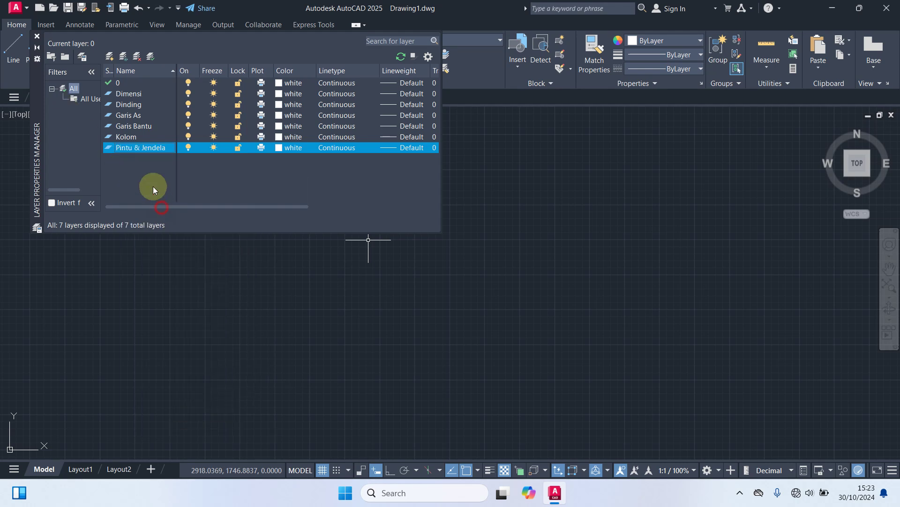
{"action": "type", "text": "Teks"}
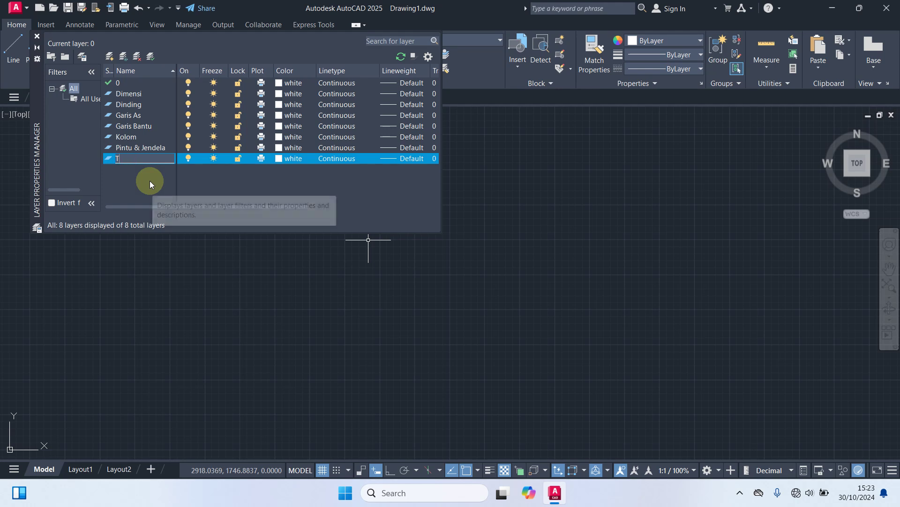
Set the colour of the Garis As layer to red.
{"action": "left_click", "coordinate": [130, 115]}
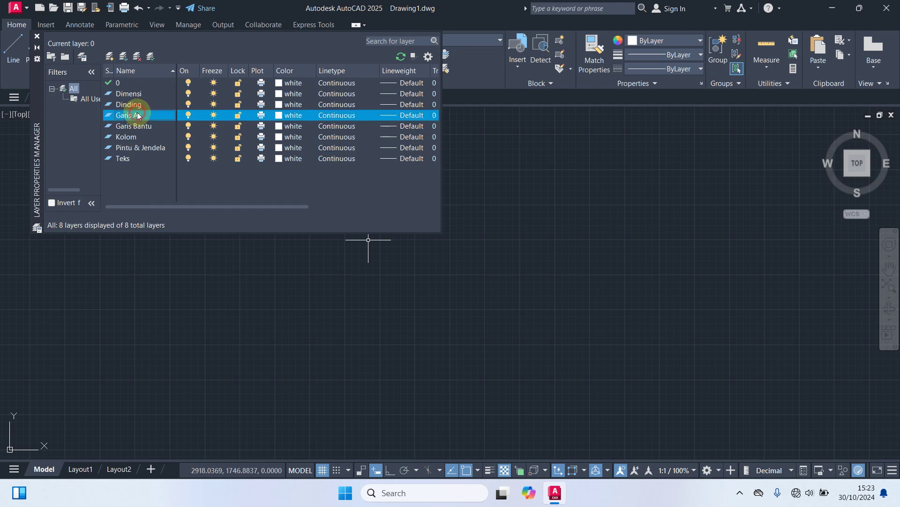
{"action": "left_click", "coordinate": [281, 115]}
{"action": "left_click", "coordinate": [351, 269]}
{"action": "left_click", "coordinate": [417, 335]}
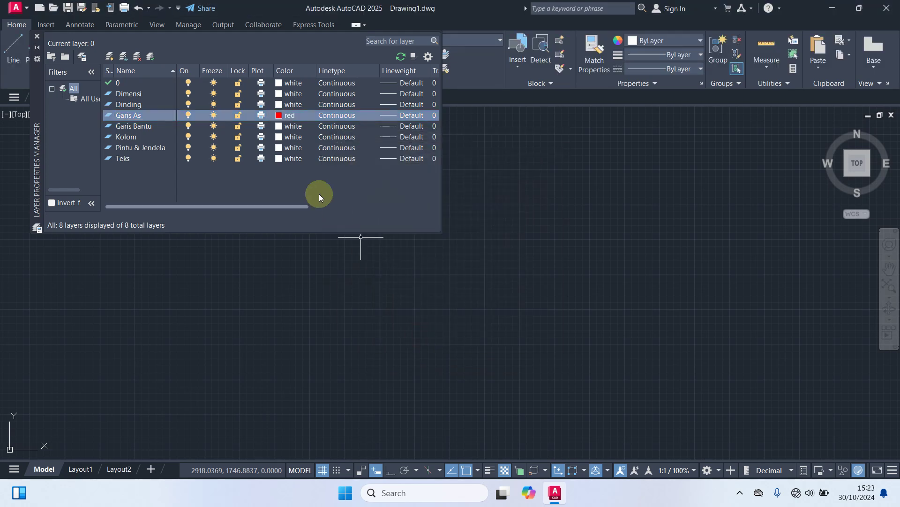
Load the ACAD_ISO02W100 dashed linetype and assign it to the Garis As layer.
{"action": "left_click", "coordinate": [331, 117]}
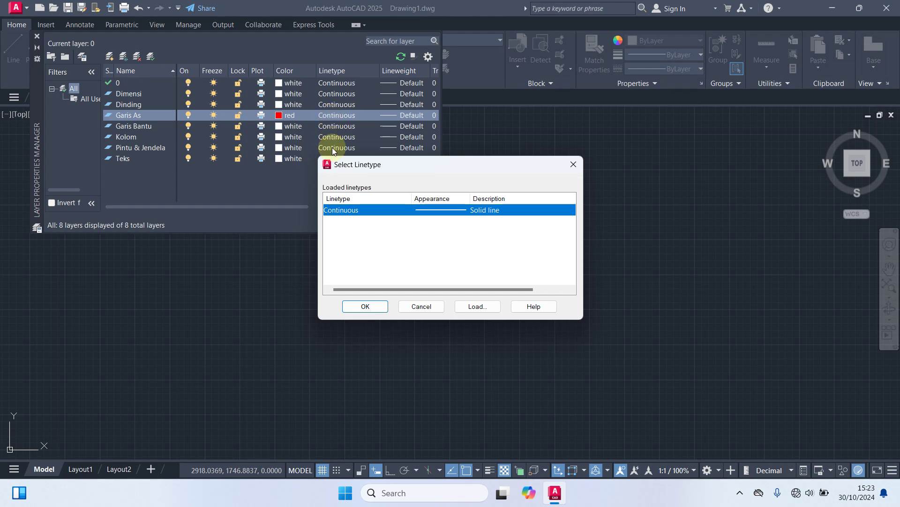
{"action": "left_click", "coordinate": [469, 307]}
{"action": "left_click", "coordinate": [368, 220]}
{"action": "left_click", "coordinate": [398, 321]}
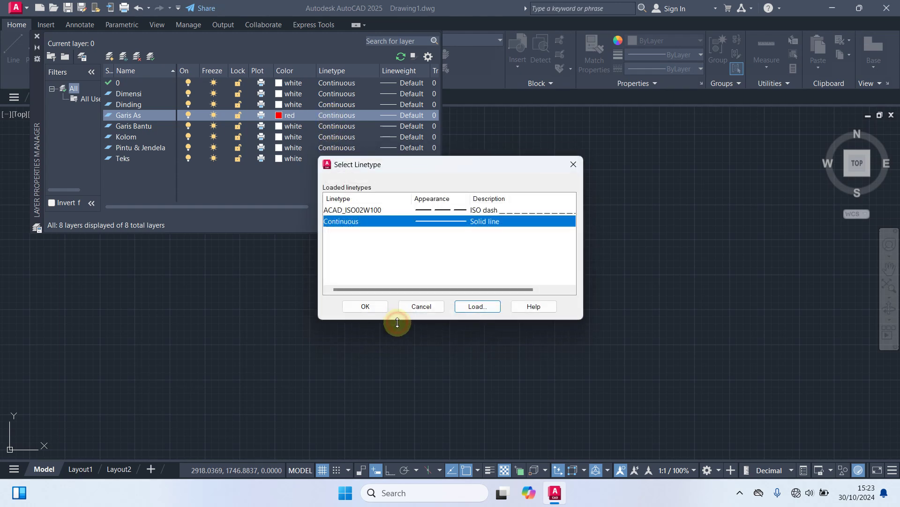
{"action": "left_click", "coordinate": [352, 211]}
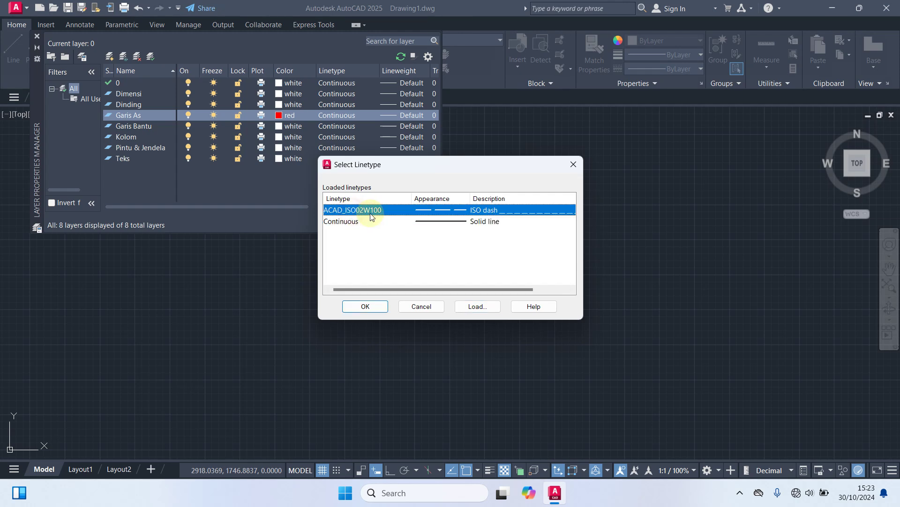
{"action": "left_click", "coordinate": [372, 309]}
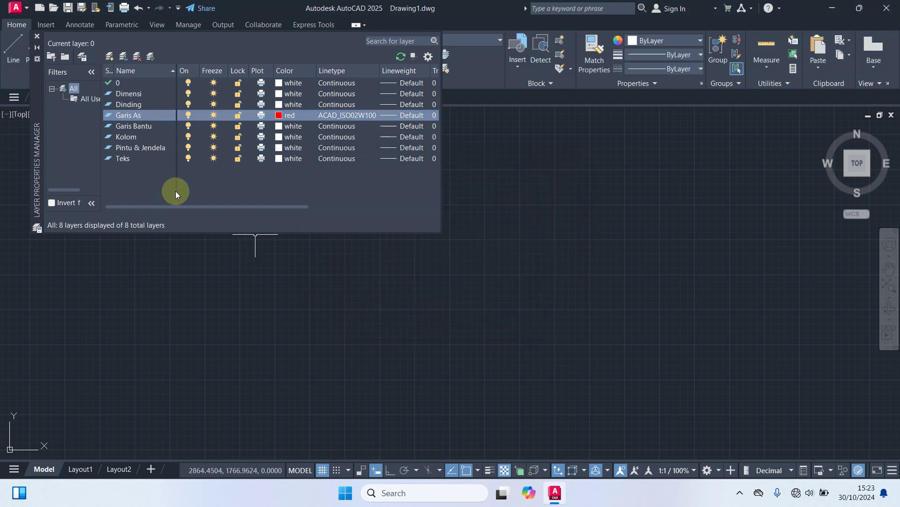
Set the colour of the Garis Bantu layer to magenta.
{"action": "left_click", "coordinate": [139, 126]}
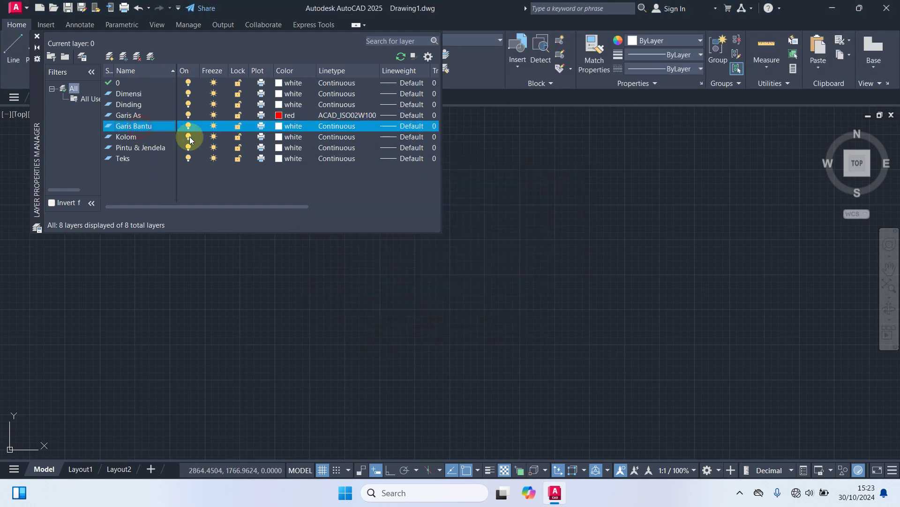
{"action": "left_click", "coordinate": [280, 126]}
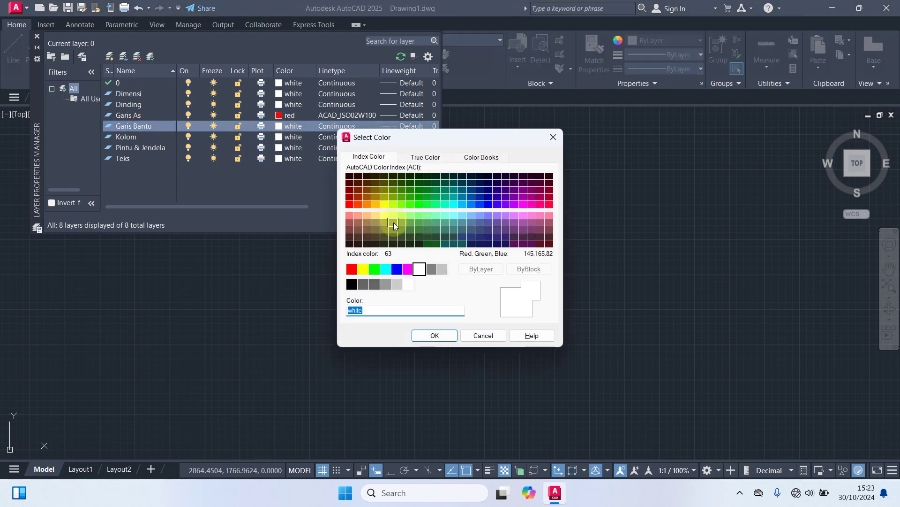
{"action": "left_click", "coordinate": [407, 268]}
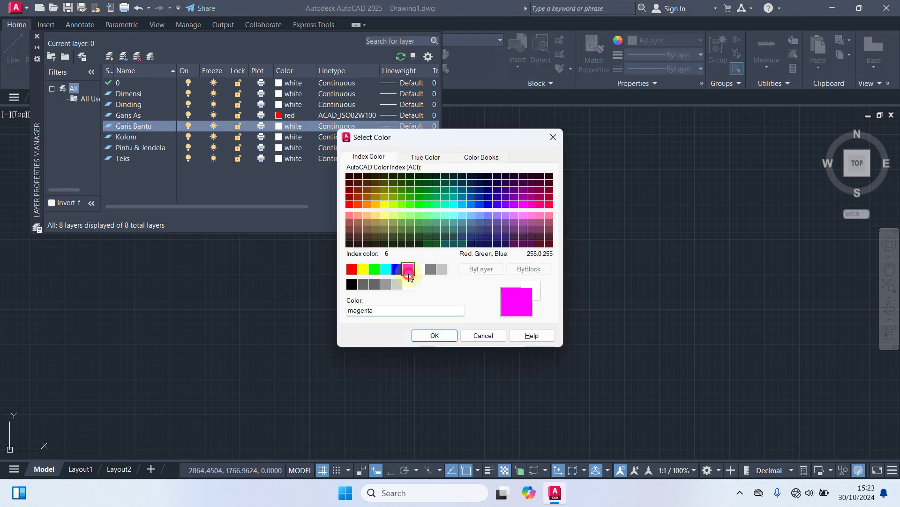
{"action": "left_click", "coordinate": [435, 335]}
Set the colour of the Kolom layer to cyan.
{"action": "left_click", "coordinate": [141, 137]}
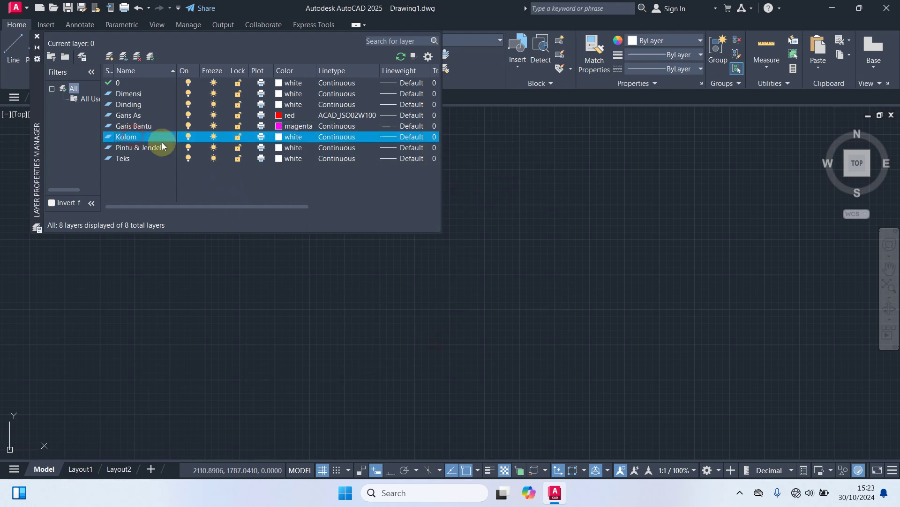
{"action": "left_click", "coordinate": [279, 137]}
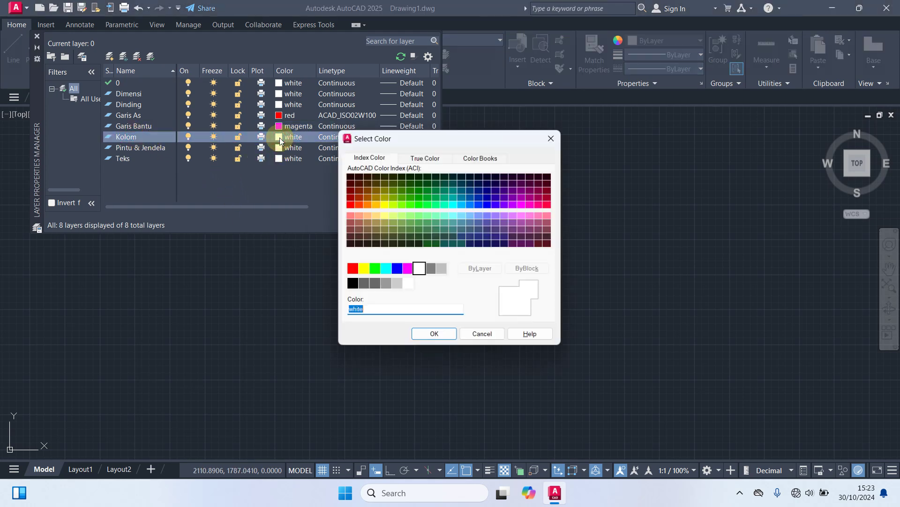
{"action": "left_click", "coordinate": [386, 270]}
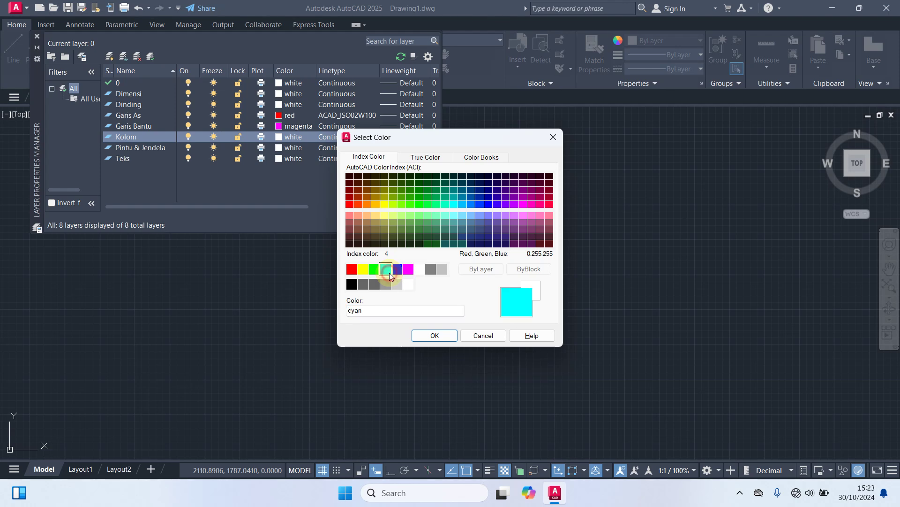
{"action": "left_click", "coordinate": [427, 336]}
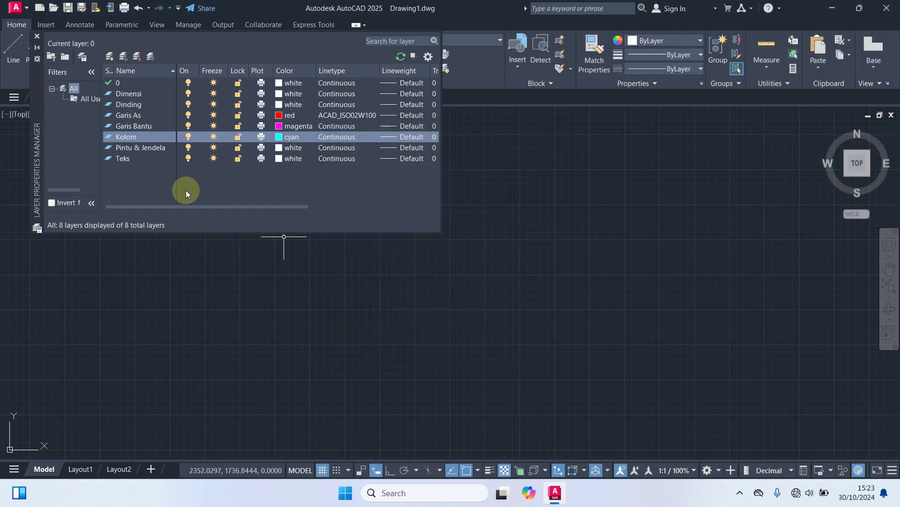
Set the Pintu & Jendela layer to index colour 61 and close the layer properties manager.
{"action": "left_click", "coordinate": [137, 149]}
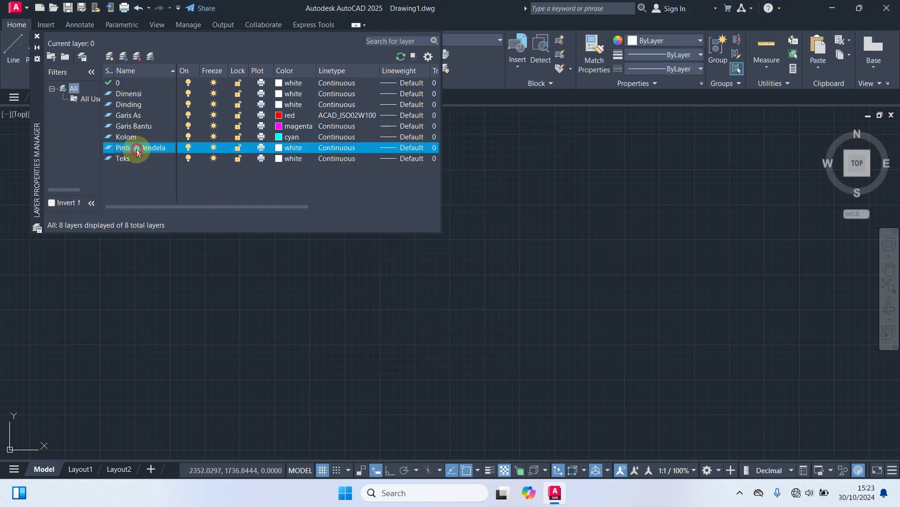
{"action": "left_click", "coordinate": [281, 147]}
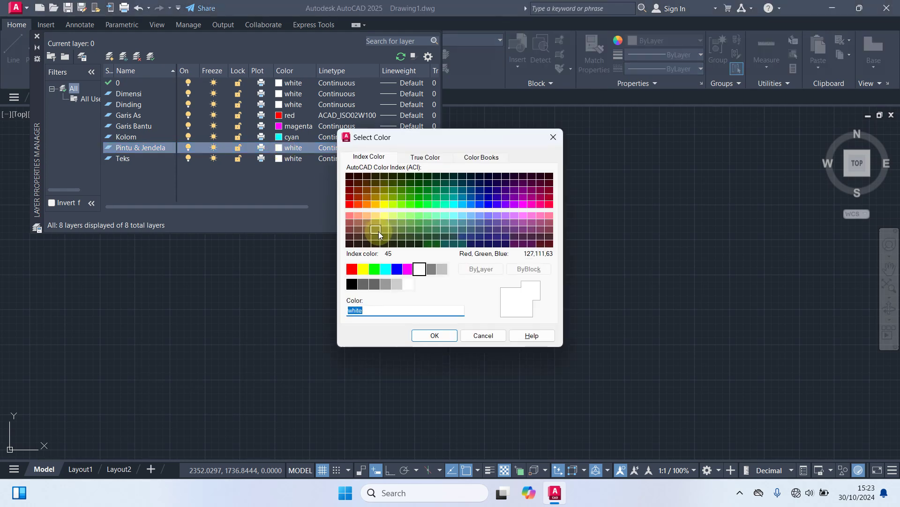
{"action": "left_click", "coordinate": [391, 214]}
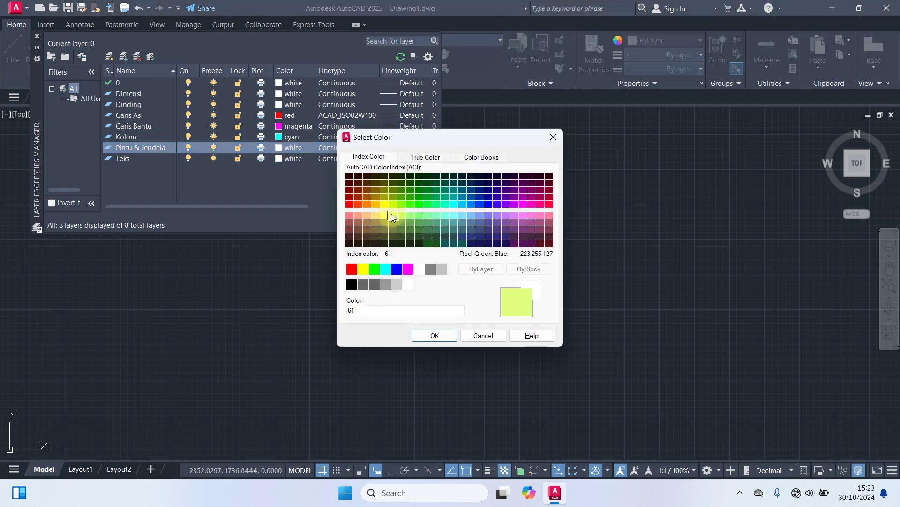
{"action": "left_click", "coordinate": [432, 337]}
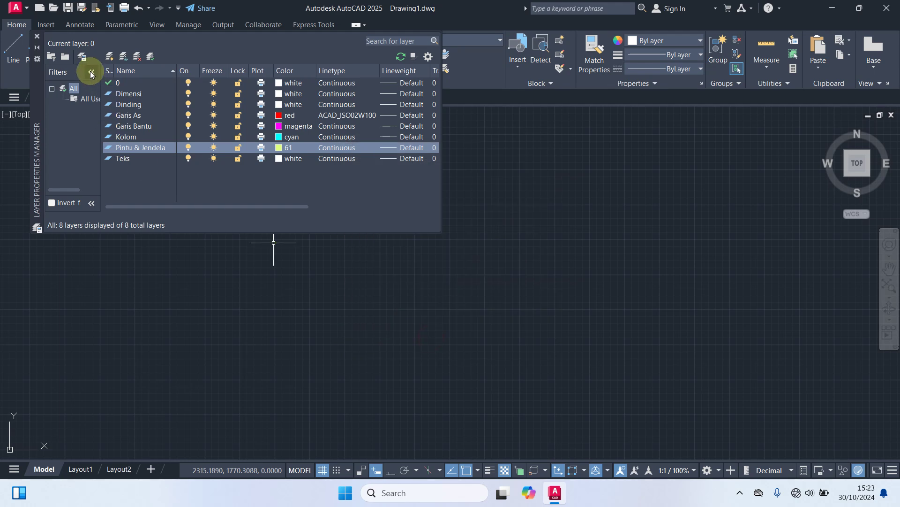
{"action": "left_click", "coordinate": [37, 36]}
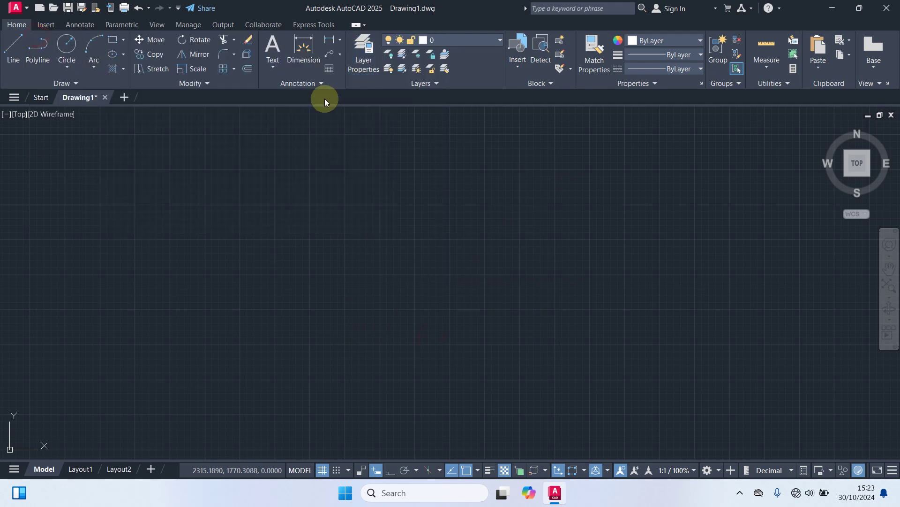
Make Garis As the current layer and draw a rectangle 700 wide and 1200 high.
{"action": "left_click", "coordinate": [460, 38]}
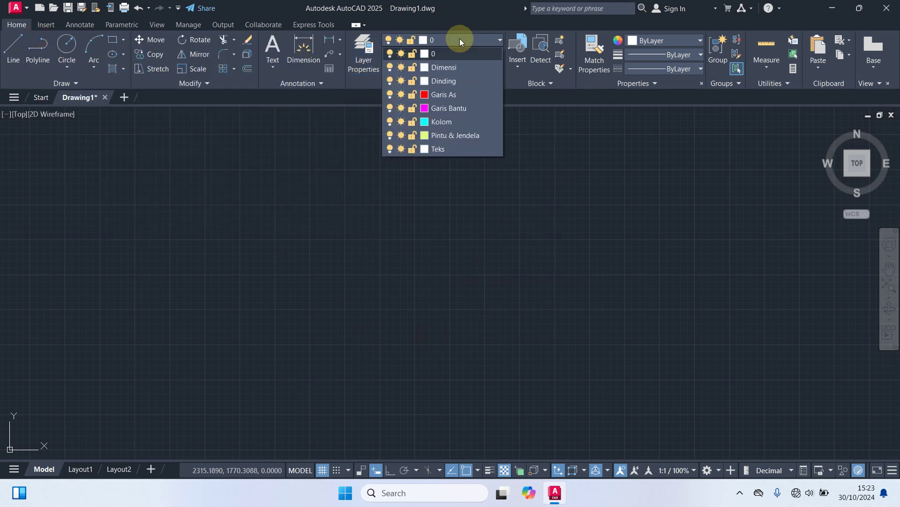
{"action": "left_click", "coordinate": [452, 95]}
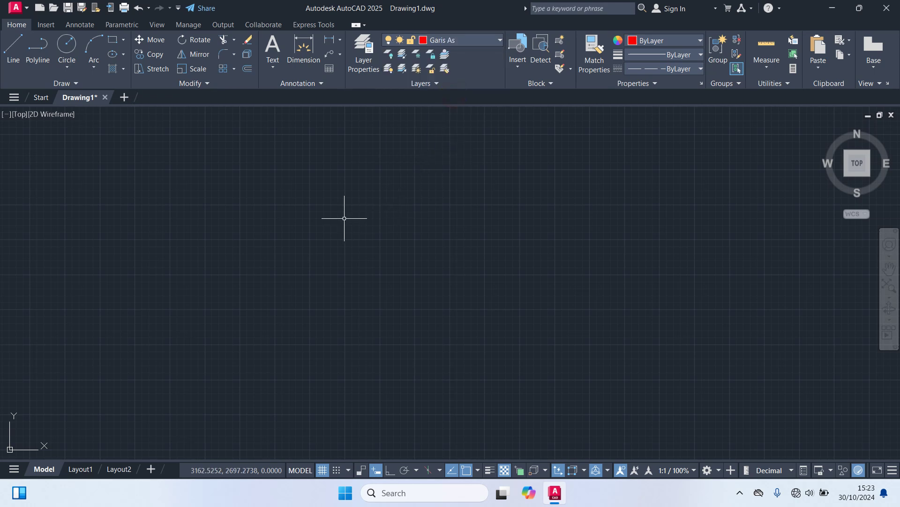
{"action": "type", "text": "rec"}
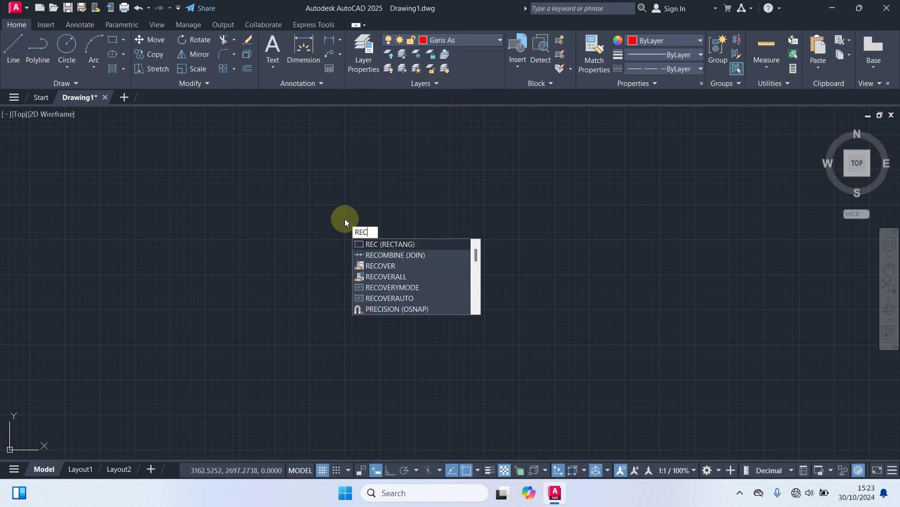
{"action": "key", "text": "Return"}
{"action": "left_click", "coordinate": [262, 187]}
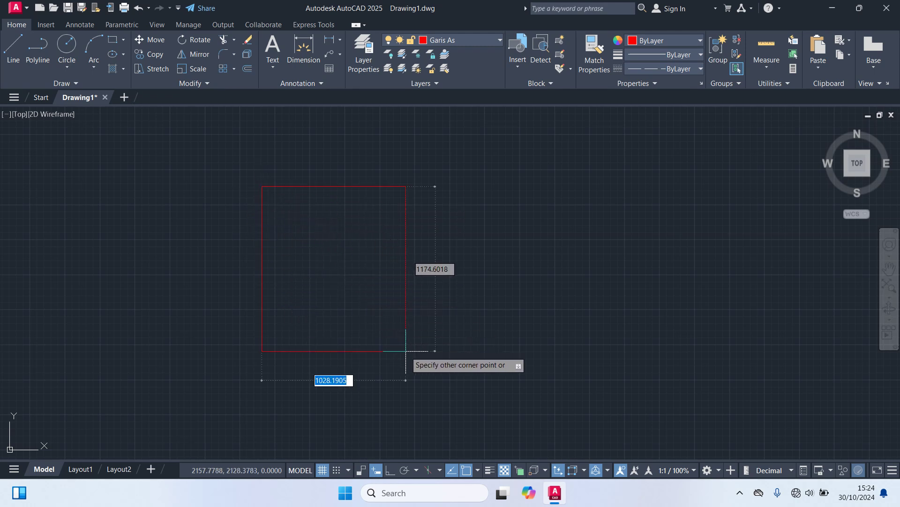
{"action": "type", "text": "700"}
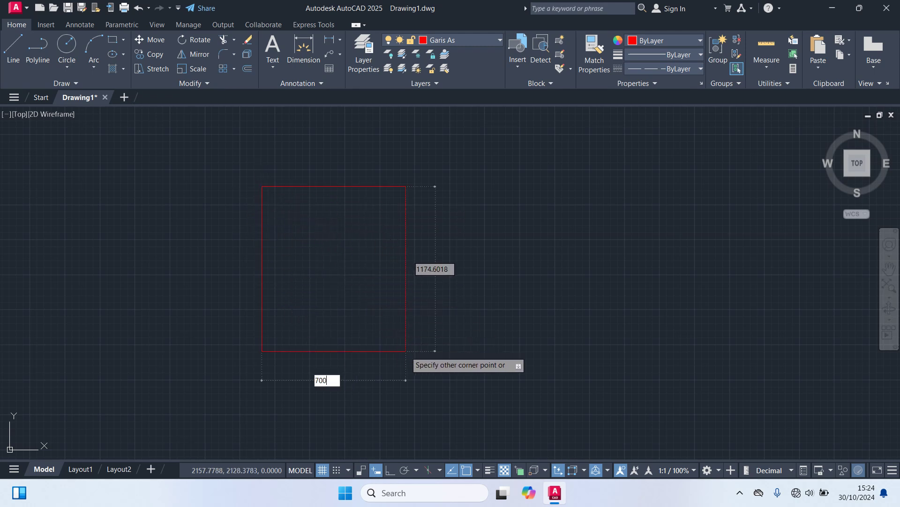
{"action": "key", "text": "Tab"}
{"action": "type", "text": "1200"}
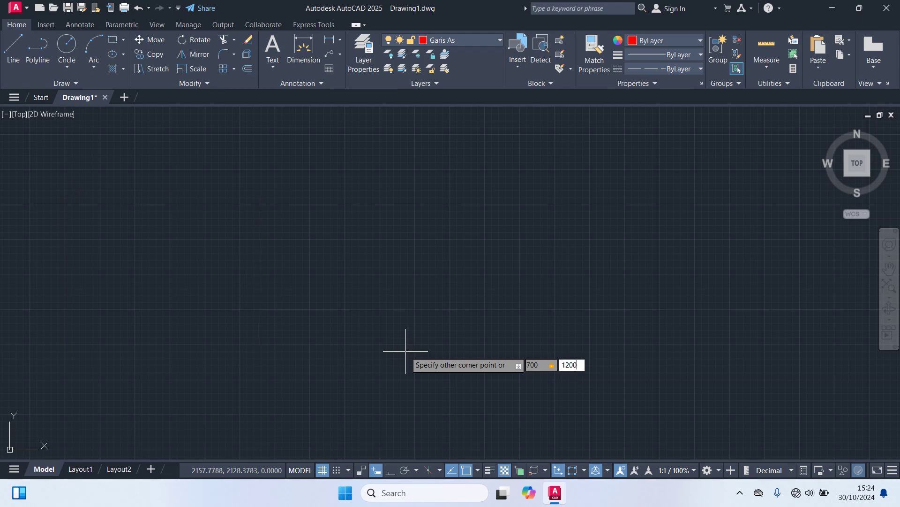
{"action": "key", "text": "Return"}
Explode the 700 by 1200 rectangle into separate lines.
{"action": "middle_click_drag", "start_coordinate": [412, 279], "coordinate": [445, 428]}
{"action": "left_click", "coordinate": [401, 291]}
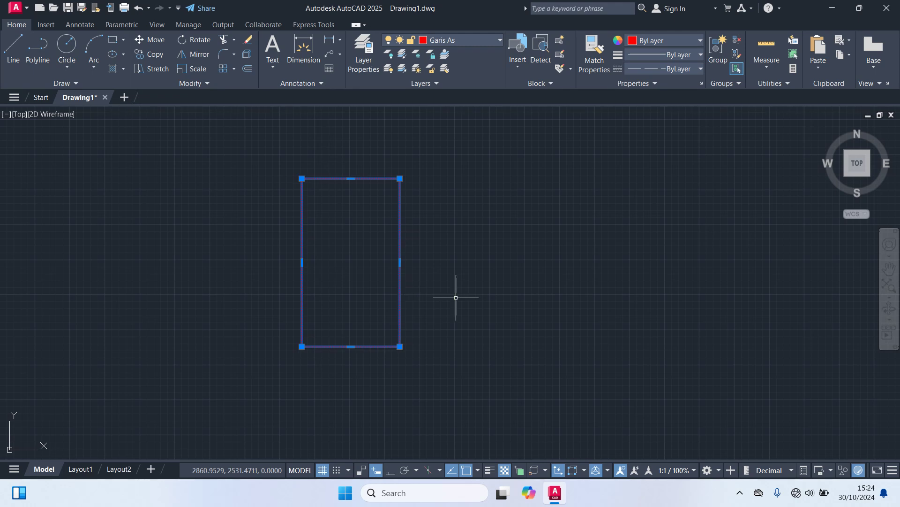
{"action": "type", "text": "X"}
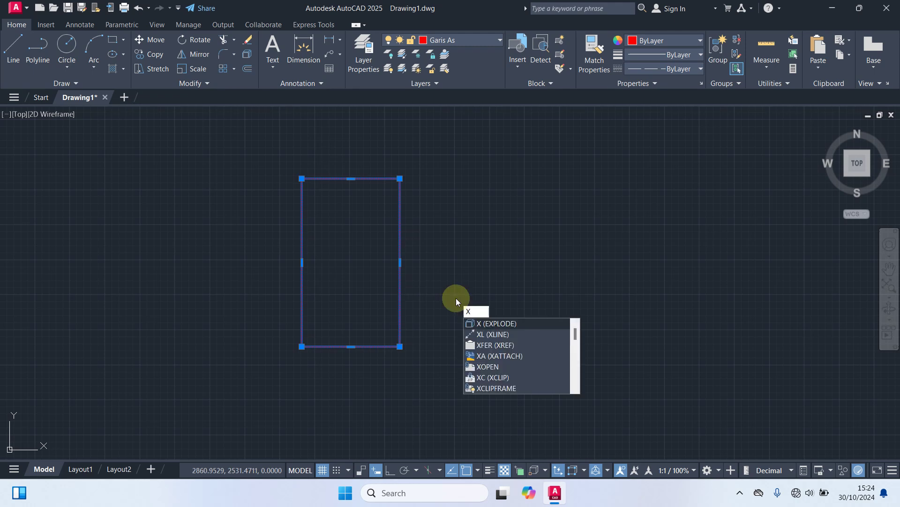
{"action": "key", "text": "Return"}
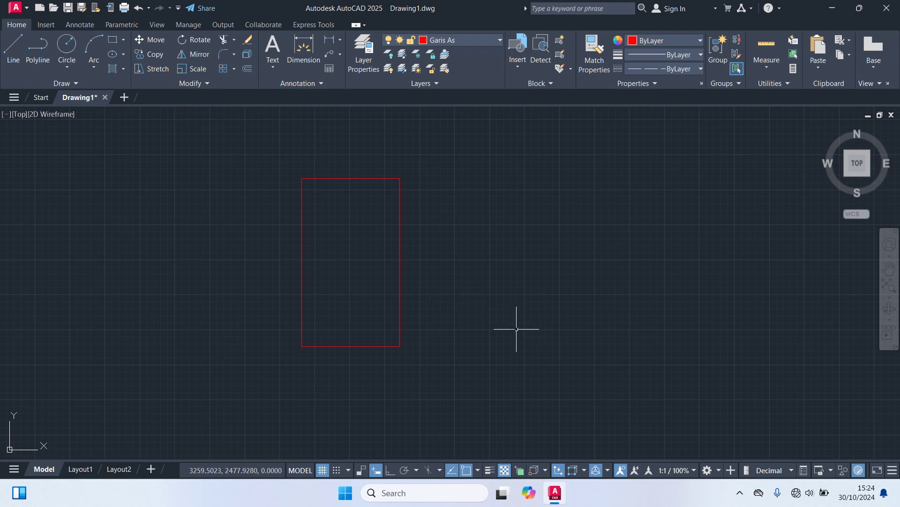
Offset the outline's left vertical edge 200 inward to create the first interior axis line.
{"action": "scroll", "coordinate": [448, 284], "scroll_direction": "up", "scroll_amount": 2}
{"action": "middle_click_drag", "start_coordinate": [446, 283], "coordinate": [524, 324]}
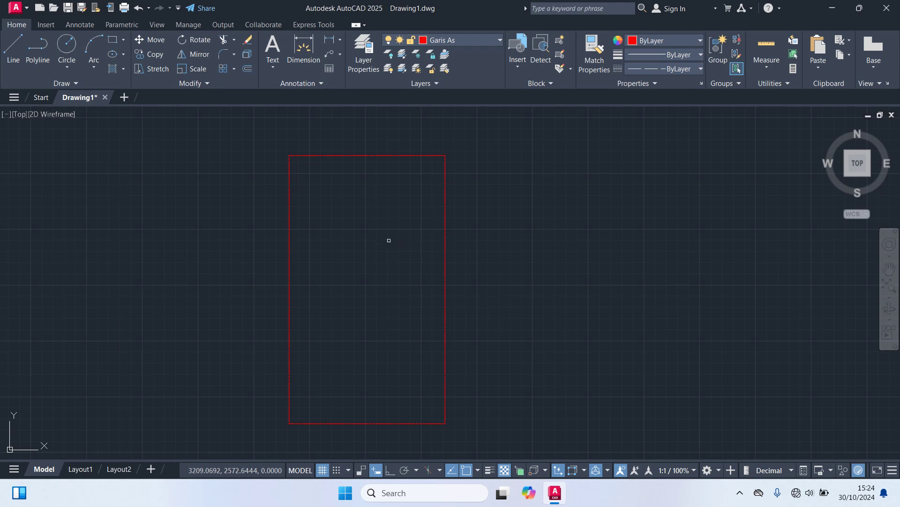
{"action": "type", "text": "o"}
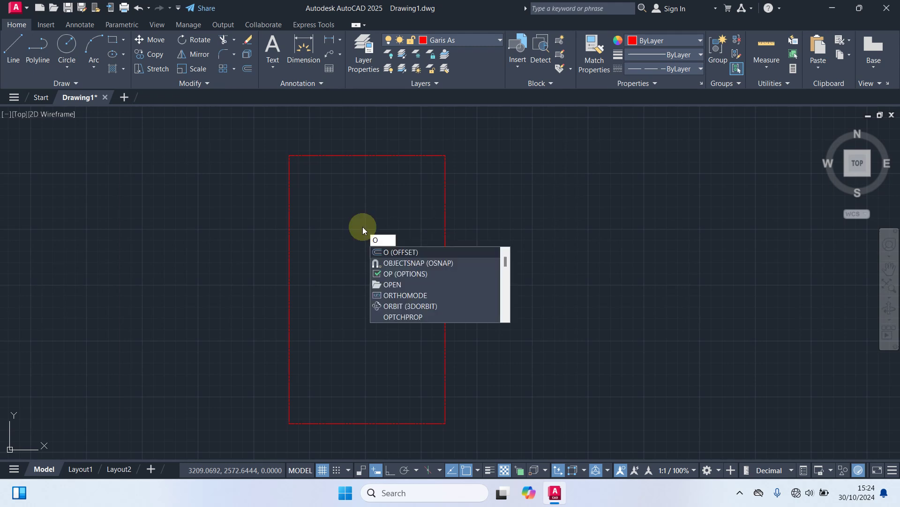
{"action": "key", "text": "Return"}
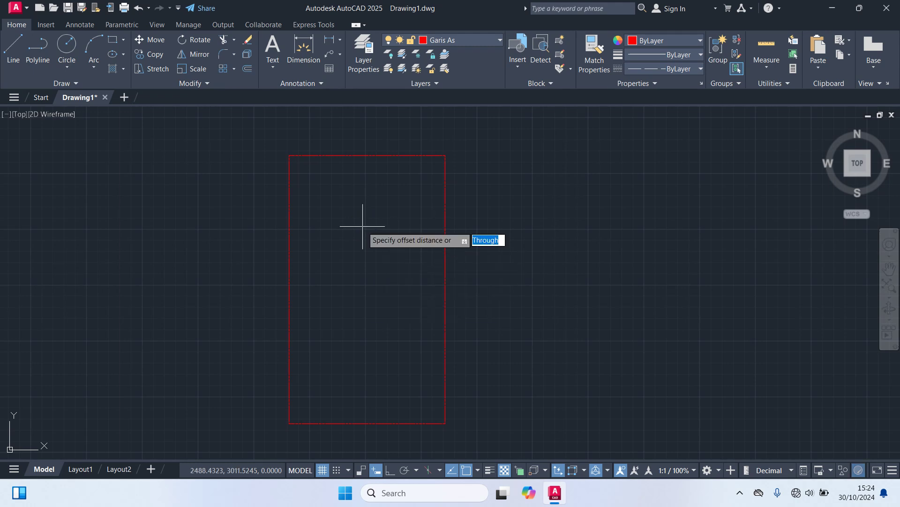
{"action": "type", "text": "10"}
{"action": "key", "text": "Return"}
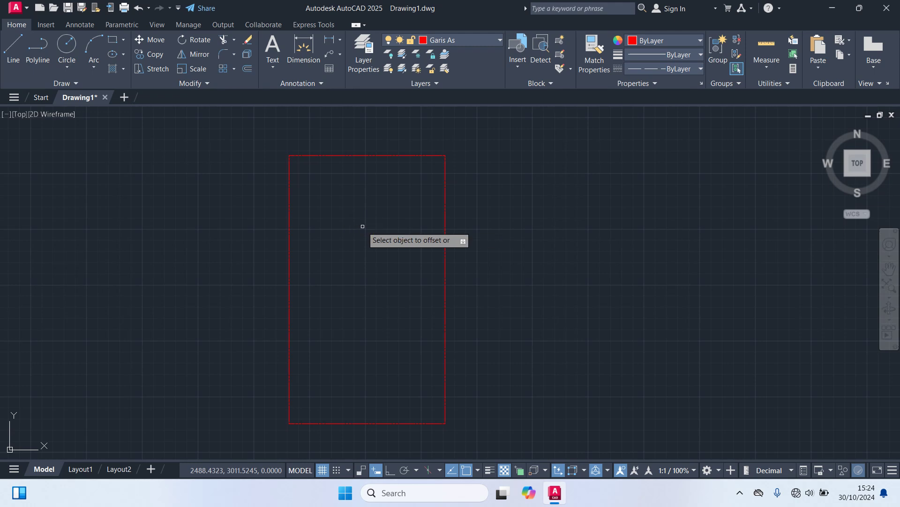
{"action": "left_click", "coordinate": [288, 204]}
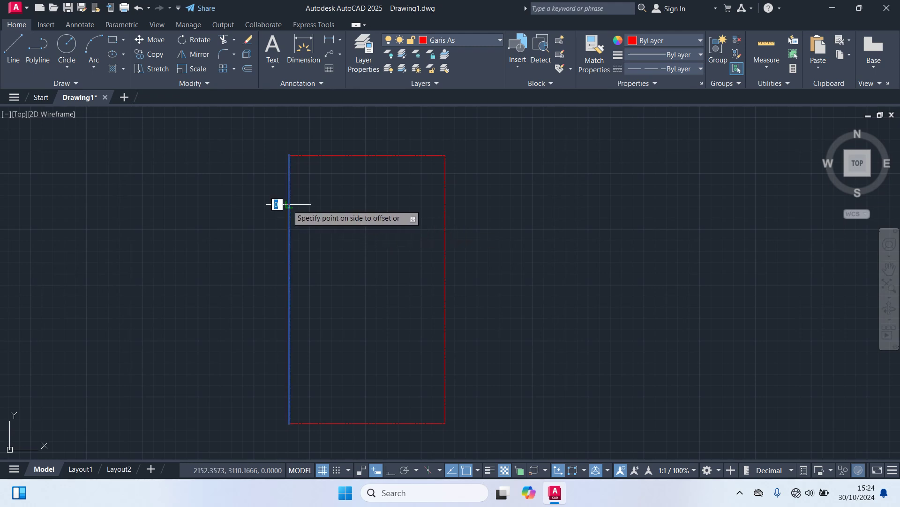
{"action": "left_click", "coordinate": [322, 212]}
{"action": "key", "text": "Escape"}
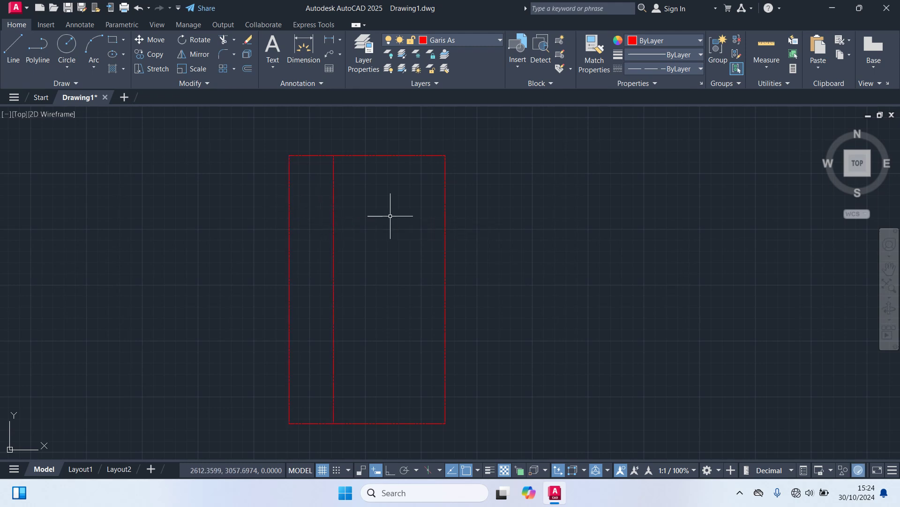
Offset the first interior vertical axis line 100 to the right.
{"action": "key", "text": "Return"}
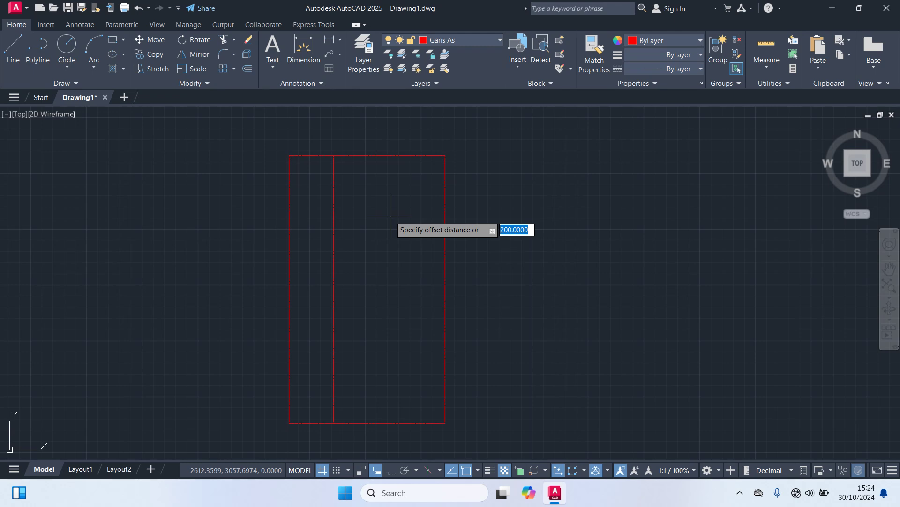
{"action": "type", "text": "100"}
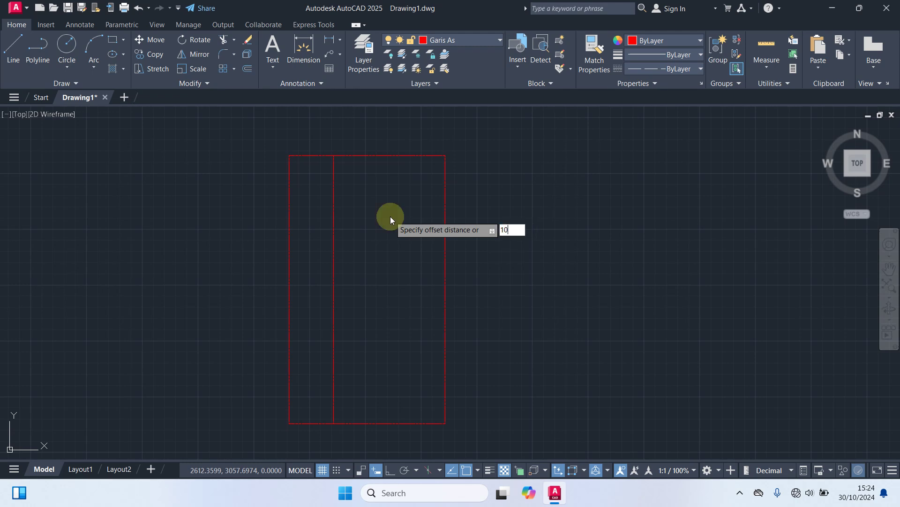
{"action": "key", "text": "Return"}
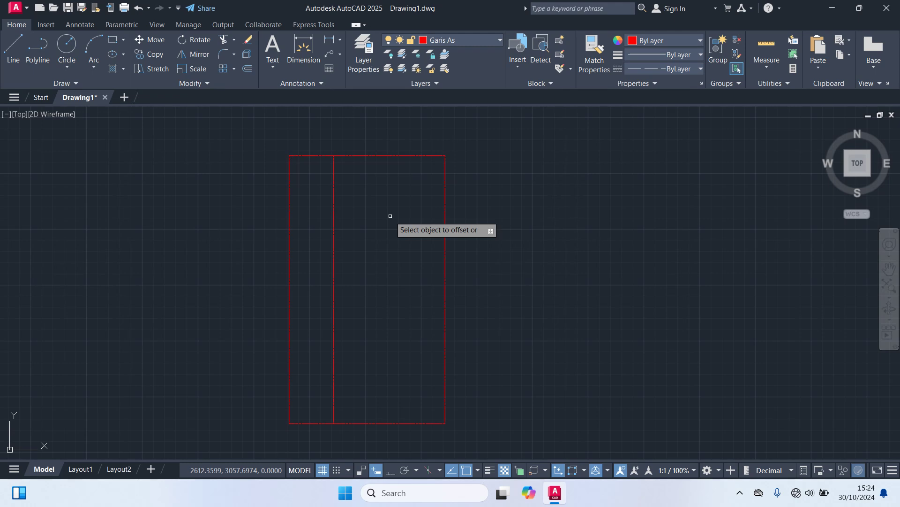
{"action": "left_click", "coordinate": [334, 195]}
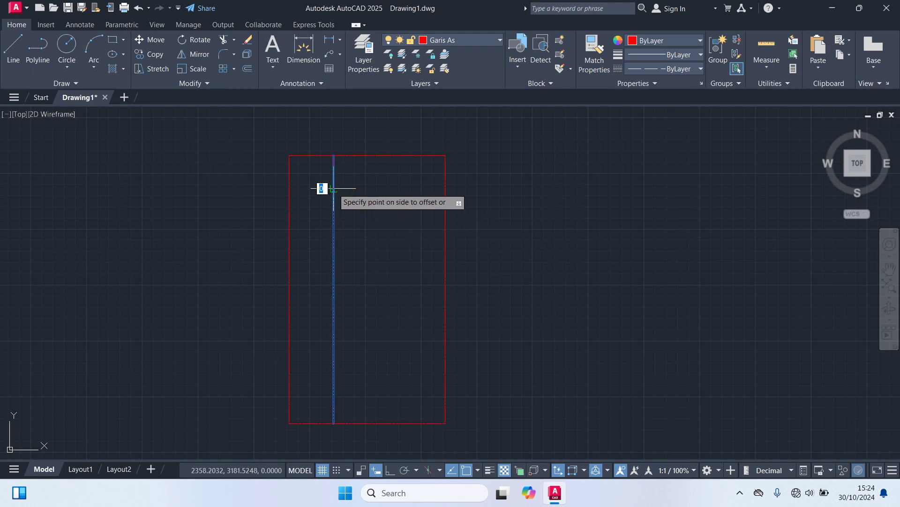
{"action": "left_click", "coordinate": [344, 193]}
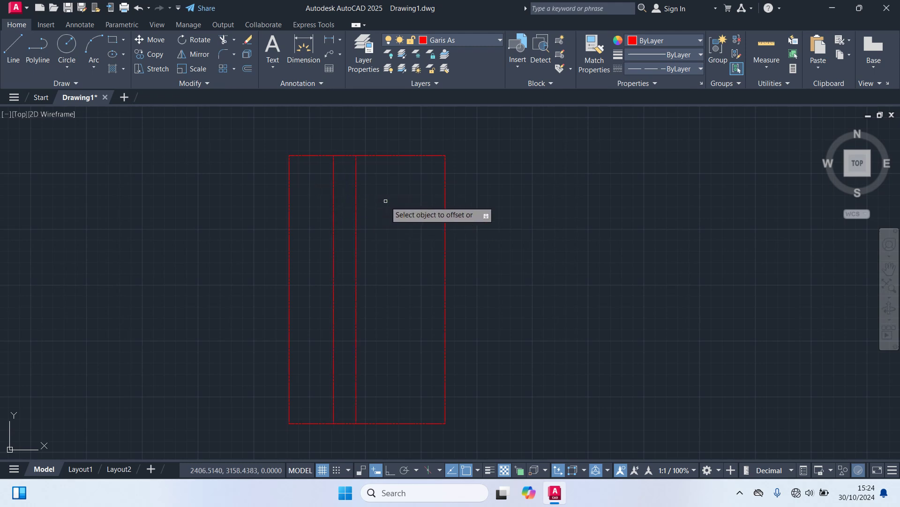
Offset the second interior vertical axis line 230 to the right.
{"action": "key", "text": "Return"}
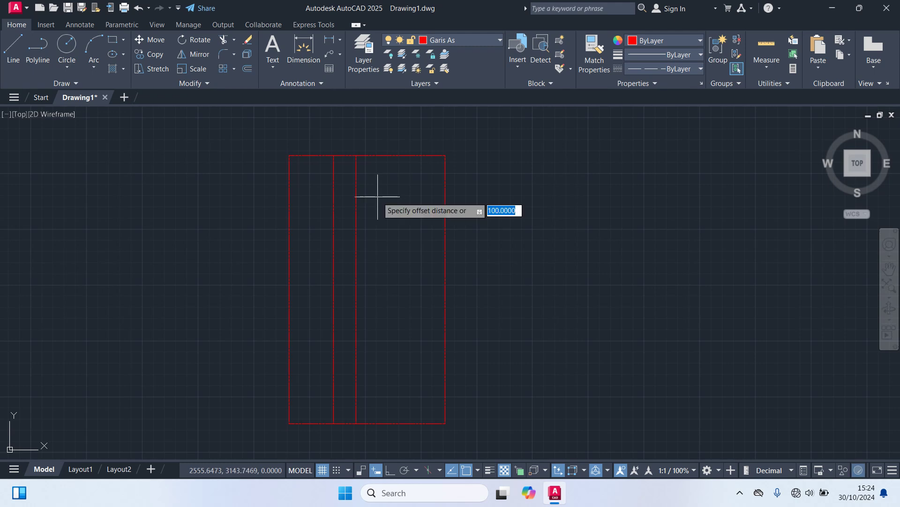
{"action": "type", "text": "230"}
{"action": "key", "text": "Return"}
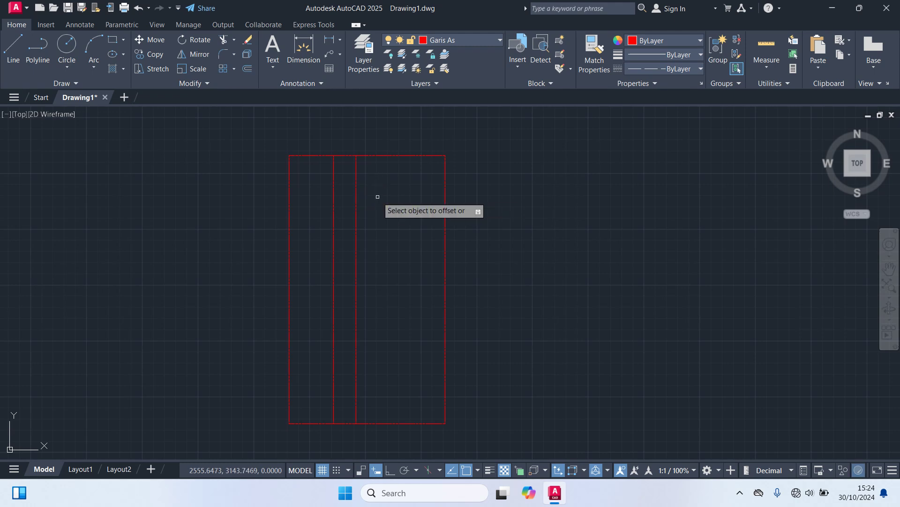
{"action": "left_click", "coordinate": [356, 200]}
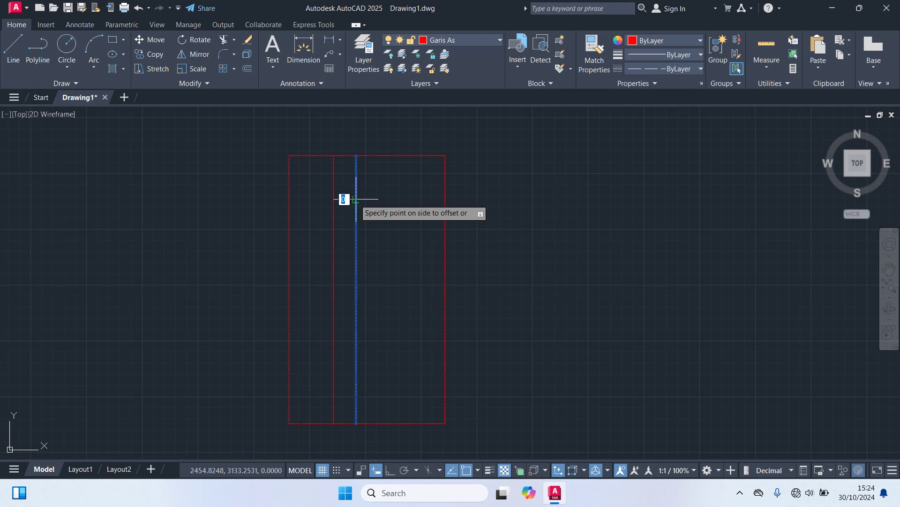
{"action": "left_click", "coordinate": [396, 202]}
{"action": "key", "text": "Escape"}
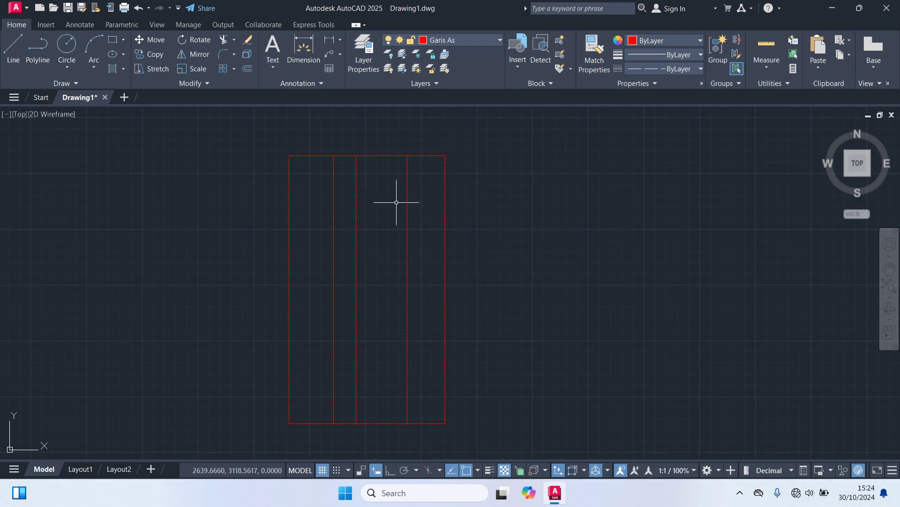
Offset the outline's top horizontal edge 300 downward.
{"action": "key", "text": "Return"}
{"action": "type", "text": "300"}
{"action": "key", "text": "Return"}
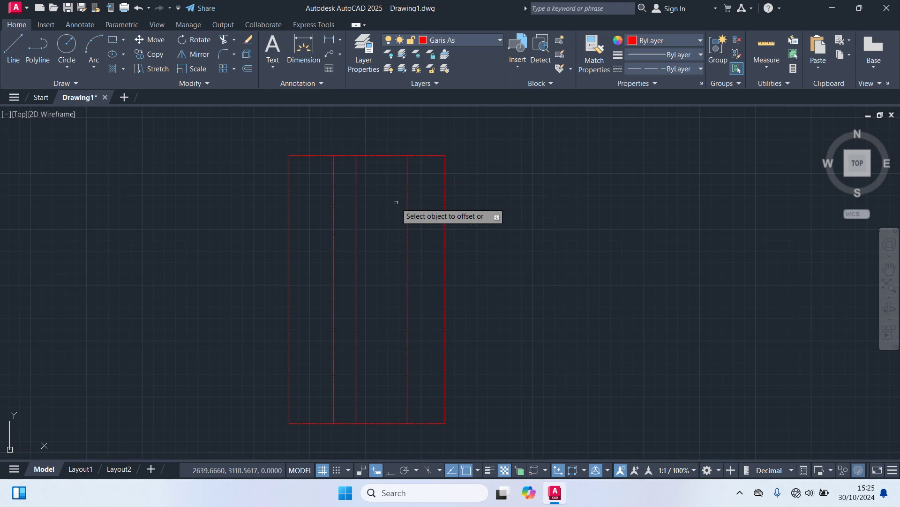
{"action": "left_click", "coordinate": [314, 156]}
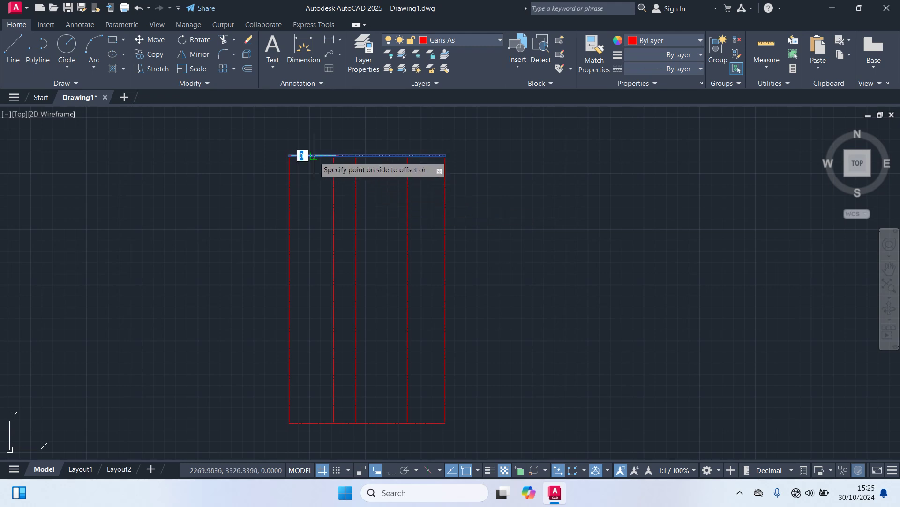
{"action": "left_click", "coordinate": [320, 237]}
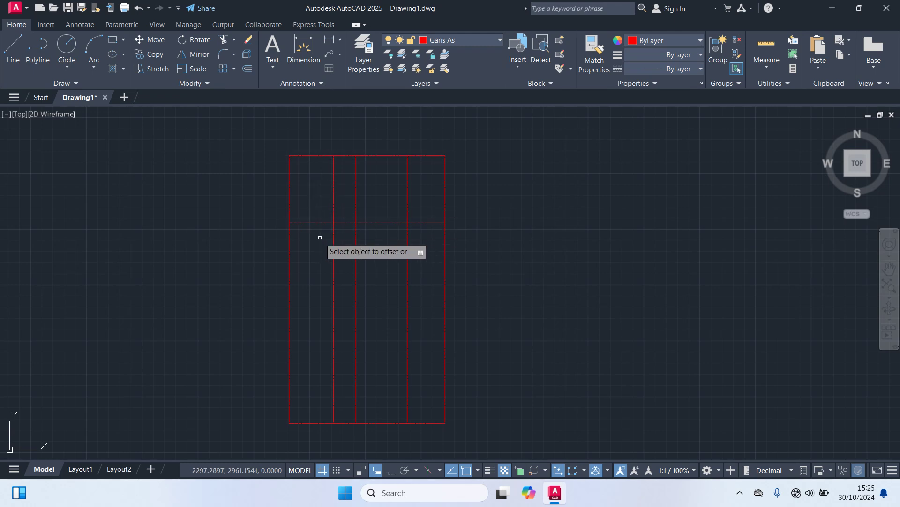
{"action": "key", "text": "Escape"}
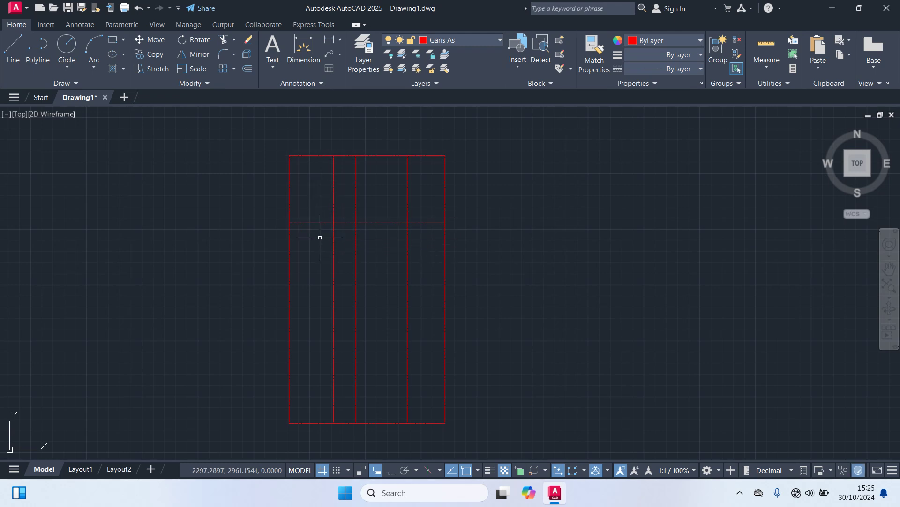
Offset the interior horizontal axis line and the outline's top edge each 150 downward.
{"action": "key", "text": "Return"}
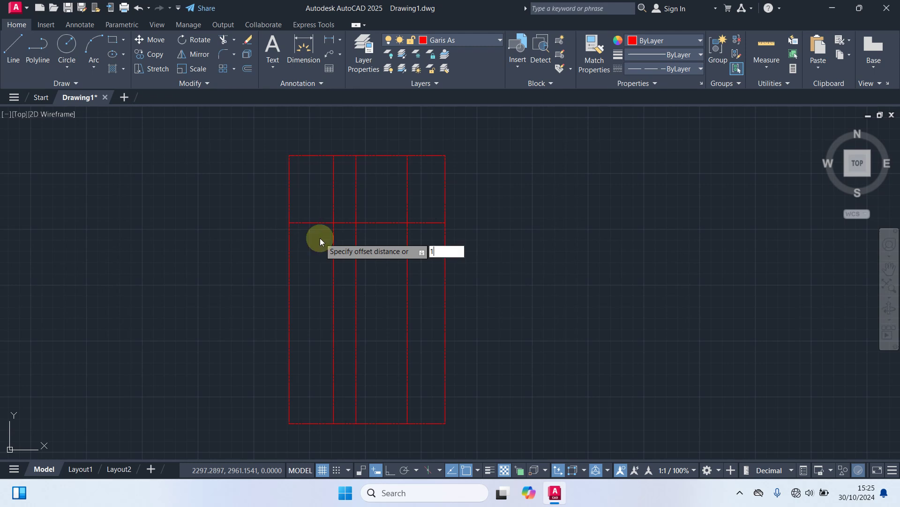
{"action": "type", "text": "150"}
{"action": "key", "text": "Return"}
{"action": "left_click", "coordinate": [304, 222]}
{"action": "left_click", "coordinate": [307, 277]}
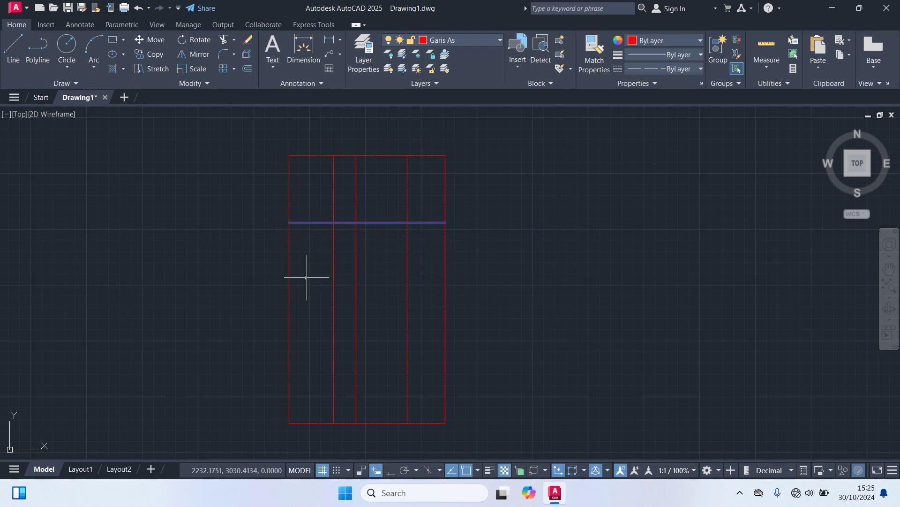
{"action": "left_click", "coordinate": [418, 155]}
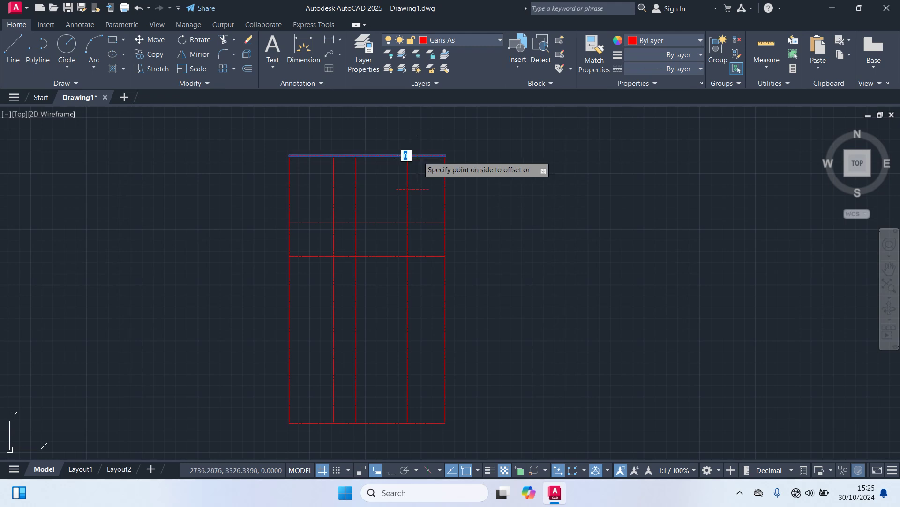
{"action": "left_click", "coordinate": [422, 200]}
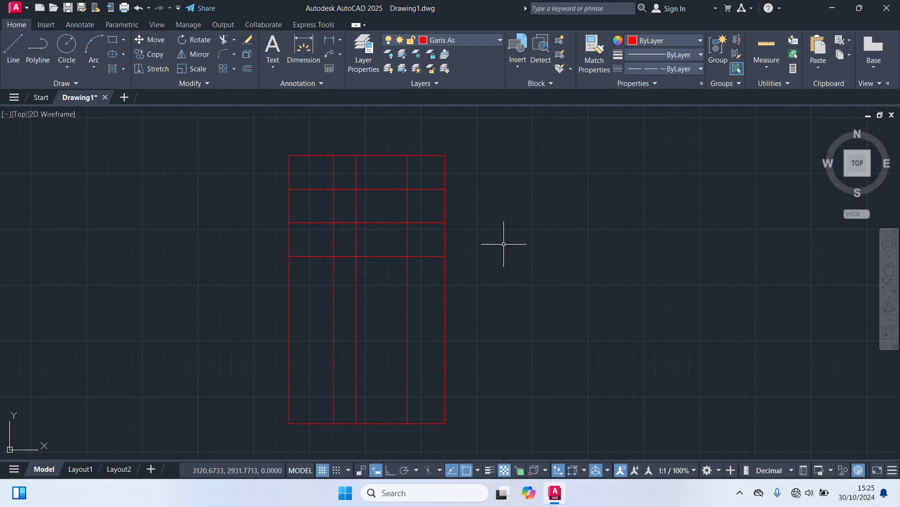
Offset the lowest interior horizontal axis line 375 downward.
{"action": "key", "text": "space"}
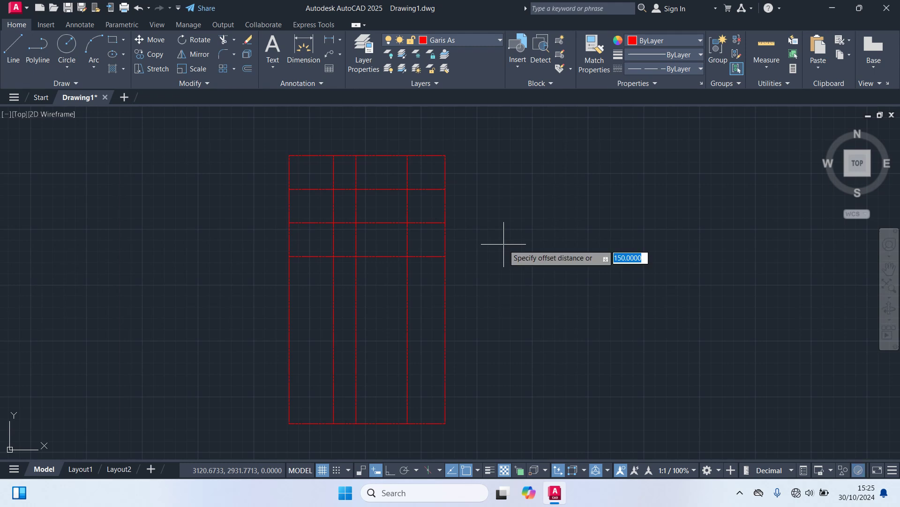
{"action": "type", "text": "375"}
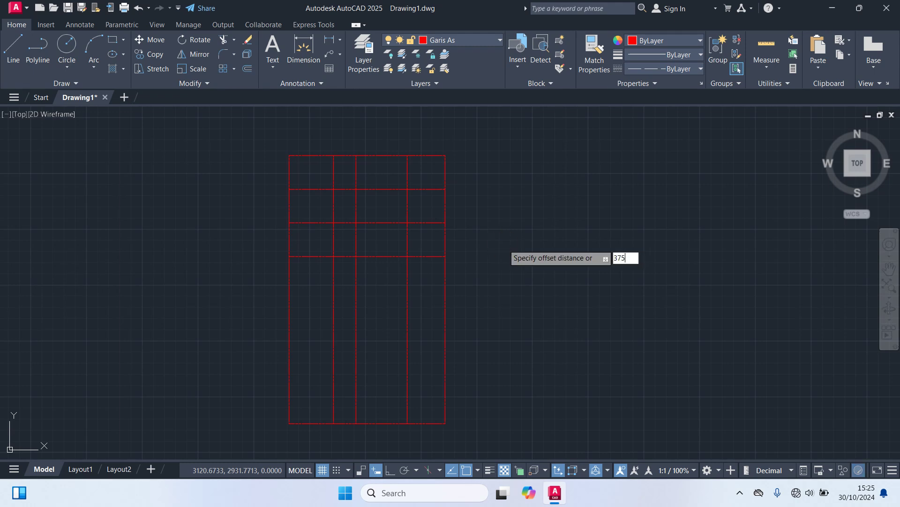
{"action": "key", "text": "Return"}
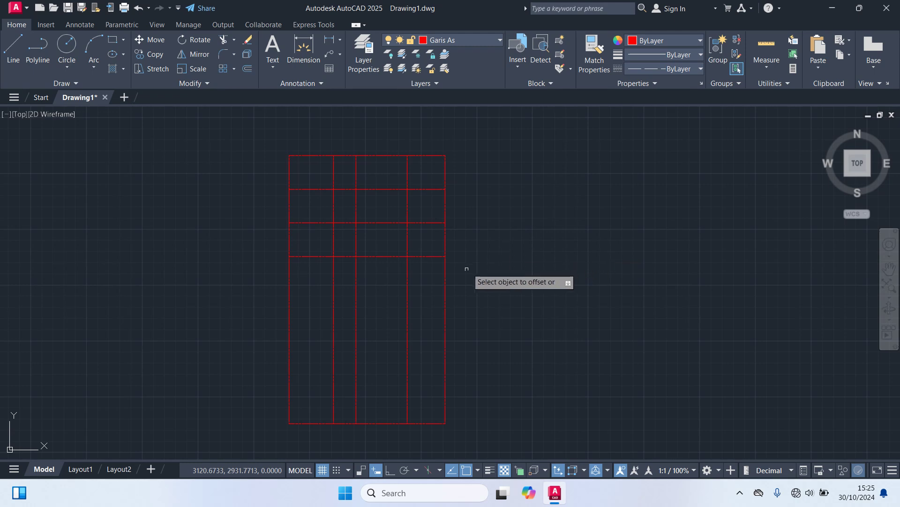
{"action": "left_click", "coordinate": [302, 256]}
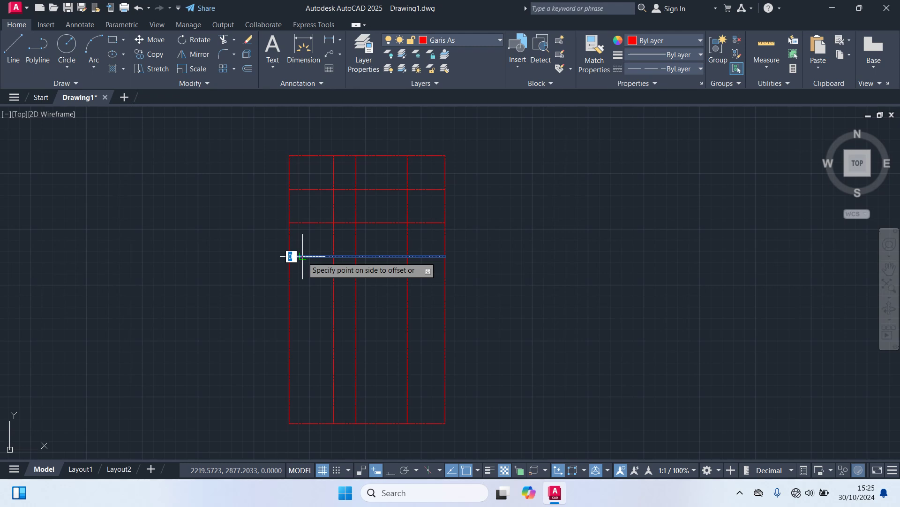
{"action": "left_click", "coordinate": [316, 356]}
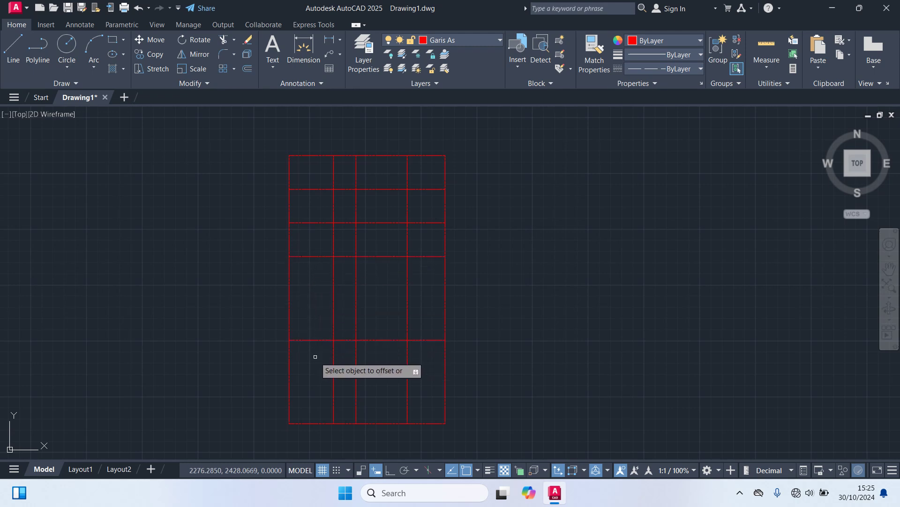
{"action": "key", "text": "Escape"}
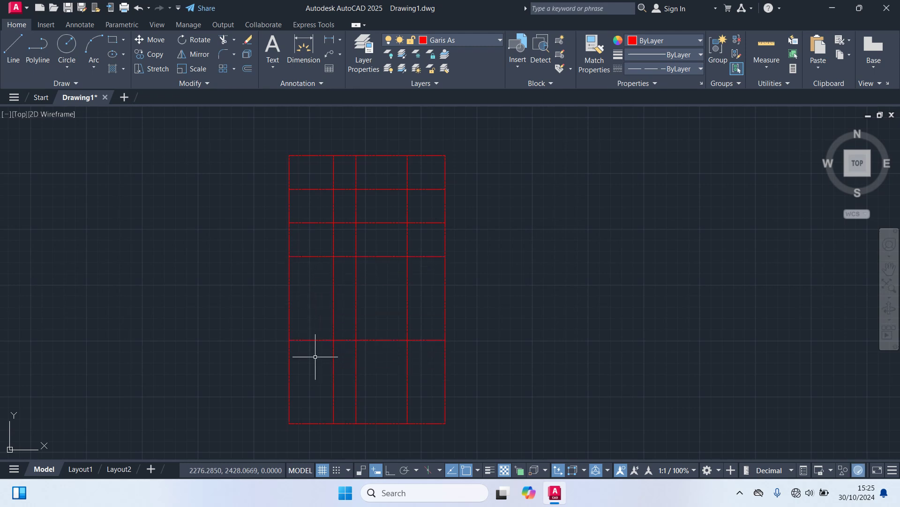
Offset the new lowest interior horizontal axis line 275 downward.
{"action": "key", "text": "Return"}
{"action": "type", "text": "275"}
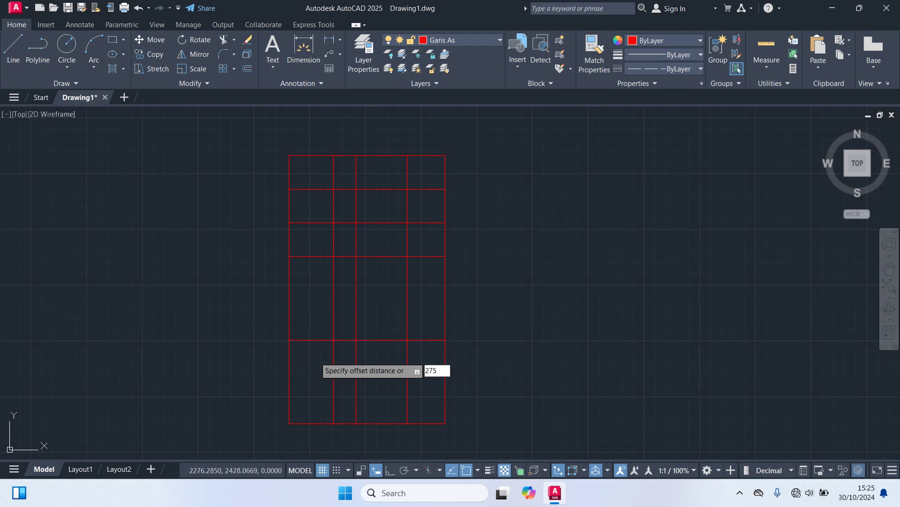
{"action": "key", "text": "Return"}
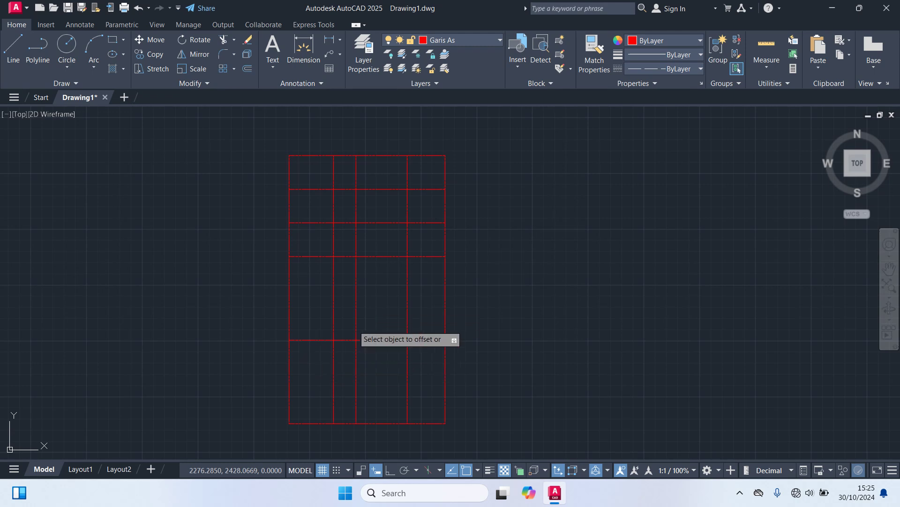
{"action": "left_click", "coordinate": [324, 339]}
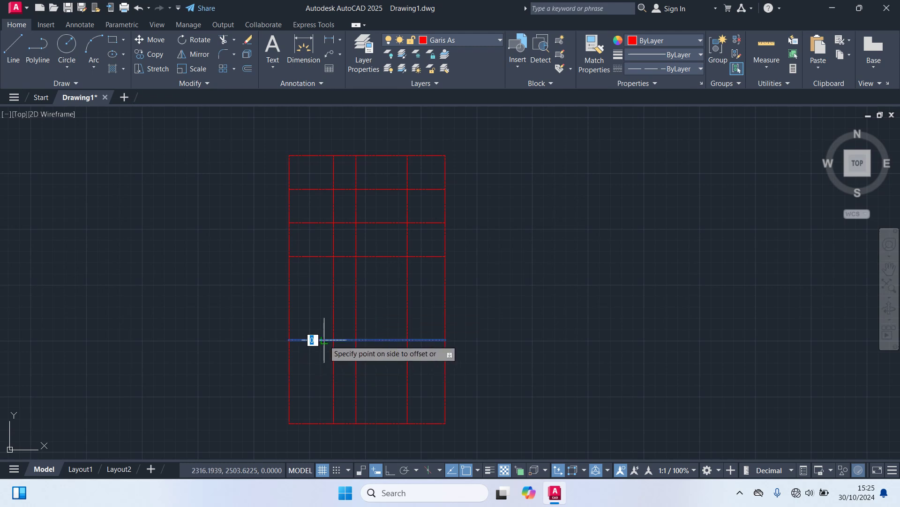
{"action": "left_click", "coordinate": [314, 408]}
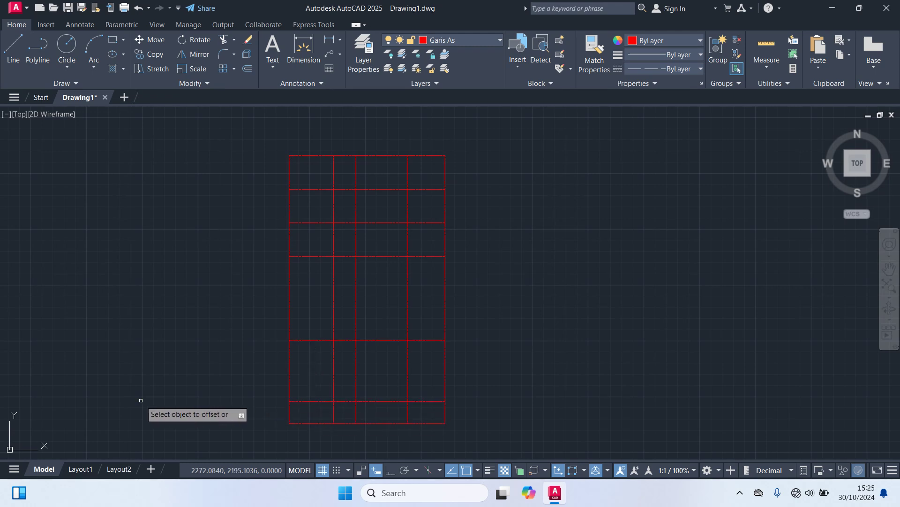
{"action": "key", "text": "Escape"}
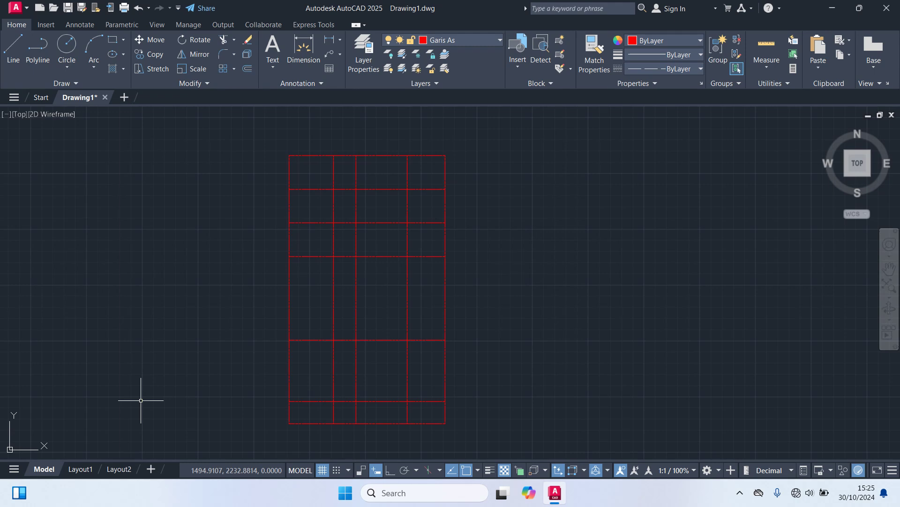
Offset the outline's bottom horizontal edge 150 upward.
{"action": "type", "text": "o"}
{"action": "key", "text": "Return"}
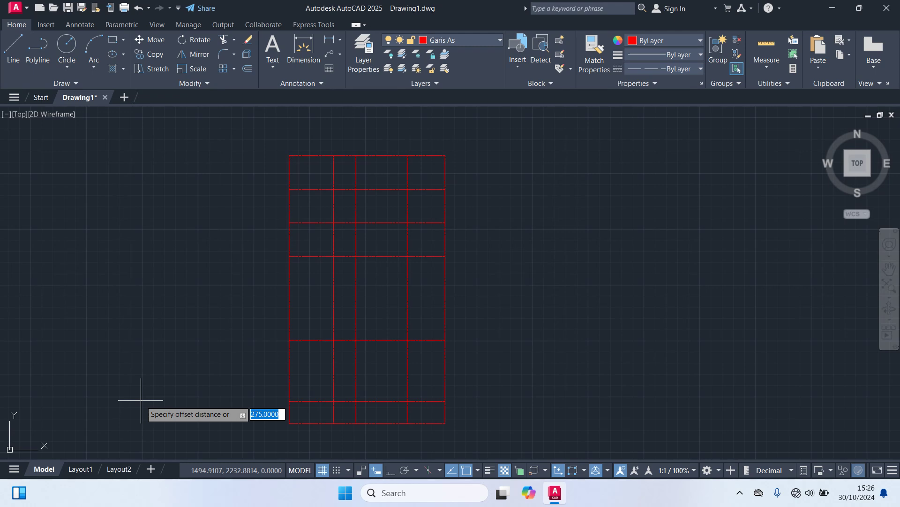
{"action": "type", "text": "150"}
{"action": "key", "text": "Return"}
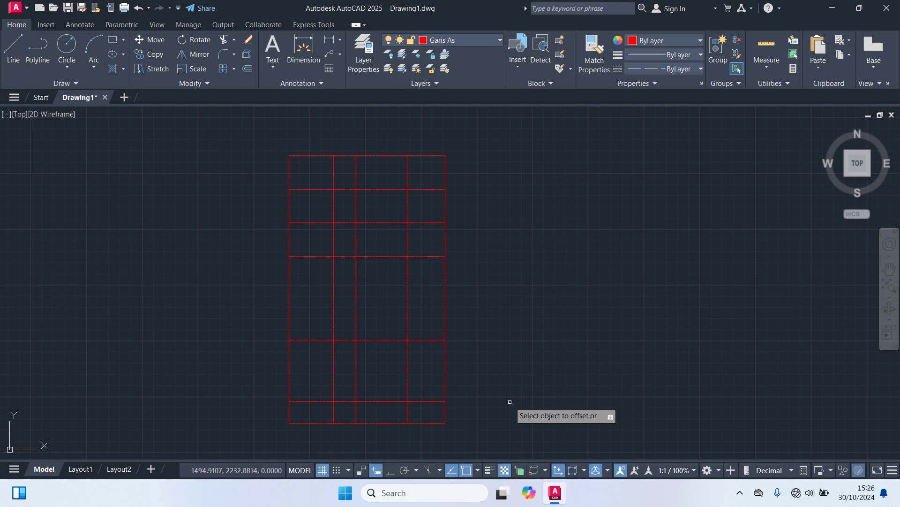
{"action": "left_click", "coordinate": [423, 423]}
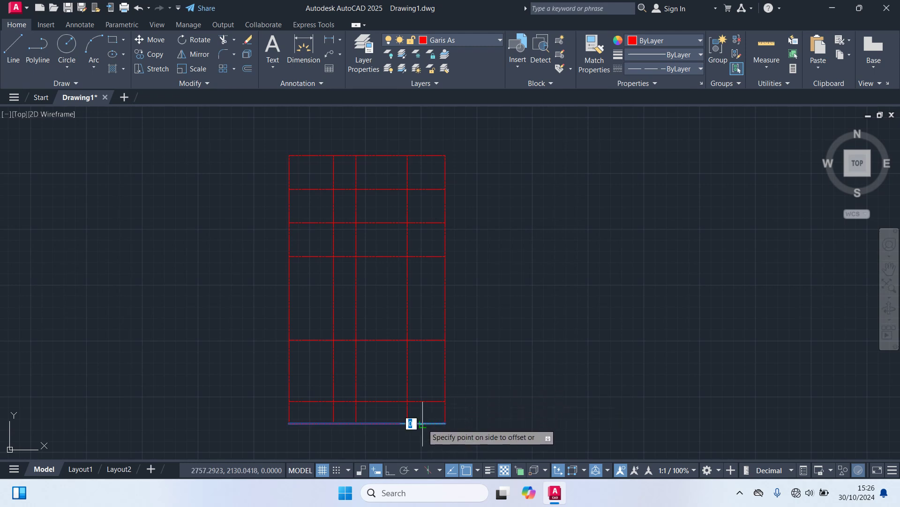
{"action": "left_click", "coordinate": [420, 372]}
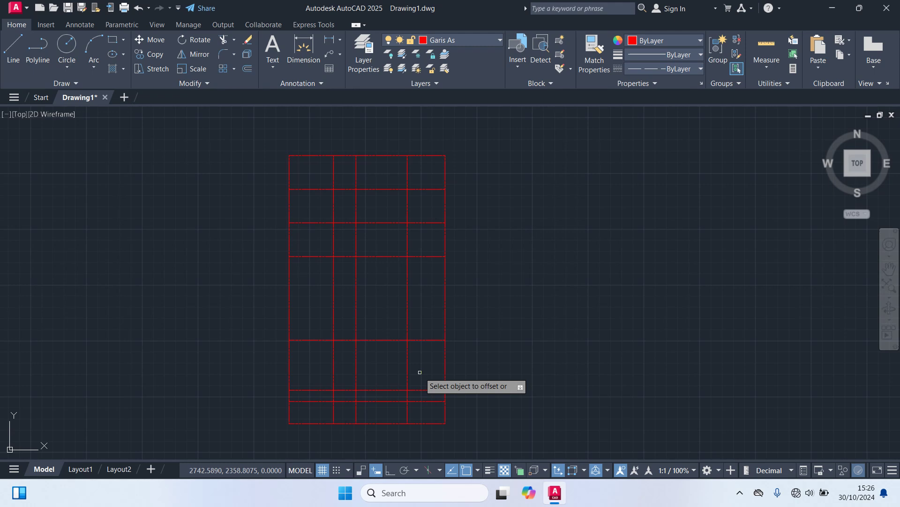
{"action": "key", "text": "Escape"}
Offset the horizontal axis line just created above the bottom edge 325 upward.
{"action": "key", "text": "Return"}
{"action": "type", "text": "325"}
{"action": "key", "text": "Return"}
{"action": "left_click", "coordinate": [429, 389]}
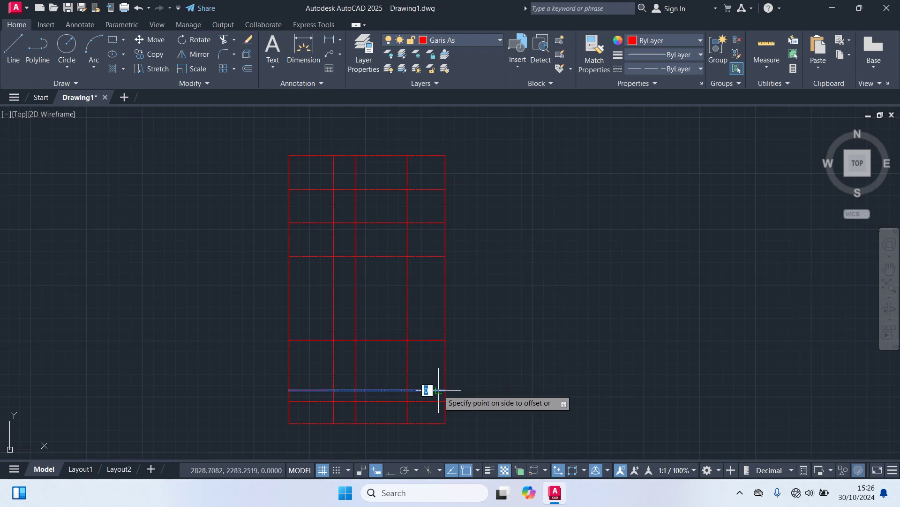
{"action": "left_click", "coordinate": [428, 326]}
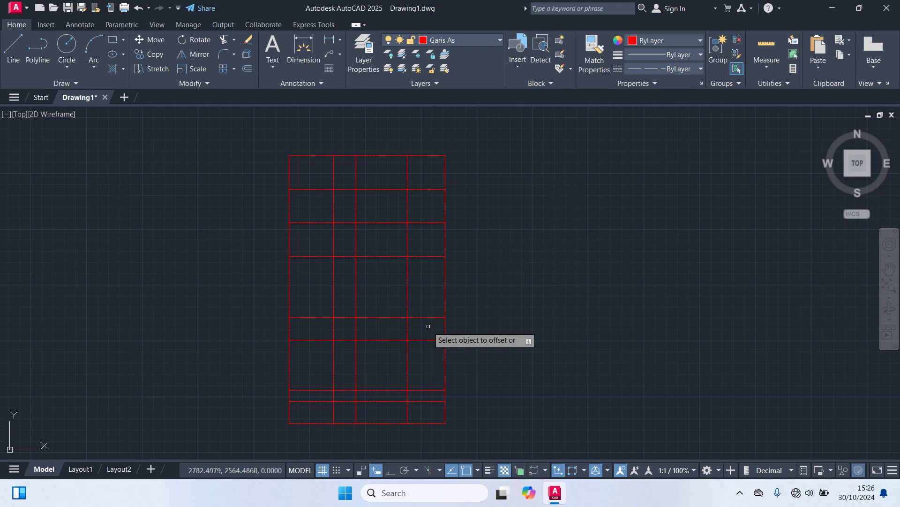
{"action": "key", "text": "Escape"}
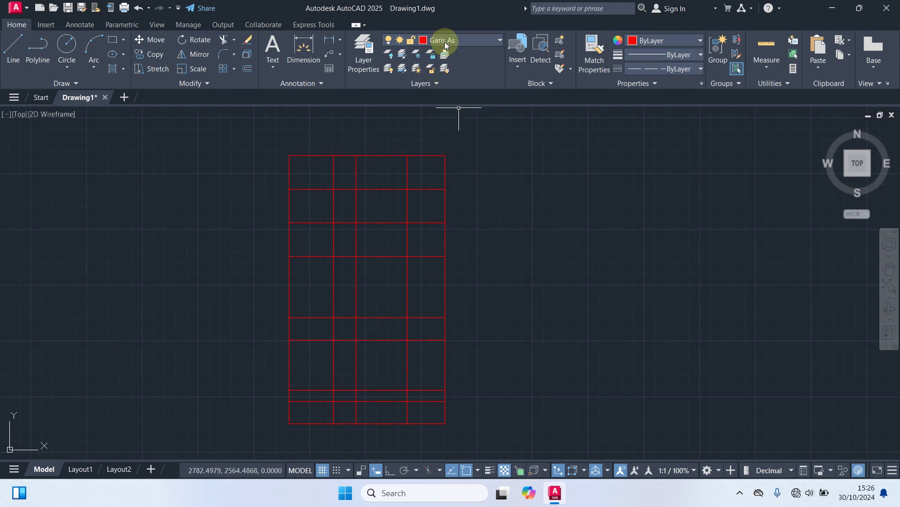
Add a quick dimension chain for all horizontal axis lines, placed just outside the grid's left edge.
{"action": "type", "text": "QD"}
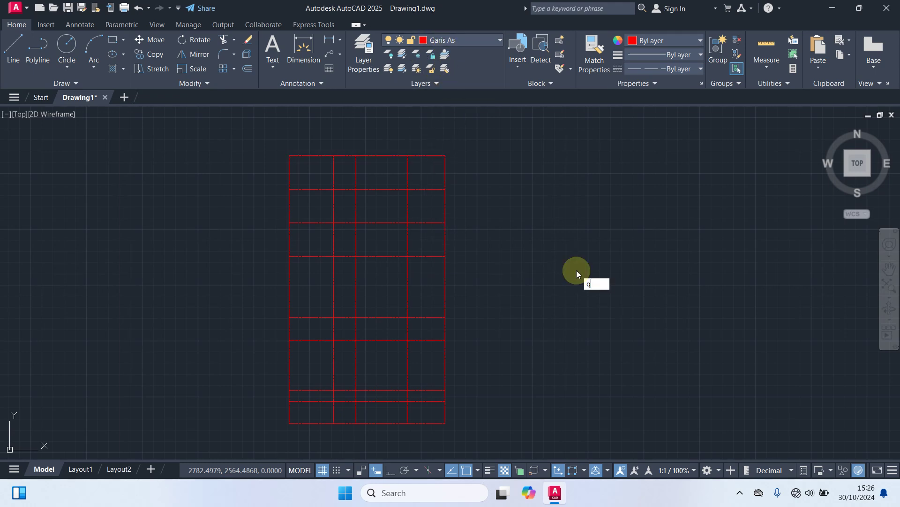
{"action": "type", "text": "Im"}
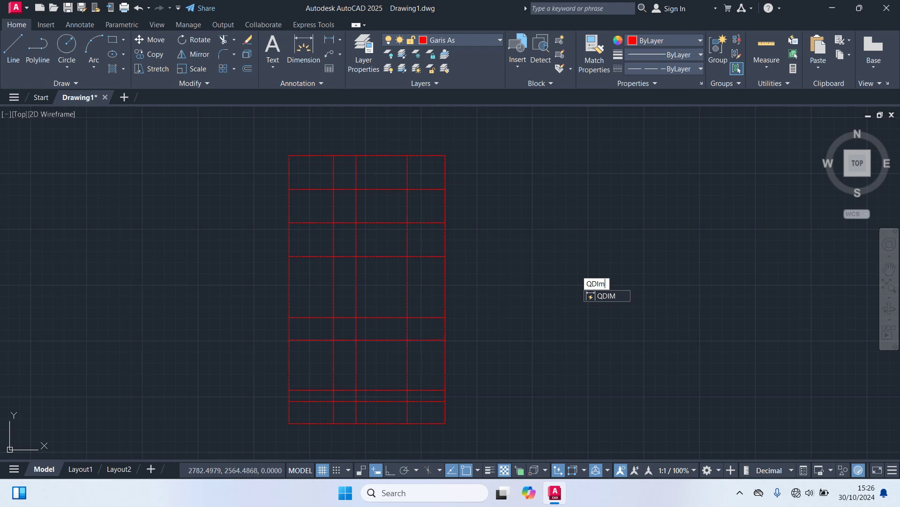
{"action": "key", "text": "Return"}
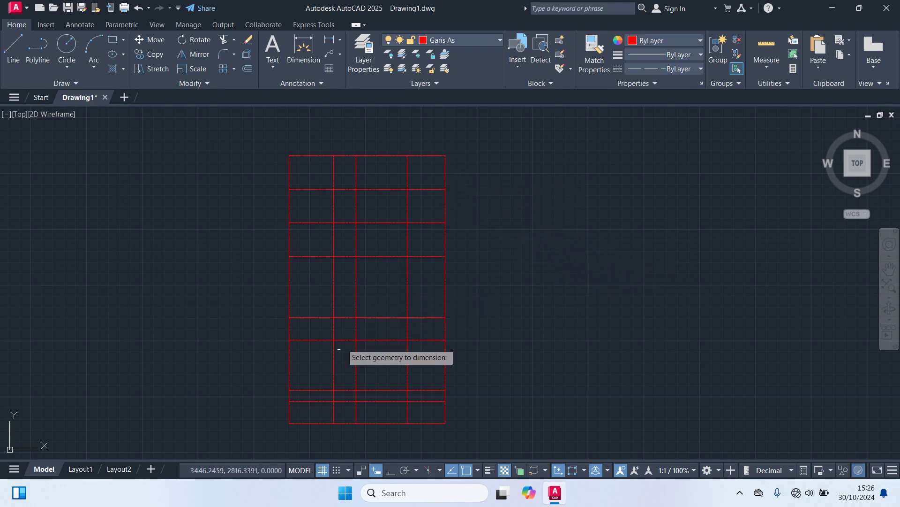
{"action": "left_click", "coordinate": [319, 431]}
{"action": "left_click", "coordinate": [307, 159]}
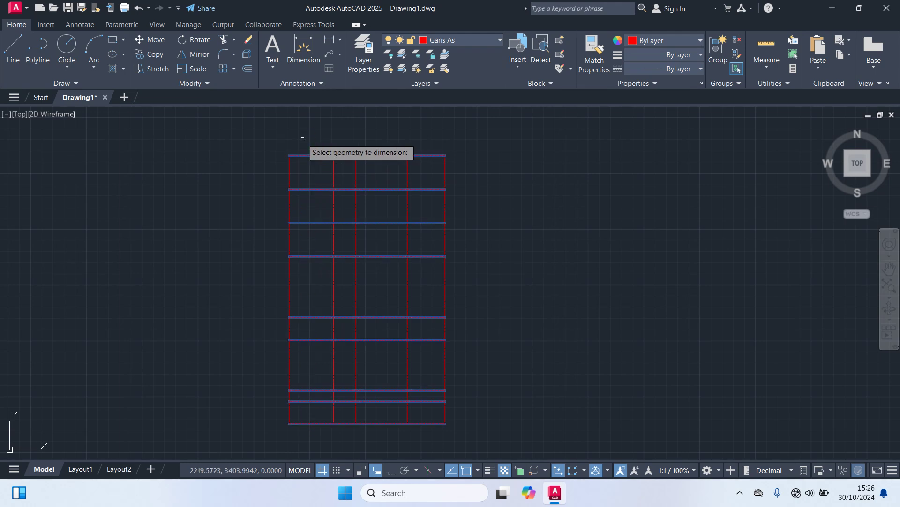
{"action": "key", "text": "Return"}
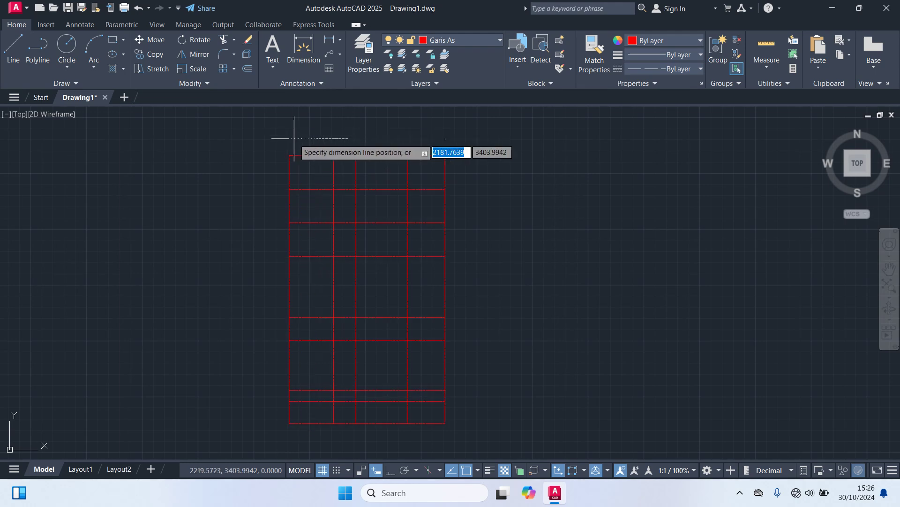
{"action": "left_click", "coordinate": [267, 157]}
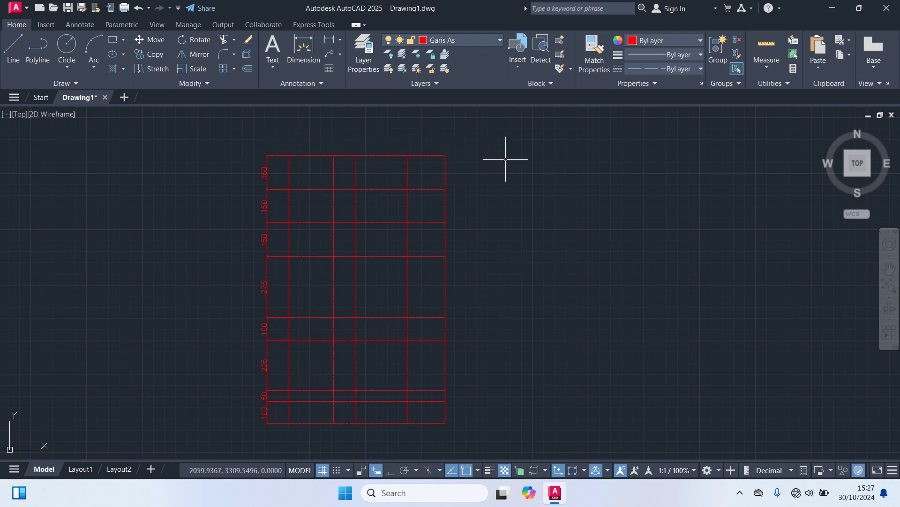
Add a quick dimension chain for all vertical axis lines, placed just above the grid's top edge.
{"action": "key", "text": "Return"}
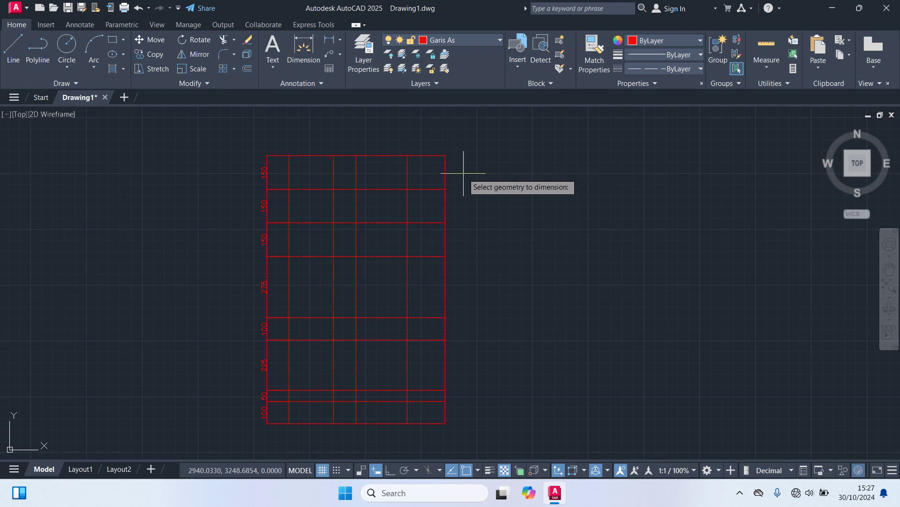
{"action": "left_click", "coordinate": [464, 173]}
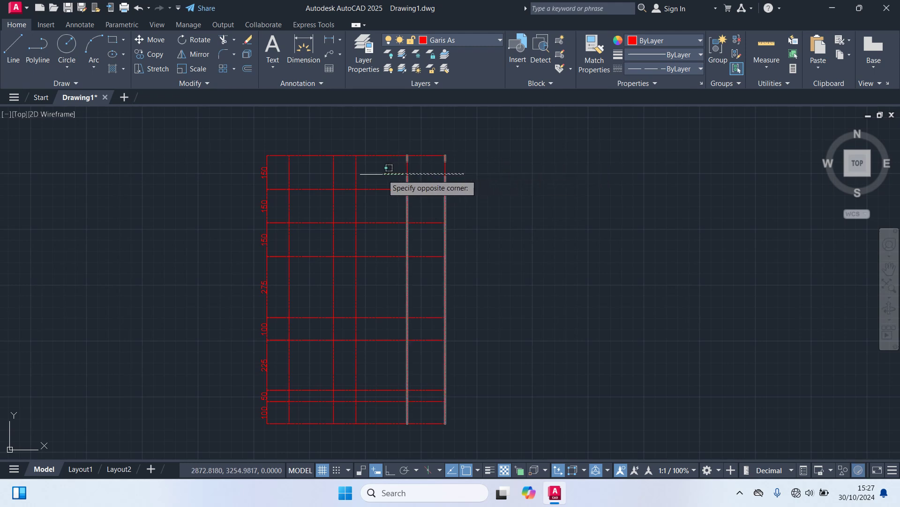
{"action": "left_click", "coordinate": [283, 168]}
{"action": "key", "text": "Return"}
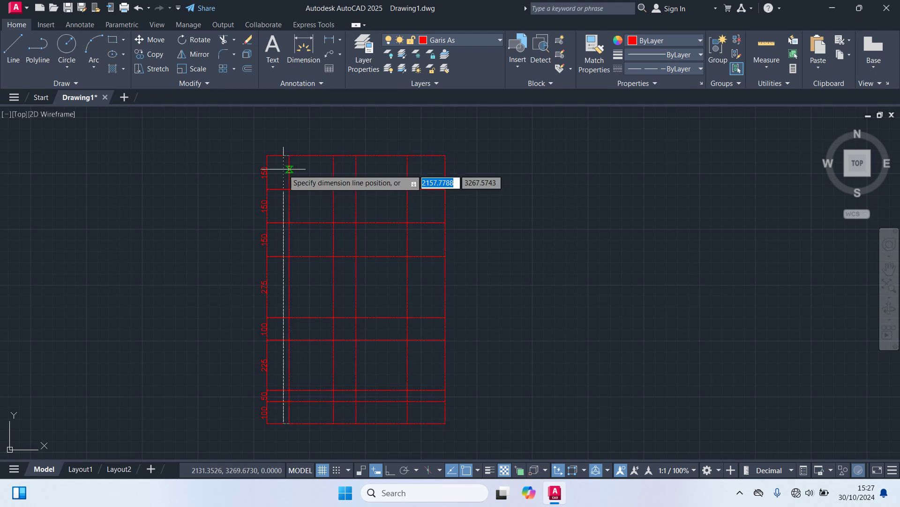
{"action": "left_click", "coordinate": [287, 137]}
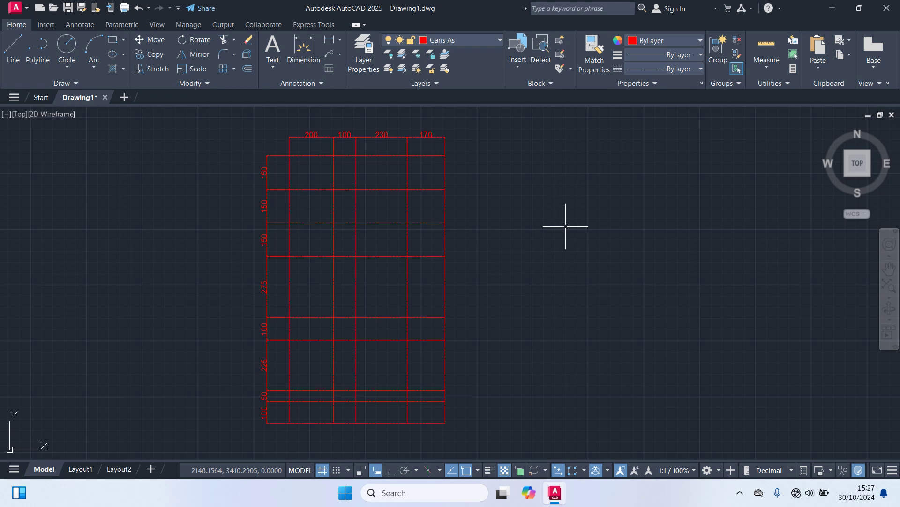
Move both dimension chains, above and left of the grid, to the Dimensi layer and set Garis As as the current layer.
{"action": "scroll", "coordinate": [492, 233], "scroll_direction": "up", "scroll_amount": 2}
{"action": "scroll", "coordinate": [492, 233], "scroll_direction": "down", "scroll_amount": 2}
{"action": "type", "text": "z"}
{"action": "key", "text": "Return"}
{"action": "type", "text": "e"}
{"action": "key", "text": "Return"}
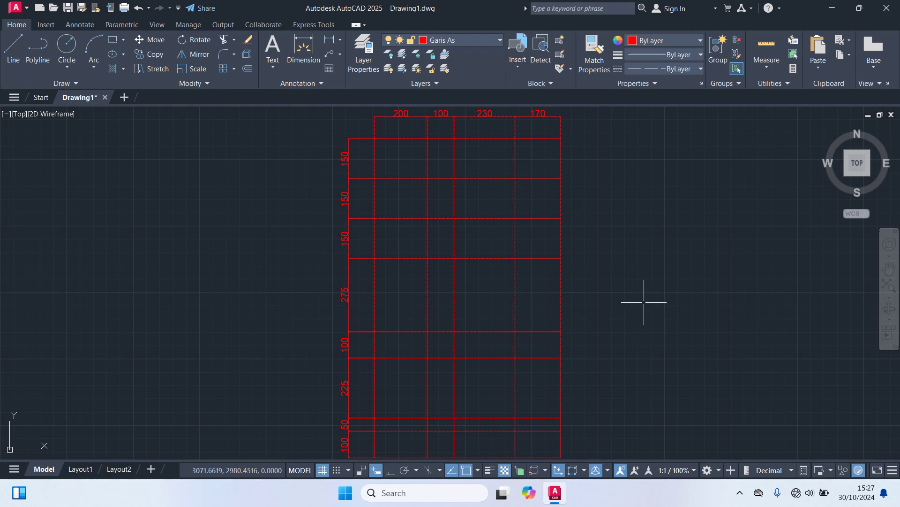
{"action": "type", "text": "tr"}
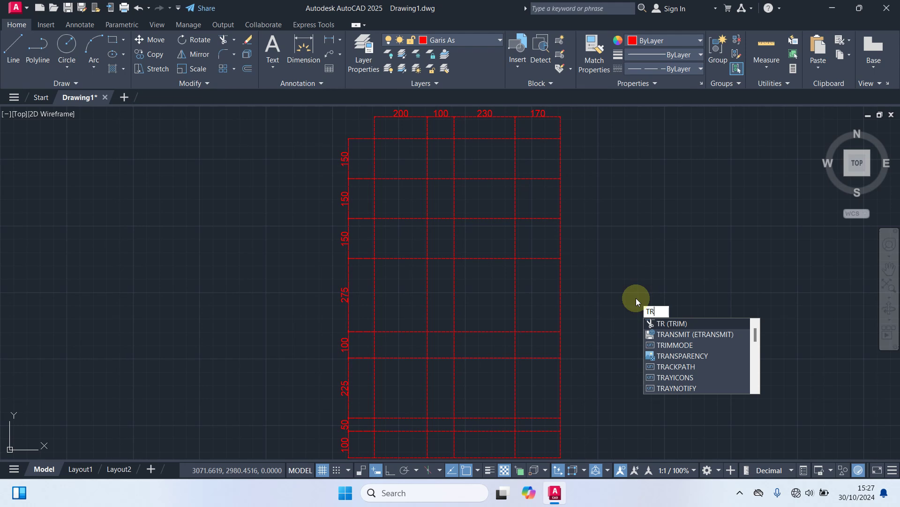
{"action": "key", "text": "Return"}
{"action": "left_click", "coordinate": [572, 128]}
{"action": "left_click", "coordinate": [353, 112]}
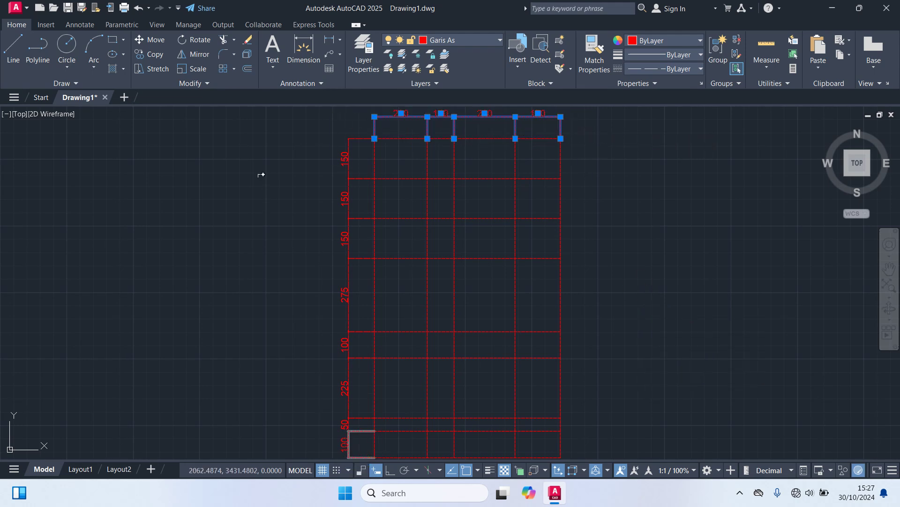
{"action": "left_click", "coordinate": [330, 129]}
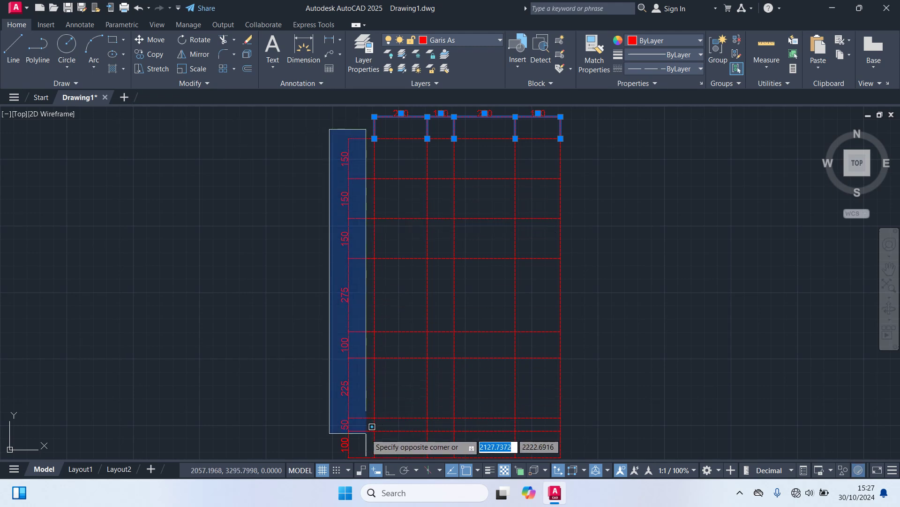
{"action": "left_click", "coordinate": [365, 456]}
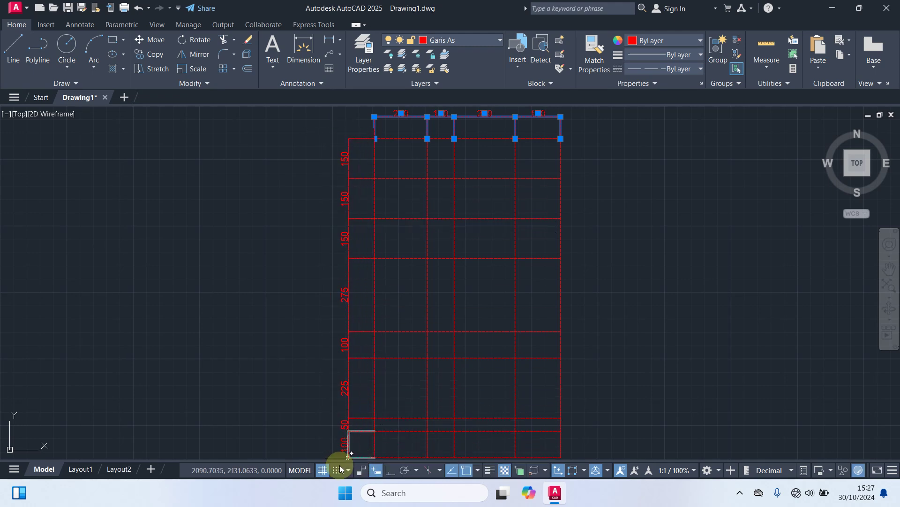
{"action": "left_click", "coordinate": [362, 453]}
{"action": "left_click", "coordinate": [268, 118]}
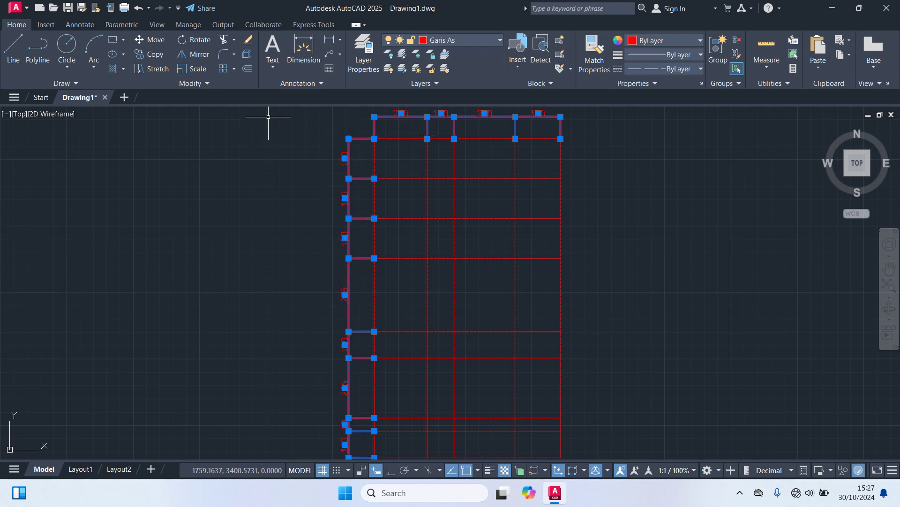
{"action": "left_click", "coordinate": [471, 41]}
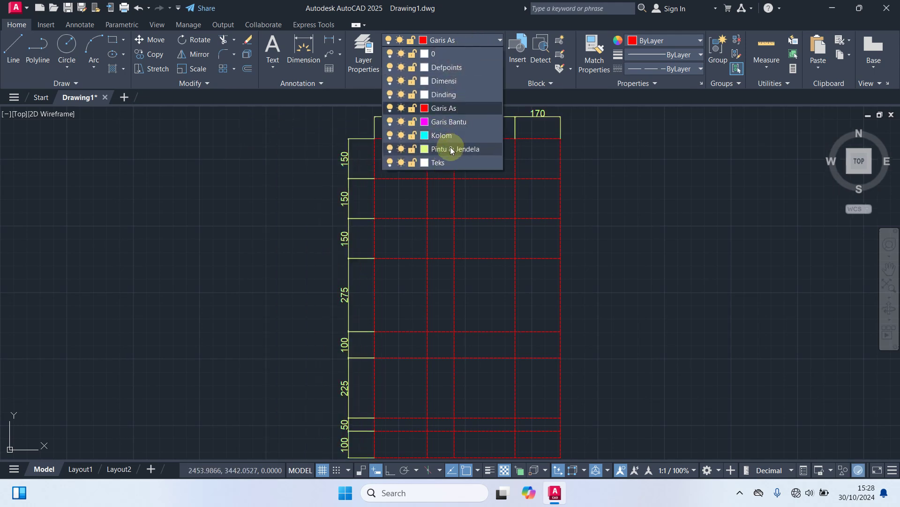
{"action": "left_click", "coordinate": [443, 82]}
{"action": "key", "text": "Escape"}
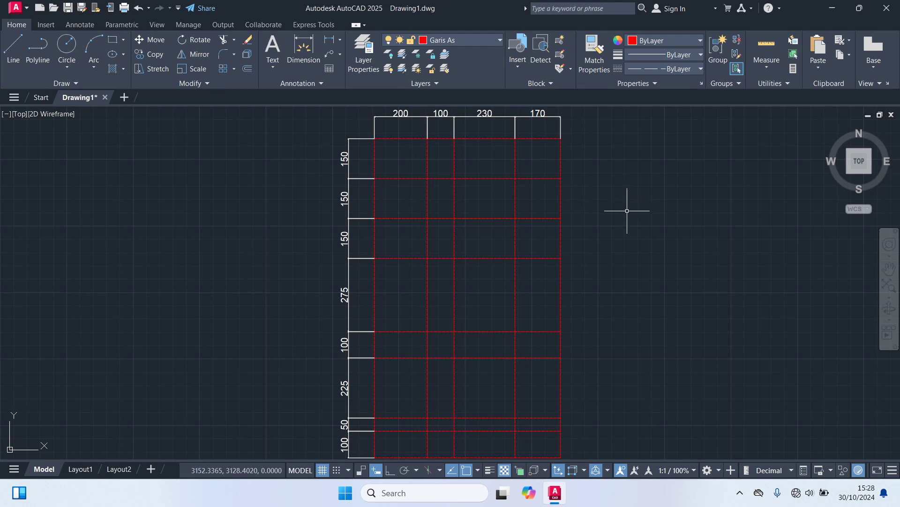
{"action": "left_click", "coordinate": [461, 41]}
{"action": "left_click", "coordinate": [455, 108]}
Trim the inner axis segments from the grid's upper-left area, spanning the 200 and 100 columns and the top two 150 rows.
{"action": "type", "text": "TR"}
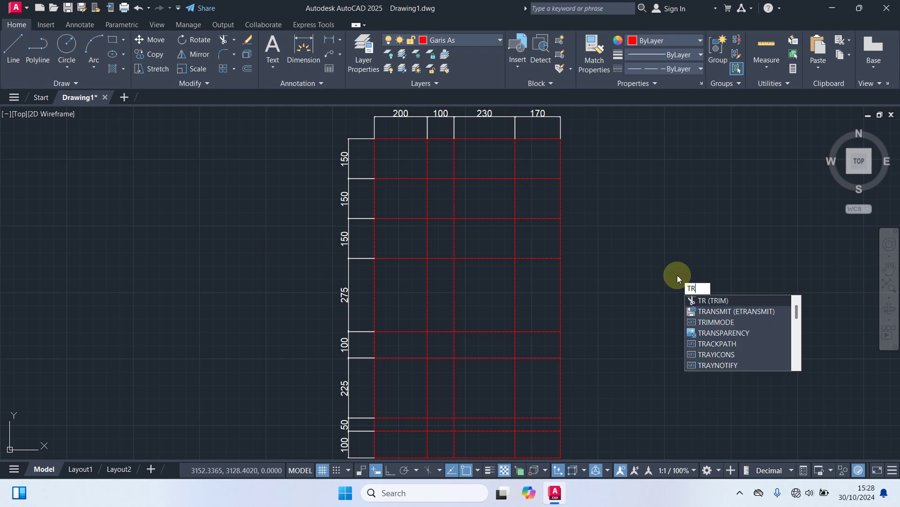
{"action": "key", "text": "Return"}
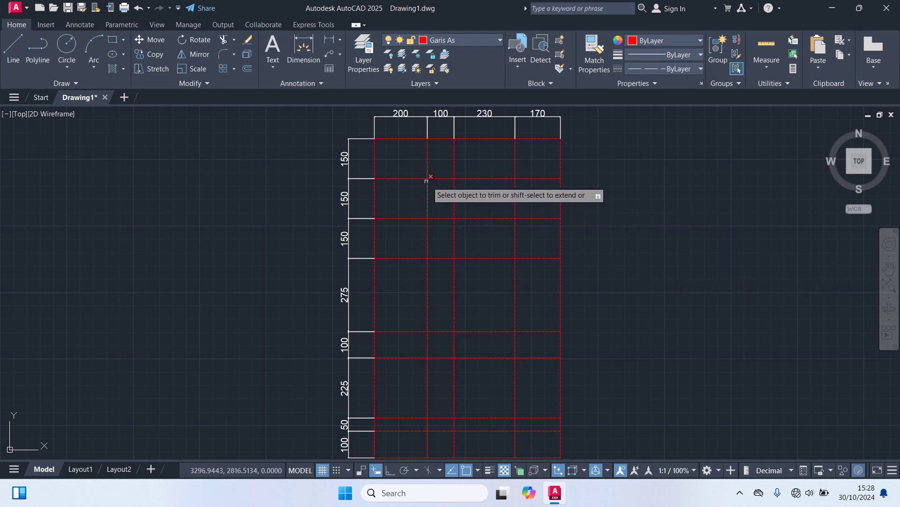
{"action": "left_click", "coordinate": [410, 178]}
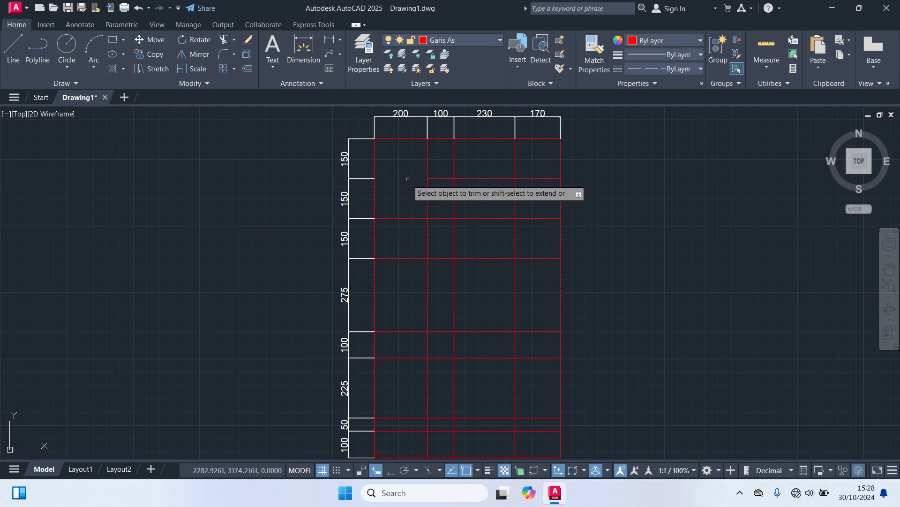
{"action": "left_click", "coordinate": [427, 168]}
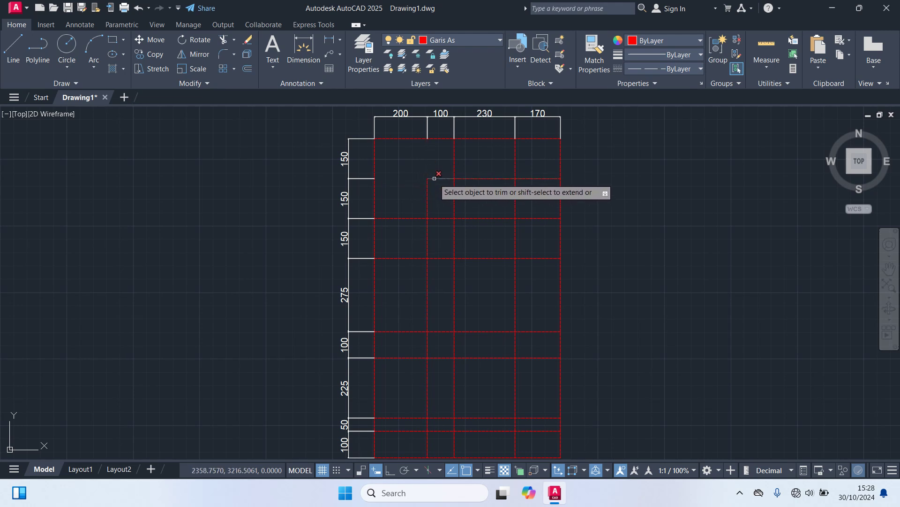
{"action": "left_click", "coordinate": [429, 195]}
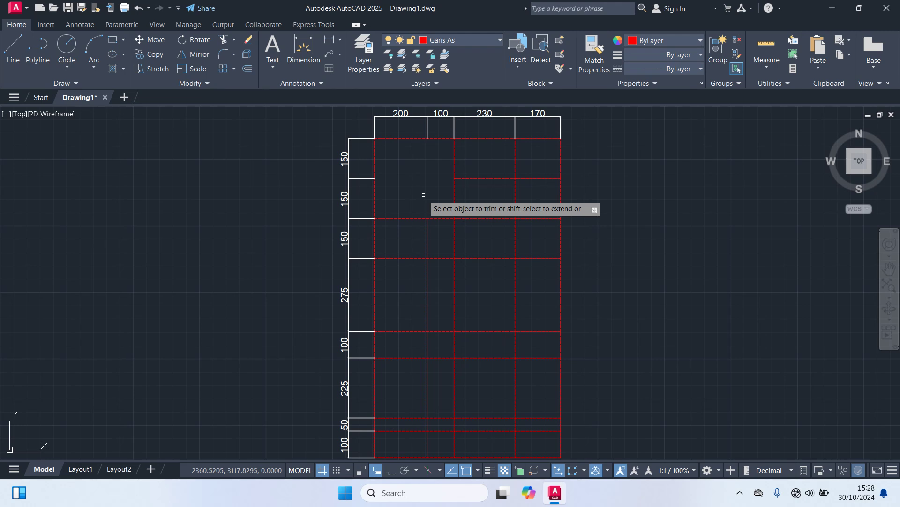
Trim the inner axis segments across the 230 and 170 columns in the second and third 150 rows, plus the 100/230 divider in the third row.
{"action": "left_click", "coordinate": [455, 239]}
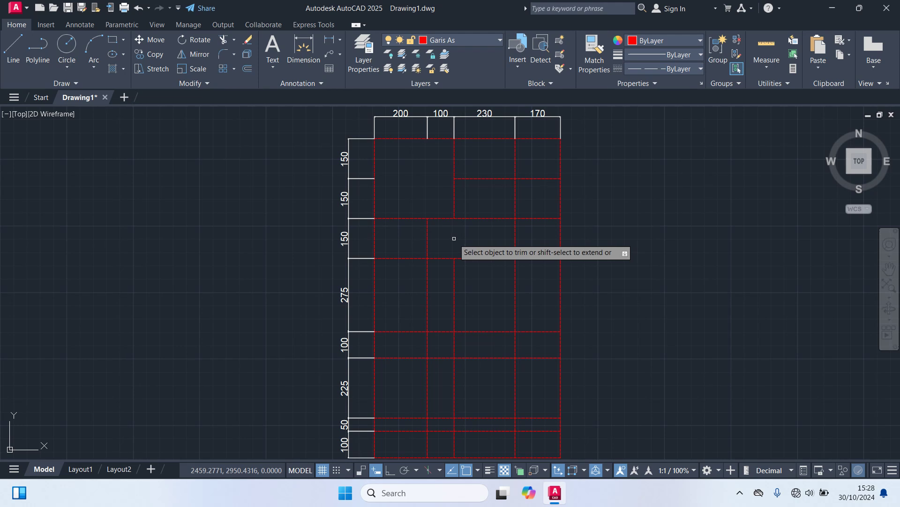
{"action": "left_click", "coordinate": [516, 234]}
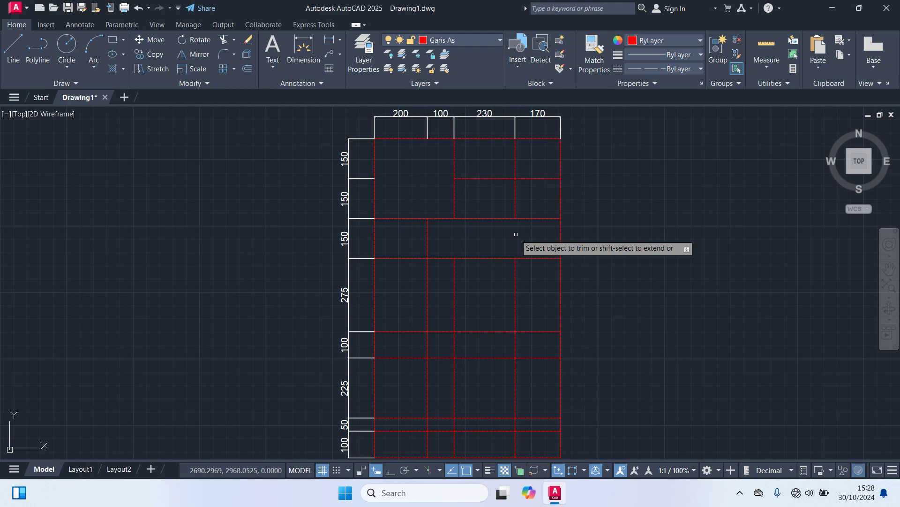
{"action": "left_click", "coordinate": [516, 201]}
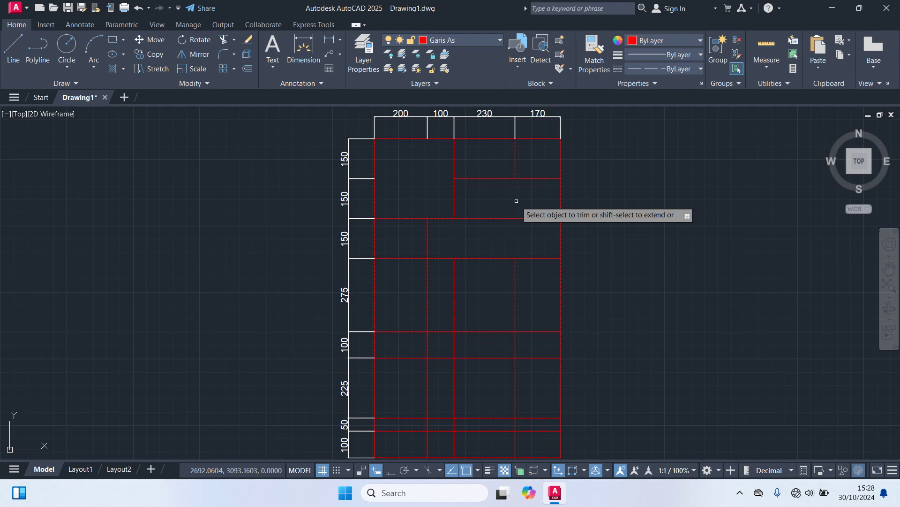
{"action": "left_click", "coordinate": [517, 217]}
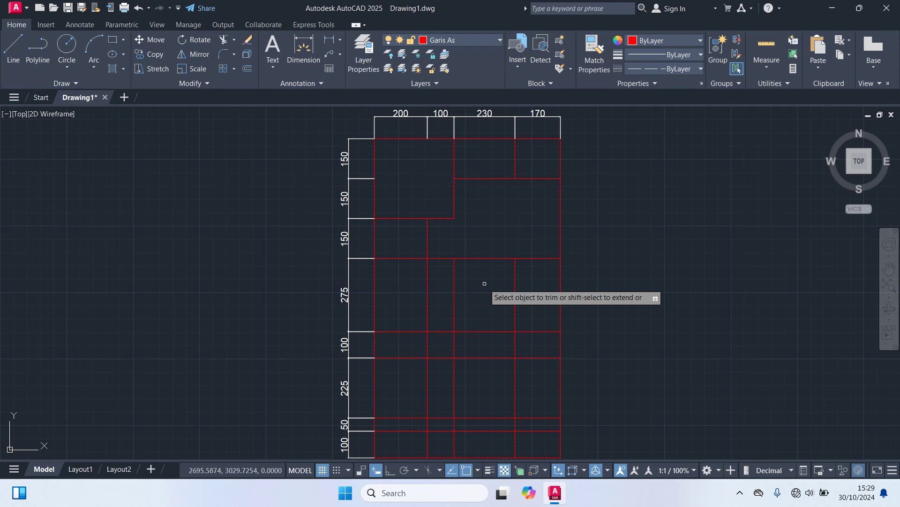
Trim the 200/100 column divider through the 275 and 100 rows, and the horizontal line between those rows within both columns.
{"action": "left_click", "coordinate": [428, 287]}
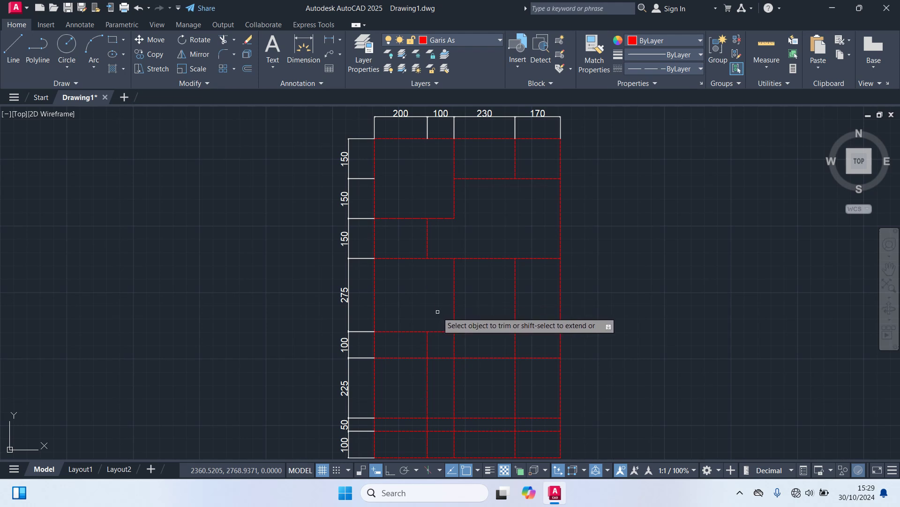
{"action": "left_click", "coordinate": [444, 331]}
{"action": "left_click", "coordinate": [409, 331]}
{"action": "left_click", "coordinate": [428, 338]}
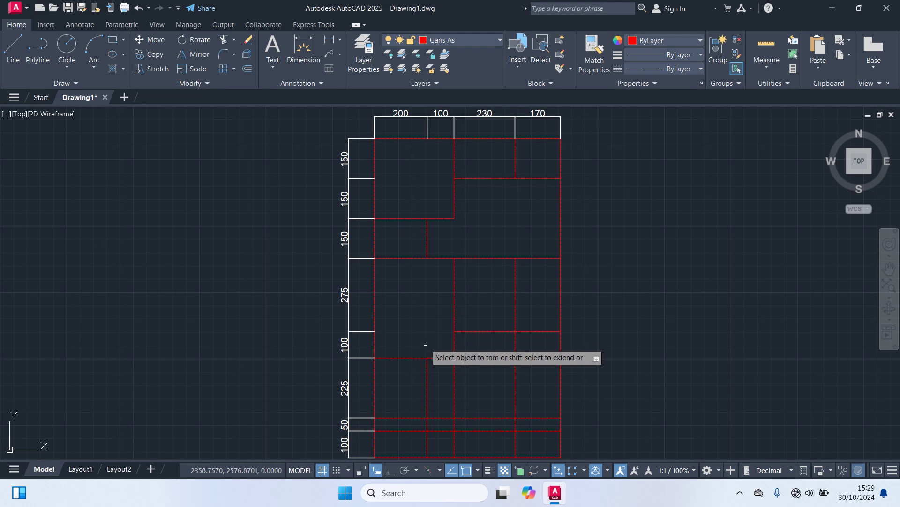
Trim the 200/100 column divider through the 225 and 50 rows, and the horizontal line between those rows within both columns.
{"action": "left_click", "coordinate": [428, 380]}
{"action": "left_click", "coordinate": [412, 417]}
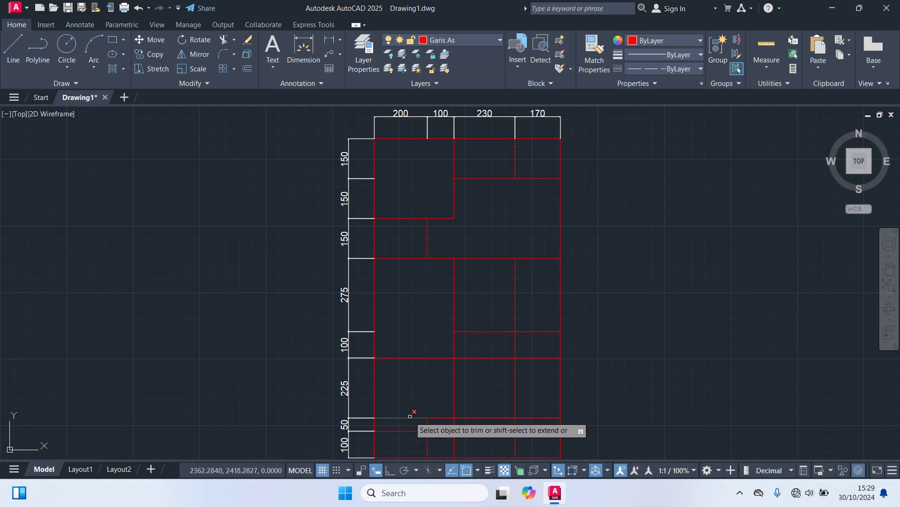
{"action": "left_click", "coordinate": [434, 414]}
{"action": "left_click", "coordinate": [437, 416]}
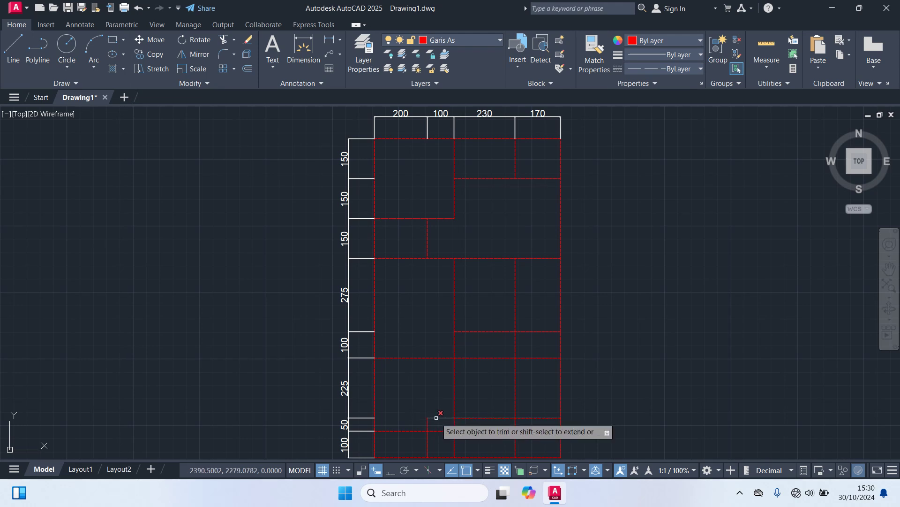
{"action": "left_click", "coordinate": [428, 421]}
{"action": "left_click", "coordinate": [434, 416]}
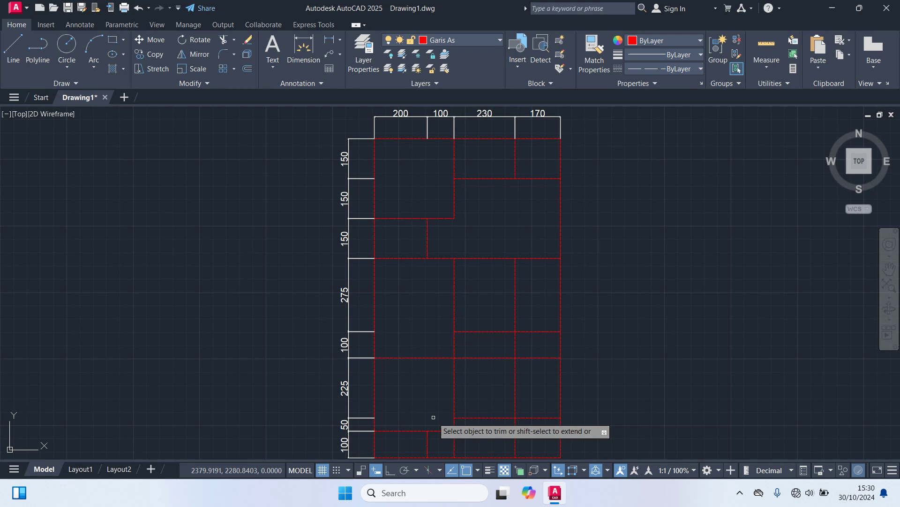
Trim away the grid's lower-left corner below the 50 row, and the inner axis segments within the lowest 150 of the 230 and 170 columns.
{"action": "left_click", "coordinate": [427, 444]}
{"action": "left_click", "coordinate": [374, 439]}
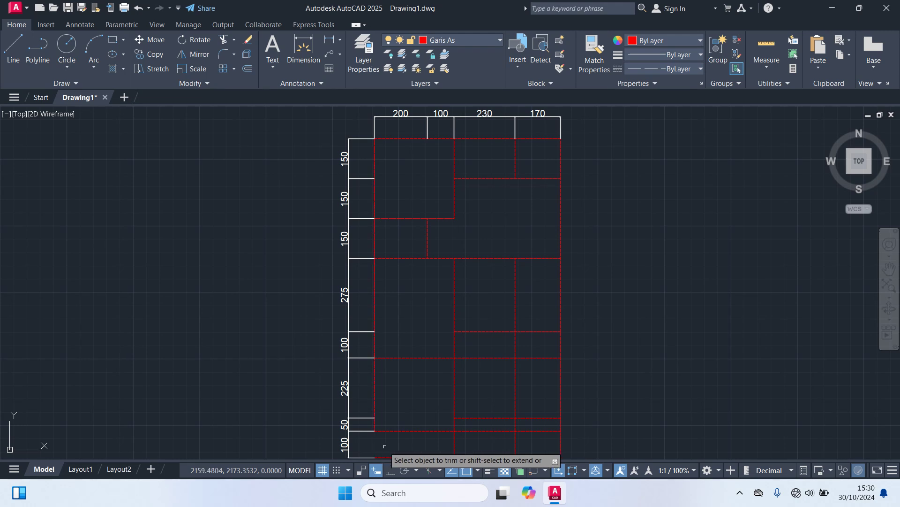
{"action": "left_click", "coordinate": [401, 456]}
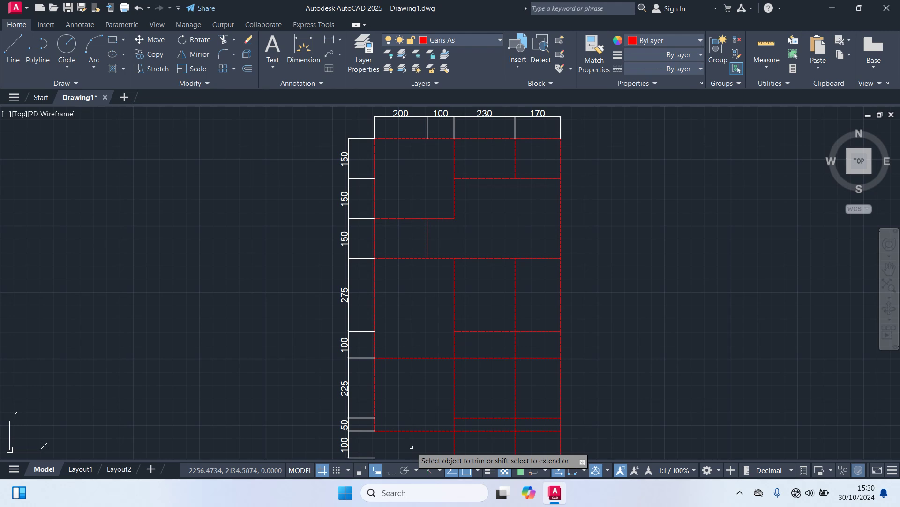
{"action": "left_click", "coordinate": [485, 432]}
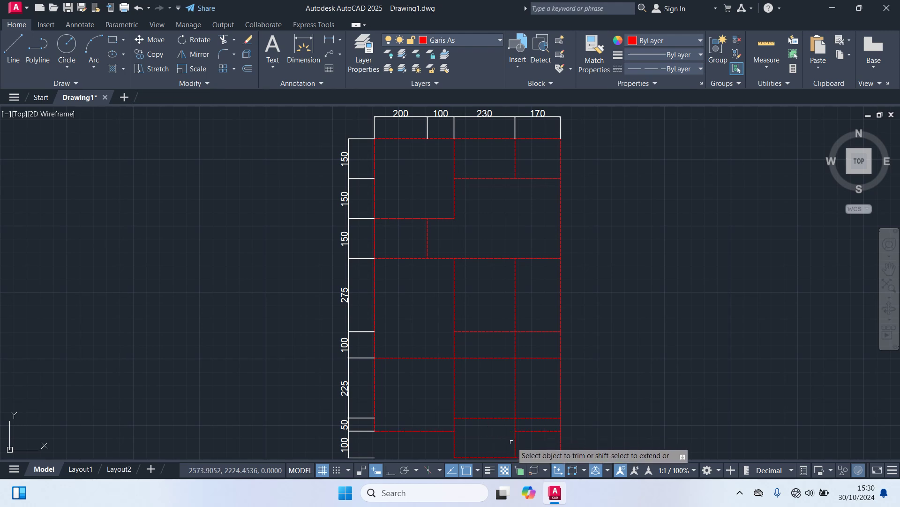
{"action": "left_click", "coordinate": [527, 431]}
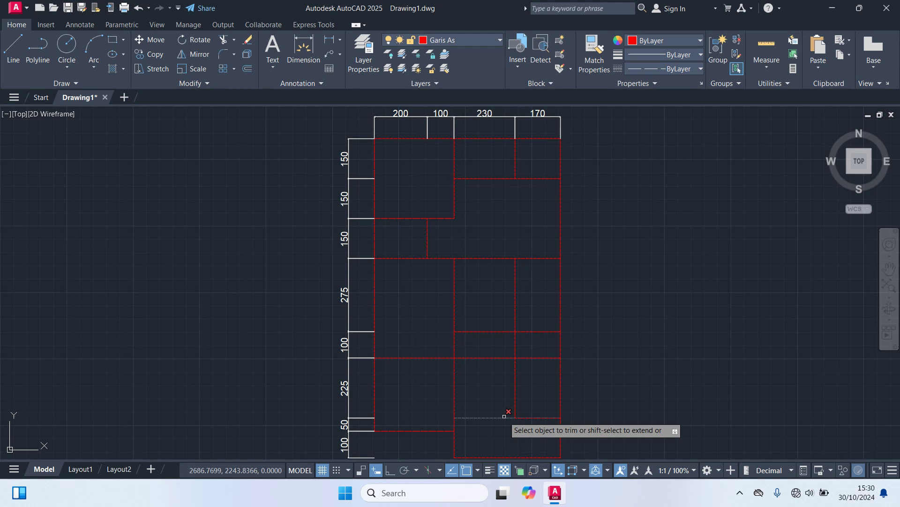
Trim the horizontal line between the 100 and 225 rows across the 230 and 170 columns, and their divider from the 275 row through the 225 row.
{"action": "left_click", "coordinate": [479, 358]}
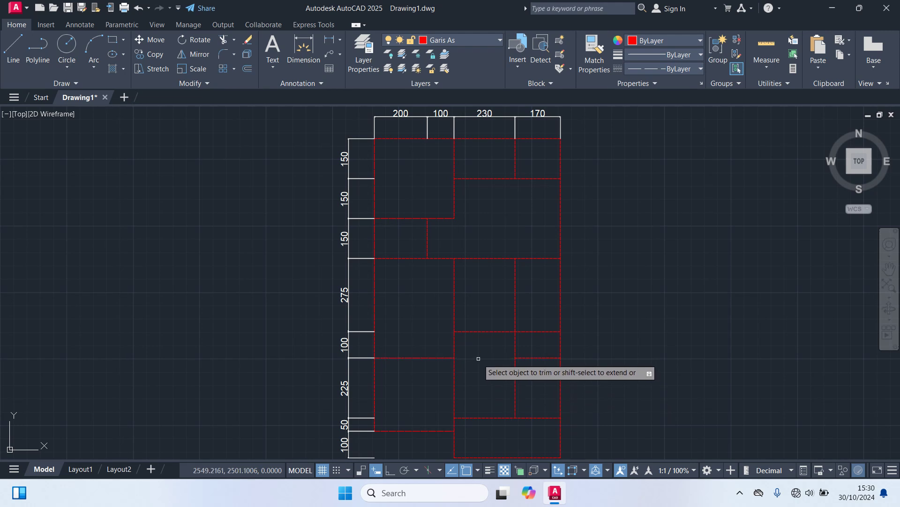
{"action": "left_click", "coordinate": [530, 357]}
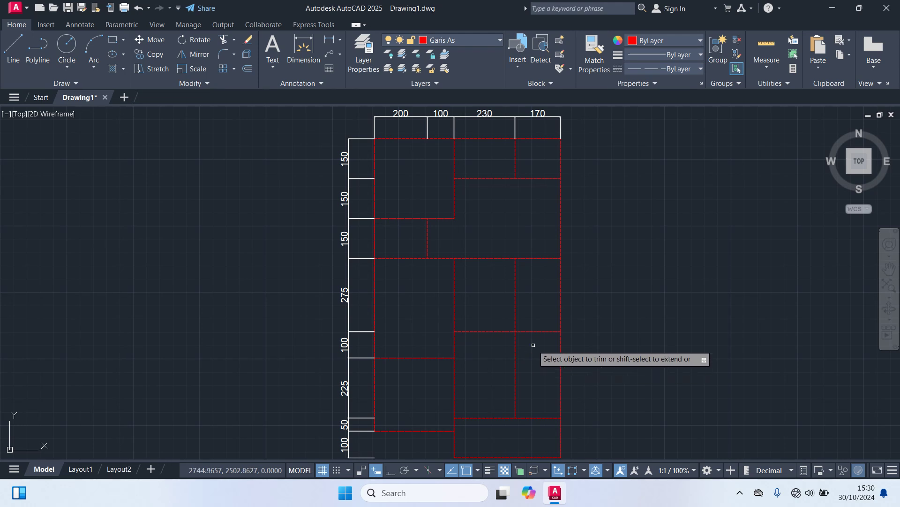
{"action": "left_click", "coordinate": [516, 316]}
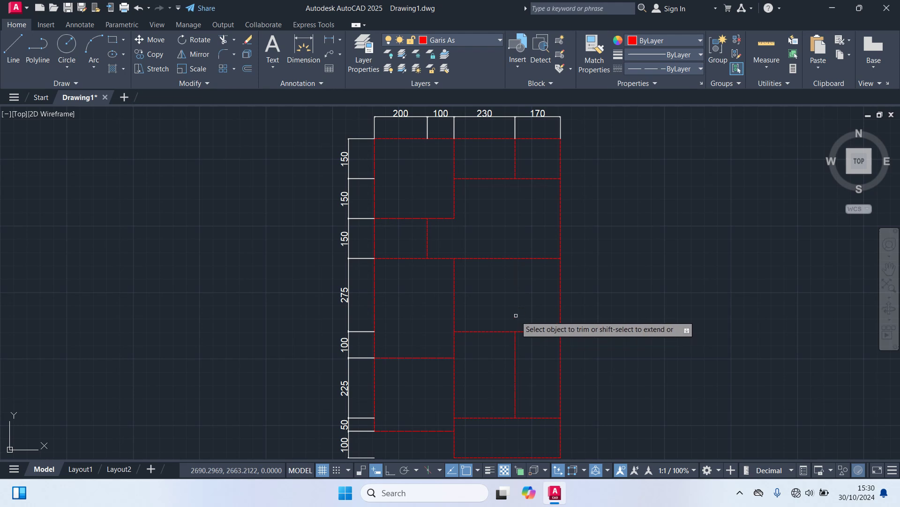
{"action": "left_click", "coordinate": [514, 363]}
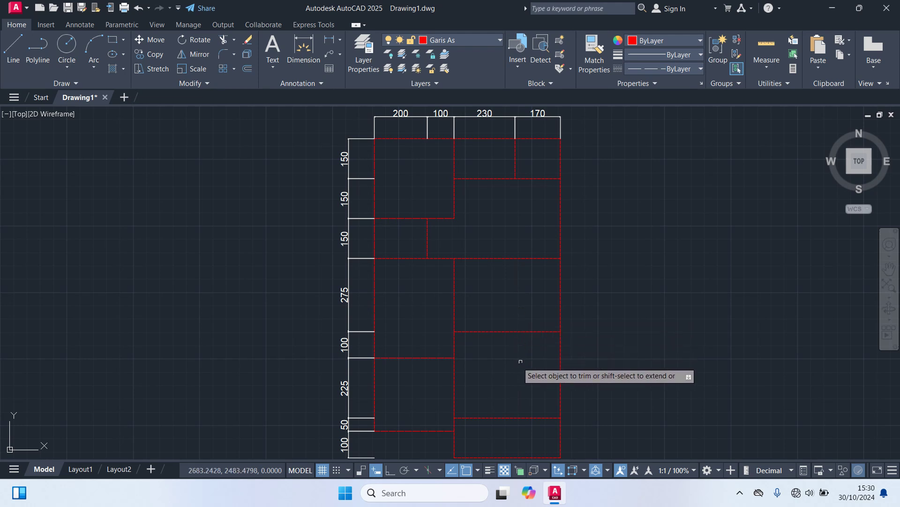
{"action": "key", "text": "Escape"}
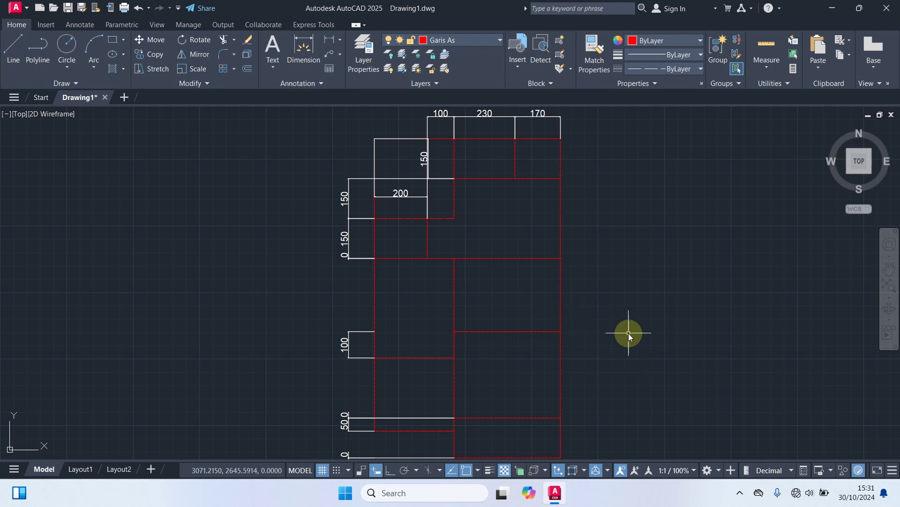
Offset the grid's right vertical edge 100 to the inside.
{"action": "type", "text": "o"}
{"action": "key", "text": "Return"}
{"action": "type", "text": "100"}
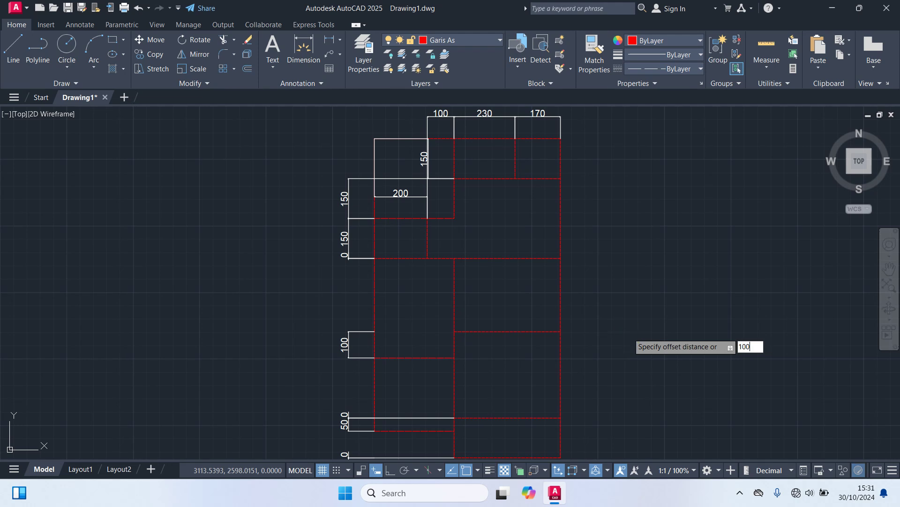
{"action": "key", "text": "Return"}
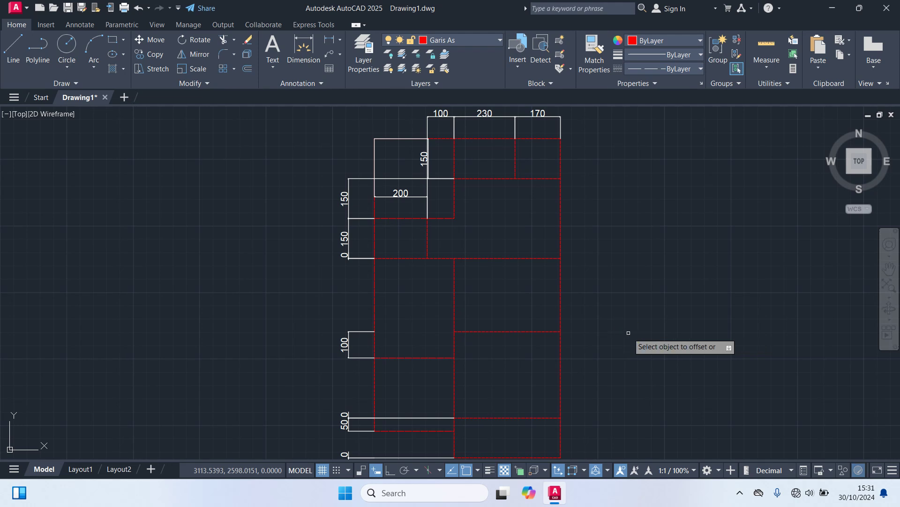
{"action": "left_click", "coordinate": [560, 318]}
{"action": "left_click", "coordinate": [516, 319]}
{"action": "key", "text": "Escape"}
Trim the new offset line above the full-width horizontal axis that runs below the upper rooms.
{"action": "type", "text": "tr"}
{"action": "key", "text": "Return"}
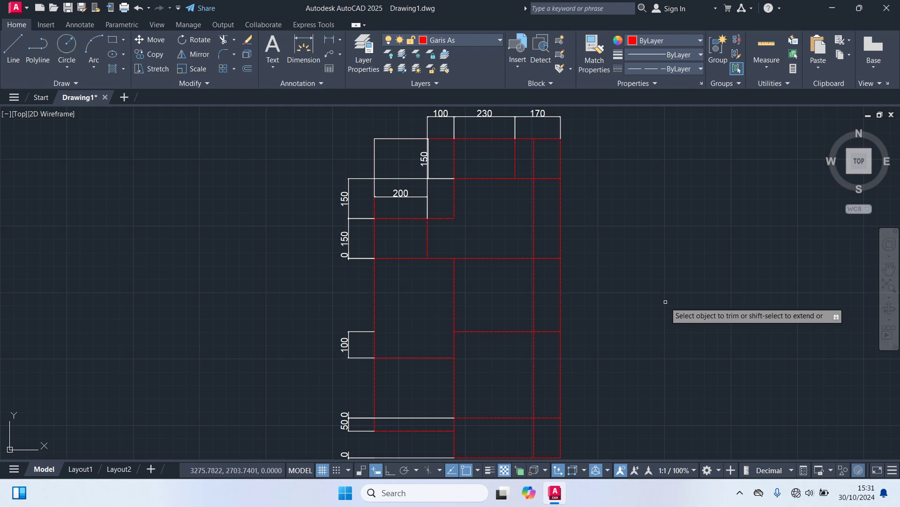
{"action": "left_click", "coordinate": [537, 224]}
{"action": "left_click", "coordinate": [533, 168]}
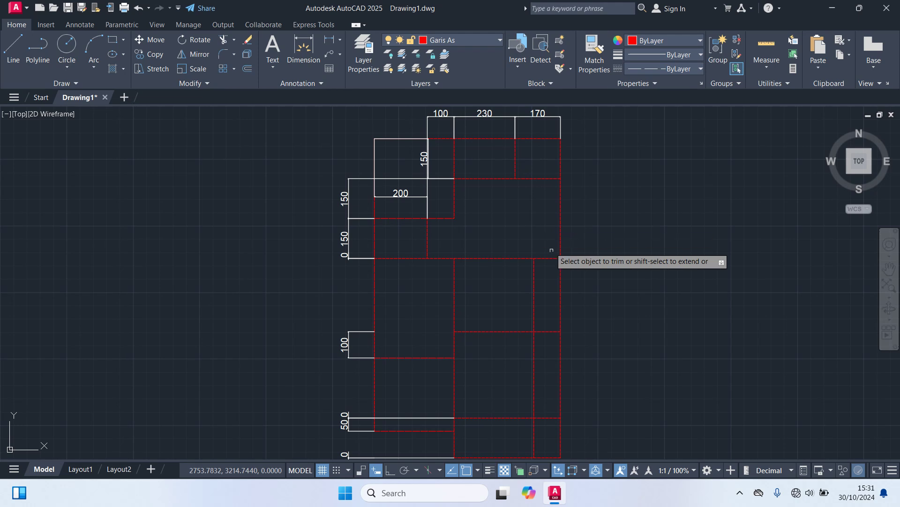
Trim away the 100-wide strip outside the offset line below the full-width horizontal axis, including the old outer edge and horizontal ends.
{"action": "left_click", "coordinate": [561, 279]}
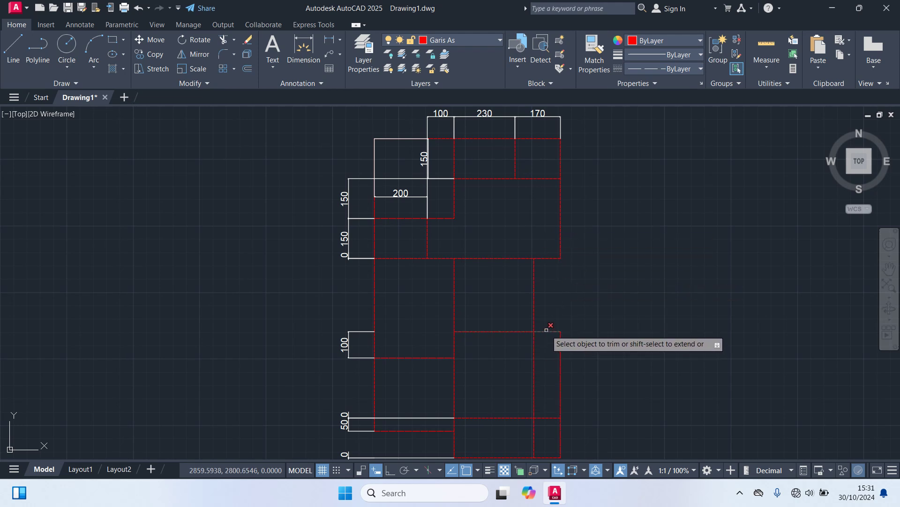
{"action": "left_click", "coordinate": [560, 357]}
{"action": "left_click", "coordinate": [554, 418]}
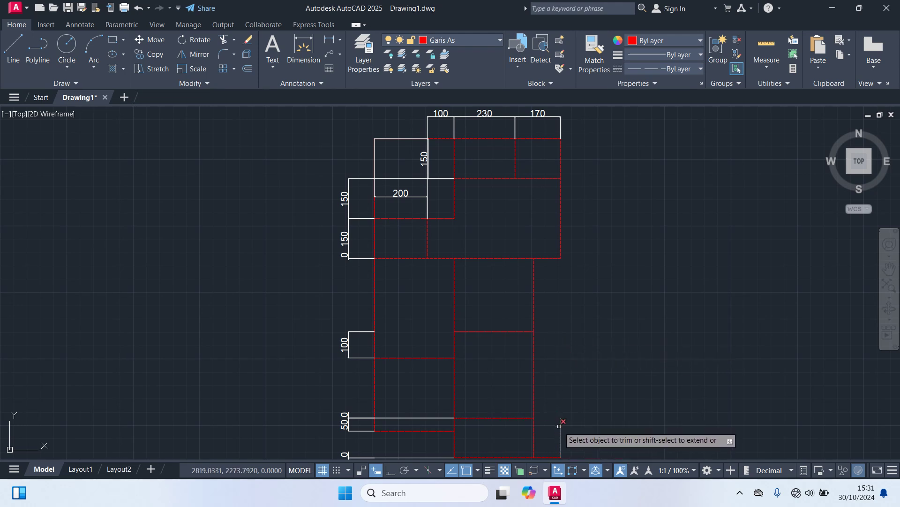
{"action": "left_click", "coordinate": [560, 428]}
{"action": "left_click", "coordinate": [558, 457]}
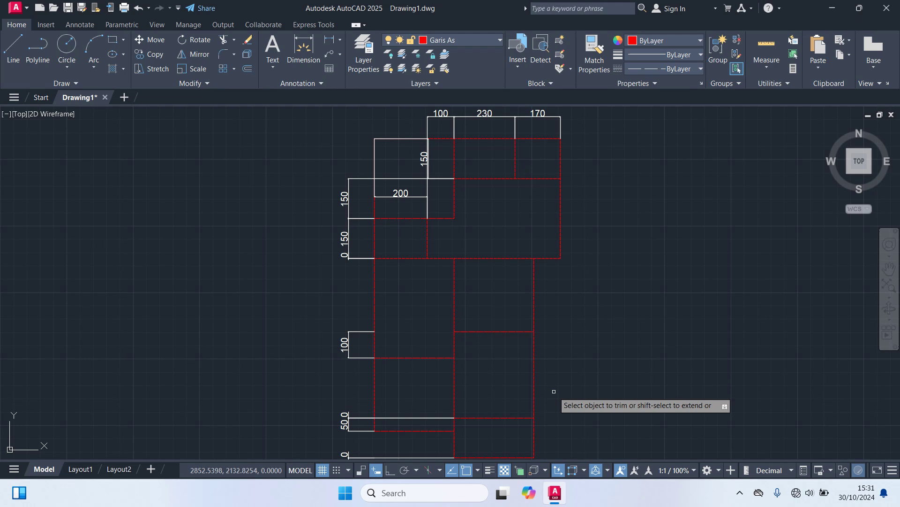
{"action": "key", "text": "Escape"}
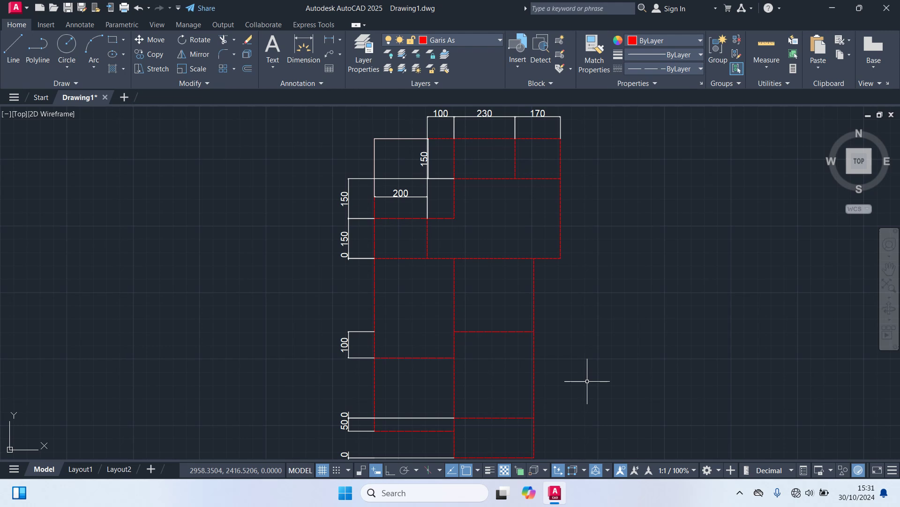
Offset the vertical axis between the 100 and 230 columns by 100 into the 230 column.
{"action": "type", "text": "o"}
{"action": "key", "text": "Return"}
{"action": "type", "text": "100"}
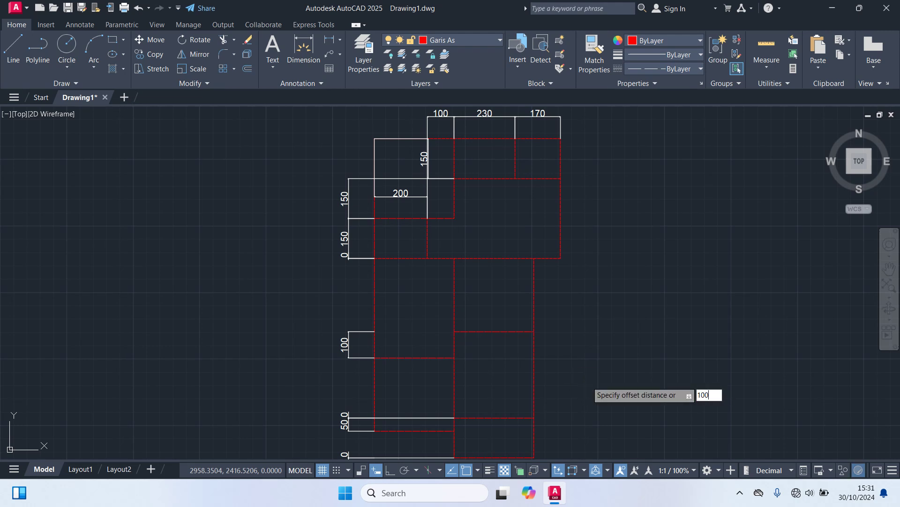
{"action": "key", "text": "Return"}
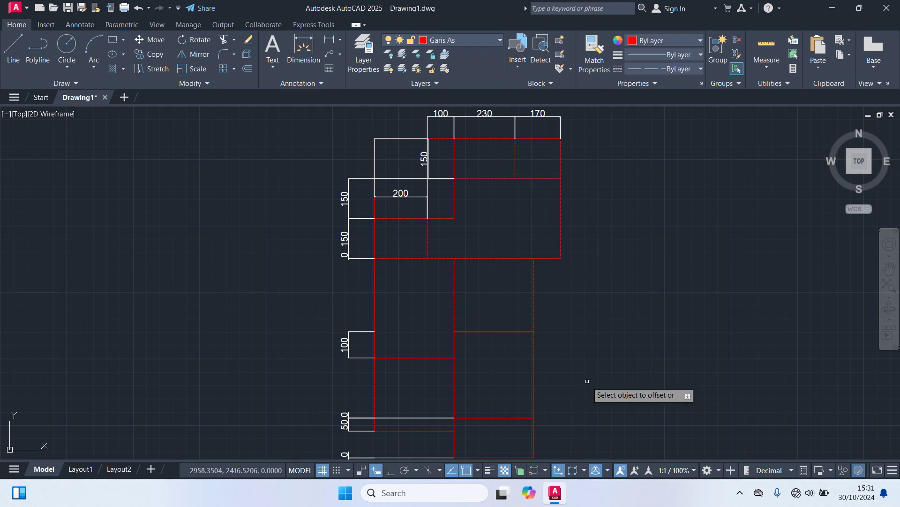
{"action": "left_click", "coordinate": [454, 169]}
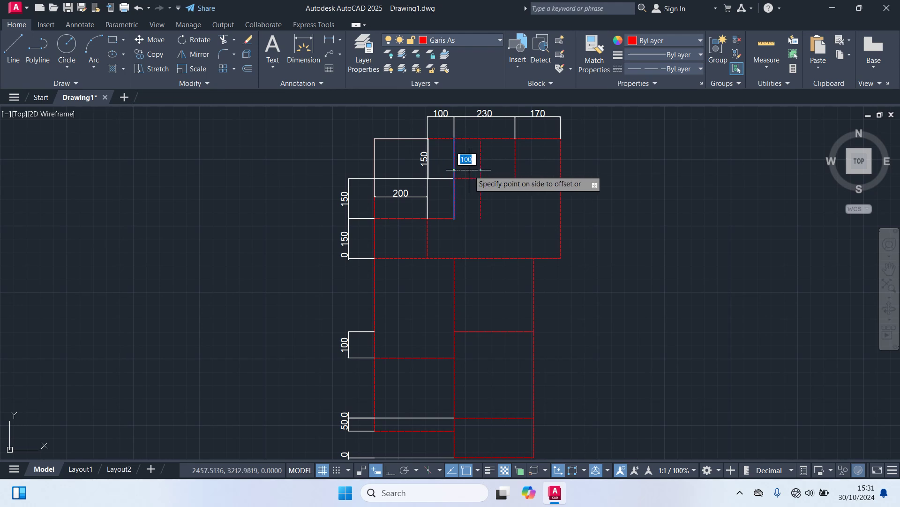
{"action": "left_click", "coordinate": [469, 170]}
{"action": "key", "text": "Escape"}
Trim the new offset line below the top 150 row, and the horizontal segment between it and its source axis.
{"action": "type", "text": "tr"}
{"action": "key", "text": "Return"}
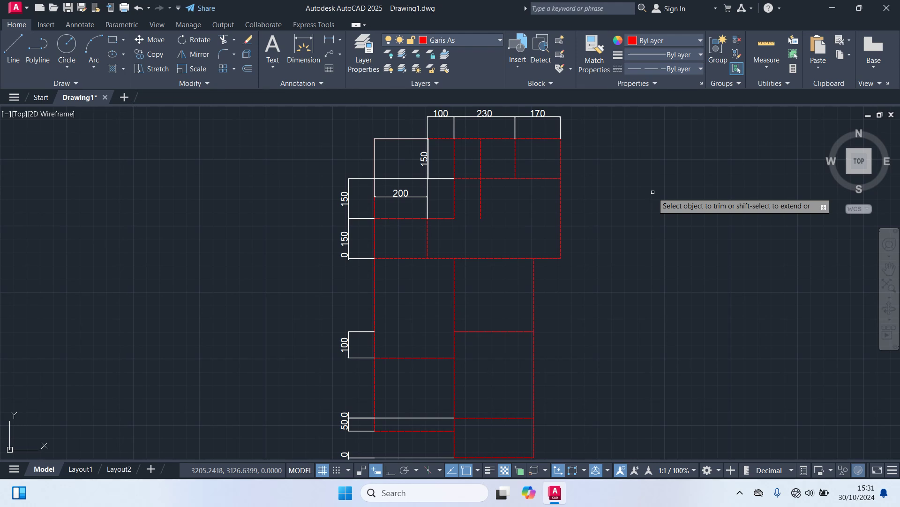
{"action": "left_click", "coordinate": [482, 202]}
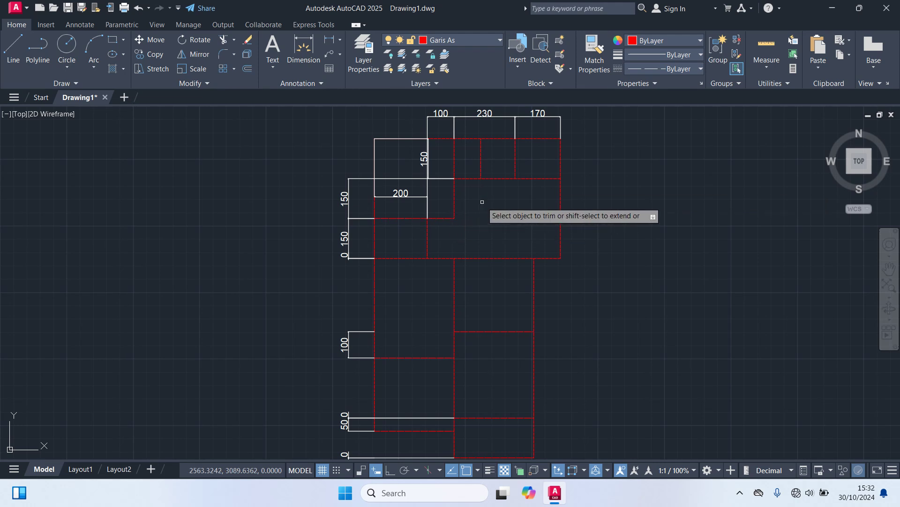
{"action": "left_click", "coordinate": [468, 179]}
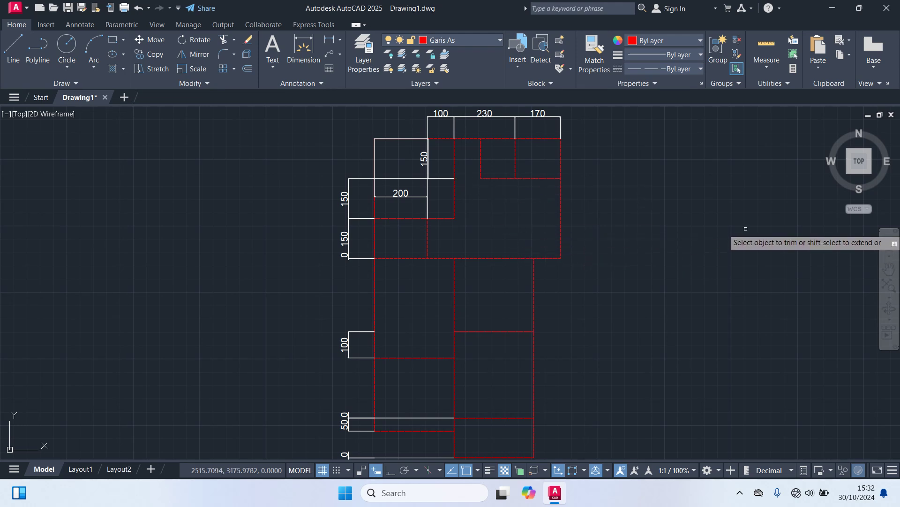
{"action": "key", "text": "ctrl+z"}
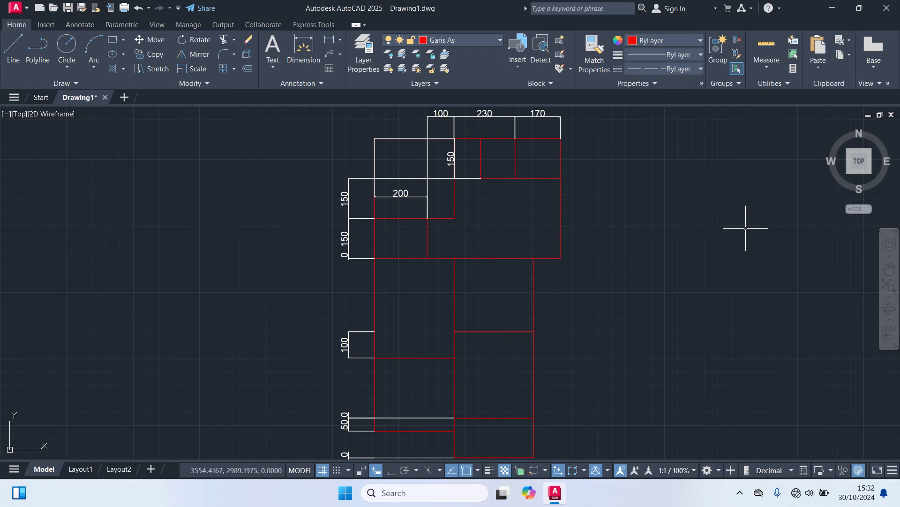
Turn off the current Garis As layer and delete all the dimensions.
{"action": "left_click", "coordinate": [434, 41]}
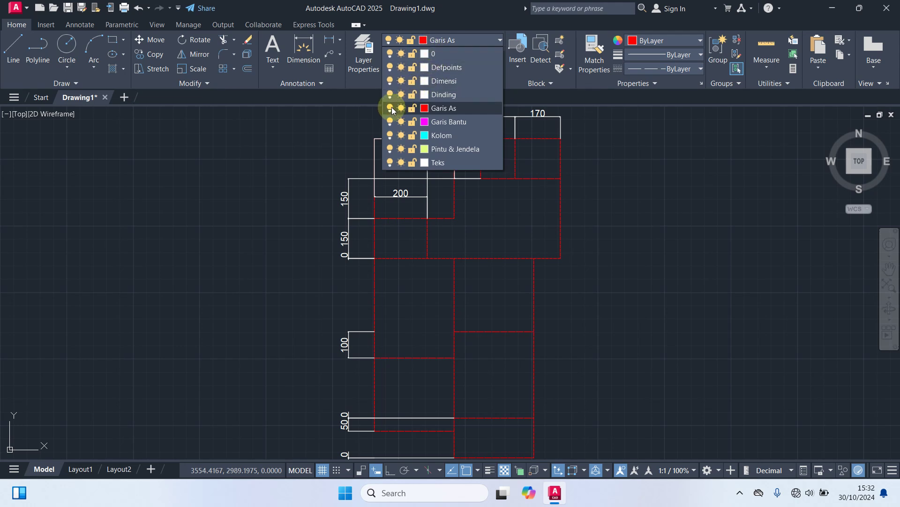
{"action": "left_click", "coordinate": [390, 107]}
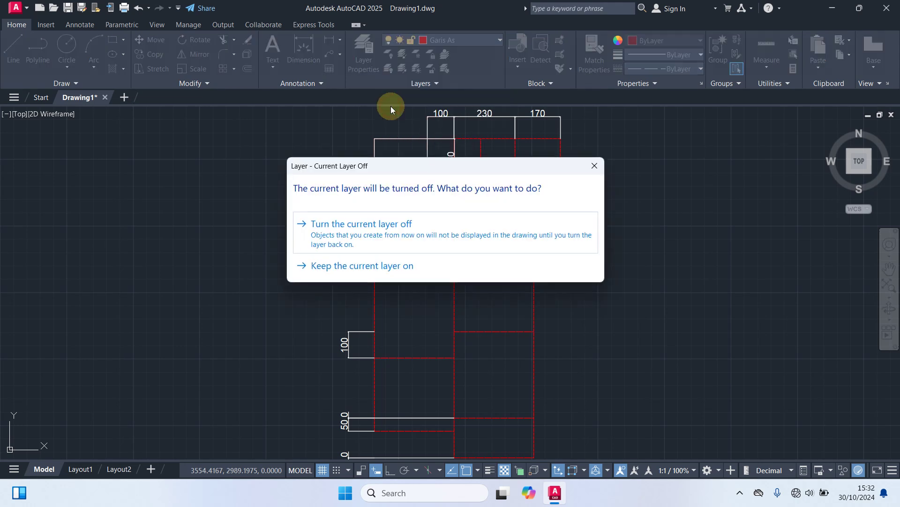
{"action": "left_click", "coordinate": [346, 234]}
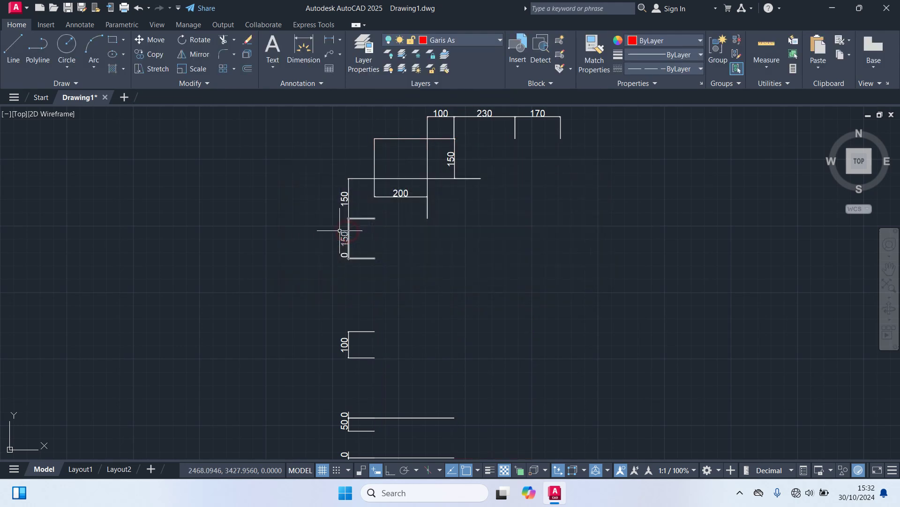
{"action": "left_click", "coordinate": [482, 457]}
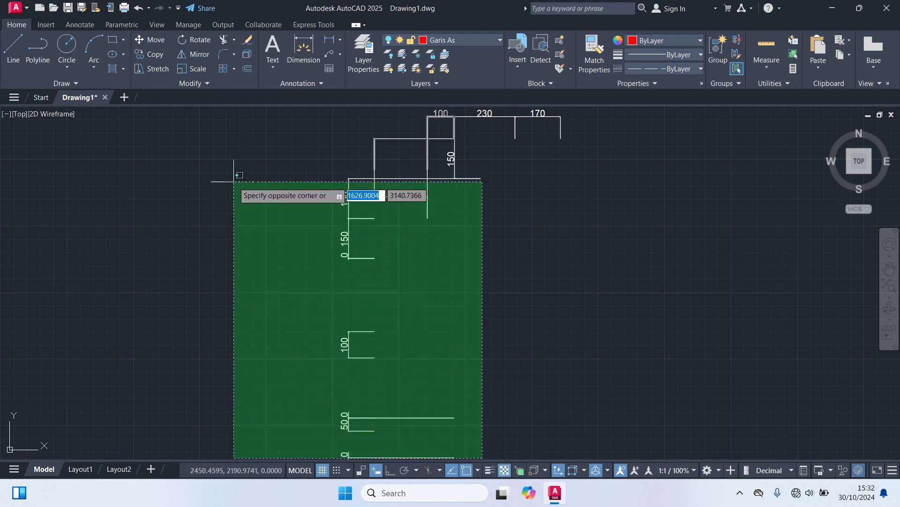
{"action": "left_click", "coordinate": [245, 109]}
{"action": "left_click", "coordinate": [565, 151]}
{"action": "left_click", "coordinate": [505, 111]}
{"action": "key", "text": "Delete"}
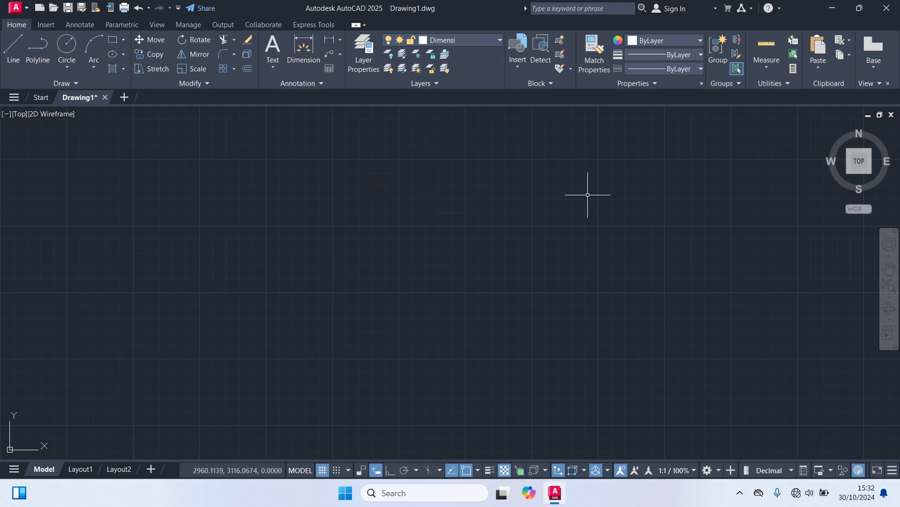
Turn the Garis As layer back on.
{"action": "left_click", "coordinate": [475, 45]}
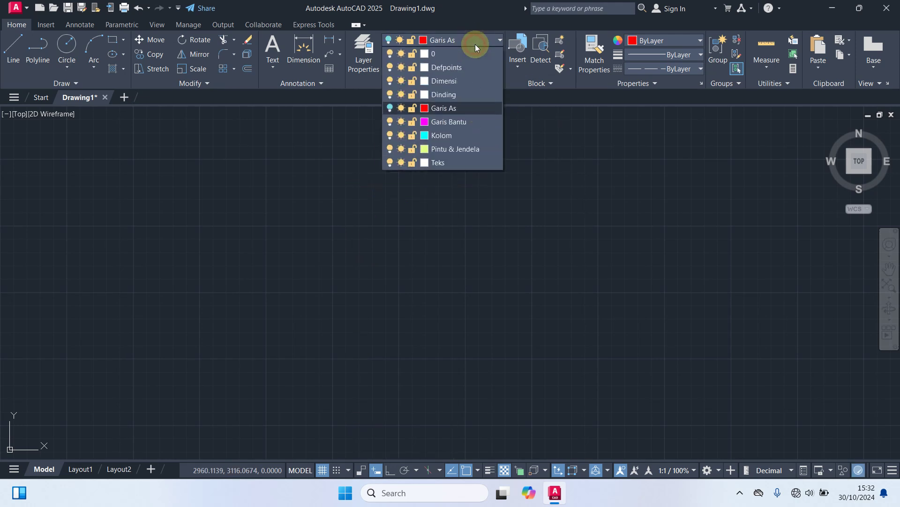
{"action": "left_click", "coordinate": [391, 108]}
{"action": "left_click", "coordinate": [255, 267]}
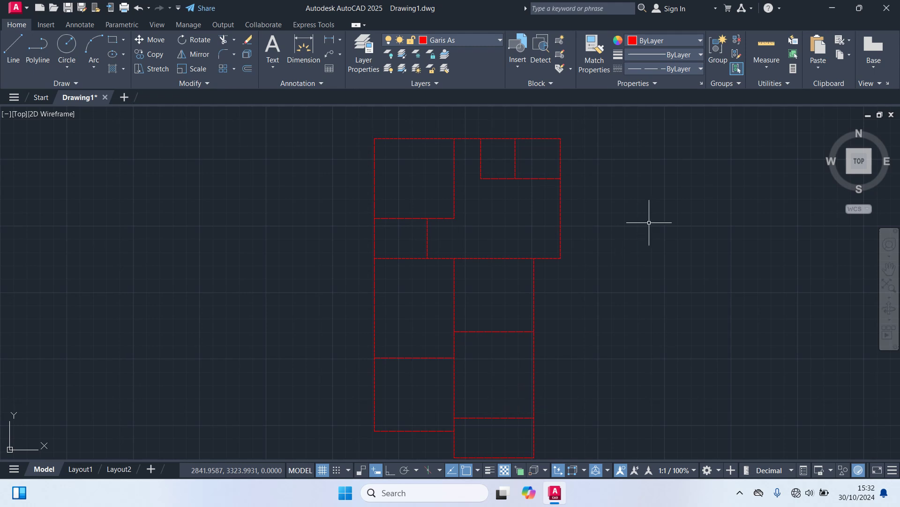
Make Kolom the current layer and draw a 15 by 15 column rectangle in the empty area beside the plan.
{"action": "left_click", "coordinate": [463, 40]}
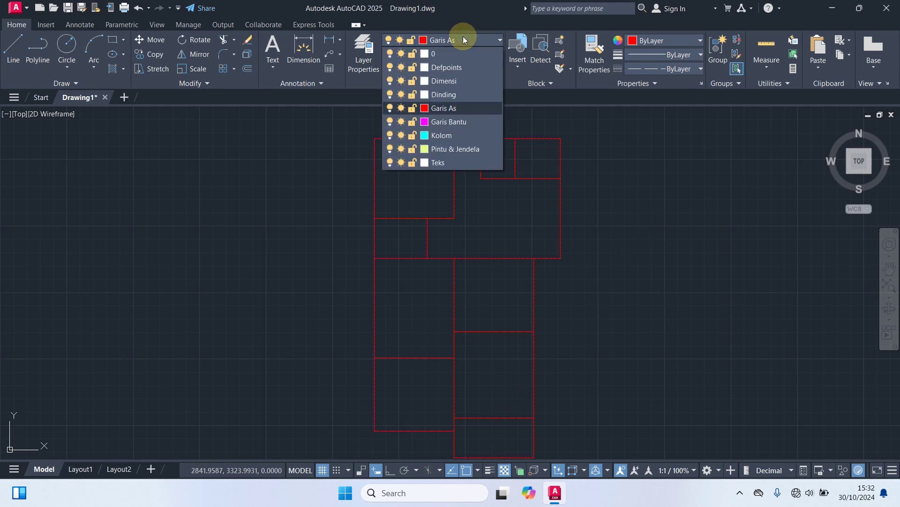
{"action": "left_click", "coordinate": [452, 135]}
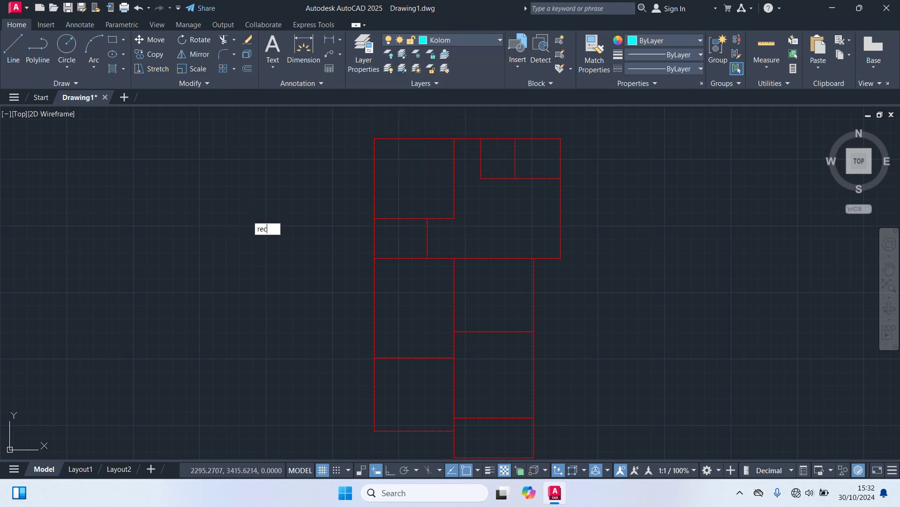
{"action": "key", "text": "Return"}
{"action": "left_click", "coordinate": [266, 227]}
{"action": "type", "text": "15"}
{"action": "key", "text": "Tab"}
{"action": "type", "text": "1"}
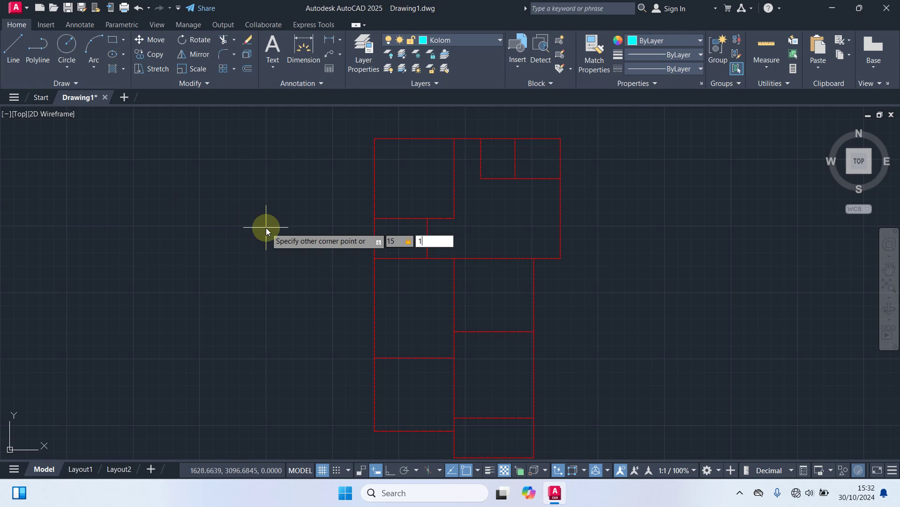
{"action": "type", "text": "5"}
{"action": "key", "text": "Return"}
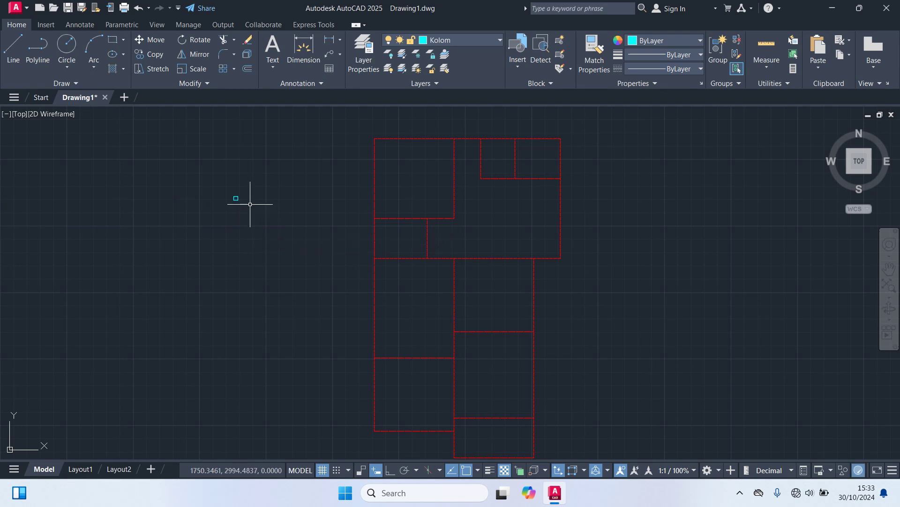
Move the column square so that it is centred on the plan's upper-left axis corner.
{"action": "left_click", "coordinate": [236, 198]}
{"action": "key", "text": "Return"}
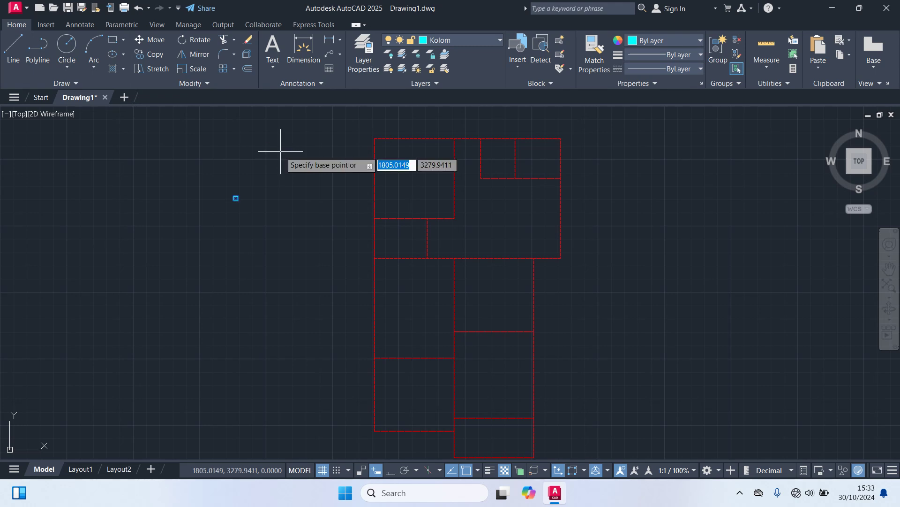
{"action": "scroll", "coordinate": [236, 193], "scroll_direction": "up", "scroll_amount": 5}
{"action": "left_click", "coordinate": [233, 189]}
{"action": "scroll", "coordinate": [369, 242], "scroll_direction": "down", "scroll_amount": 2}
{"action": "middle_click_drag", "start_coordinate": [490, 209], "coordinate": [311, 382]}
{"action": "scroll", "coordinate": [437, 271], "scroll_direction": "up", "scroll_amount": 4}
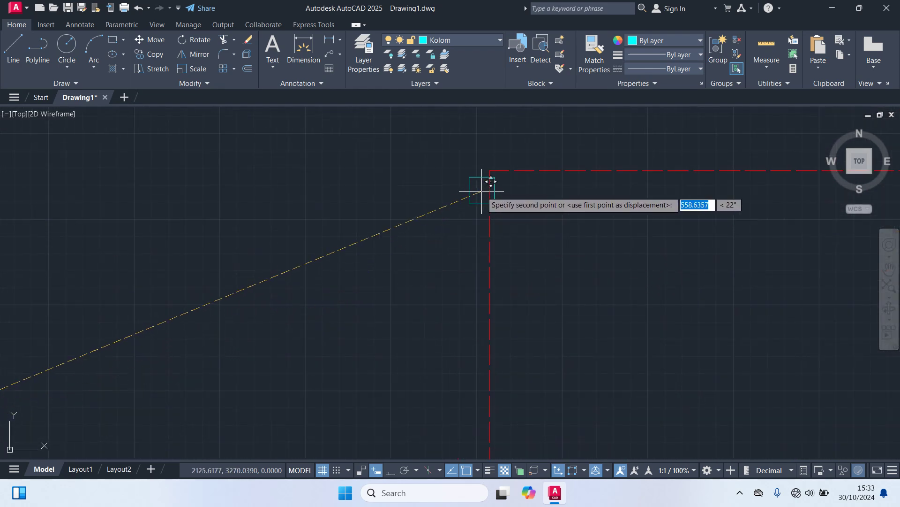
{"action": "left_click", "coordinate": [487, 171]}
{"action": "scroll", "coordinate": [476, 188], "scroll_direction": "down", "scroll_amount": 3}
{"action": "scroll", "coordinate": [480, 185], "scroll_direction": "up", "scroll_amount": 3}
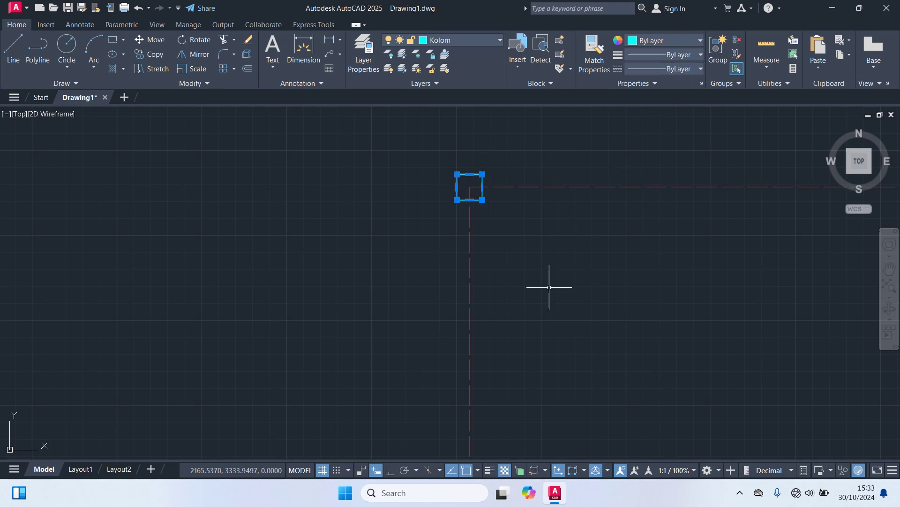
Copy the column to the upper-left room's upper-right corner and to the four corners of the upper-right room.
{"action": "type", "text": "o"}
{"action": "key", "text": "Return"}
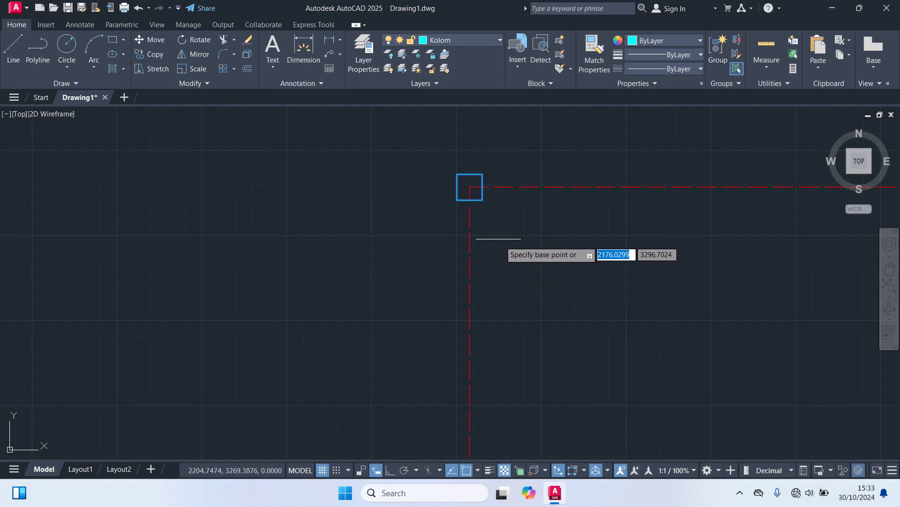
{"action": "scroll", "coordinate": [522, 224], "scroll_direction": "down", "scroll_amount": 4}
{"action": "middle_click_drag", "start_coordinate": [710, 229], "coordinate": [402, 279]}
{"action": "scroll", "coordinate": [435, 303], "scroll_direction": "up", "scroll_amount": 2}
{"action": "left_click", "coordinate": [417, 274]}
{"action": "scroll", "coordinate": [422, 295], "scroll_direction": "down", "scroll_amount": 2}
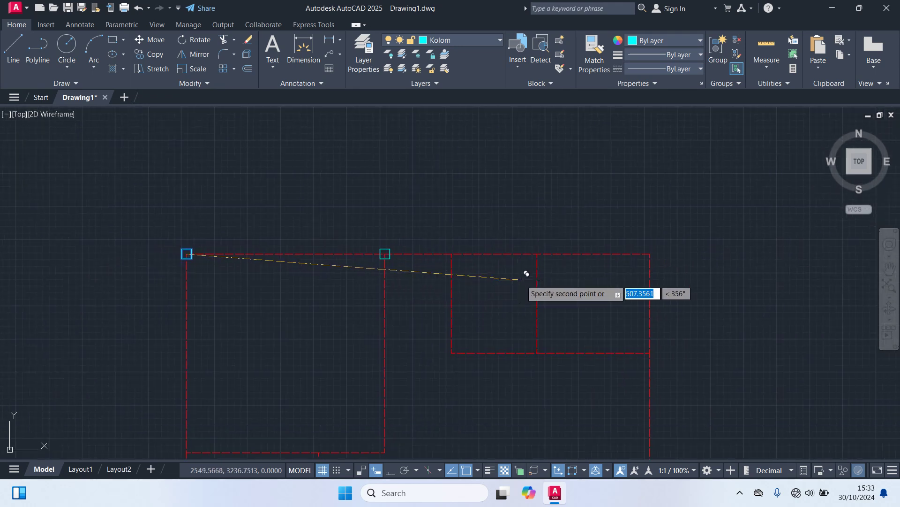
{"action": "left_click", "coordinate": [537, 253]}
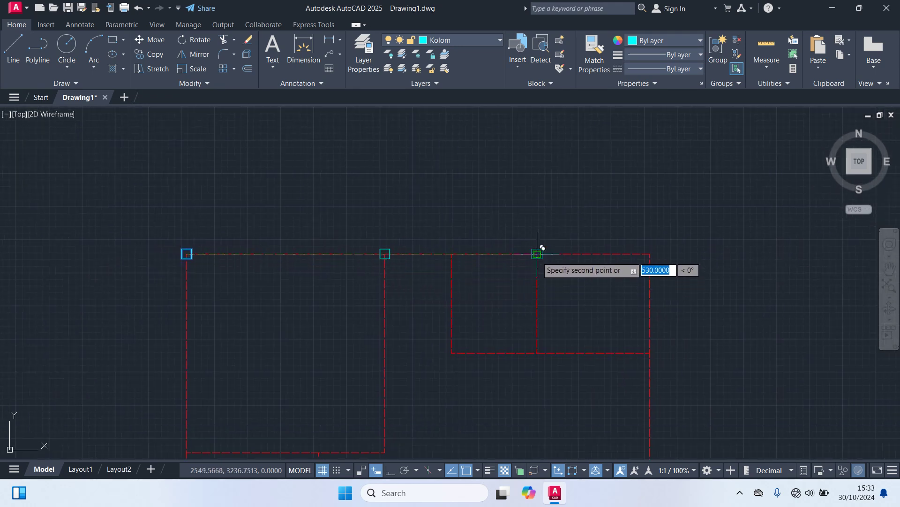
{"action": "left_click", "coordinate": [537, 353]}
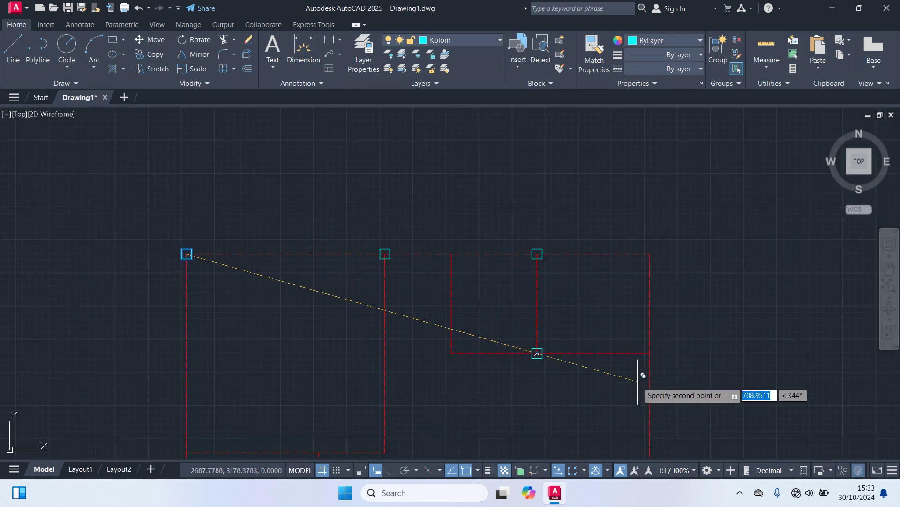
{"action": "left_click", "coordinate": [649, 353]}
{"action": "left_click", "coordinate": [650, 254]}
Copy the column to the four corners of the small room directly below the upper-left room.
{"action": "scroll", "coordinate": [511, 356], "scroll_direction": "down", "scroll_amount": 2}
{"action": "middle_click_drag", "start_coordinate": [489, 356], "coordinate": [508, 205]}
{"action": "scroll", "coordinate": [422, 188], "scroll_direction": "up", "scroll_amount": 2}
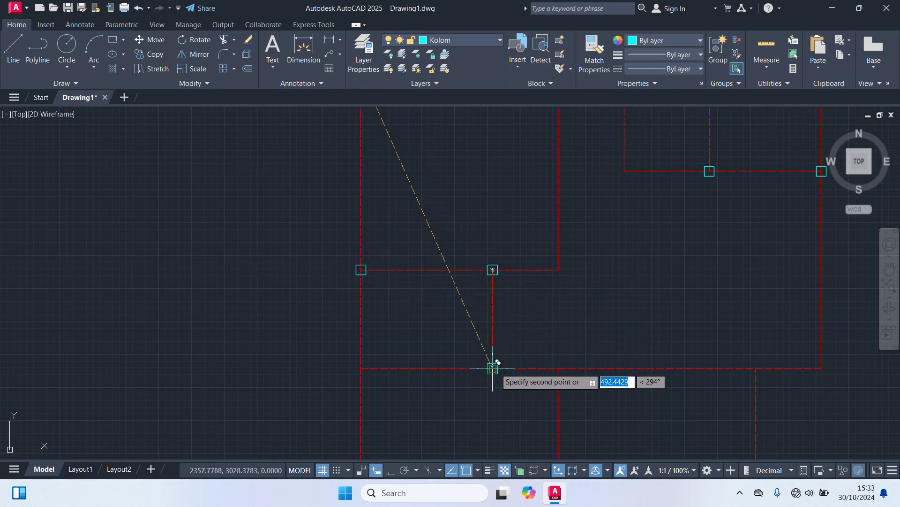
{"action": "scroll", "coordinate": [553, 286], "scroll_direction": "up", "scroll_amount": 2}
{"action": "scroll", "coordinate": [563, 272], "scroll_direction": "down", "scroll_amount": 3}
{"action": "mouse_move", "coordinate": [599, 311]}
{"action": "middle_mouse_down"}
{"action": "mouse_move", "coordinate": [583, 307]}
{"action": "mouse_move", "coordinate": [544, 220]}
{"action": "middle_mouse_up"}
{"action": "scroll", "coordinate": [530, 228], "scroll_direction": "up", "scroll_amount": 6}
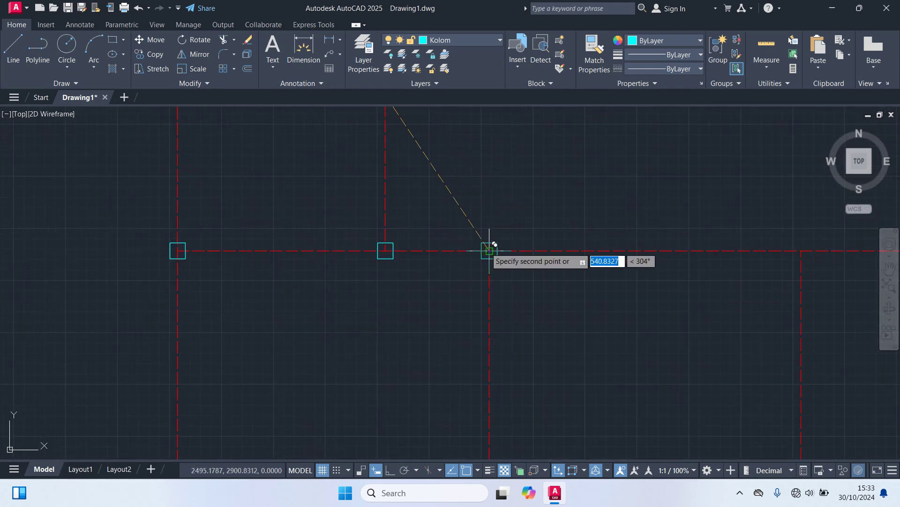
Copy the column to the remaining junctions and right end of the full-width axis, and to both ends of the next right-hand horizontal.
{"action": "middle_click_drag", "start_coordinate": [699, 286], "coordinate": [449, 313]}
{"action": "left_click", "coordinate": [459, 280]}
{"action": "left_click", "coordinate": [563, 280]}
{"action": "scroll", "coordinate": [563, 298], "scroll_direction": "down", "scroll_amount": 6}
{"action": "middle_click_drag", "start_coordinate": [569, 341], "coordinate": [524, 254]}
{"action": "scroll", "coordinate": [477, 258], "scroll_direction": "up", "scroll_amount": 6}
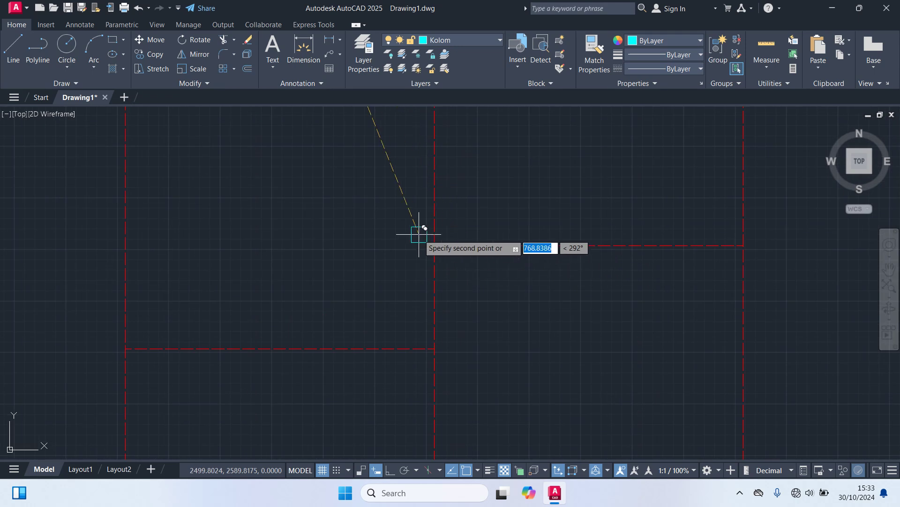
{"action": "left_click", "coordinate": [744, 245]}
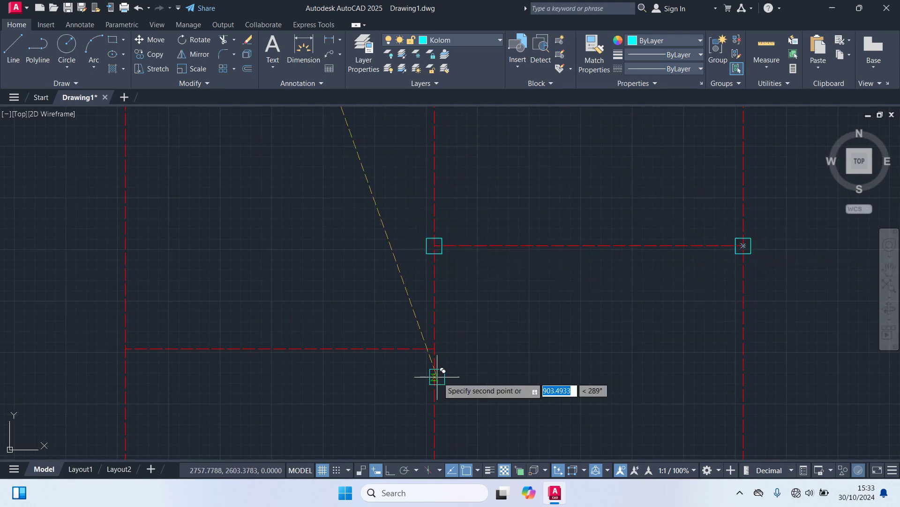
Copy the column to both ends of the left-hand horizontal axis below the full-width axis.
{"action": "left_click", "coordinate": [434, 348]}
{"action": "scroll", "coordinate": [277, 364], "scroll_direction": "down", "scroll_amount": 3}
{"action": "scroll", "coordinate": [297, 327], "scroll_direction": "up", "scroll_amount": 5}
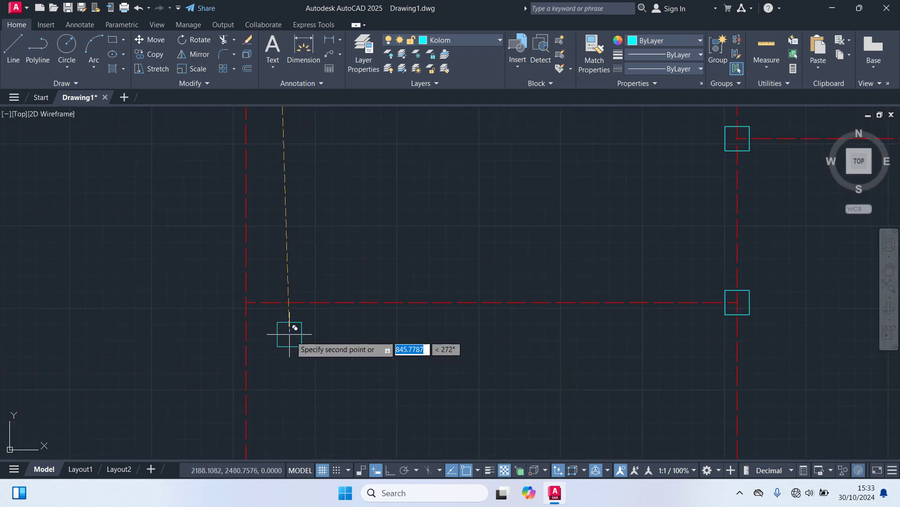
{"action": "scroll", "coordinate": [246, 302], "scroll_direction": "down", "scroll_amount": 1}
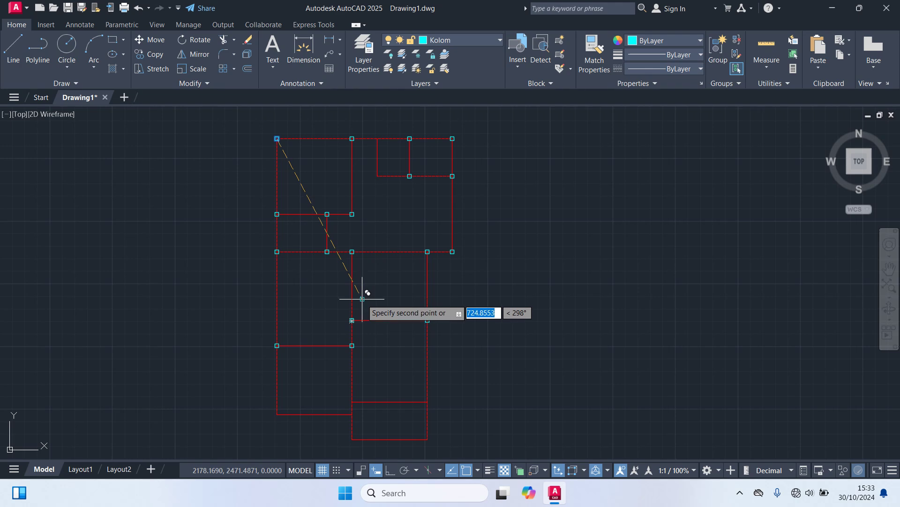
Copy the column to the four corners of the lowest right-hand room.
{"action": "scroll", "coordinate": [376, 300], "scroll_direction": "up", "scroll_amount": 4}
{"action": "scroll", "coordinate": [349, 296], "scroll_direction": "up", "scroll_amount": 4}
{"action": "scroll", "coordinate": [435, 311], "scroll_direction": "down", "scroll_amount": 4}
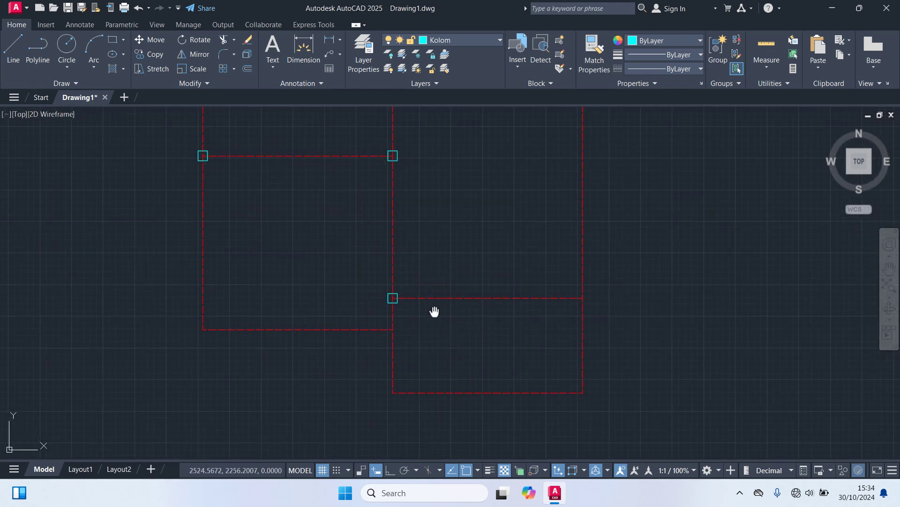
{"action": "scroll", "coordinate": [385, 300], "scroll_direction": "up", "scroll_amount": 5}
{"action": "scroll", "coordinate": [422, 300], "scroll_direction": "down", "scroll_amount": 4}
{"action": "middle_click_drag", "start_coordinate": [459, 338], "coordinate": [513, 237]}
{"action": "scroll", "coordinate": [474, 342], "scroll_direction": "up", "scroll_amount": 4}
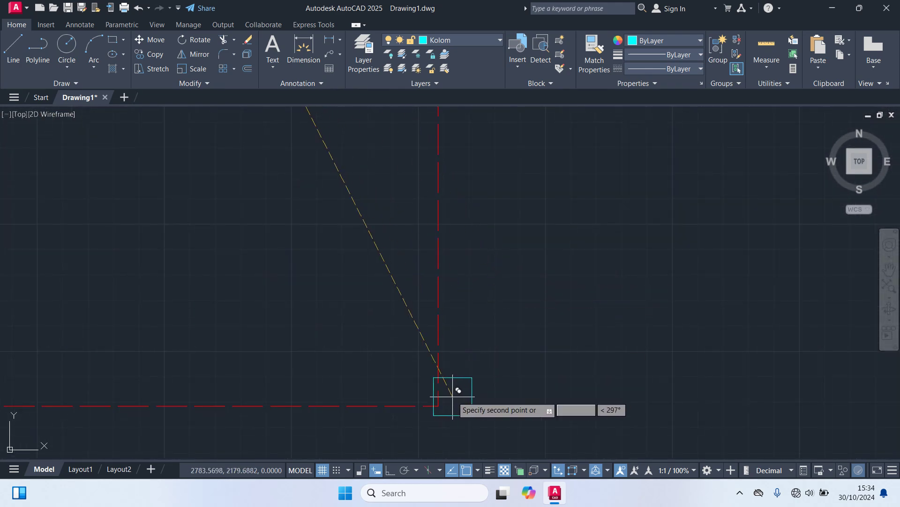
{"action": "left_click", "coordinate": [438, 405]}
{"action": "scroll", "coordinate": [339, 347], "scroll_direction": "down", "scroll_amount": 5}
{"action": "middle_click_drag", "start_coordinate": [338, 348], "coordinate": [607, 331]}
{"action": "scroll", "coordinate": [446, 345], "scroll_direction": "up", "scroll_amount": 6}
Copy the column to both lower corners of the bottom-left room and finish copying.
{"action": "scroll", "coordinate": [436, 352], "scroll_direction": "down", "scroll_amount": 5}
{"action": "scroll", "coordinate": [267, 315], "scroll_direction": "up", "scroll_amount": 4}
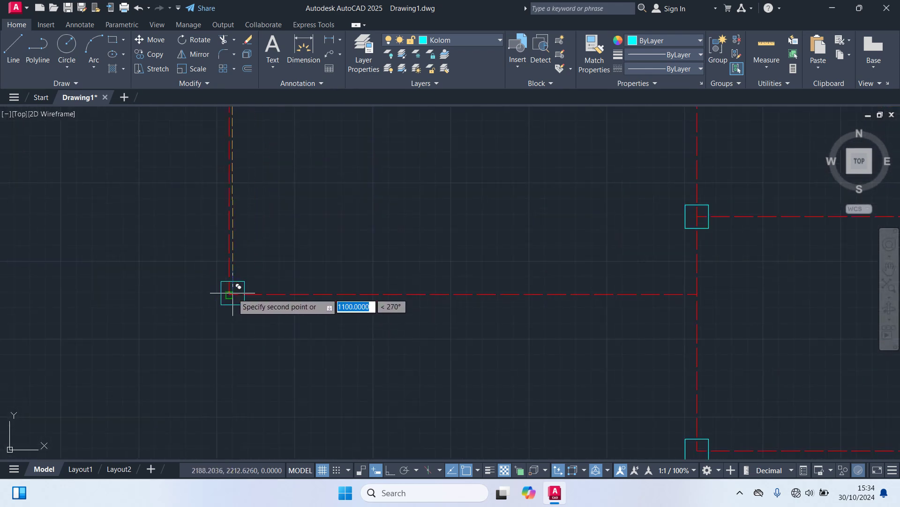
{"action": "left_click", "coordinate": [228, 294]}
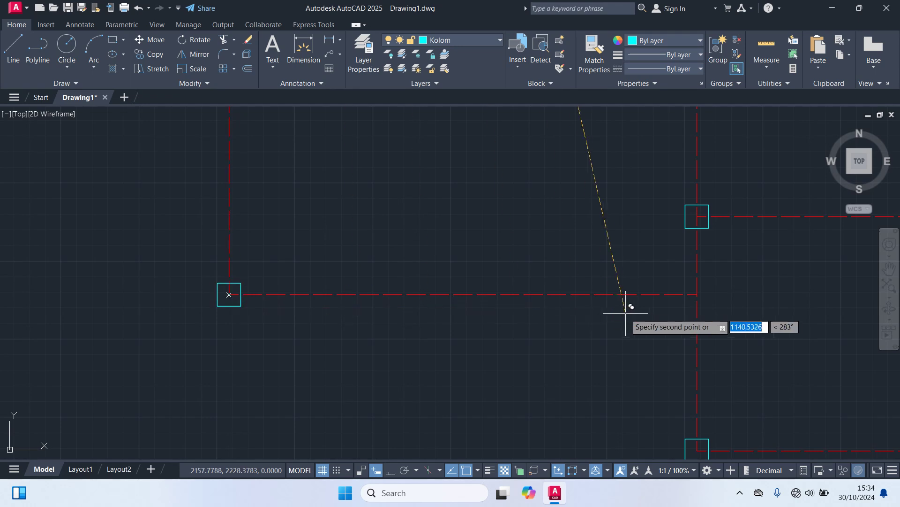
{"action": "left_click", "coordinate": [698, 294]}
{"action": "scroll", "coordinate": [618, 322], "scroll_direction": "down", "scroll_amount": 2}
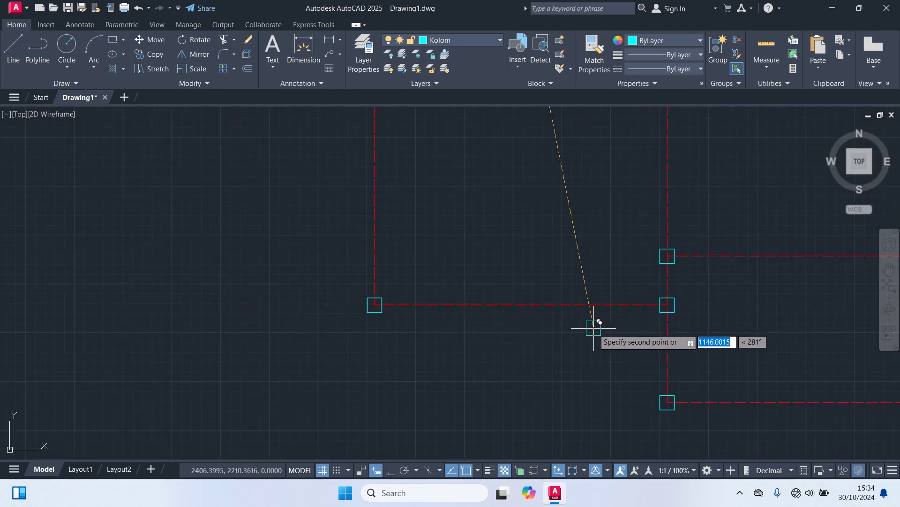
{"action": "scroll", "coordinate": [577, 342], "scroll_direction": "down", "scroll_amount": 4}
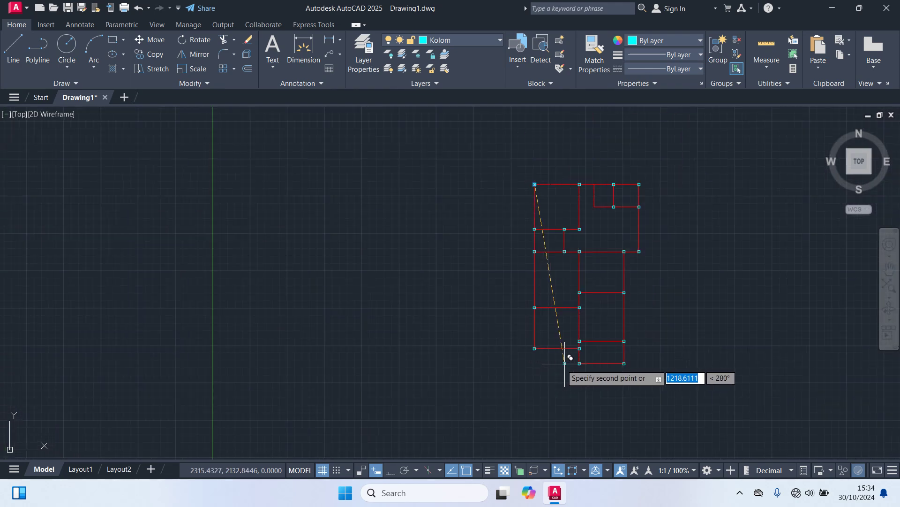
{"action": "middle_click_drag", "start_coordinate": [677, 326], "coordinate": [660, 335]}
{"action": "key", "text": "Escape"}
{"action": "scroll", "coordinate": [654, 322], "scroll_direction": "up", "scroll_amount": 4}
{"action": "scroll", "coordinate": [651, 324], "scroll_direction": "down", "scroll_amount": 2}
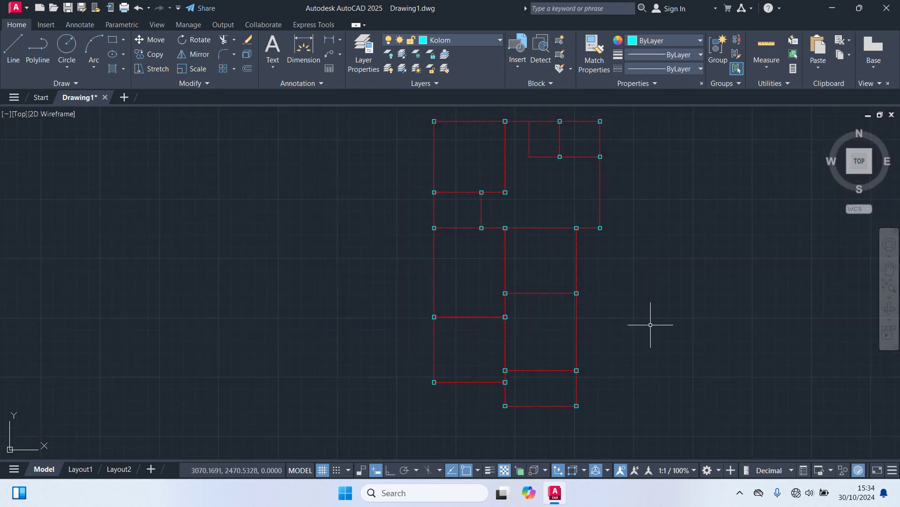
Make Dinding the current layer and draw a wall rectangle along the plan's top axis between the two corner columns.
{"action": "left_click", "coordinate": [496, 41]}
{"action": "left_click", "coordinate": [452, 97]}
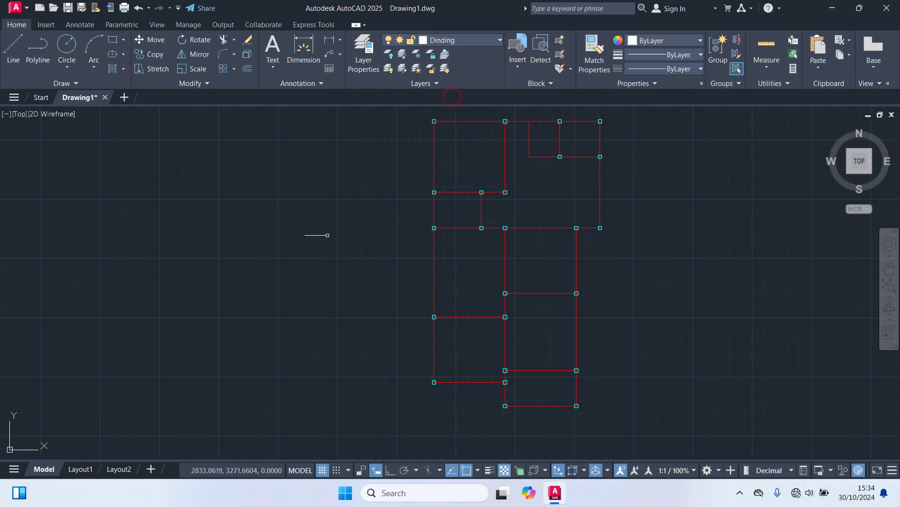
{"action": "type", "text": "rec"}
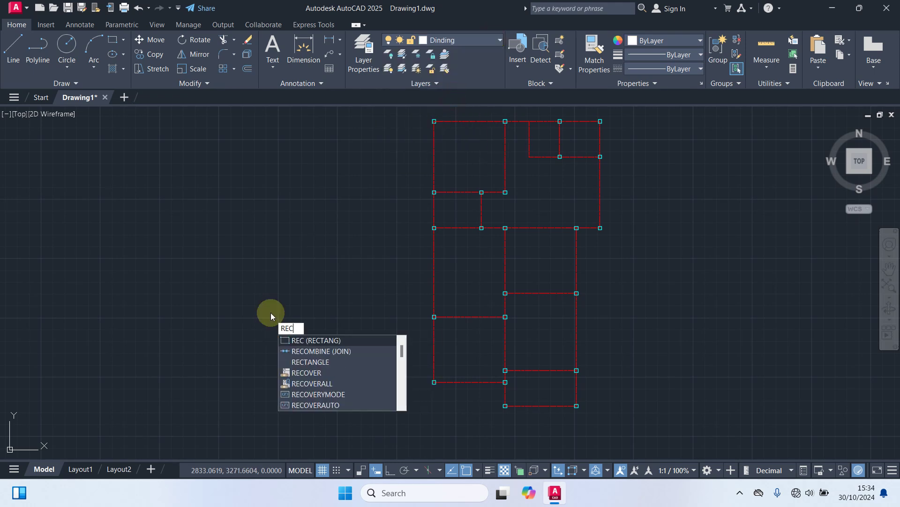
{"action": "key", "text": "Return"}
{"action": "scroll", "coordinate": [434, 128], "scroll_direction": "up", "scroll_amount": 8}
{"action": "middle_click_drag", "start_coordinate": [336, 219], "coordinate": [310, 282]}
{"action": "left_click", "coordinate": [310, 282]}
{"action": "scroll", "coordinate": [460, 297], "scroll_direction": "down", "scroll_amount": 3}
{"action": "scroll", "coordinate": [416, 237], "scroll_direction": "up", "scroll_amount": 4}
{"action": "left_click", "coordinate": [422, 186]}
Draw a wall rectangle down the right outer axis, from the upper-right corner column to the full-width axis.
{"action": "scroll", "coordinate": [492, 261], "scroll_direction": "down", "scroll_amount": 6}
{"action": "key", "text": "Return"}
{"action": "scroll", "coordinate": [469, 261], "scroll_direction": "up", "scroll_amount": 5}
{"action": "left_click", "coordinate": [490, 200]}
{"action": "scroll", "coordinate": [523, 354], "scroll_direction": "down", "scroll_amount": 4}
{"action": "scroll", "coordinate": [491, 176], "scroll_direction": "up", "scroll_amount": 5}
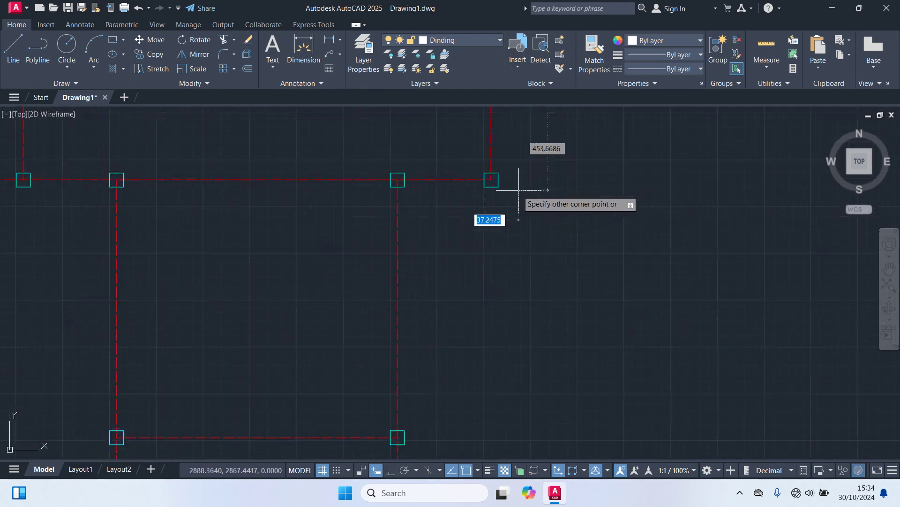
{"action": "left_click", "coordinate": [473, 174]}
{"action": "scroll", "coordinate": [548, 257], "scroll_direction": "down", "scroll_amount": 5}
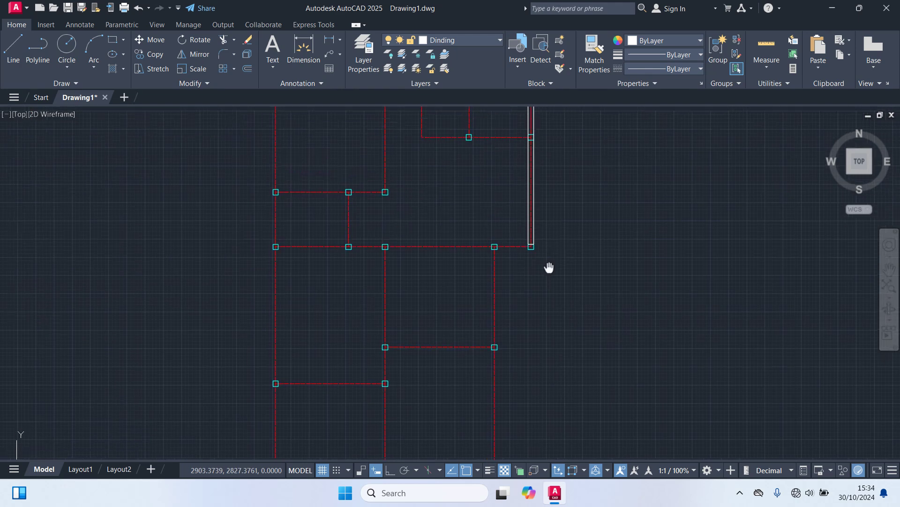
Draw a wall rectangle along the full-width axis between its right and left end columns.
{"action": "key", "text": "Return"}
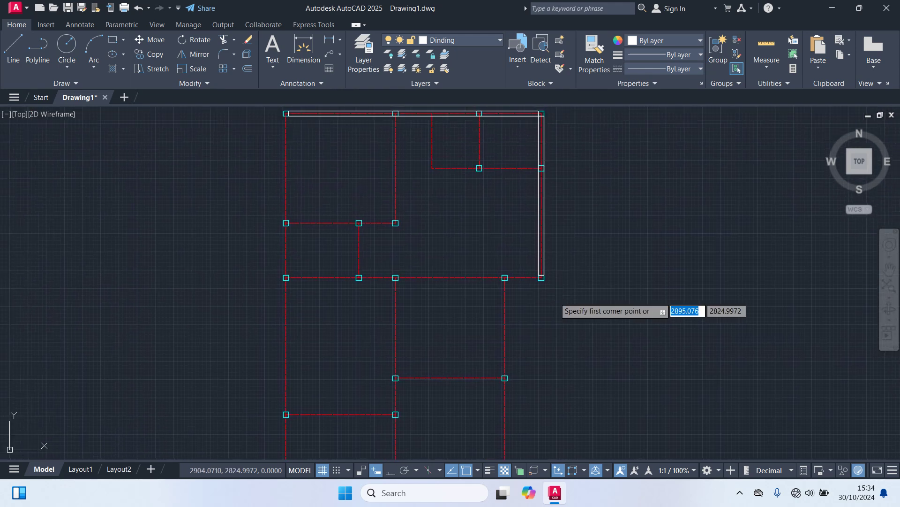
{"action": "scroll", "coordinate": [544, 286], "scroll_direction": "up", "scroll_amount": 4}
{"action": "left_click", "coordinate": [550, 244]}
{"action": "scroll", "coordinate": [402, 287], "scroll_direction": "down", "scroll_amount": 4}
{"action": "scroll", "coordinate": [283, 287], "scroll_direction": "up", "scroll_amount": 3}
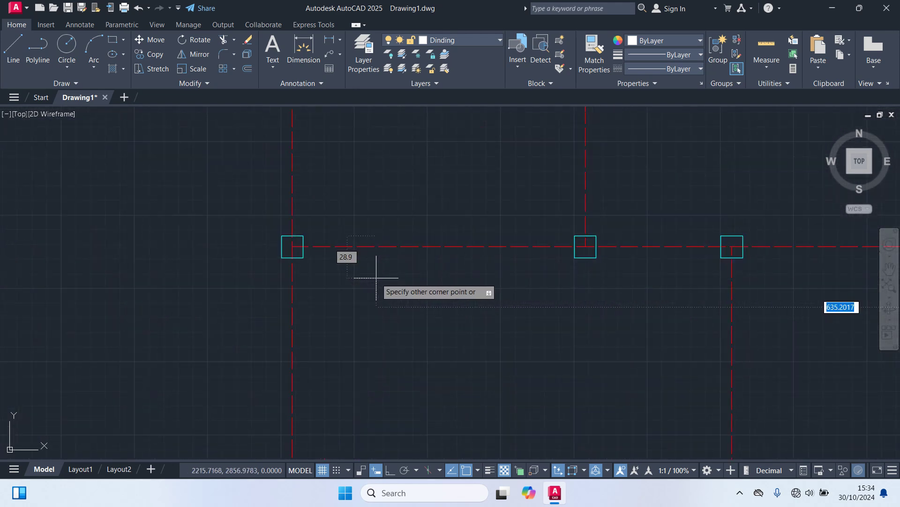
{"action": "left_click", "coordinate": [292, 246]}
{"action": "scroll", "coordinate": [367, 327], "scroll_direction": "down", "scroll_amount": 4}
{"action": "middle_click_drag", "start_coordinate": [362, 245], "coordinate": [358, 272]}
Draw a wall rectangle along the left outer axis, from the full-width axis up to the upper-left corner column.
{"action": "key", "text": "Return"}
{"action": "scroll", "coordinate": [360, 298], "scroll_direction": "up", "scroll_amount": 3}
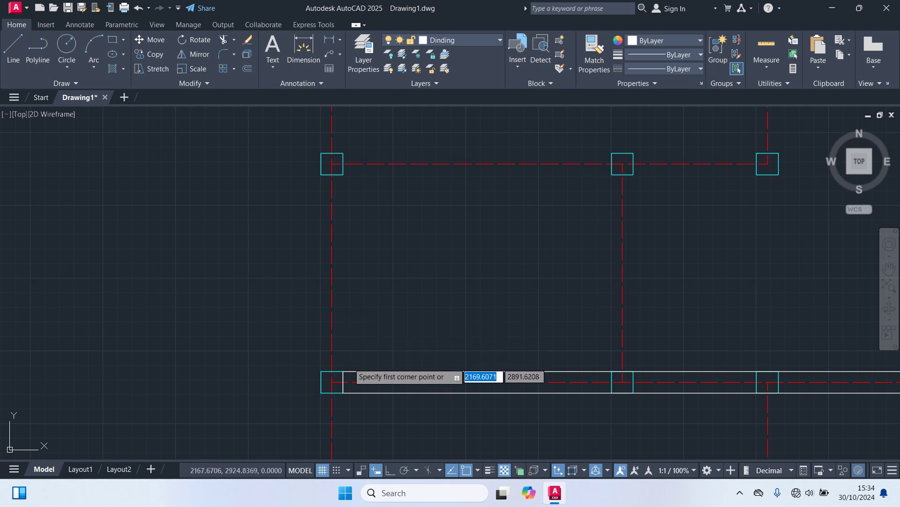
{"action": "left_click", "coordinate": [331, 382]}
{"action": "scroll", "coordinate": [323, 187], "scroll_direction": "down", "scroll_amount": 3}
{"action": "scroll", "coordinate": [337, 319], "scroll_direction": "down", "scroll_amount": 2}
{"action": "scroll", "coordinate": [338, 321], "scroll_direction": "up", "scroll_amount": 3}
{"action": "scroll", "coordinate": [281, 314], "scroll_direction": "up", "scroll_amount": 3}
{"action": "left_click", "coordinate": [274, 294]}
{"action": "scroll", "coordinate": [424, 363], "scroll_direction": "down", "scroll_amount": 5}
Draw a wall rectangle along the lower side of the upper-left room, between its left and right columns.
{"action": "middle_click_drag", "start_coordinate": [432, 368], "coordinate": [351, 203]}
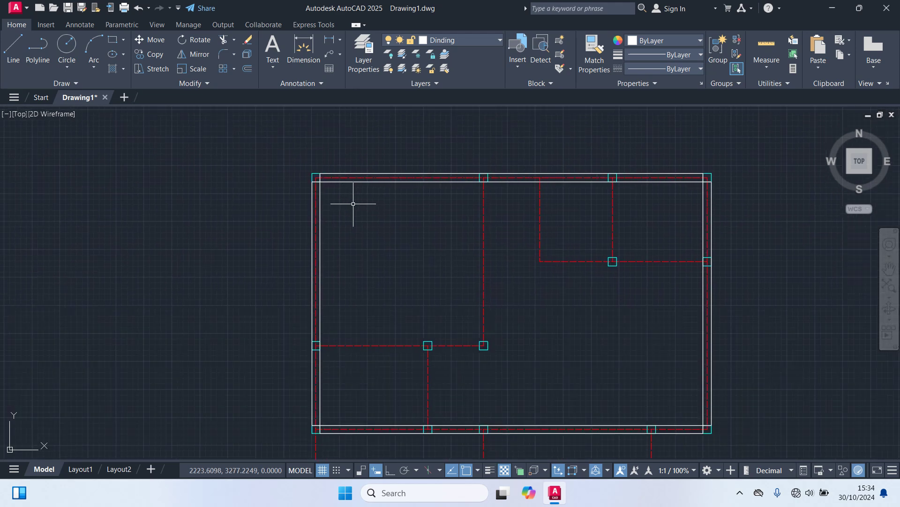
{"action": "scroll", "coordinate": [373, 376], "scroll_direction": "up", "scroll_amount": 2}
{"action": "middle_click_drag", "start_coordinate": [372, 374], "coordinate": [347, 303]}
{"action": "scroll", "coordinate": [290, 269], "scroll_direction": "up", "scroll_amount": 4}
{"action": "left_click", "coordinate": [194, 239]}
{"action": "middle_click_drag", "start_coordinate": [682, 310], "coordinate": [354, 304]}
{"action": "left_click", "coordinate": [548, 231]}
{"action": "scroll", "coordinate": [492, 297], "scroll_direction": "down", "scroll_amount": 4}
{"action": "middle_click_drag", "start_coordinate": [483, 311], "coordinate": [466, 261]}
Draw a wall rectangle on the right side of the small room below the upper-left room, between its two columns.
{"action": "key", "text": "space"}
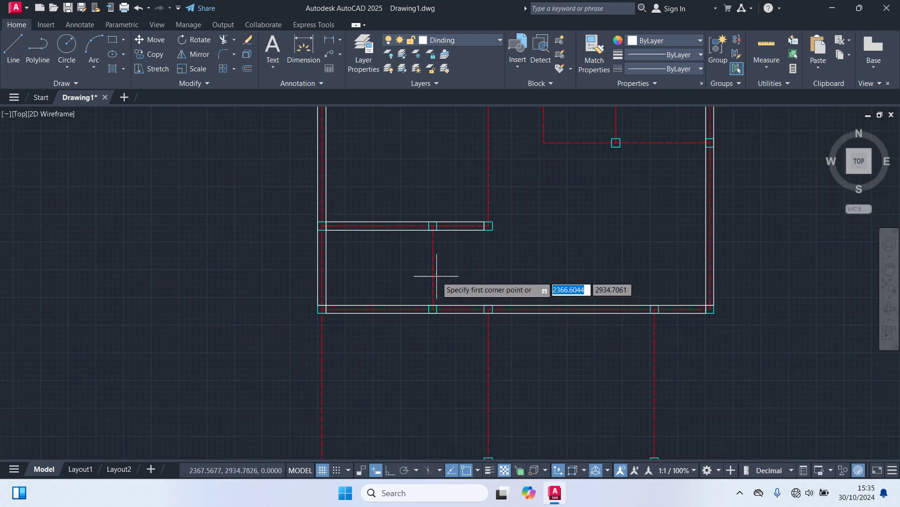
{"action": "scroll", "coordinate": [437, 278], "scroll_direction": "up", "scroll_amount": 3}
{"action": "left_click", "coordinate": [435, 164]}
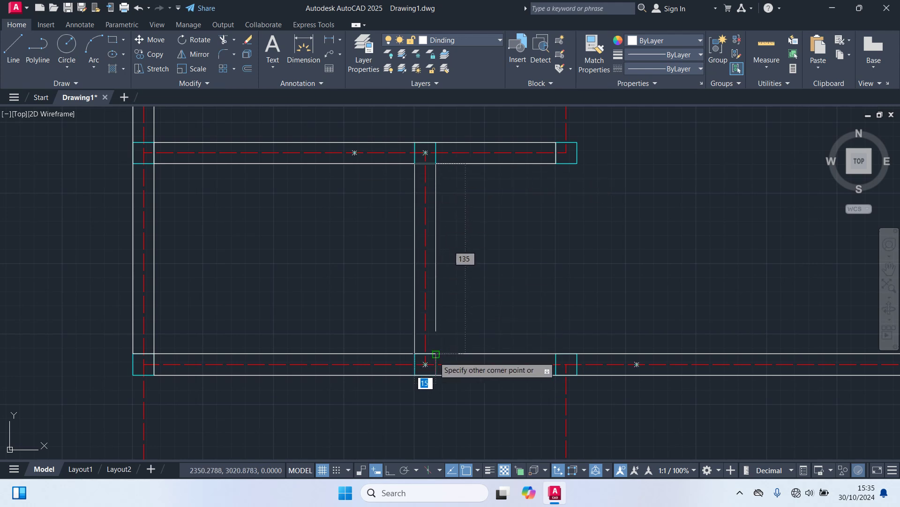
{"action": "left_click", "coordinate": [436, 353]}
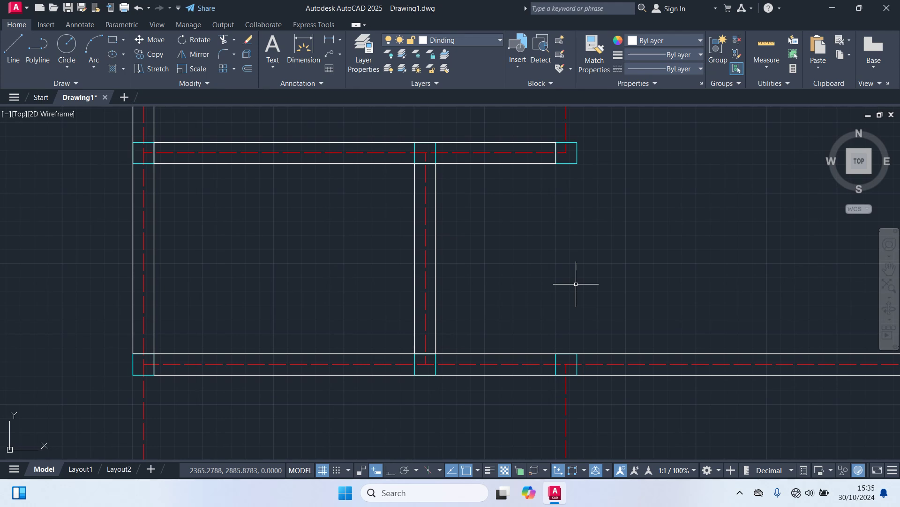
{"action": "scroll", "coordinate": [575, 284], "scroll_direction": "down", "scroll_amount": 2}
Draw a wall rectangle along the right side of the upper-left room, from its lower-right column to the top wall.
{"action": "key", "text": "Return"}
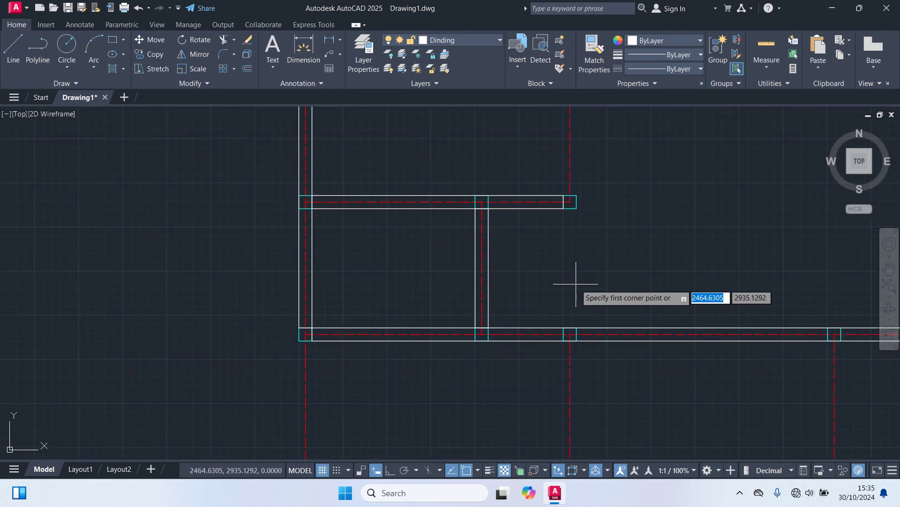
{"action": "scroll", "coordinate": [582, 286], "scroll_direction": "down", "scroll_amount": 2}
{"action": "scroll", "coordinate": [613, 275], "scroll_direction": "up", "scroll_amount": 5}
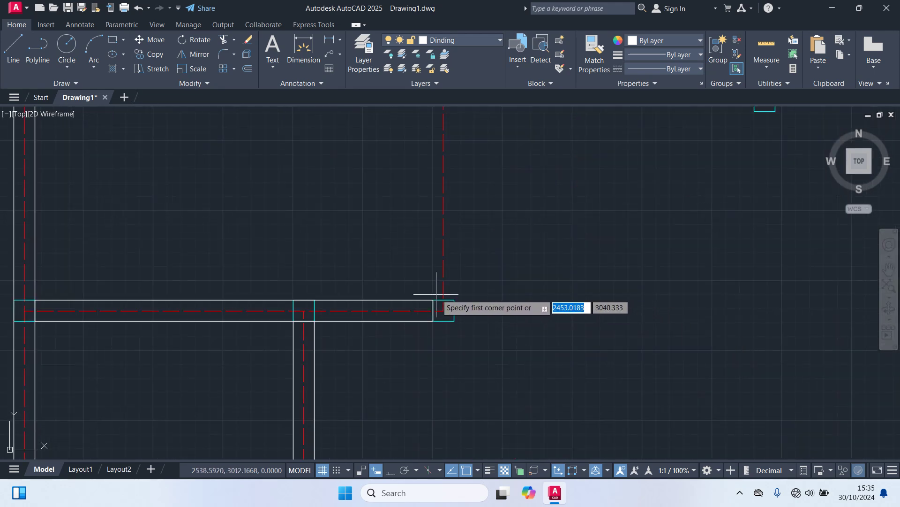
{"action": "scroll", "coordinate": [452, 196], "scroll_direction": "down", "scroll_amount": 5}
{"action": "middle_click_drag", "start_coordinate": [453, 195], "coordinate": [462, 237]}
{"action": "scroll", "coordinate": [462, 237], "scroll_direction": "up", "scroll_amount": 5}
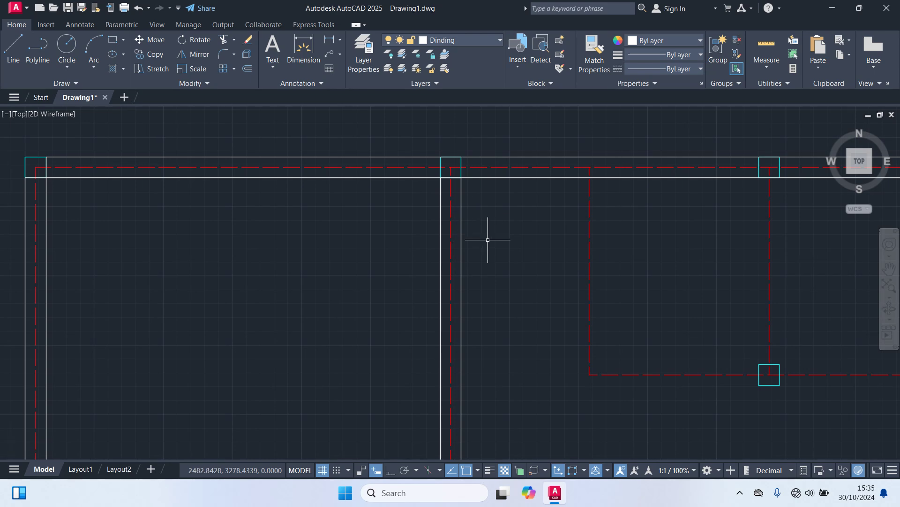
Draw a wall rectangle along the left side of the small upper-right room, from the top column to the one below.
{"action": "scroll", "coordinate": [485, 236], "scroll_direction": "down", "scroll_amount": 5}
{"action": "scroll", "coordinate": [593, 302], "scroll_direction": "up", "scroll_amount": 5}
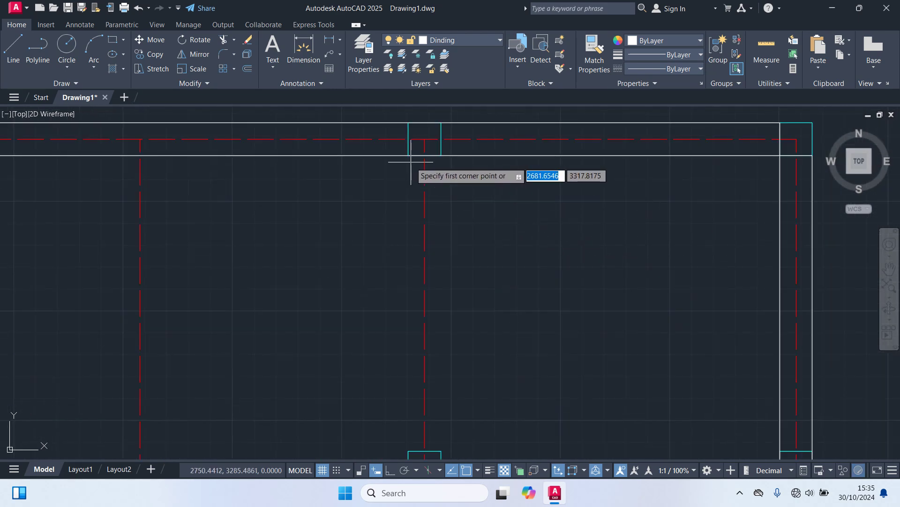
{"action": "left_click", "coordinate": [409, 155]}
{"action": "scroll", "coordinate": [455, 317], "scroll_direction": "down", "scroll_amount": 4}
{"action": "scroll", "coordinate": [463, 191], "scroll_direction": "up", "scroll_amount": 4}
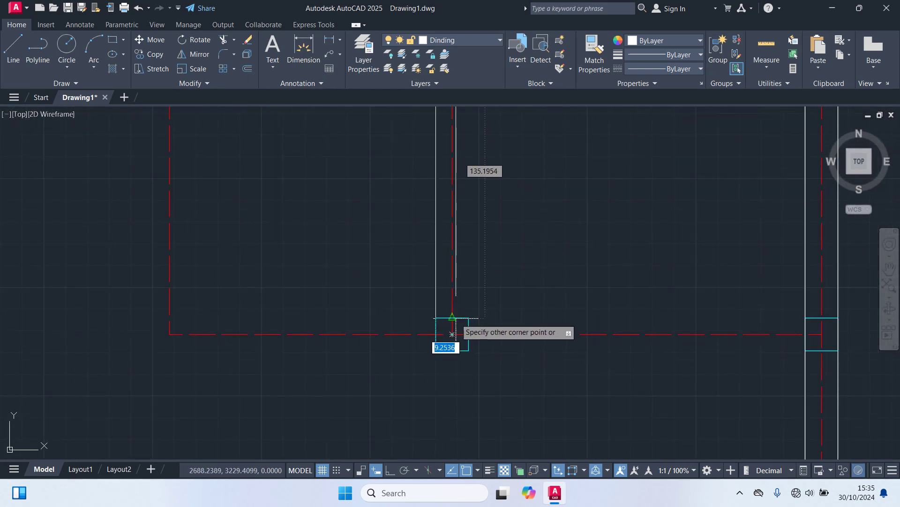
{"action": "left_click", "coordinate": [463, 318]}
Draw a wall rectangle along the lower side of the small upper-right room, between its two columns.
{"action": "key", "text": "Return"}
{"action": "left_click", "coordinate": [468, 350]}
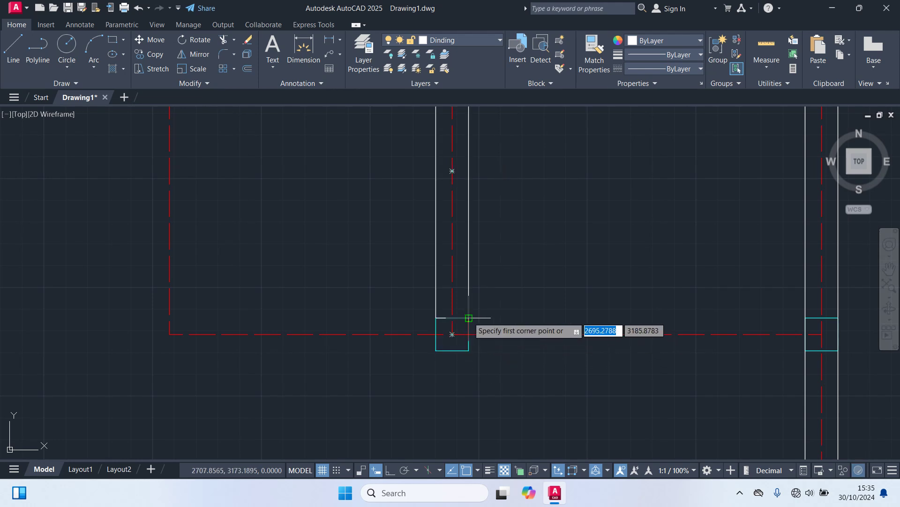
{"action": "left_click", "coordinate": [805, 350]}
{"action": "scroll", "coordinate": [750, 382], "scroll_direction": "down", "scroll_amount": 5}
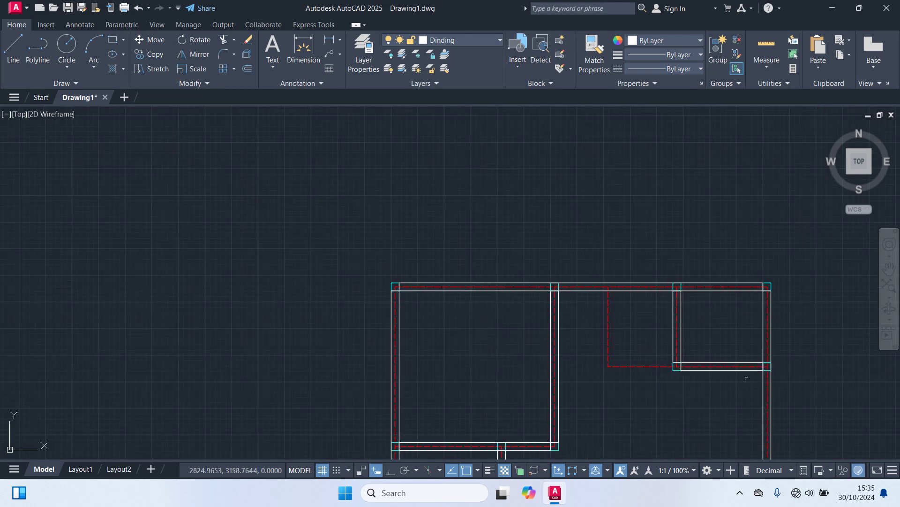
Draw a wall rectangle down the left outer axis, from the full-width axis to the bottom-left room's lower-left column.
{"action": "middle_click_drag", "start_coordinate": [747, 386], "coordinate": [702, 255]}
{"action": "middle_click_drag", "start_coordinate": [667, 309], "coordinate": [633, 185]}
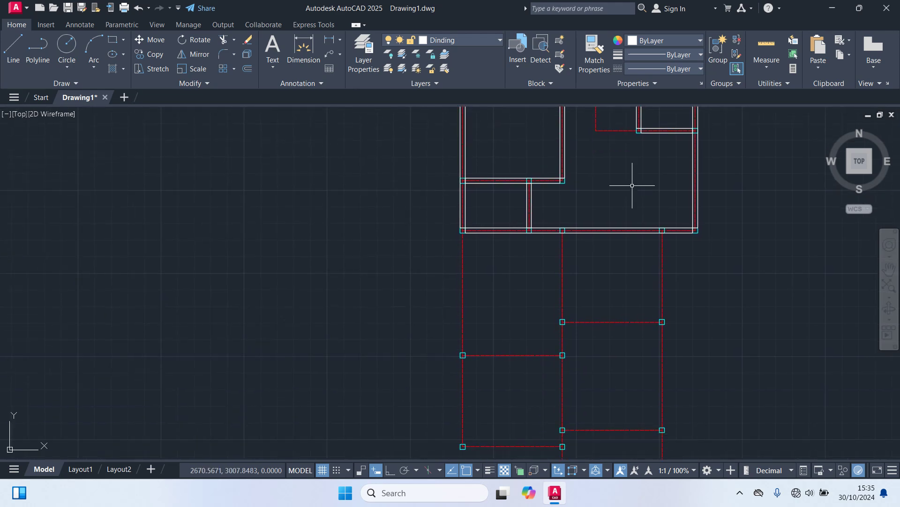
{"action": "key", "text": "space"}
{"action": "scroll", "coordinate": [459, 238], "scroll_direction": "up", "scroll_amount": 6}
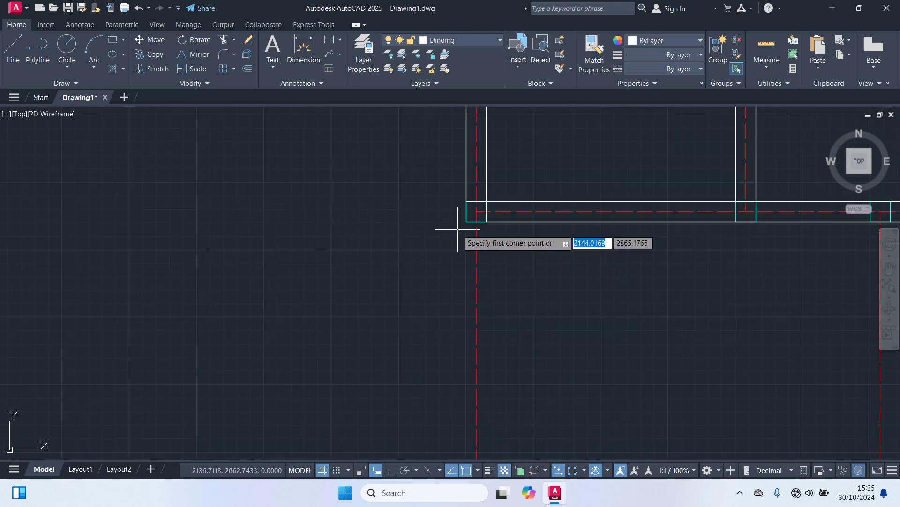
{"action": "left_click", "coordinate": [466, 221]}
{"action": "scroll", "coordinate": [514, 316], "scroll_direction": "down", "scroll_amount": 6}
{"action": "middle_click_drag", "start_coordinate": [519, 320], "coordinate": [603, 90]}
{"action": "scroll", "coordinate": [603, 225], "scroll_direction": "up", "scroll_amount": 4}
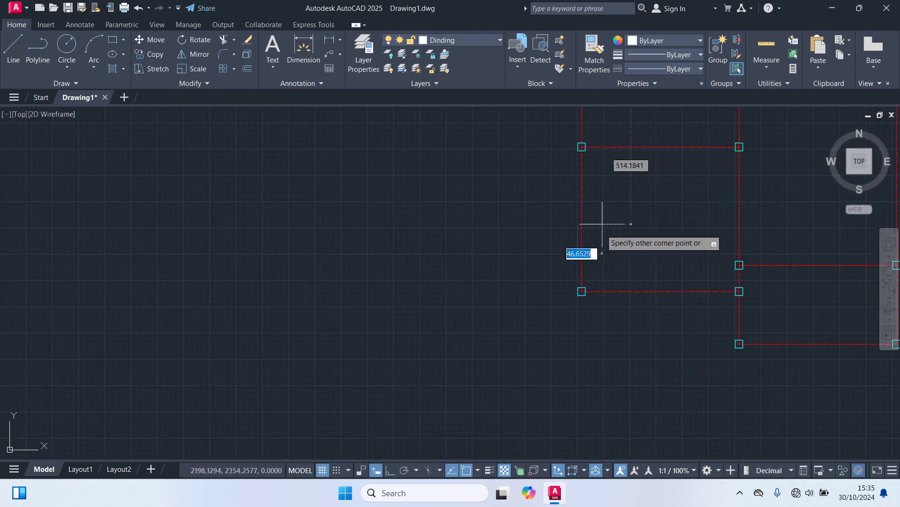
{"action": "left_click", "coordinate": [575, 323]}
Draw a wall rectangle along the bottom side of the bottom-left room, between its two lower columns.
{"action": "middle_click_drag", "start_coordinate": [652, 306], "coordinate": [474, 231]}
{"action": "scroll", "coordinate": [402, 256], "scroll_direction": "up", "scroll_amount": 6}
{"action": "key", "text": "space"}
{"action": "left_click", "coordinate": [378, 230]}
{"action": "scroll", "coordinate": [559, 295], "scroll_direction": "down", "scroll_amount": 6}
{"action": "middle_click_drag", "start_coordinate": [580, 295], "coordinate": [401, 271]}
{"action": "scroll", "coordinate": [561, 243], "scroll_direction": "up", "scroll_amount": 6}
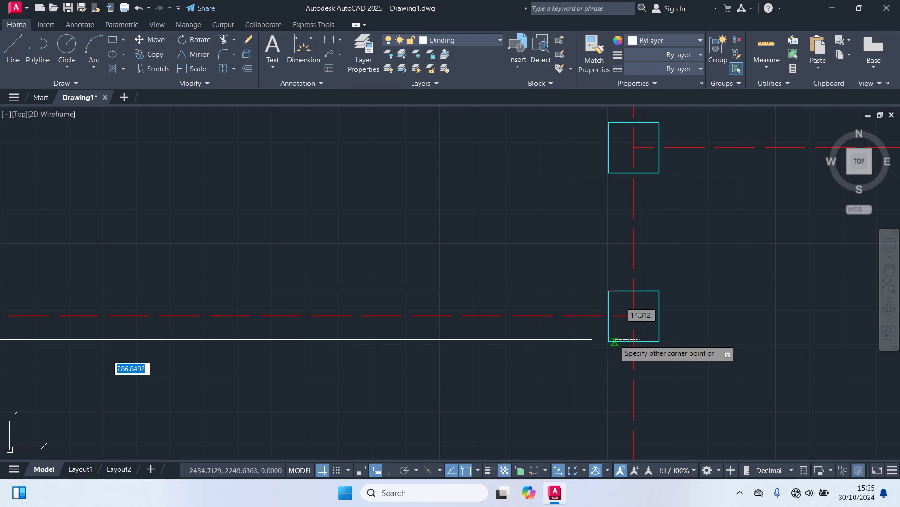
{"action": "left_click", "coordinate": [609, 341]}
{"action": "scroll", "coordinate": [657, 356], "scroll_direction": "down", "scroll_amount": 6}
{"action": "middle_click_drag", "start_coordinate": [612, 326], "coordinate": [594, 353]}
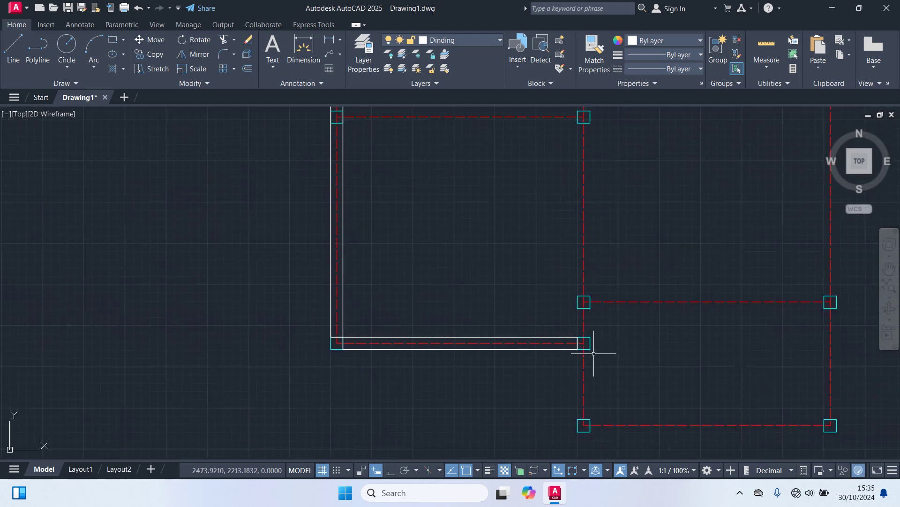
Draw a wall rectangle along the central vertical axis, from its lowest column up to the full-width axis.
{"action": "key", "text": "space"}
{"action": "scroll", "coordinate": [596, 368], "scroll_direction": "down", "scroll_amount": 6}
{"action": "scroll", "coordinate": [618, 384], "scroll_direction": "up", "scroll_amount": 8}
{"action": "left_click", "coordinate": [535, 388]}
{"action": "scroll", "coordinate": [509, 292], "scroll_direction": "down", "scroll_amount": 8}
{"action": "middle_click_drag", "start_coordinate": [500, 189], "coordinate": [506, 341]}
{"action": "scroll", "coordinate": [507, 322], "scroll_direction": "up", "scroll_amount": 6}
{"action": "left_click", "coordinate": [536, 288]}
Draw a wall rectangle along the first right-hand horizontal axis below the full-width axis, between its end columns.
{"action": "scroll", "coordinate": [631, 336], "scroll_direction": "down", "scroll_amount": 5}
{"action": "middle_click_drag", "start_coordinate": [620, 386], "coordinate": [557, 254]}
{"action": "scroll", "coordinate": [553, 253], "scroll_direction": "up", "scroll_amount": 5}
{"action": "key", "text": "space"}
{"action": "scroll", "coordinate": [512, 281], "scroll_direction": "up", "scroll_amount": 2}
{"action": "left_click", "coordinate": [506, 298]}
{"action": "middle_click_drag", "start_coordinate": [586, 298], "coordinate": [435, 305]}
{"action": "left_click", "coordinate": [642, 291]}
Draw a wall rectangle along the upper side of the lowest right-hand room, between its two columns.
{"action": "scroll", "coordinate": [623, 319], "scroll_direction": "down", "scroll_amount": 5}
{"action": "middle_click_drag", "start_coordinate": [606, 345], "coordinate": [599, 233]}
{"action": "scroll", "coordinate": [549, 237], "scroll_direction": "up", "scroll_amount": 6}
{"action": "key", "text": "space"}
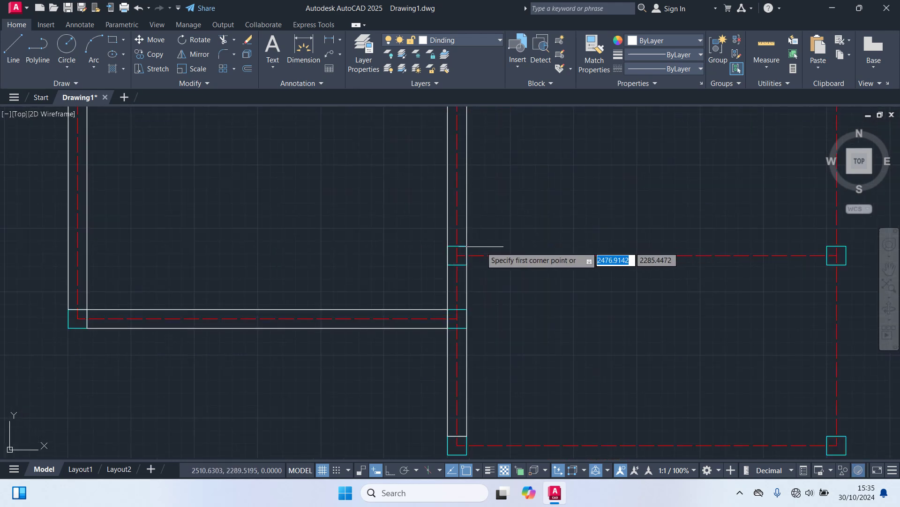
{"action": "left_click", "coordinate": [468, 246]}
{"action": "middle_click_drag", "start_coordinate": [838, 303], "coordinate": [684, 297]}
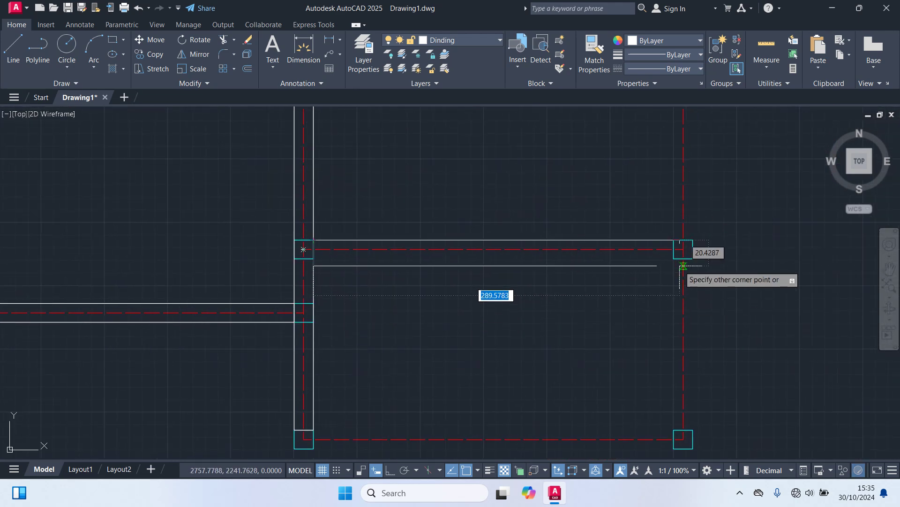
{"action": "left_click", "coordinate": [674, 258]}
Draw a wall rectangle along the bottom side of the lowest right-hand room, between its two lower columns.
{"action": "scroll", "coordinate": [657, 300], "scroll_direction": "down", "scroll_amount": 4}
{"action": "scroll", "coordinate": [563, 367], "scroll_direction": "up", "scroll_amount": 4}
{"action": "key", "text": "space"}
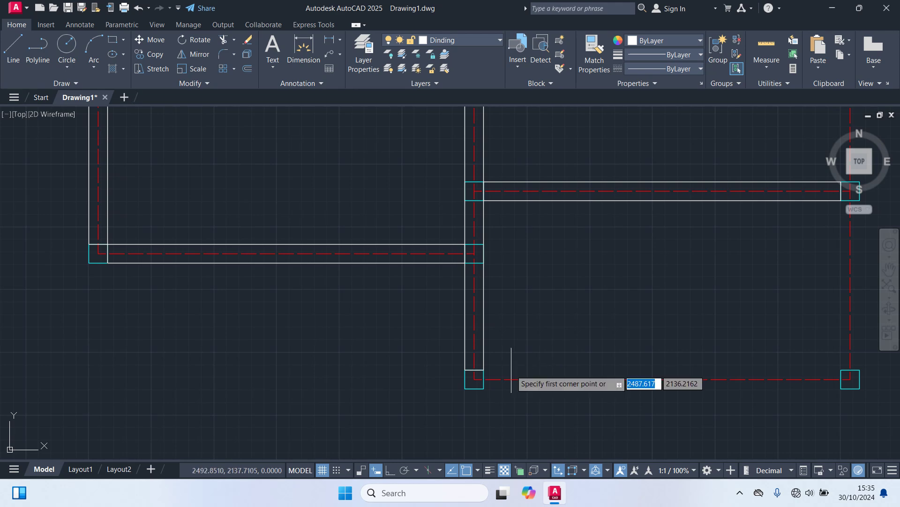
{"action": "left_click", "coordinate": [484, 370]}
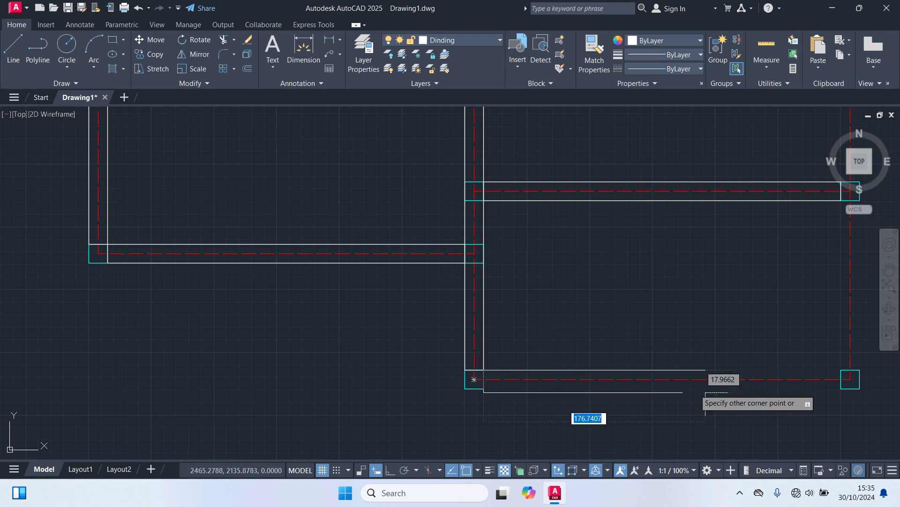
{"action": "left_click", "coordinate": [841, 388]}
Draw a wall rectangle along the right-hand vertical axis, from its lowest column up to the full-width axis.
{"action": "scroll", "coordinate": [810, 410], "scroll_direction": "down", "scroll_amount": 2}
{"action": "scroll", "coordinate": [810, 410], "scroll_direction": "down", "scroll_amount": 2}
{"action": "scroll", "coordinate": [639, 382], "scroll_direction": "up", "scroll_amount": 4}
{"action": "key", "text": "space"}
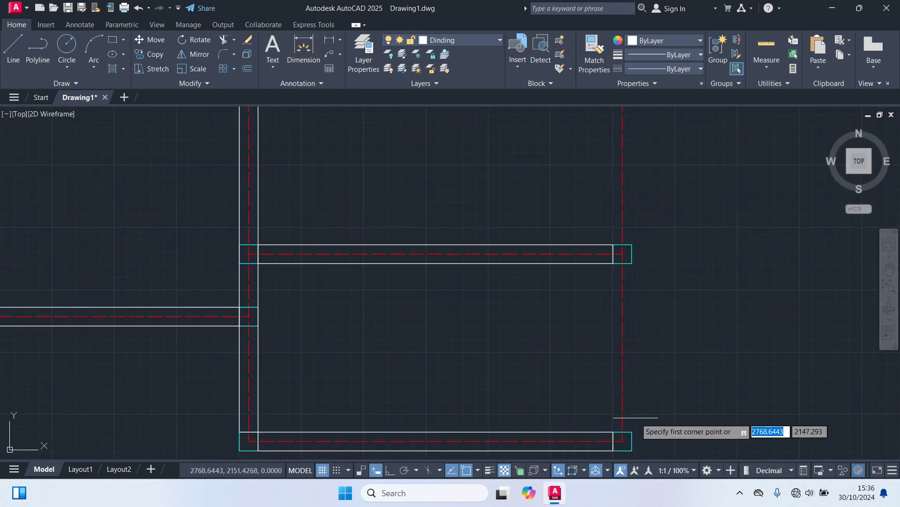
{"action": "left_click", "coordinate": [632, 432]}
{"action": "scroll", "coordinate": [605, 303], "scroll_direction": "down", "scroll_amount": 3}
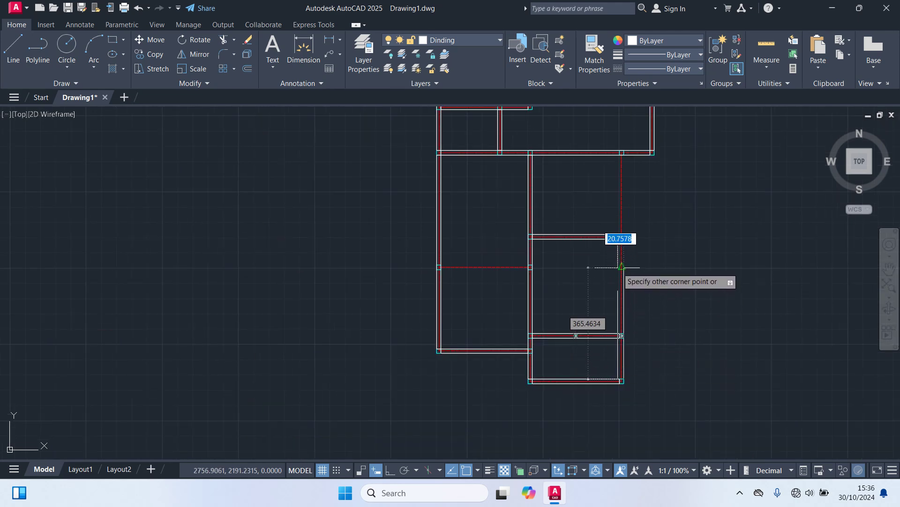
{"action": "scroll", "coordinate": [605, 243], "scroll_direction": "up", "scroll_amount": 2}
{"action": "scroll", "coordinate": [612, 155], "scroll_direction": "down", "scroll_amount": 4}
{"action": "scroll", "coordinate": [587, 305], "scroll_direction": "up", "scroll_amount": 4}
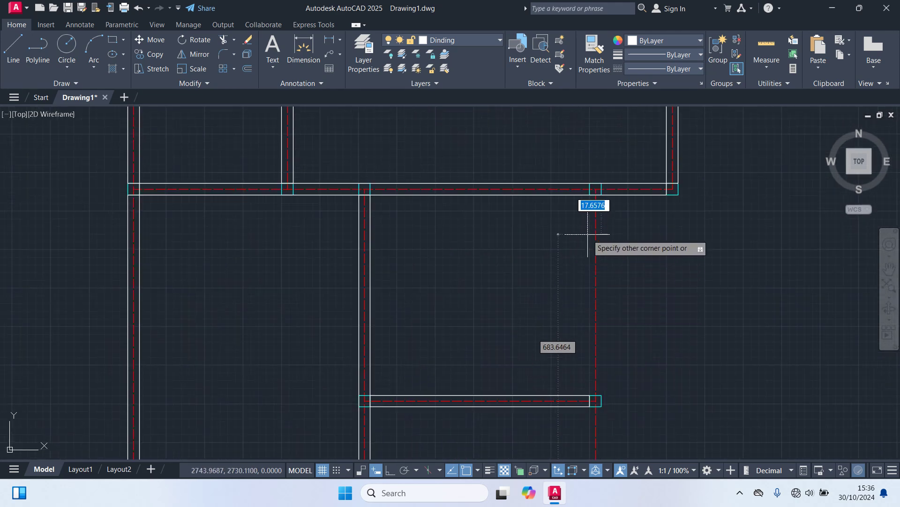
{"action": "left_click", "coordinate": [590, 190]}
{"action": "scroll", "coordinate": [657, 319], "scroll_direction": "down", "scroll_amount": 4}
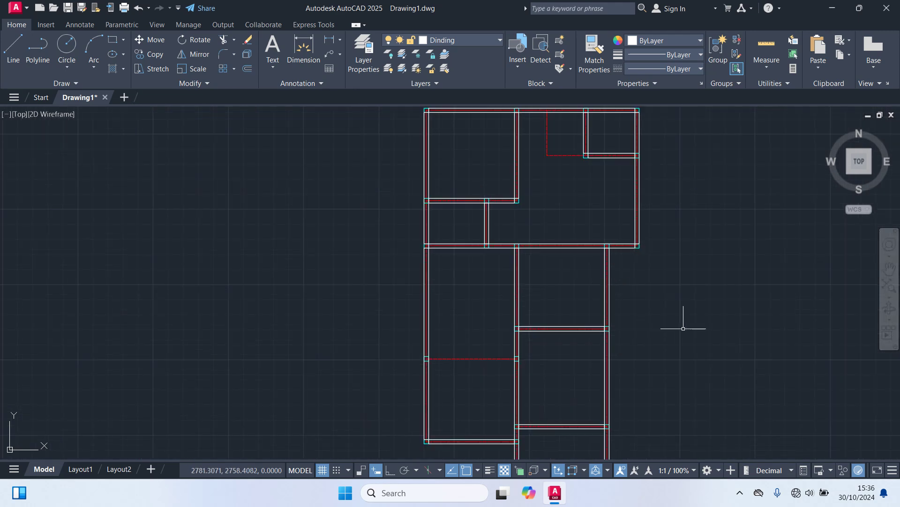
Draw a wall rectangle along the remaining horizontal axis on the lower left side, between its two columns.
{"action": "middle_click_drag", "start_coordinate": [689, 336], "coordinate": [677, 294]}
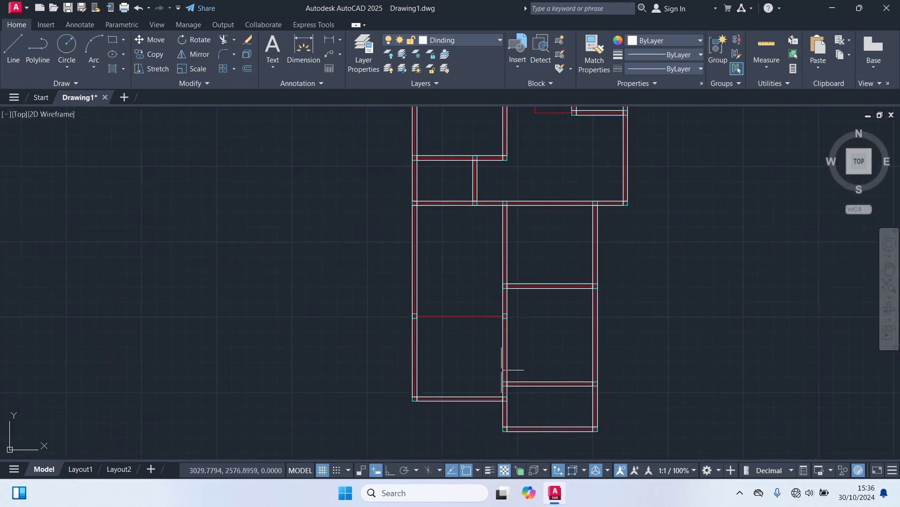
{"action": "scroll", "coordinate": [487, 329], "scroll_direction": "up", "scroll_amount": 4}
{"action": "key", "text": "Return"}
{"action": "left_click", "coordinate": [558, 257]}
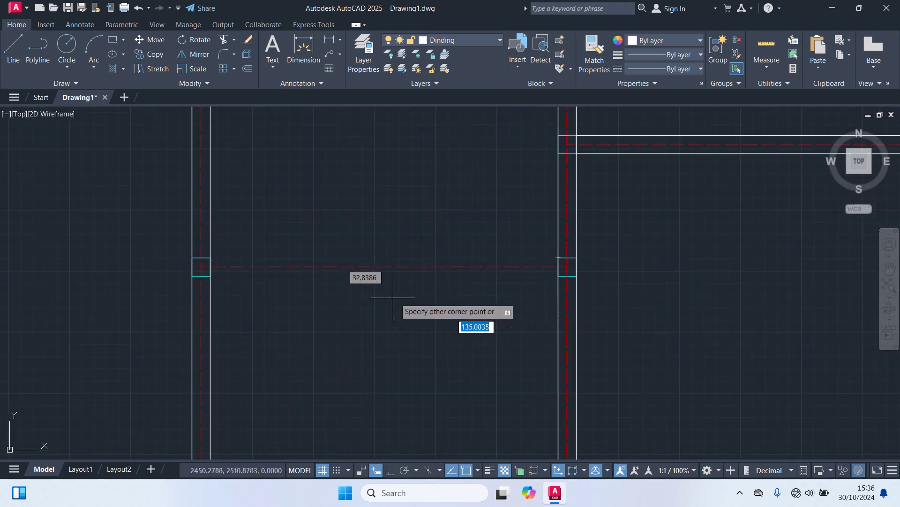
{"action": "left_click", "coordinate": [202, 276]}
{"action": "scroll", "coordinate": [258, 353], "scroll_direction": "down", "scroll_amount": 3}
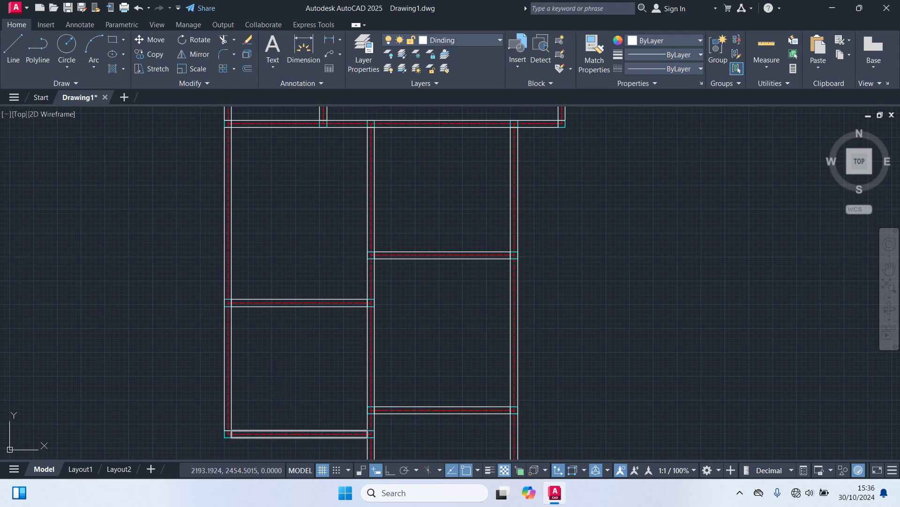
Draw a horizontal line from the lower edge of the upper-right room's lower-left column, leftward past the open axis corner.
{"action": "scroll", "coordinate": [304, 453], "scroll_direction": "down", "scroll_amount": 5}
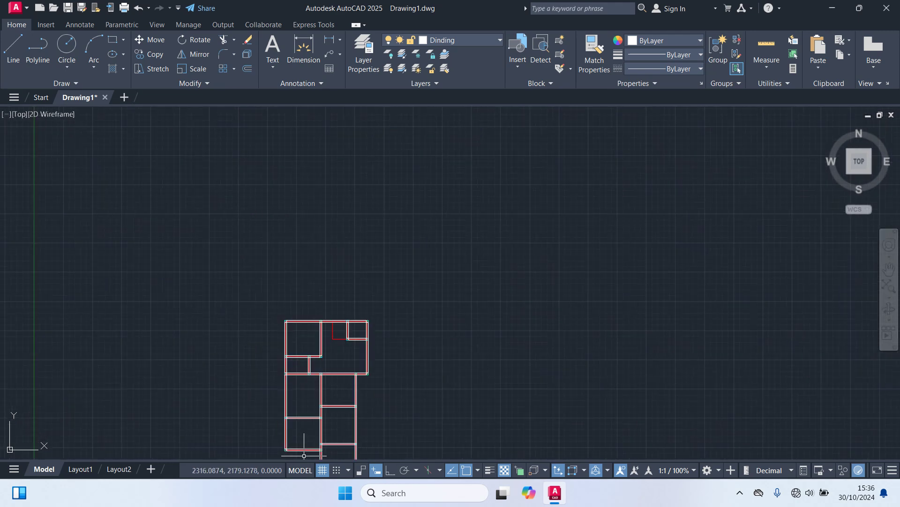
{"action": "scroll", "coordinate": [331, 347], "scroll_direction": "up", "scroll_amount": 6}
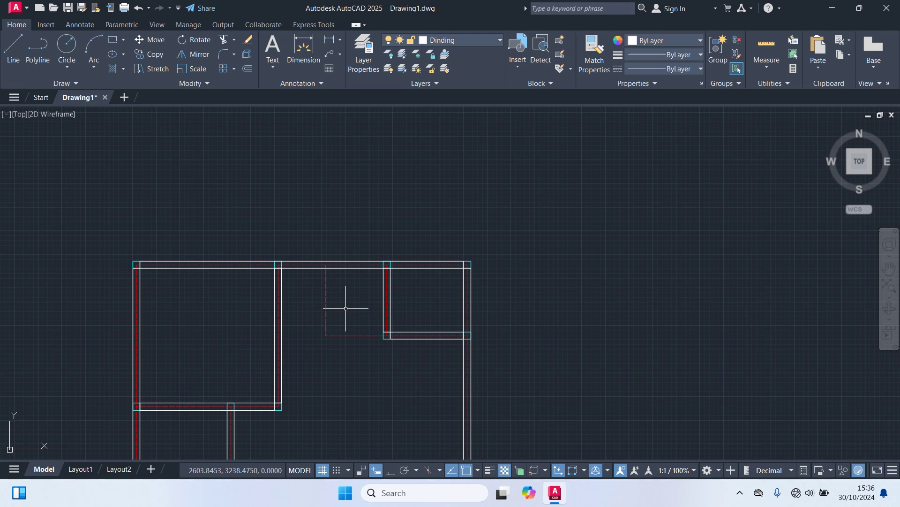
{"action": "scroll", "coordinate": [337, 297], "scroll_direction": "up", "scroll_amount": 2}
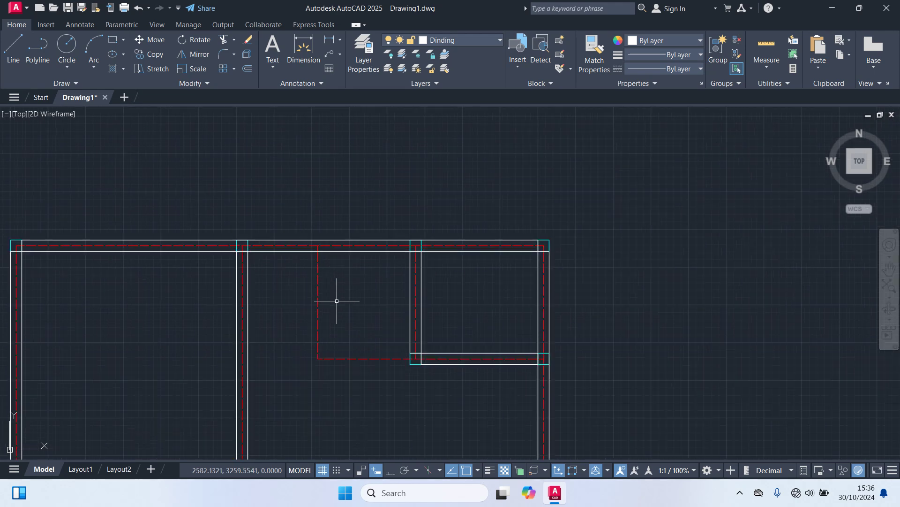
{"action": "key", "text": "Return"}
{"action": "scroll", "coordinate": [419, 400], "scroll_direction": "up", "scroll_amount": 4}
{"action": "scroll", "coordinate": [382, 354], "scroll_direction": "down", "scroll_amount": 4}
{"action": "middle_click_drag", "start_coordinate": [382, 354], "coordinate": [535, 377]}
{"action": "scroll", "coordinate": [535, 378], "scroll_direction": "up", "scroll_amount": 2}
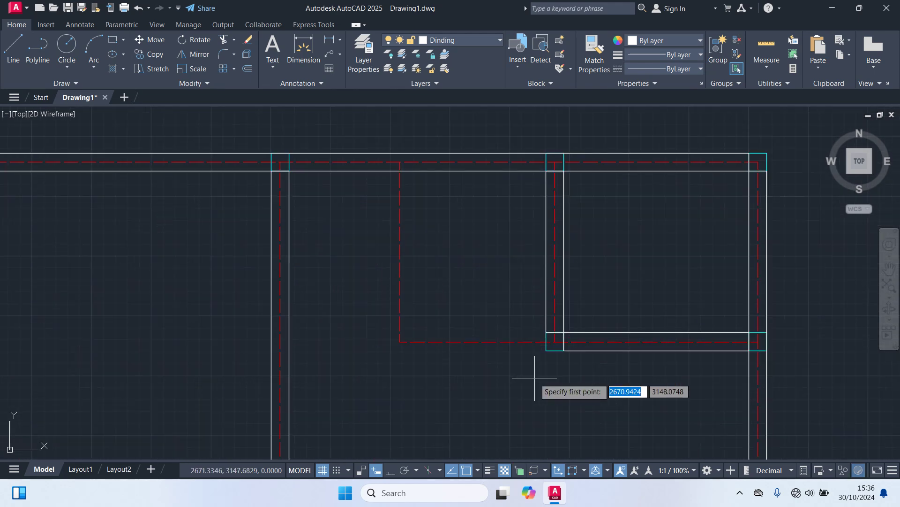
{"action": "left_click", "coordinate": [555, 341]}
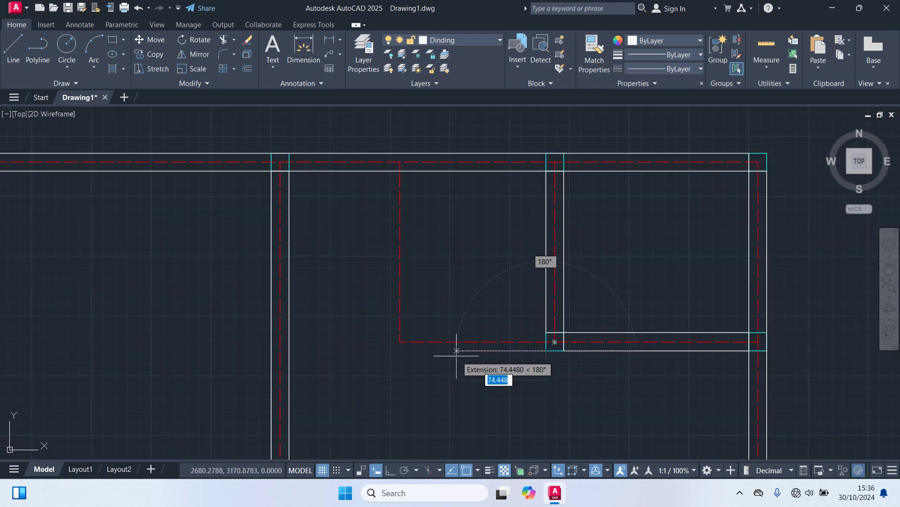
{"action": "left_click", "coordinate": [387, 350]}
{"action": "key", "text": "Escape"}
Draw a 7.5-unit horizontal line leftward from the corner of the open red axes beside the upper-right room.
{"action": "scroll", "coordinate": [394, 360], "scroll_direction": "up", "scroll_amount": 2}
{"action": "type", "text": "l"}
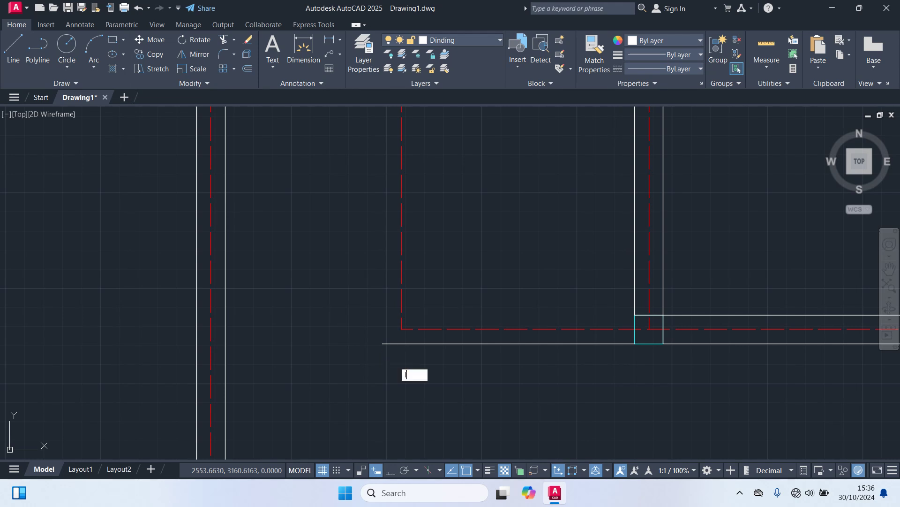
{"action": "key", "text": "Return"}
{"action": "scroll", "coordinate": [395, 361], "scroll_direction": "up", "scroll_amount": 2}
{"action": "left_click", "coordinate": [404, 310]}
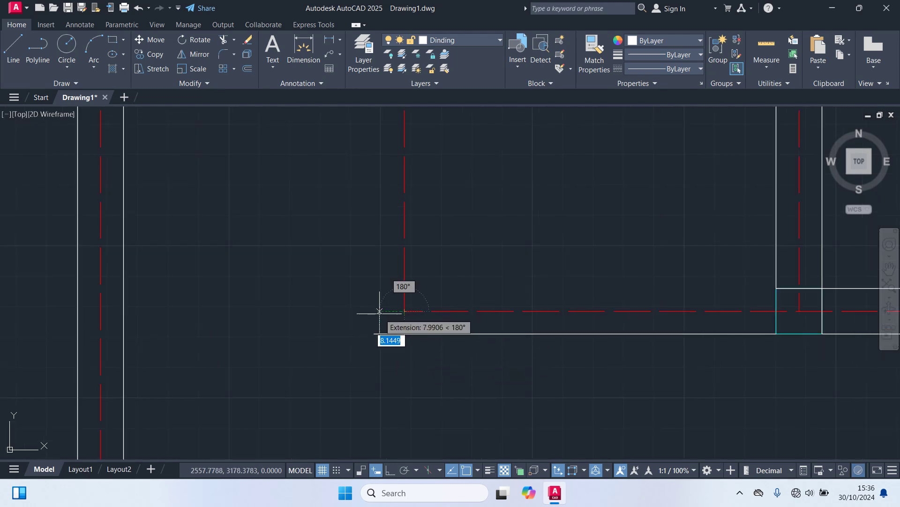
{"action": "type", "text": "7"}
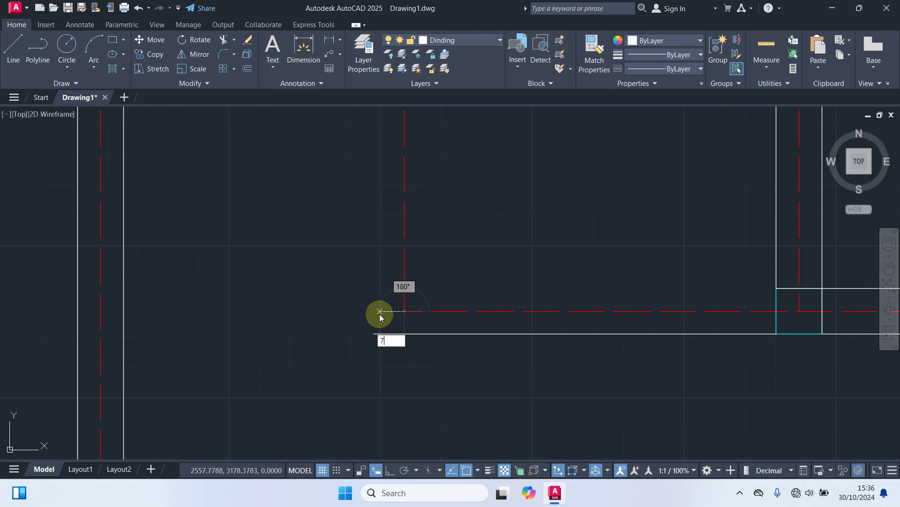
{"action": "type", "text": ".5"}
{"action": "key", "text": "Return"}
{"action": "key", "text": "Return"}
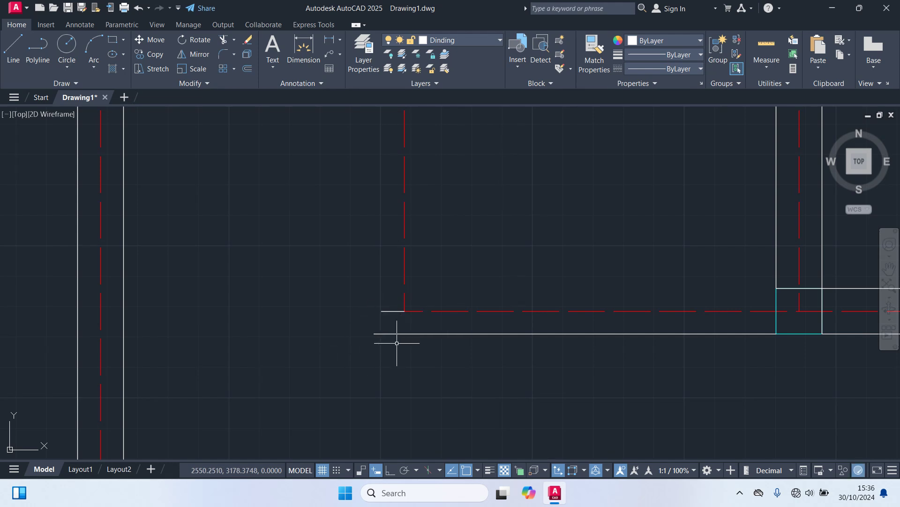
Turn on Ortho and draw a vertical line from the short line's left end up to the top wall's inner edge.
{"action": "key", "text": "Return"}
{"action": "left_click", "coordinate": [381, 311]}
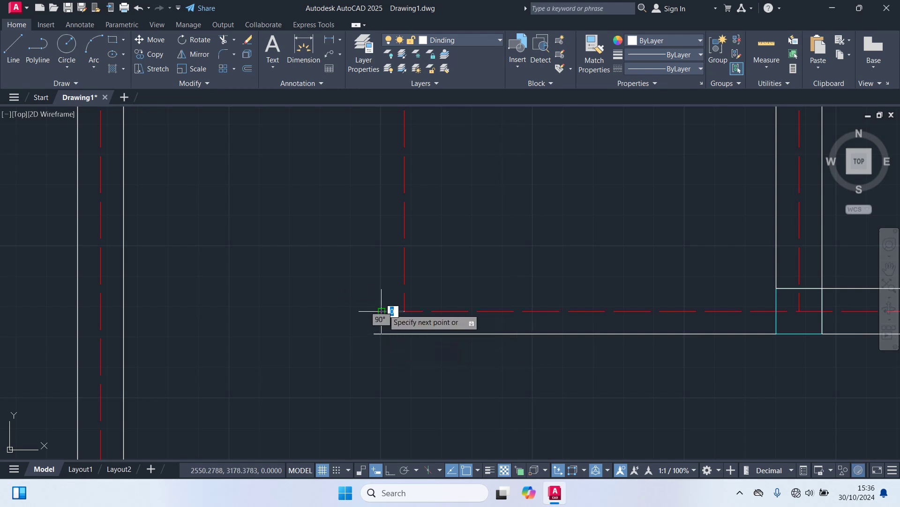
{"action": "middle_click_drag", "start_coordinate": [383, 184], "coordinate": [403, 288]}
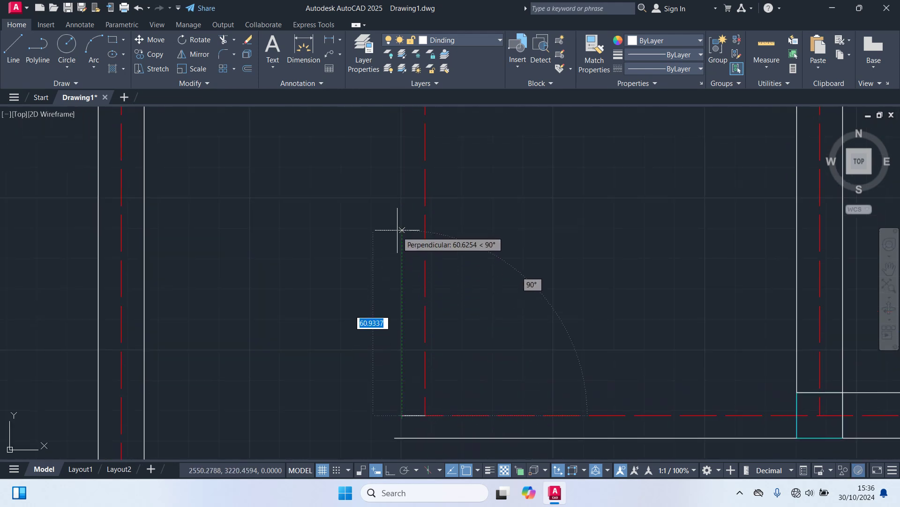
{"action": "scroll", "coordinate": [394, 169], "scroll_direction": "down", "scroll_amount": 2}
{"action": "middle_click_drag", "start_coordinate": [400, 167], "coordinate": [407, 263]}
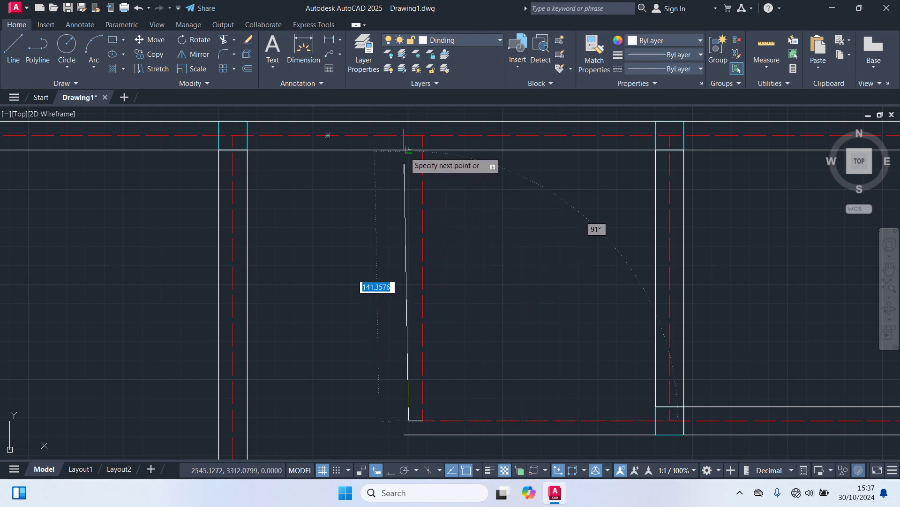
{"action": "key", "text": "F8"}
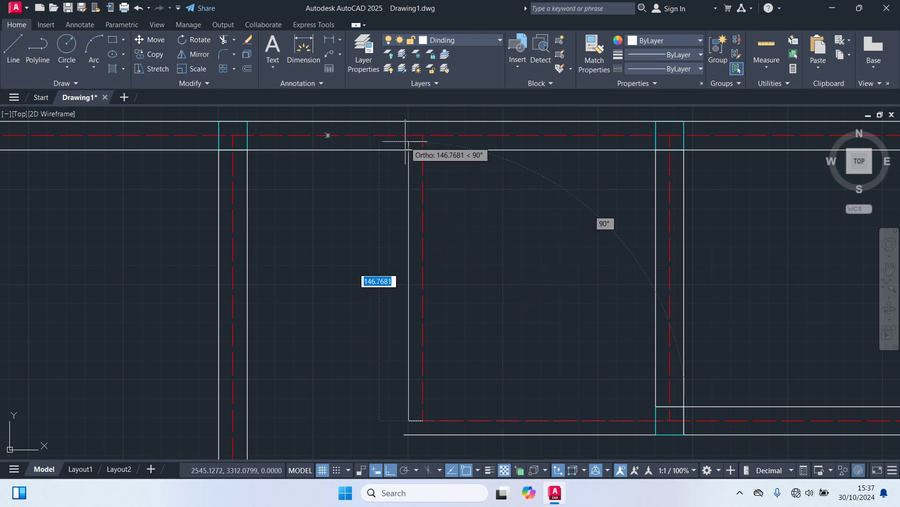
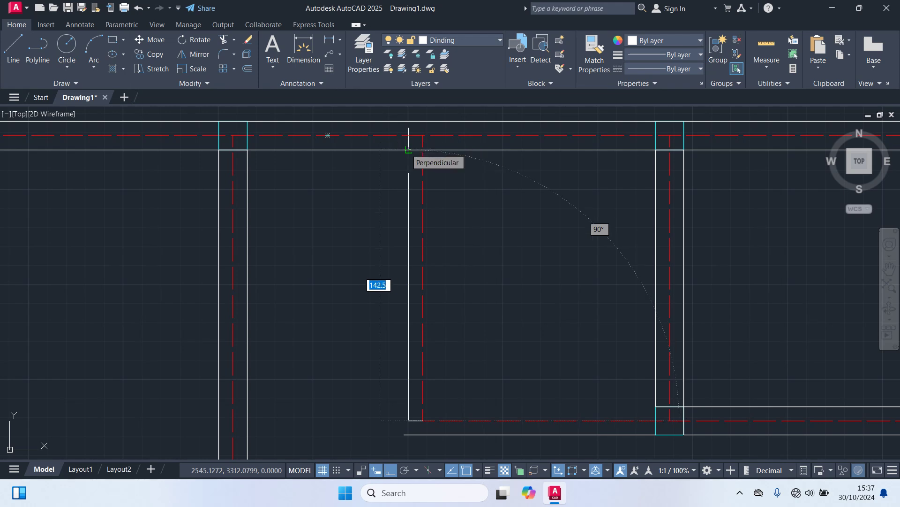
{"action": "left_click", "coordinate": [408, 149]}
{"action": "key", "text": "Escape"}
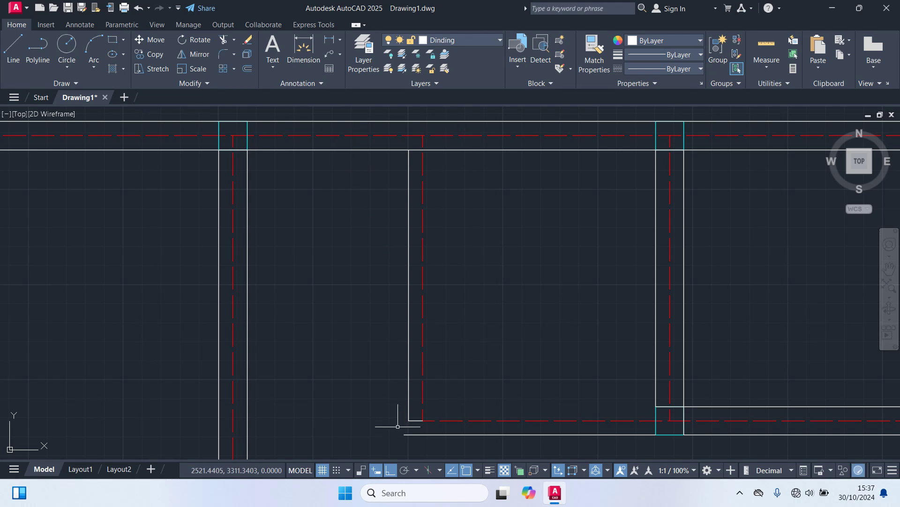
Extend the vertical line down to the horizontal line below the axis corner.
{"action": "scroll", "coordinate": [402, 422], "scroll_direction": "up", "scroll_amount": 4}
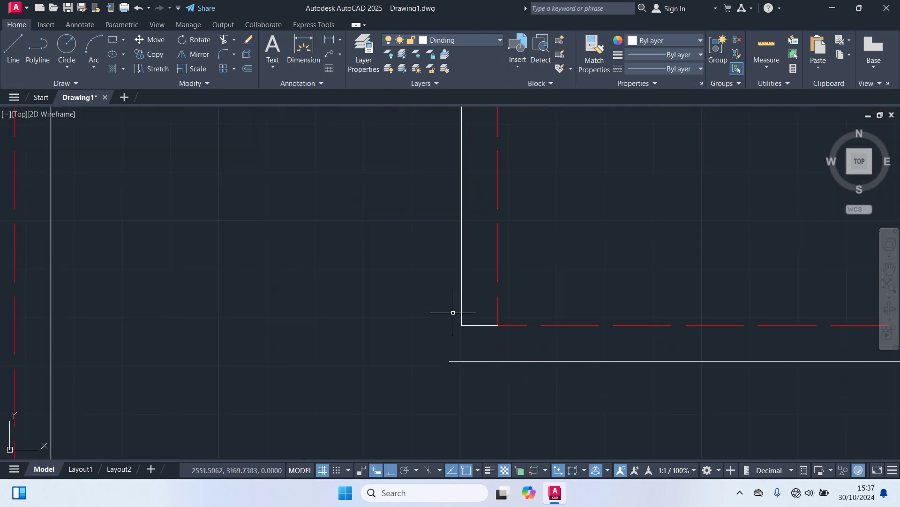
{"action": "type", "text": "ex"}
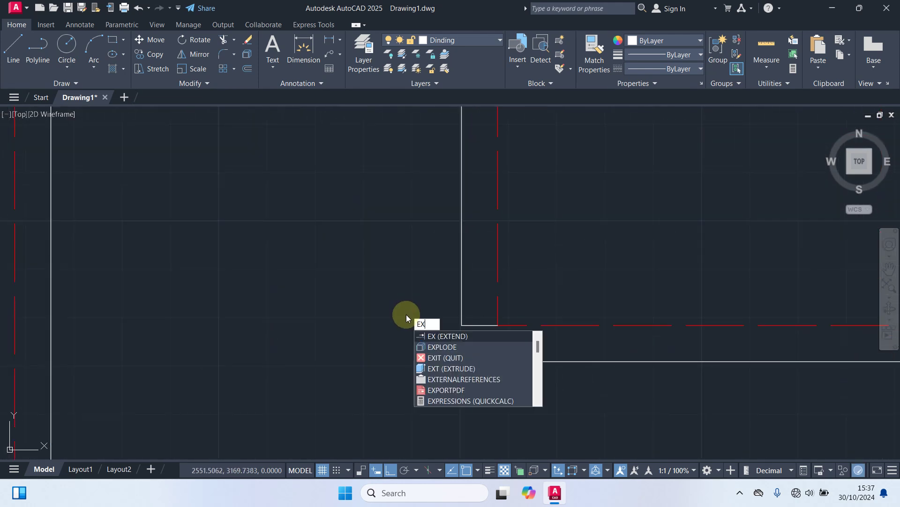
{"action": "key", "text": "Return"}
{"action": "left_click", "coordinate": [461, 319]}
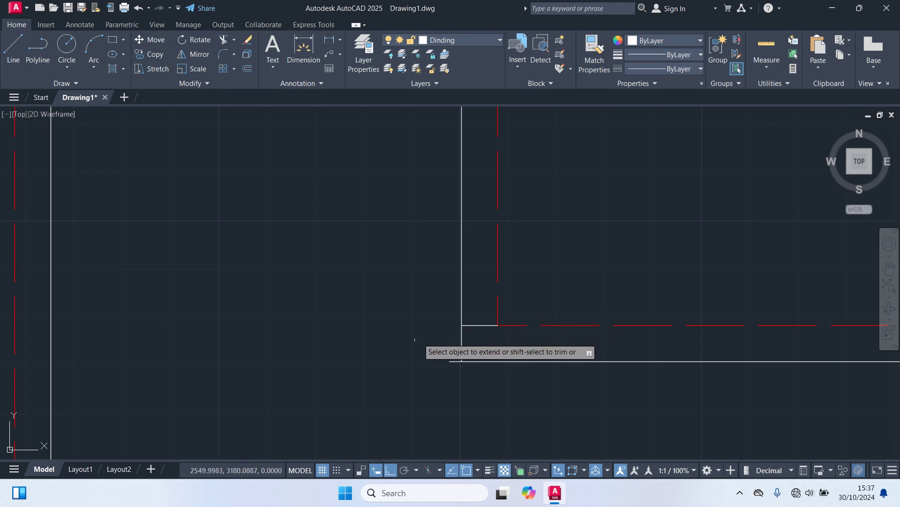
Trim the horizontal line's overhang beyond the vertical line at the new wall corner.
{"action": "type", "text": "tr"}
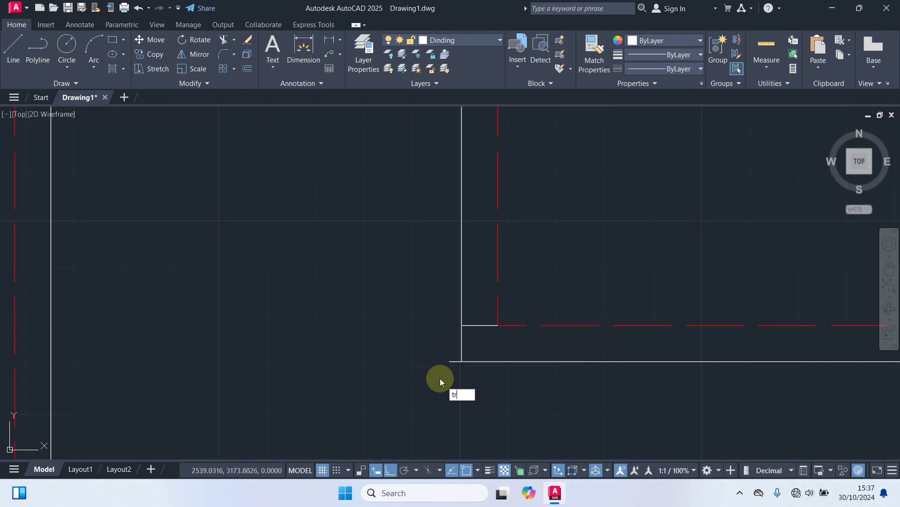
{"action": "key", "text": "Return"}
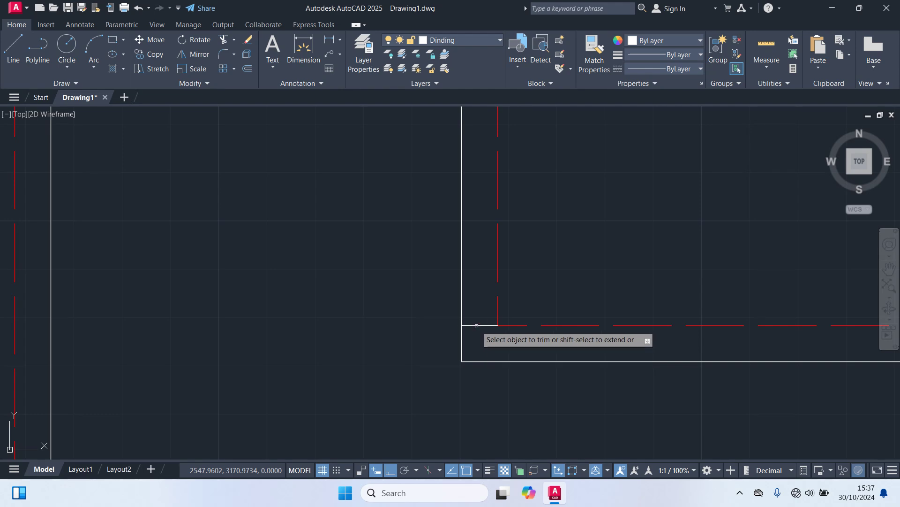
{"action": "scroll", "coordinate": [427, 389], "scroll_direction": "down", "scroll_amount": 10}
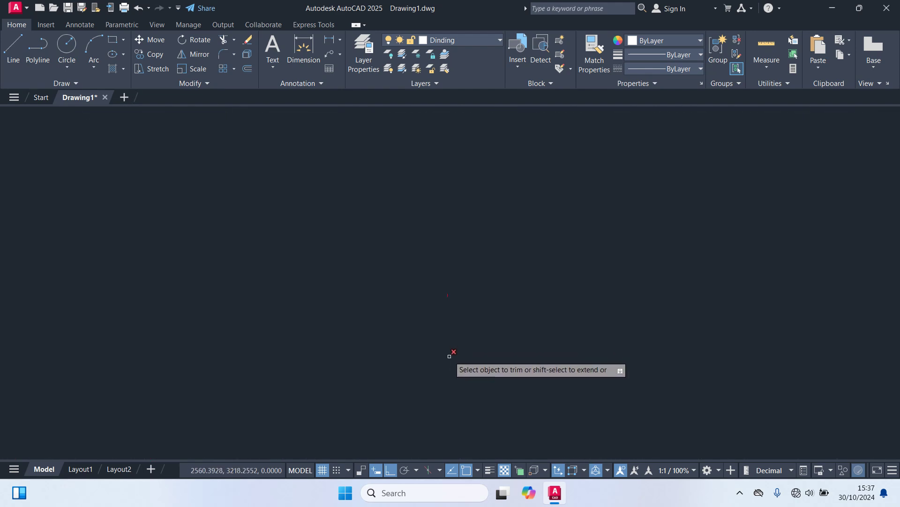
{"action": "scroll", "coordinate": [452, 347], "scroll_direction": "up", "scroll_amount": 10}
{"action": "key", "text": "Escape"}
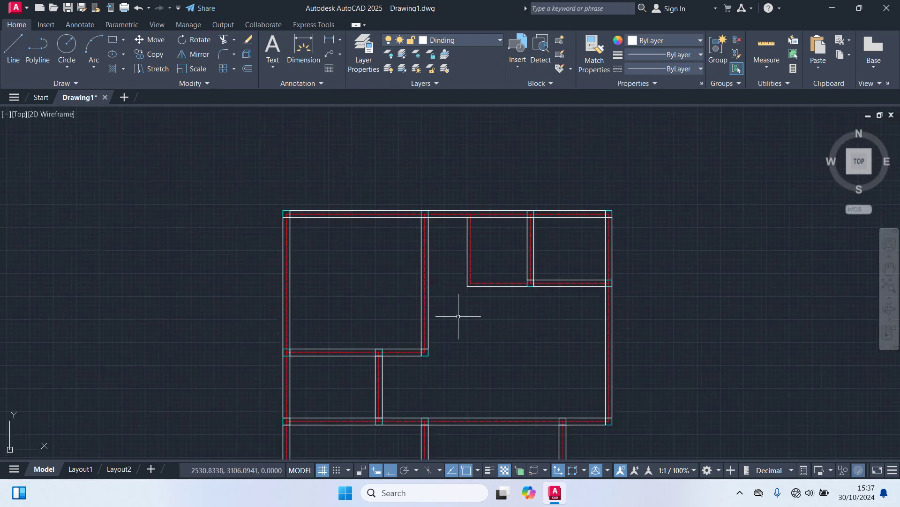
Make Pintu & Jendela the current layer.
{"action": "middle_click_drag", "start_coordinate": [462, 343], "coordinate": [477, 280]}
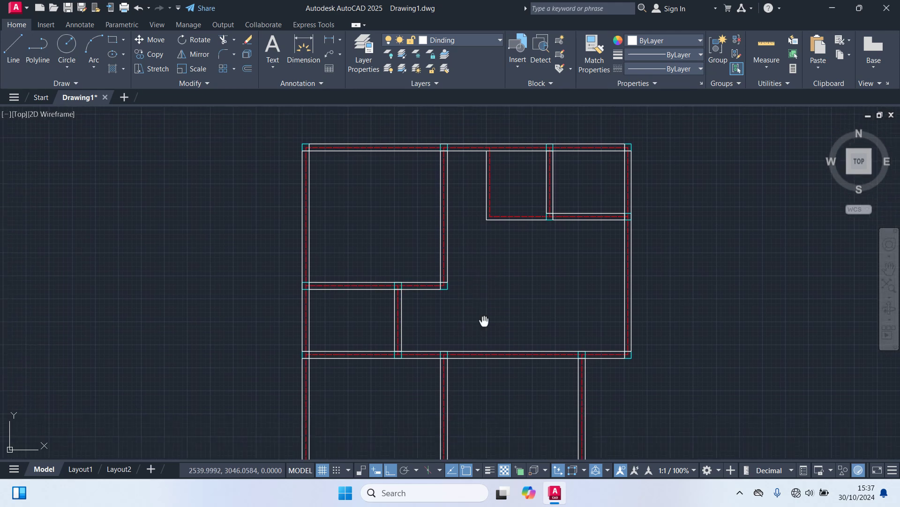
{"action": "middle_click_drag", "start_coordinate": [484, 327], "coordinate": [502, 222]}
{"action": "scroll", "coordinate": [504, 237], "scroll_direction": "down", "scroll_amount": 2}
{"action": "middle_click_drag", "start_coordinate": [639, 333], "coordinate": [470, 334]}
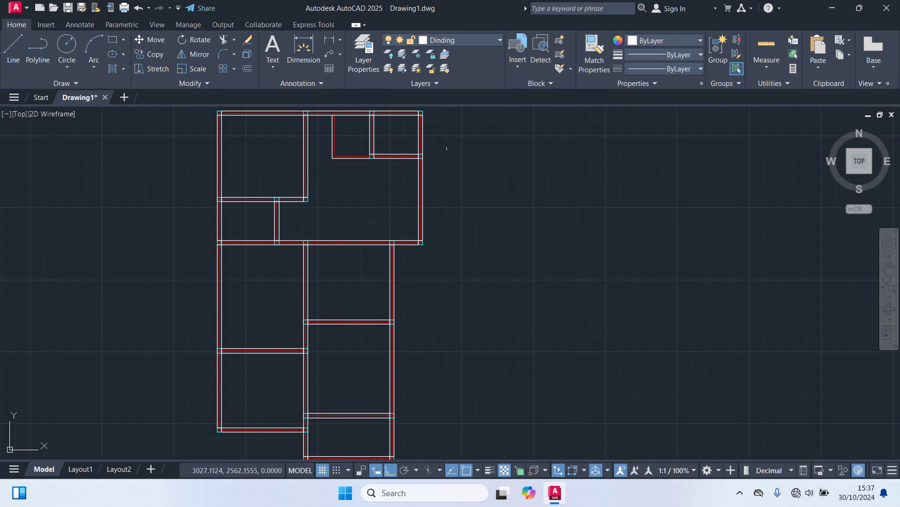
{"action": "left_click", "coordinate": [470, 40]}
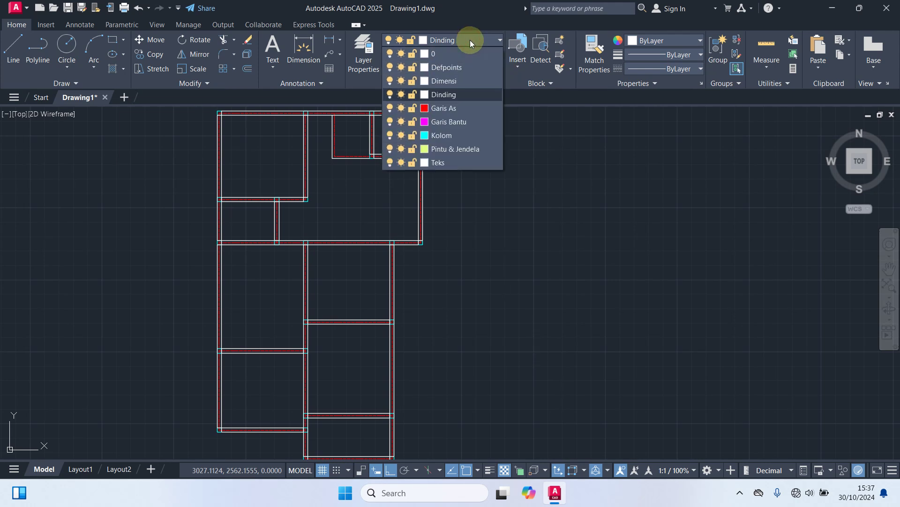
{"action": "left_click", "coordinate": [462, 148]}
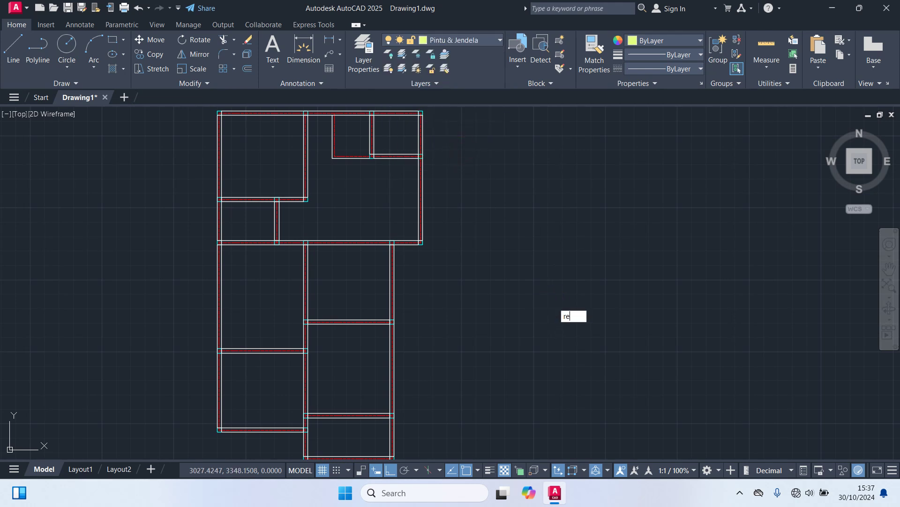
Draw a 5 by 15 rectangle as a door frame post in the empty area right of the floor plan.
{"action": "key", "text": "Return"}
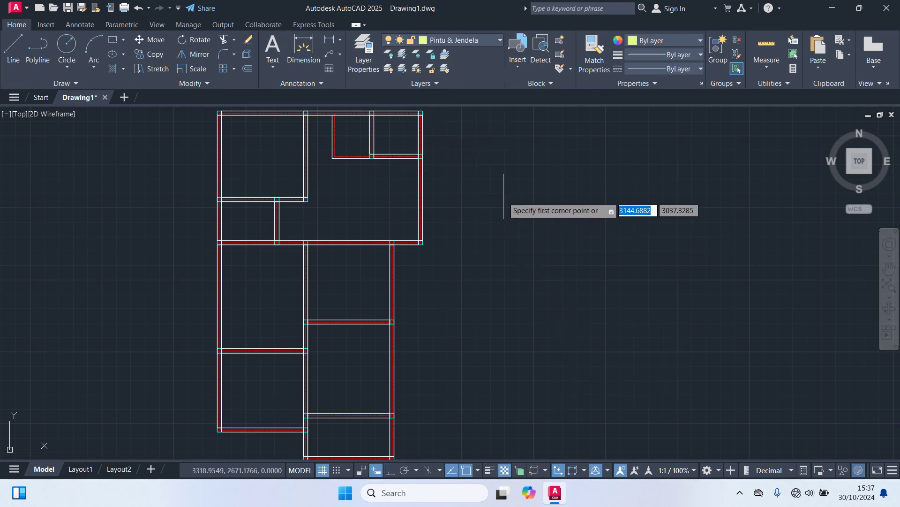
{"action": "left_click", "coordinate": [496, 179]}
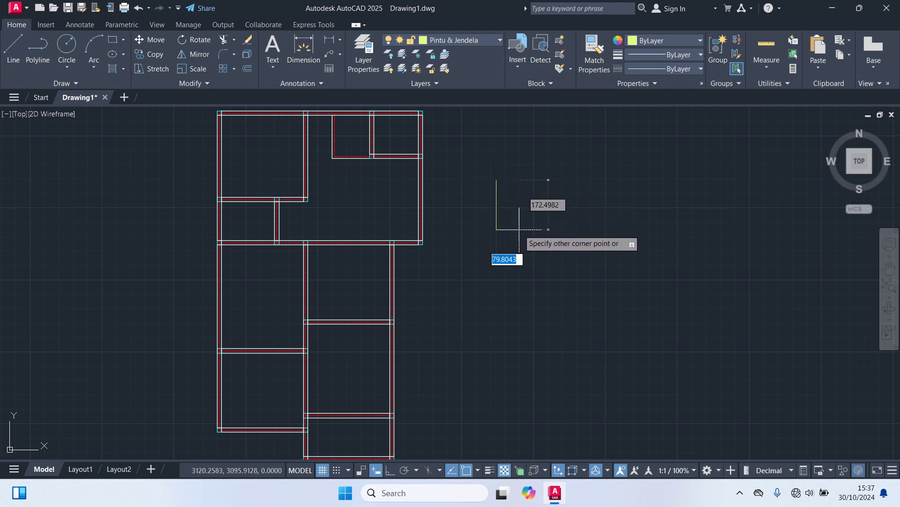
{"action": "key", "text": "Tab"}
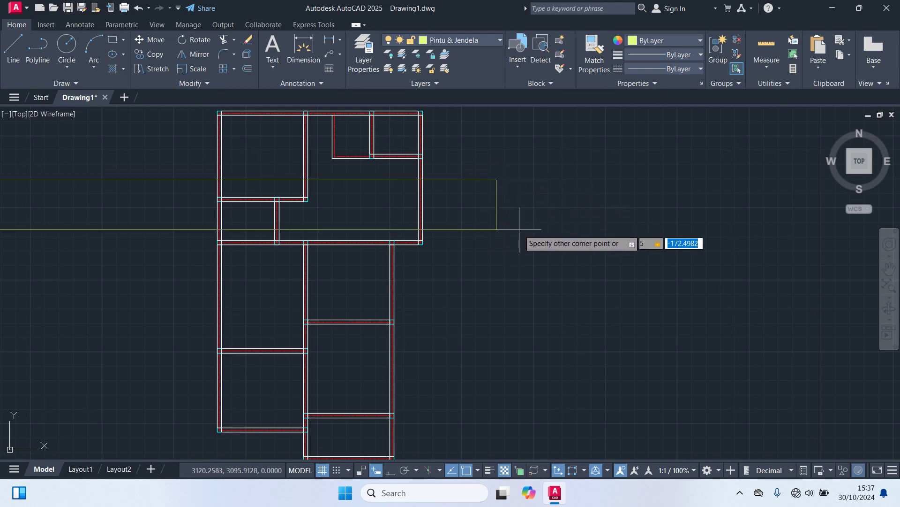
{"action": "type", "text": "15"}
{"action": "key", "text": "Return"}
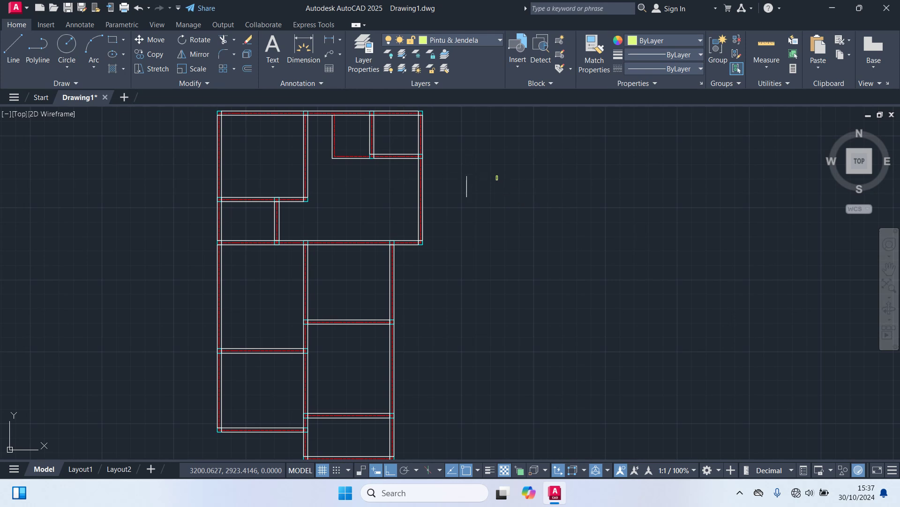
Draw a 75-long horizontal guide line to the right from the small rectangle's top-right corner.
{"action": "scroll", "coordinate": [467, 178], "scroll_direction": "up", "scroll_amount": 5}
{"action": "key", "text": "Return"}
{"action": "middle_click_drag", "start_coordinate": [583, 187], "coordinate": [430, 203]}
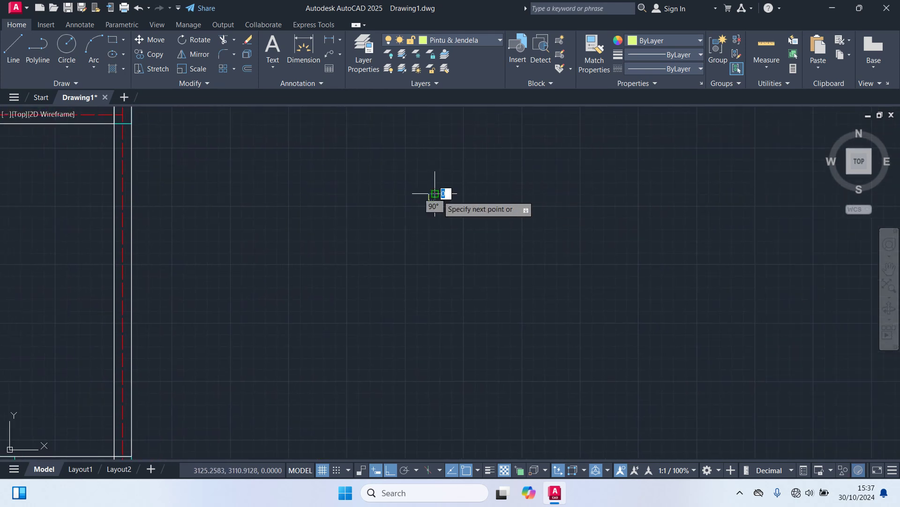
{"action": "left_click", "coordinate": [433, 194]}
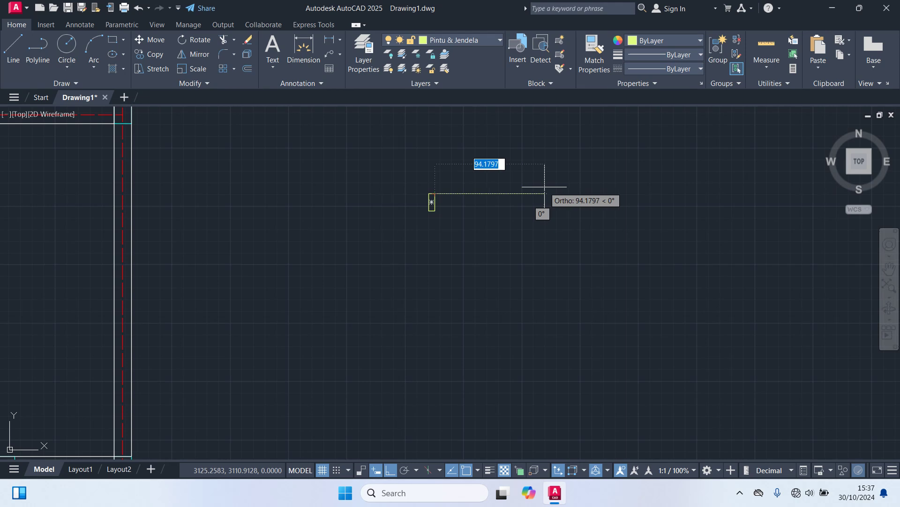
{"action": "key", "text": "Return"}
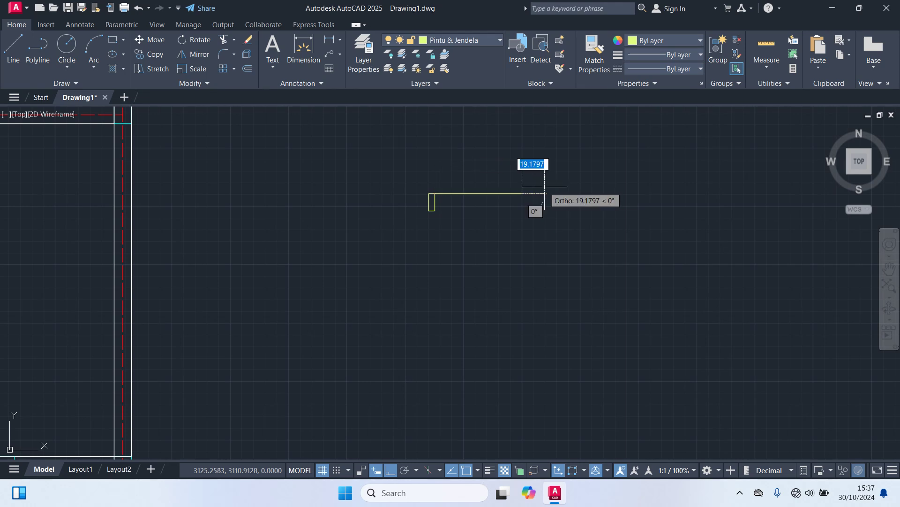
{"action": "key", "text": "Return"}
Copy the frame rectangle from its top-left corner to the right end of the guide line.
{"action": "scroll", "coordinate": [427, 208], "scroll_direction": "up", "scroll_amount": 2}
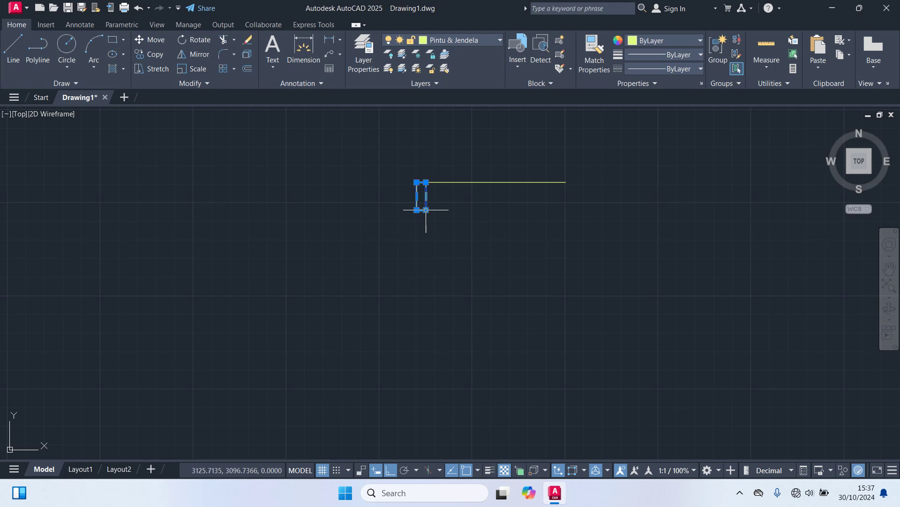
{"action": "type", "text": "co"}
{"action": "key", "text": "Return"}
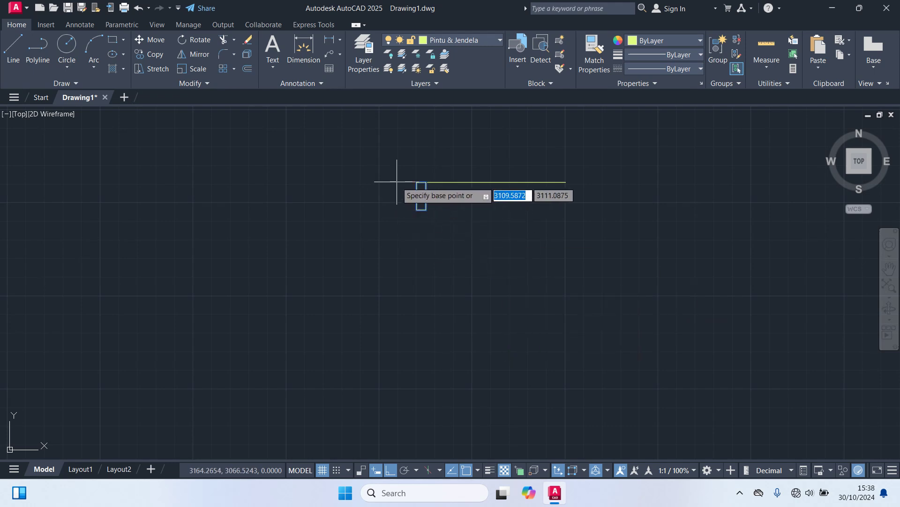
{"action": "left_click", "coordinate": [417, 182]}
{"action": "left_click", "coordinate": [566, 183]}
{"action": "key", "text": "Return"}
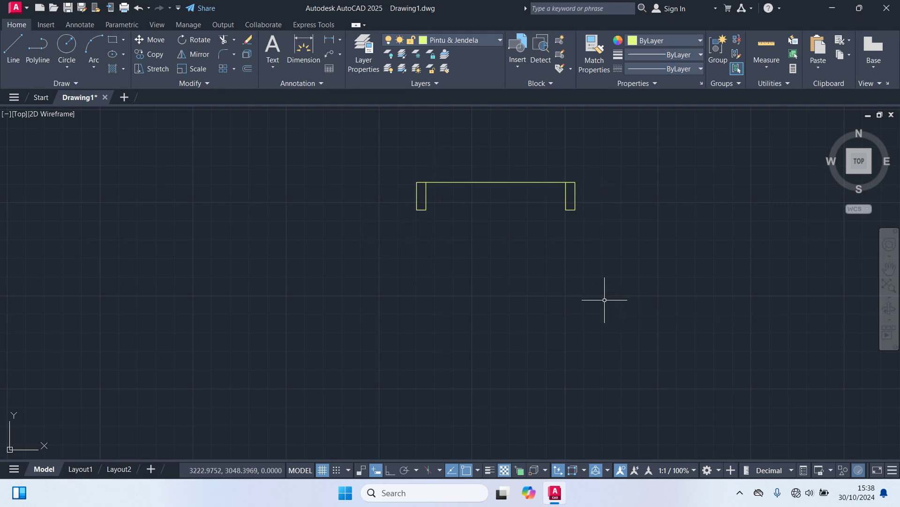
Erase the horizontal guide line between the two frame rectangles.
{"action": "scroll", "coordinate": [552, 223], "scroll_direction": "down", "scroll_amount": 2}
{"action": "left_click", "coordinate": [526, 202]}
{"action": "middle_click_drag", "start_coordinate": [577, 192], "coordinate": [529, 306]}
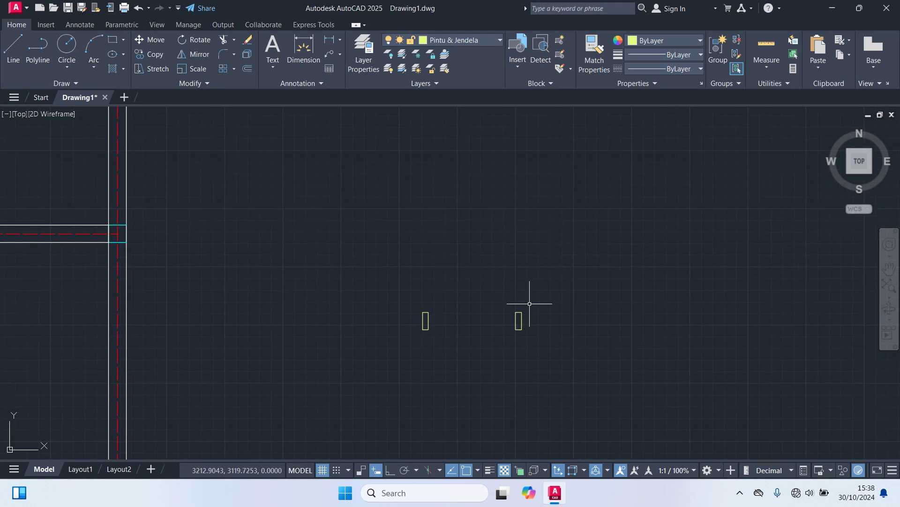
Draw a 3 by 80 upright rectangle above the frame rectangles as the door leaf.
{"action": "middle_click_drag", "start_coordinate": [487, 249], "coordinate": [487, 314]}
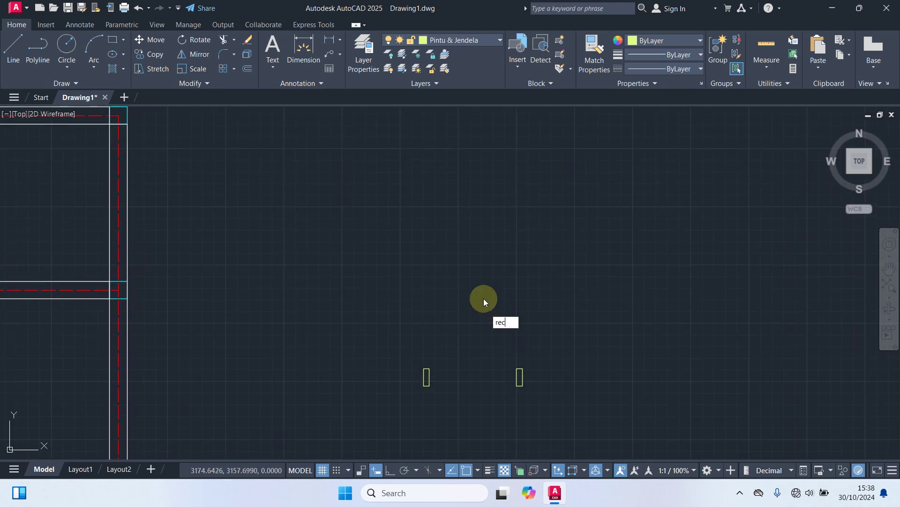
{"action": "key", "text": "Return"}
{"action": "left_click", "coordinate": [422, 202]}
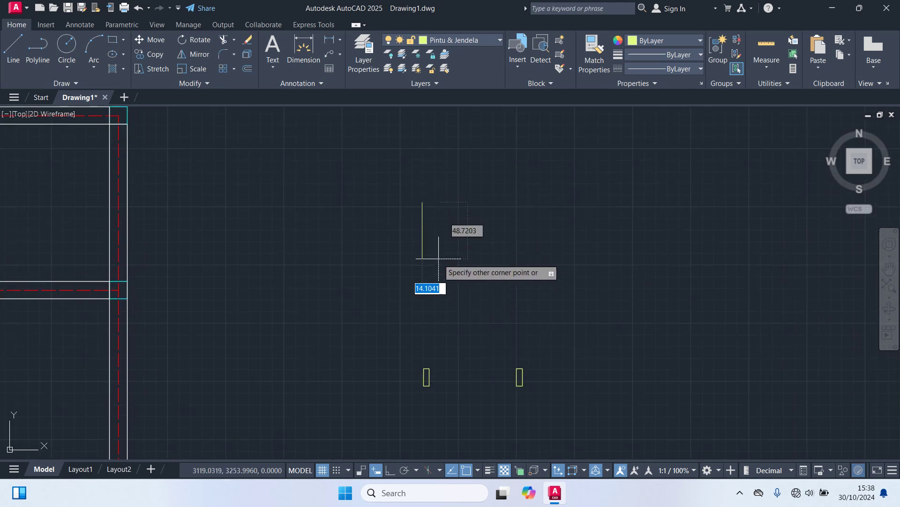
{"action": "type", "text": "3"}
{"action": "key", "text": "Tab"}
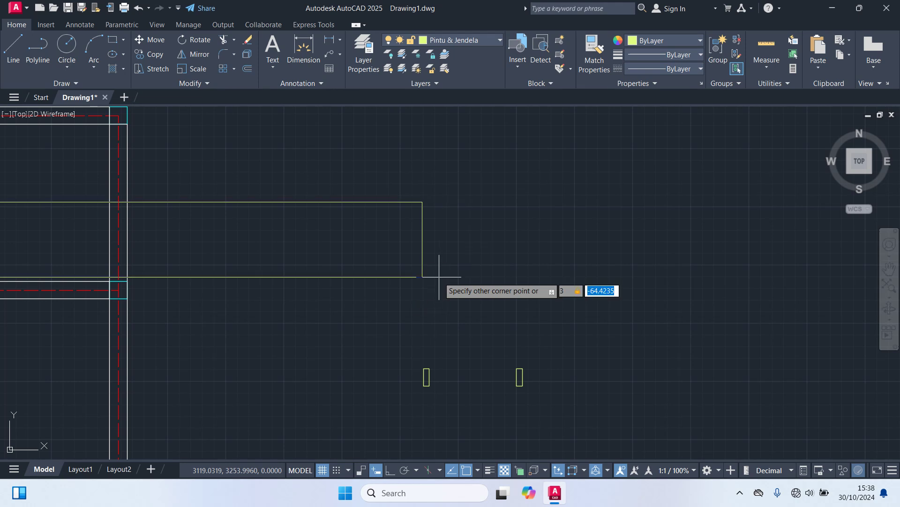
{"action": "type", "text": "80"}
{"action": "key", "text": "Return"}
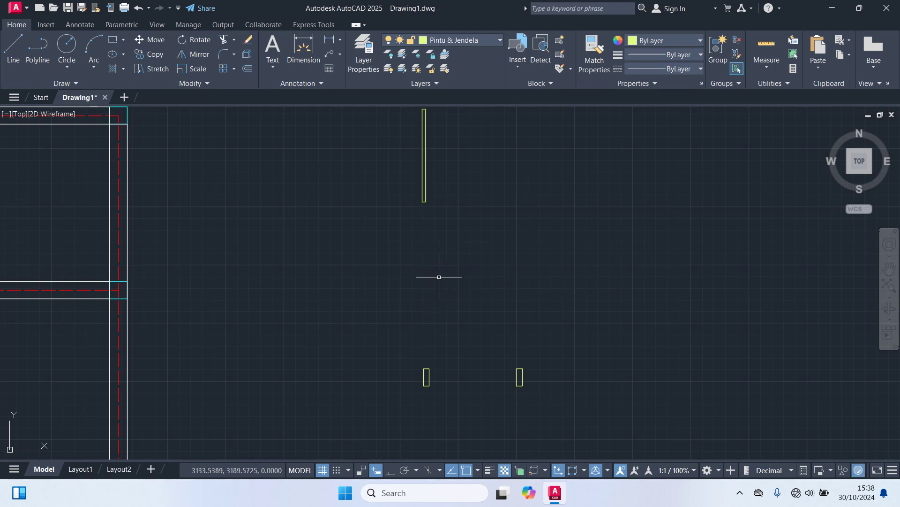
Move the door leaf by its bottom-right corner onto the top-left corner of the right frame rectangle.
{"action": "left_click", "coordinate": [446, 230]}
{"action": "left_click", "coordinate": [403, 195]}
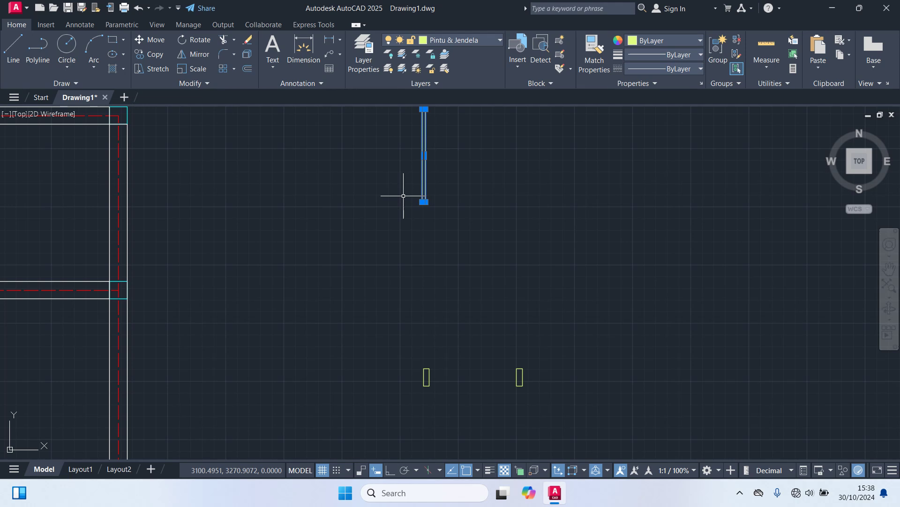
{"action": "key", "text": "Return"}
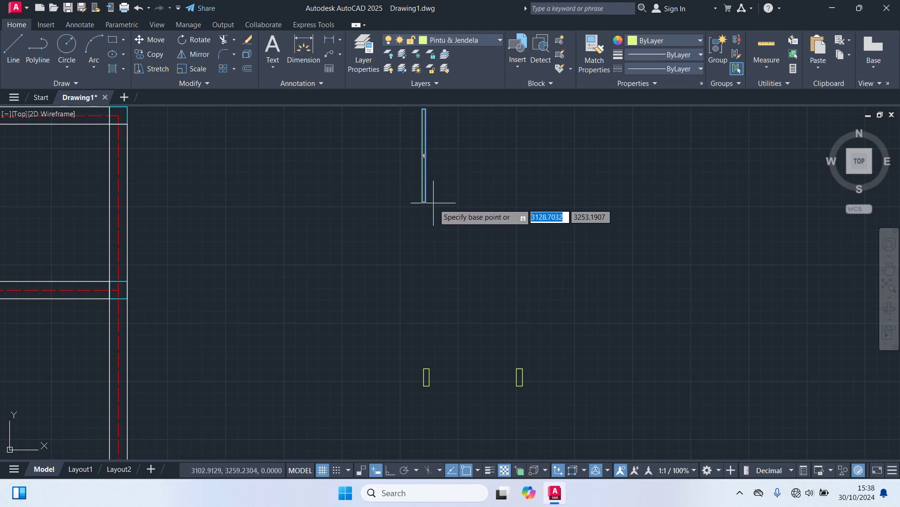
{"action": "left_click", "coordinate": [426, 202]}
{"action": "scroll", "coordinate": [490, 324], "scroll_direction": "up", "scroll_amount": 4}
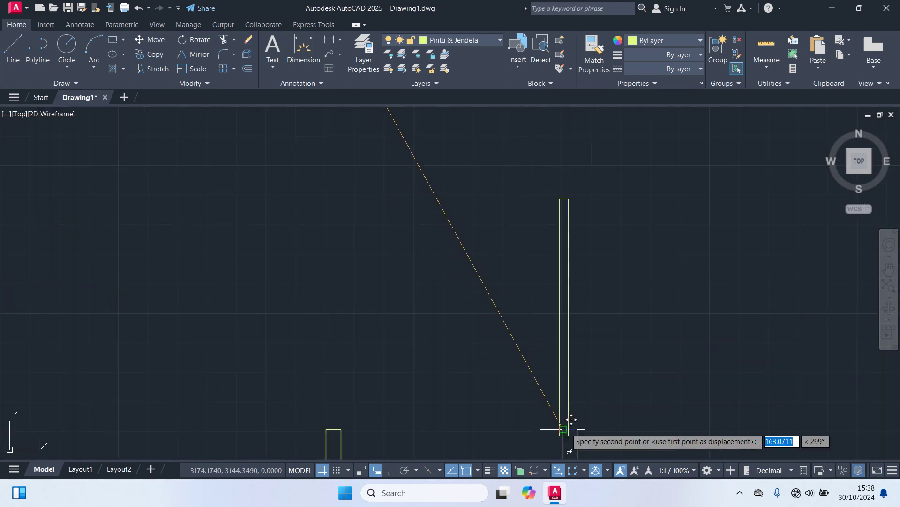
{"action": "left_click", "coordinate": [571, 424]}
Draw a three-point swing arc from the leaf's top-left corner through the left frame's top-right corner to its bottom-right corner.
{"action": "scroll", "coordinate": [455, 361], "scroll_direction": "down", "scroll_amount": 4}
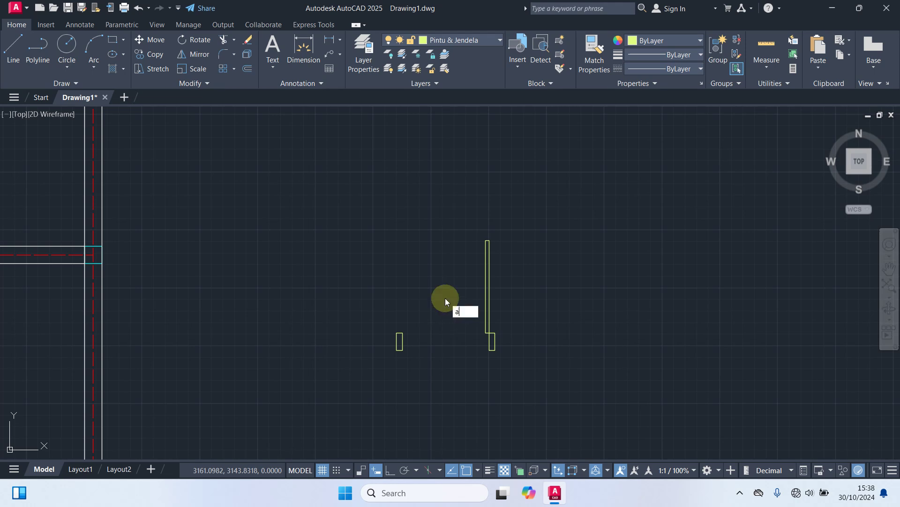
{"action": "type", "text": "c"}
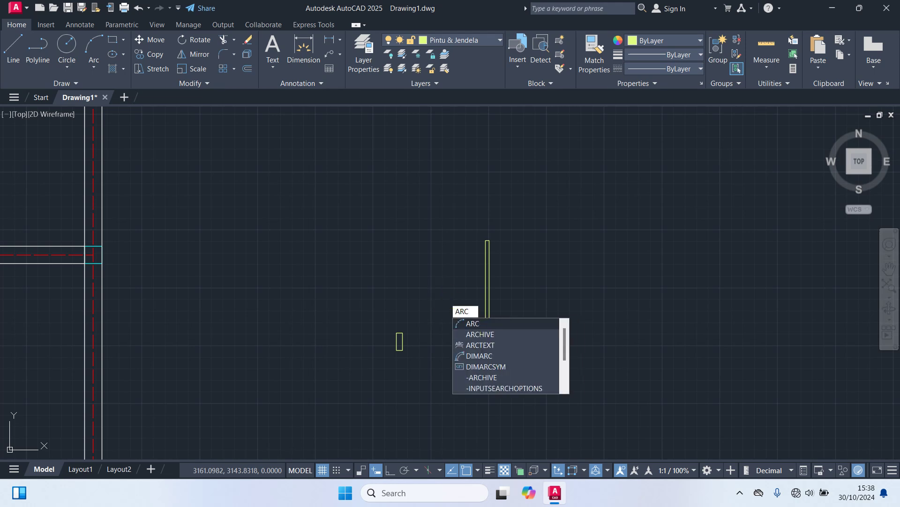
{"action": "key", "text": "Return"}
{"action": "scroll", "coordinate": [458, 258], "scroll_direction": "up", "scroll_amount": 2}
{"action": "left_click", "coordinate": [503, 229]}
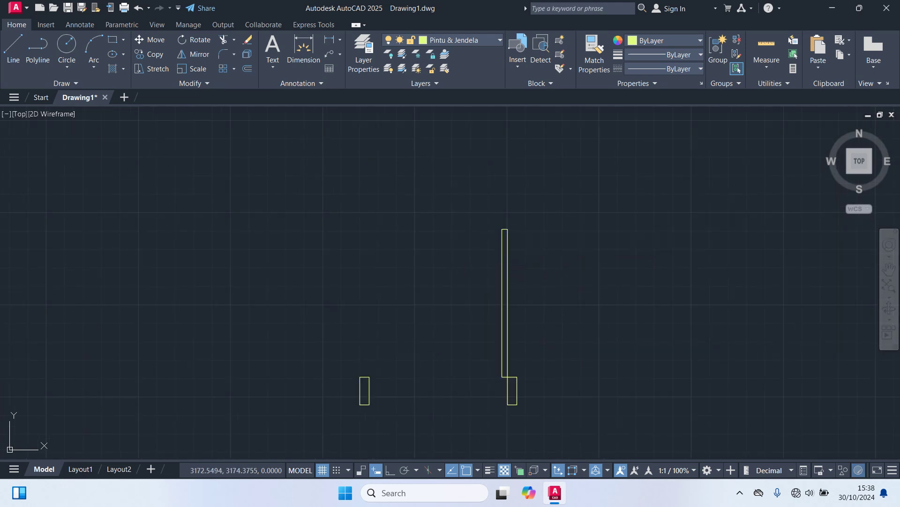
{"action": "left_click", "coordinate": [369, 376]}
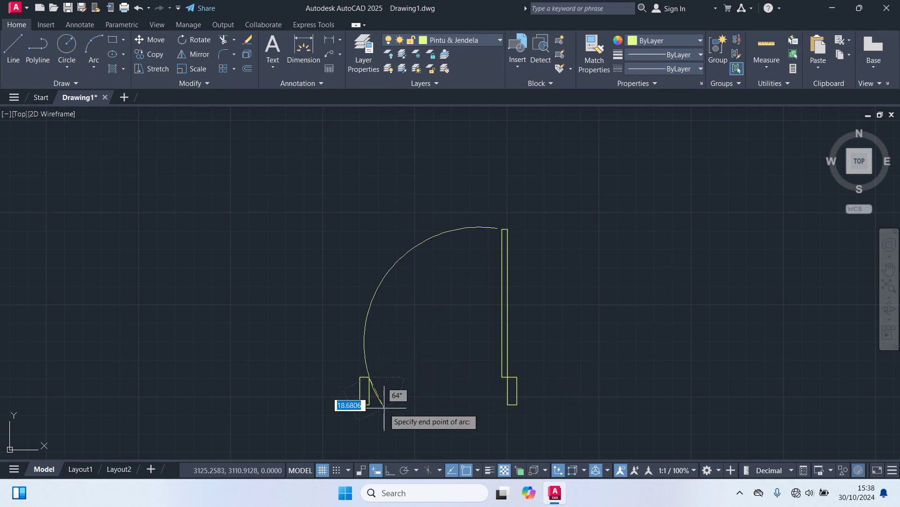
{"action": "left_click", "coordinate": [369, 404]}
Trim the part of the swing arc that runs inside the left frame rectangle.
{"action": "scroll", "coordinate": [372, 398], "scroll_direction": "up", "scroll_amount": 3}
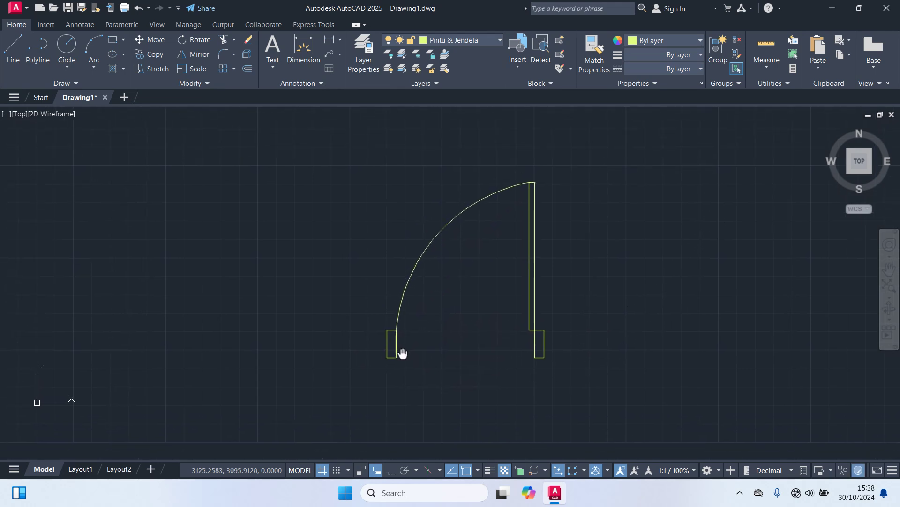
{"action": "scroll", "coordinate": [396, 356], "scroll_direction": "up", "scroll_amount": 1}
{"action": "scroll", "coordinate": [348, 330], "scroll_direction": "up", "scroll_amount": 2}
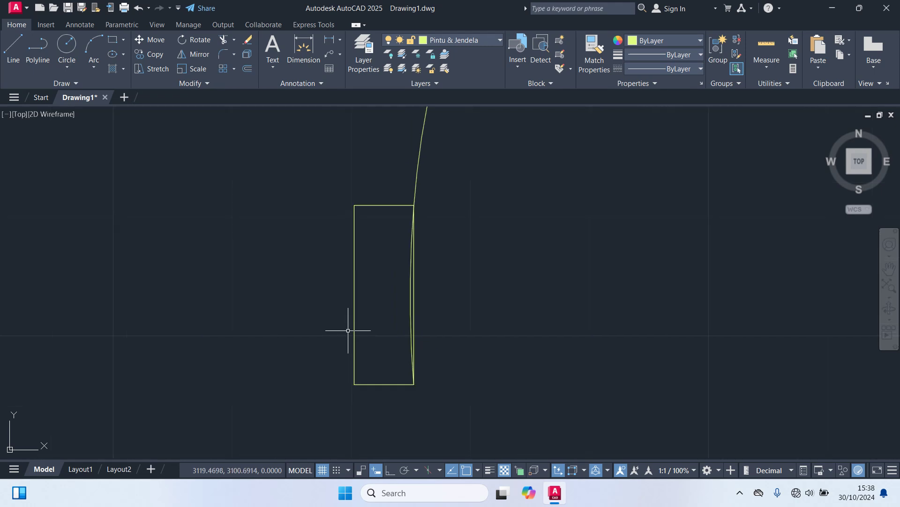
{"action": "key", "text": "Return"}
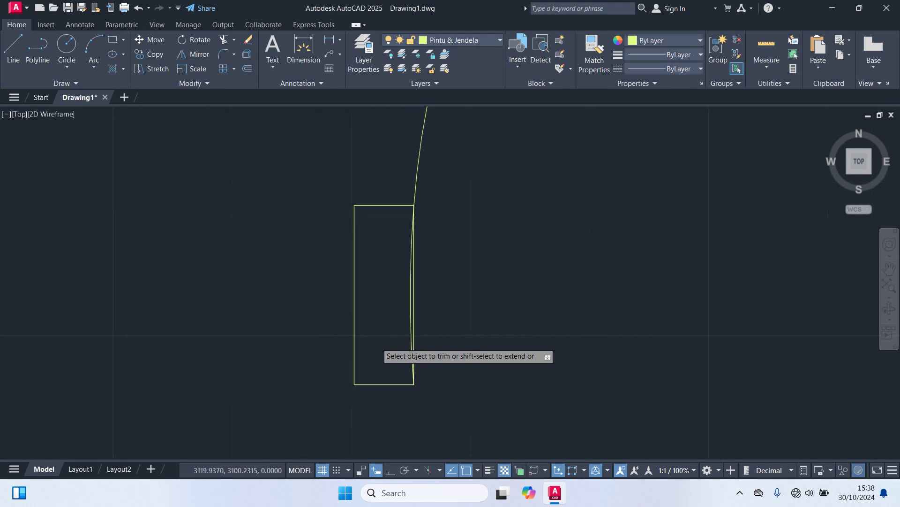
{"action": "scroll", "coordinate": [378, 341], "scroll_direction": "up", "scroll_amount": 2}
{"action": "scroll", "coordinate": [424, 331], "scroll_direction": "down", "scroll_amount": 5}
Copy the complete single door horizontally to the right of the original.
{"action": "scroll", "coordinate": [328, 332], "scroll_direction": "down", "scroll_amount": 4}
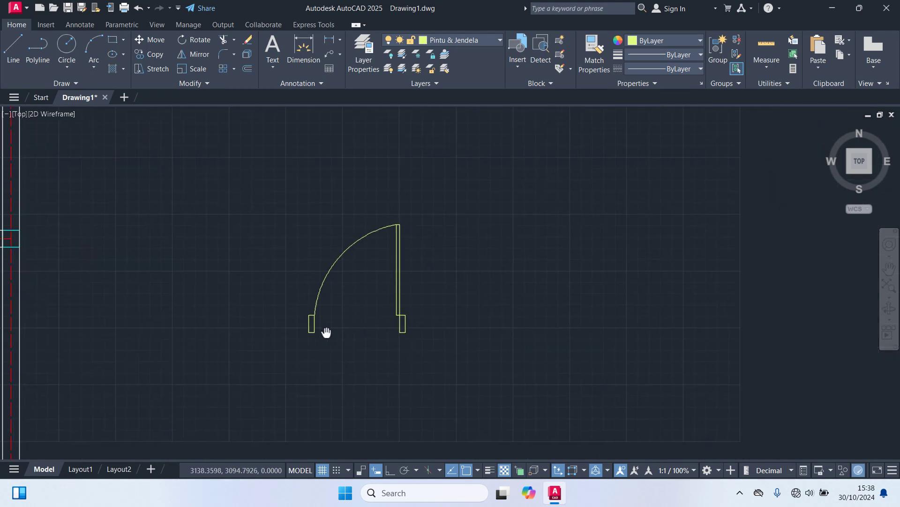
{"action": "left_click", "coordinate": [476, 380]}
{"action": "left_click", "coordinate": [210, 196]}
{"action": "type", "text": "c"}
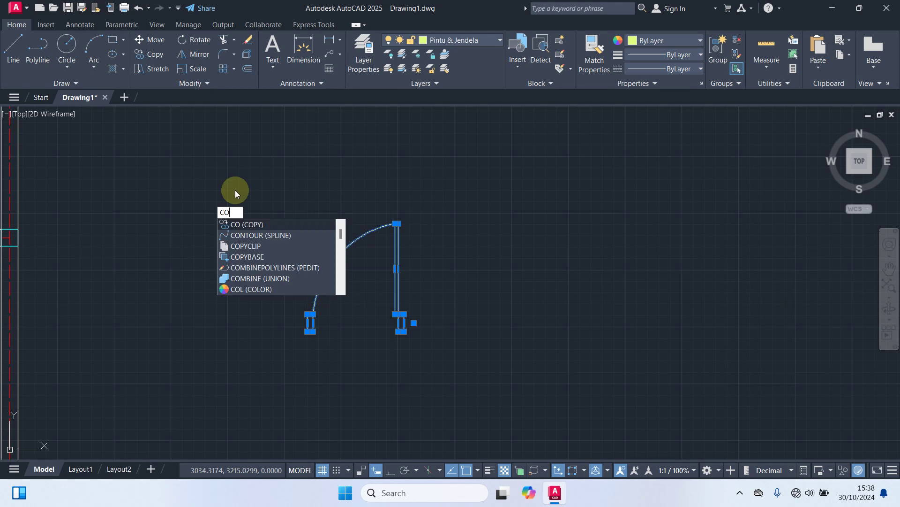
{"action": "key", "text": "Return"}
{"action": "left_click", "coordinate": [307, 330]}
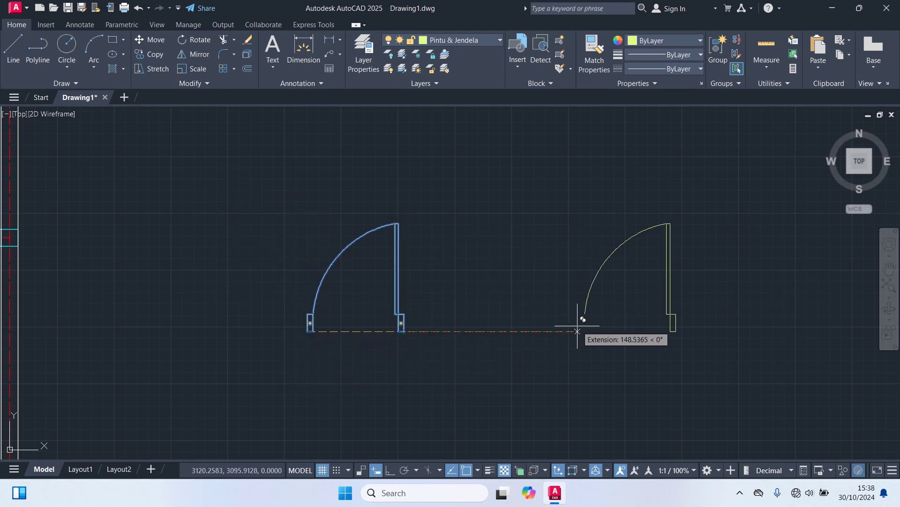
{"action": "left_click", "coordinate": [736, 332]}
{"action": "key", "text": "Return"}
Delete the left frame rectangle of the copied door.
{"action": "middle_click_drag", "start_coordinate": [694, 370], "coordinate": [422, 378]}
{"action": "scroll", "coordinate": [422, 378], "scroll_direction": "up", "scroll_amount": 2}
{"action": "key", "text": "Escape"}
{"action": "left_click", "coordinate": [493, 315]}
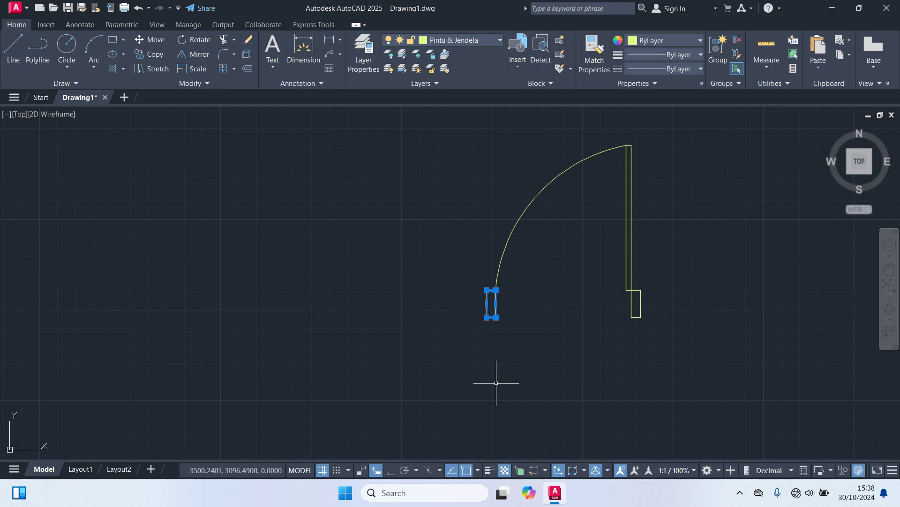
{"action": "key", "text": "Delete"}
Mirror the copied door about a vertical axis through the arc's lower end, keeping the source objects, to form a double door.
{"action": "left_click", "coordinate": [678, 358]}
{"action": "left_click", "coordinate": [426, 120]}
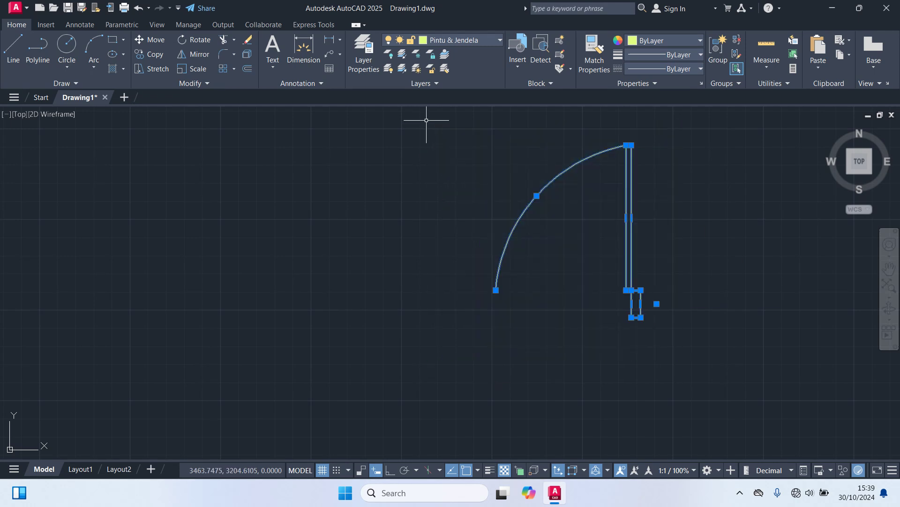
{"action": "type", "text": "mi"}
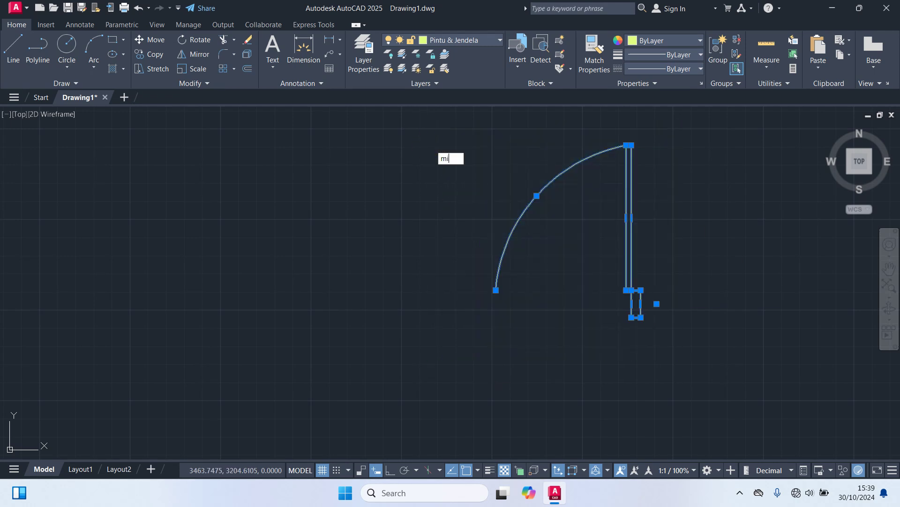
{"action": "key", "text": "Return"}
{"action": "left_click", "coordinate": [496, 290]}
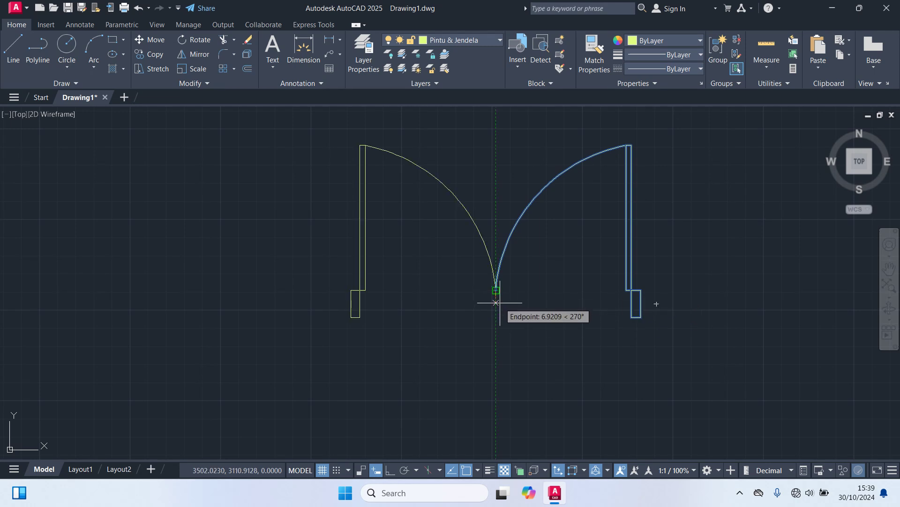
{"action": "left_click", "coordinate": [496, 303]}
{"action": "left_click", "coordinate": [524, 343]}
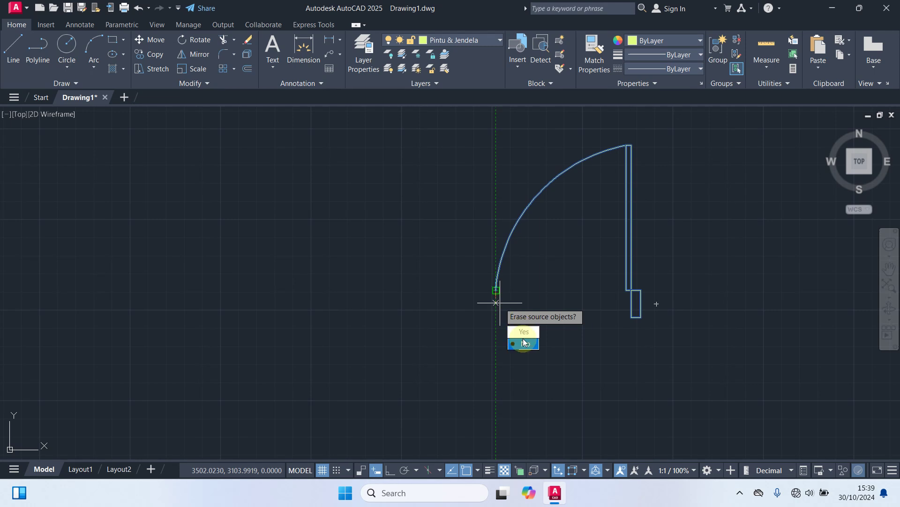
{"action": "left_click", "coordinate": [525, 346]}
{"action": "scroll", "coordinate": [497, 301], "scroll_direction": "down", "scroll_amount": 4}
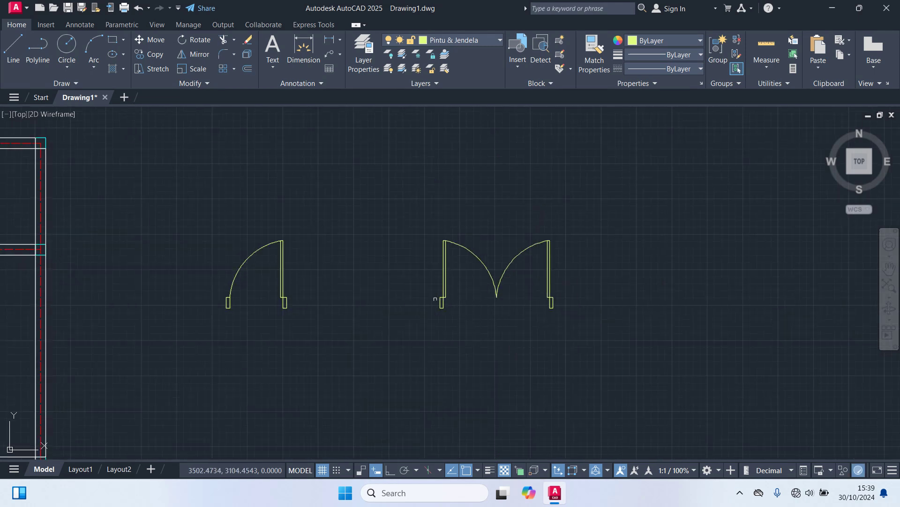
{"action": "middle_click_drag", "start_coordinate": [437, 300], "coordinate": [523, 294]}
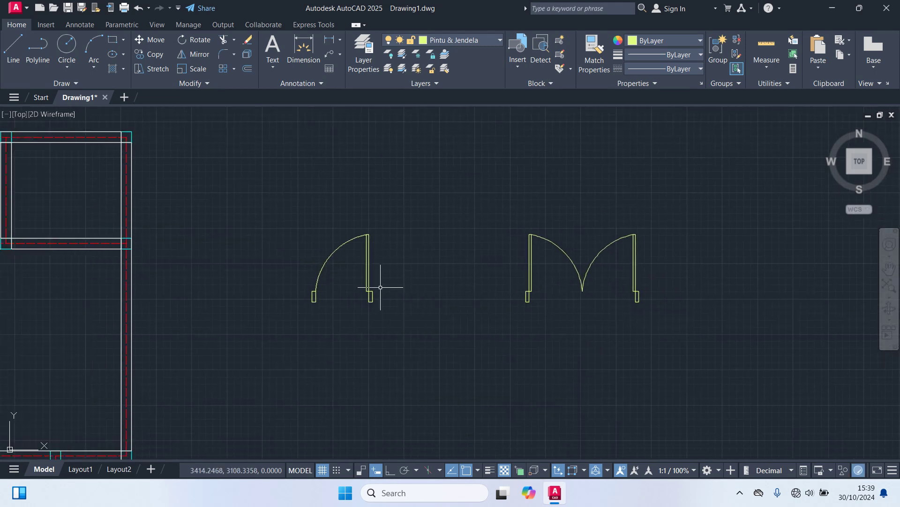
Define the single door as a block named Pintu 1 with its base point at the right frame's lower-right corner.
{"action": "scroll", "coordinate": [380, 287], "scroll_direction": "up", "scroll_amount": 2}
{"action": "middle_click_drag", "start_coordinate": [421, 305], "coordinate": [382, 305]}
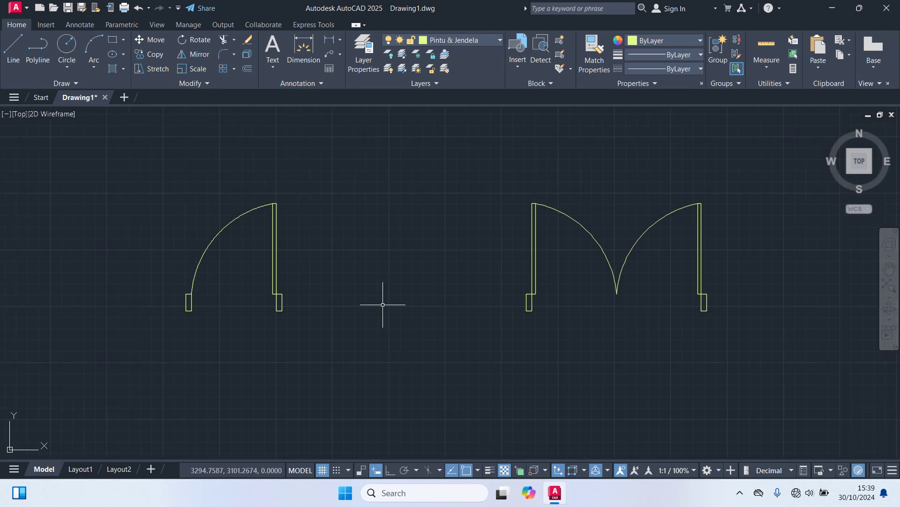
{"action": "key", "text": "Return"}
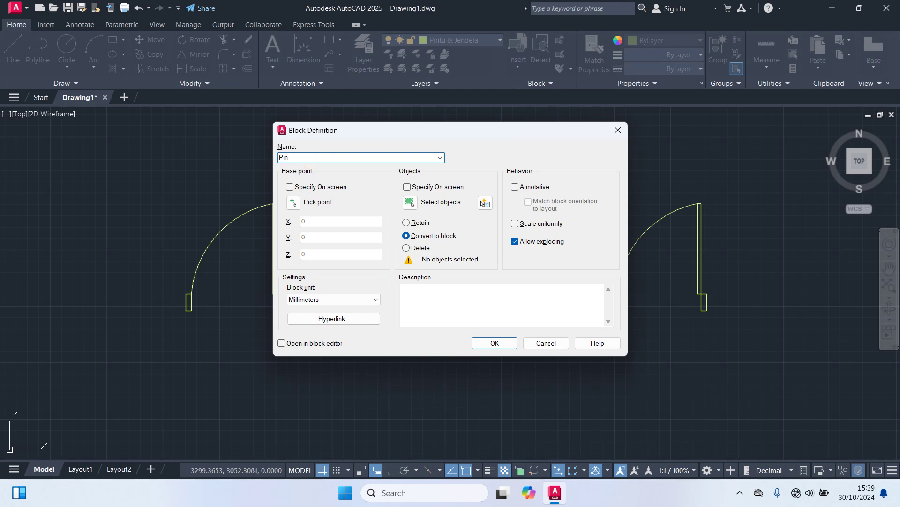
{"action": "left_click", "coordinate": [293, 202]}
{"action": "scroll", "coordinate": [293, 309], "scroll_direction": "up", "scroll_amount": 2}
{"action": "left_click", "coordinate": [267, 308]}
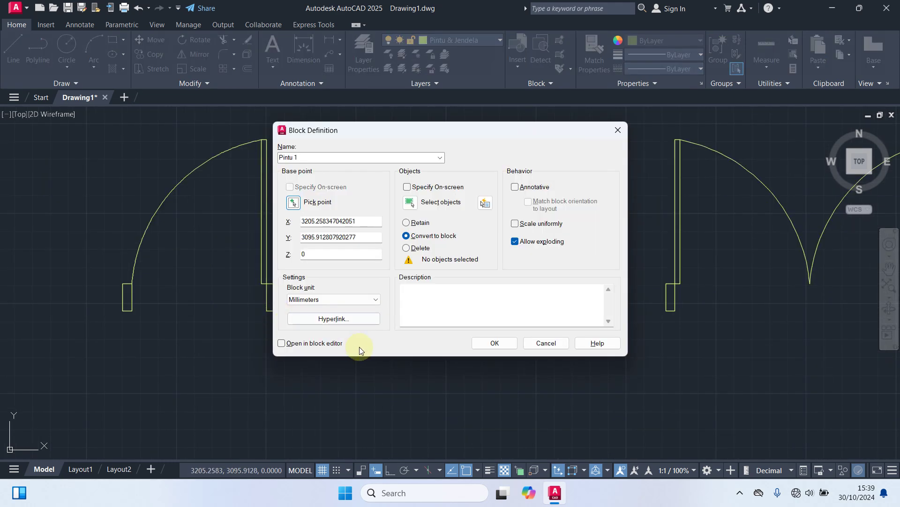
{"action": "left_click", "coordinate": [410, 202]}
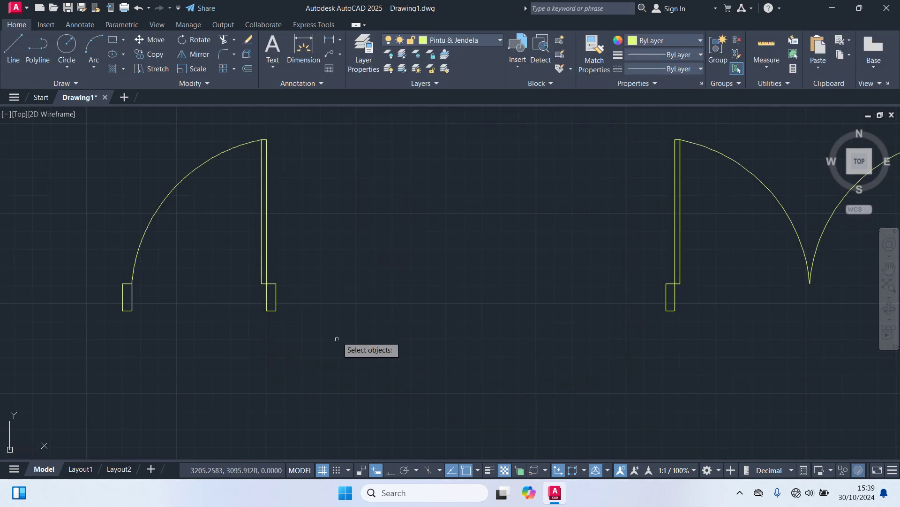
{"action": "left_click", "coordinate": [326, 374]}
{"action": "left_click", "coordinate": [64, 120]}
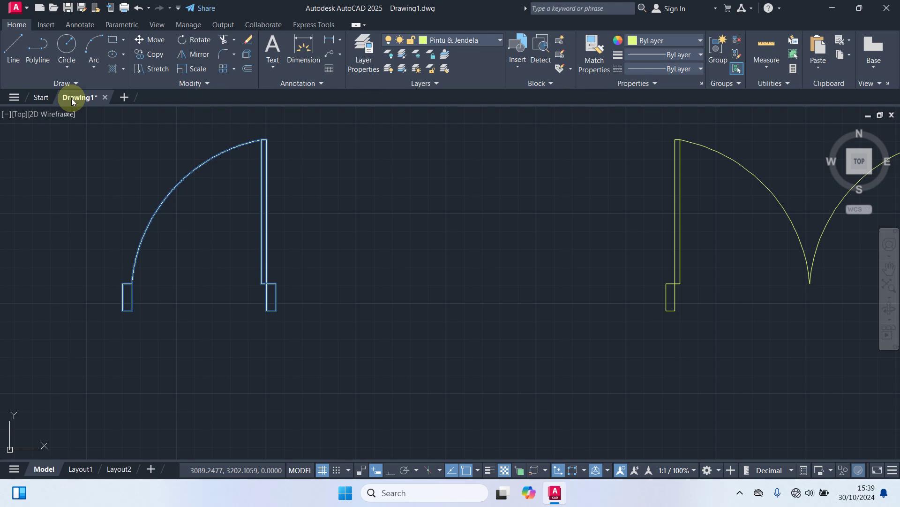
{"action": "key", "text": "Return"}
{"action": "left_click", "coordinate": [495, 343]}
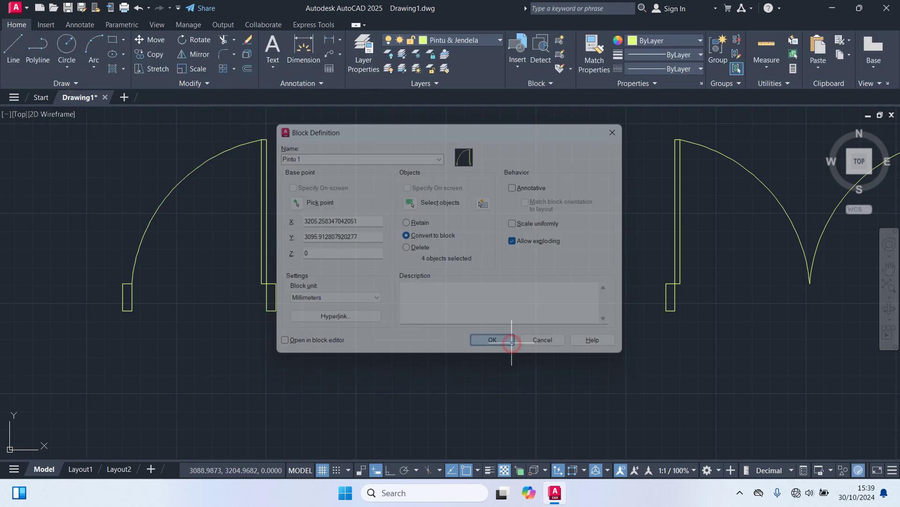
Define the double door as a block named Pintu 2 with its base point where the two swing arcs meet.
{"action": "mouse_move", "coordinate": [531, 323]}
{"action": "middle_mouse_down"}
{"action": "mouse_move", "coordinate": [311, 296]}
{"action": "mouse_move", "coordinate": [312, 324]}
{"action": "middle_mouse_up"}
{"action": "type", "text": "b"}
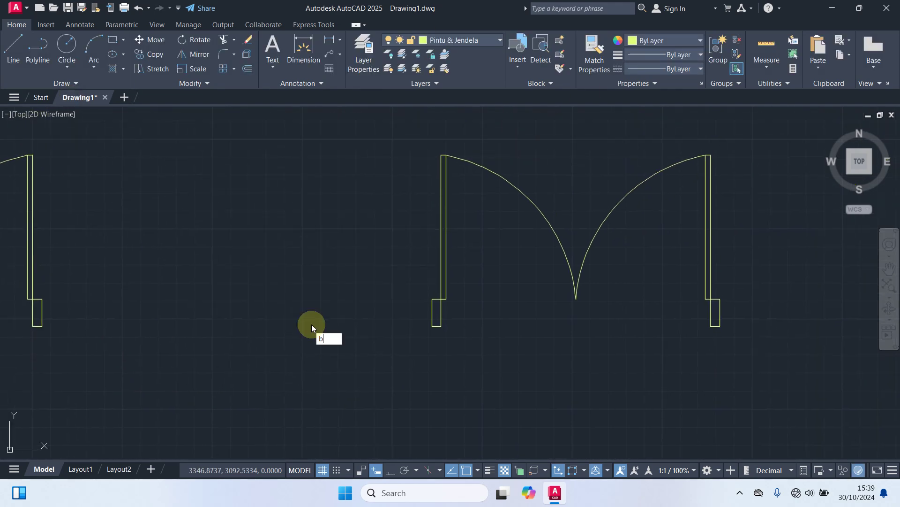
{"action": "key", "text": "Return"}
{"action": "left_click", "coordinate": [331, 156]}
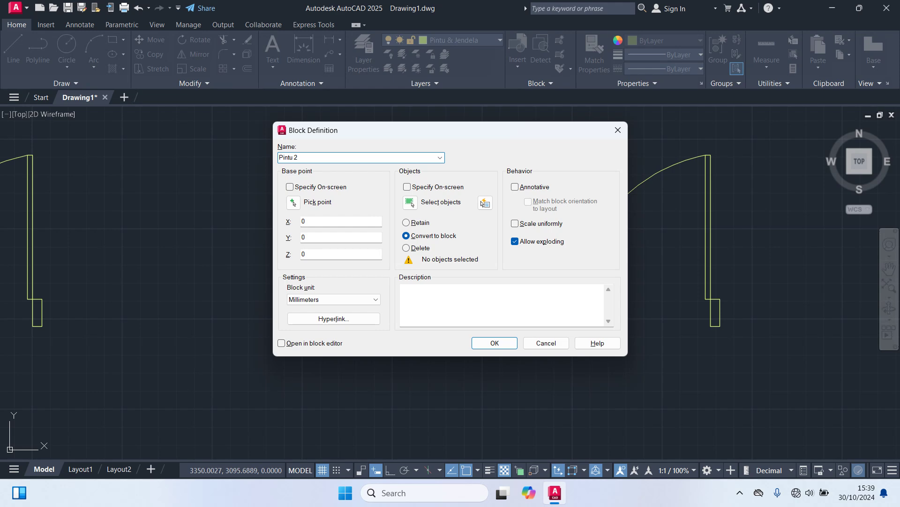
{"action": "left_click", "coordinate": [293, 203]}
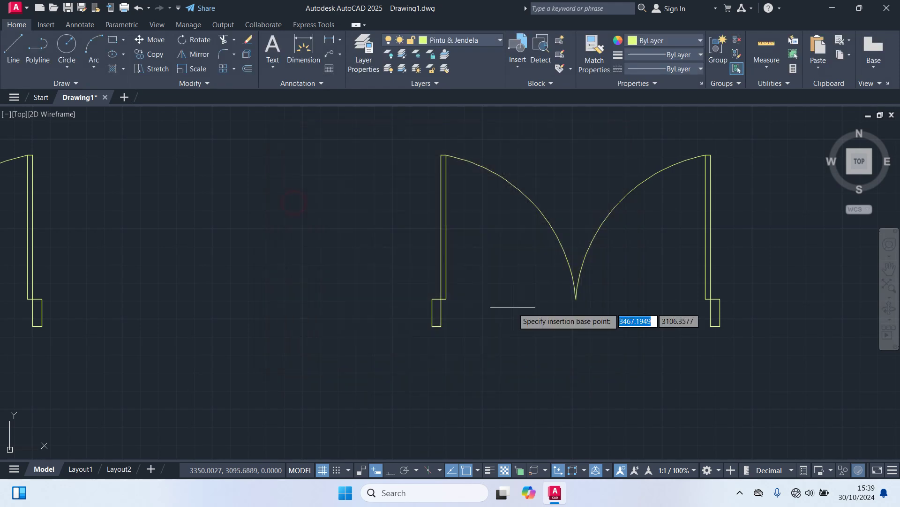
{"action": "left_click", "coordinate": [576, 299]}
{"action": "left_click", "coordinate": [410, 202]}
{"action": "left_click", "coordinate": [777, 376]}
{"action": "left_click", "coordinate": [334, 130]}
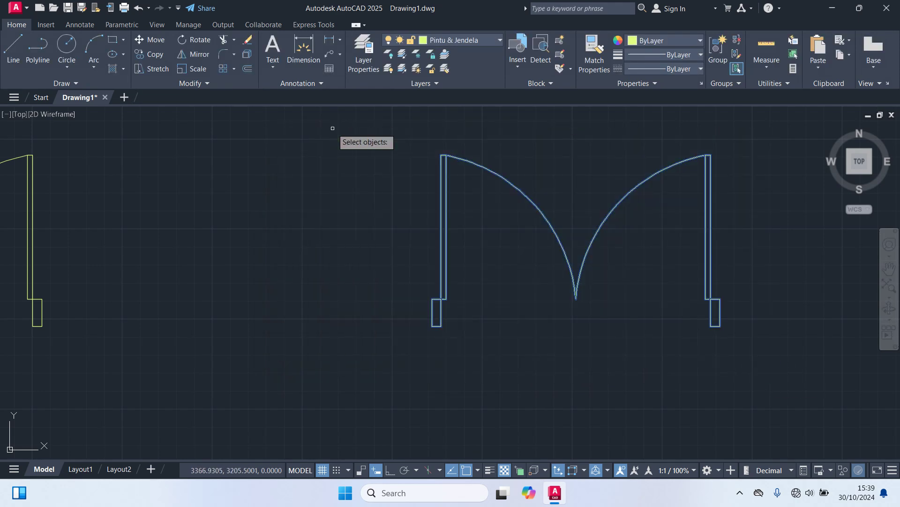
{"action": "key", "text": "Return"}
{"action": "left_click", "coordinate": [487, 343]}
{"action": "scroll", "coordinate": [595, 317], "scroll_direction": "down", "scroll_amount": 2}
{"action": "scroll", "coordinate": [482, 335], "scroll_direction": "up", "scroll_amount": 3}
{"action": "middle_click_drag", "start_coordinate": [462, 264], "coordinate": [259, 195]}
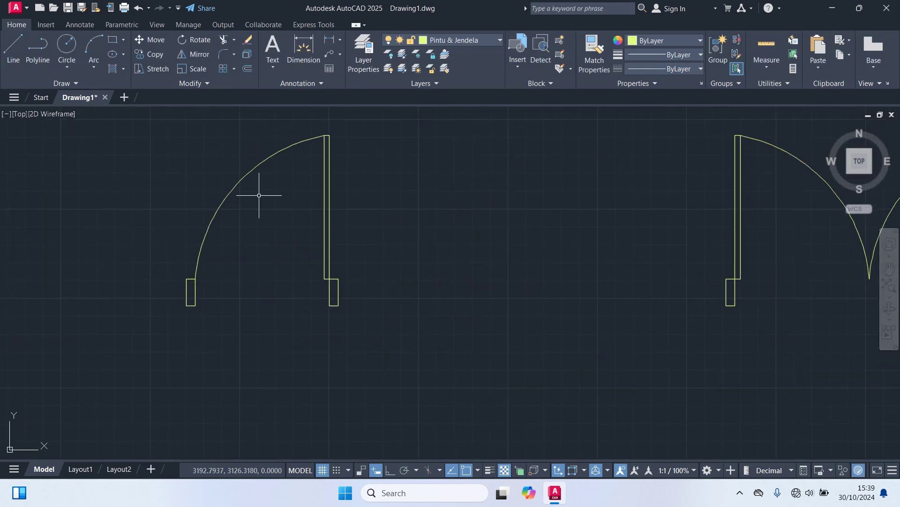
{"action": "left_click", "coordinate": [240, 181]}
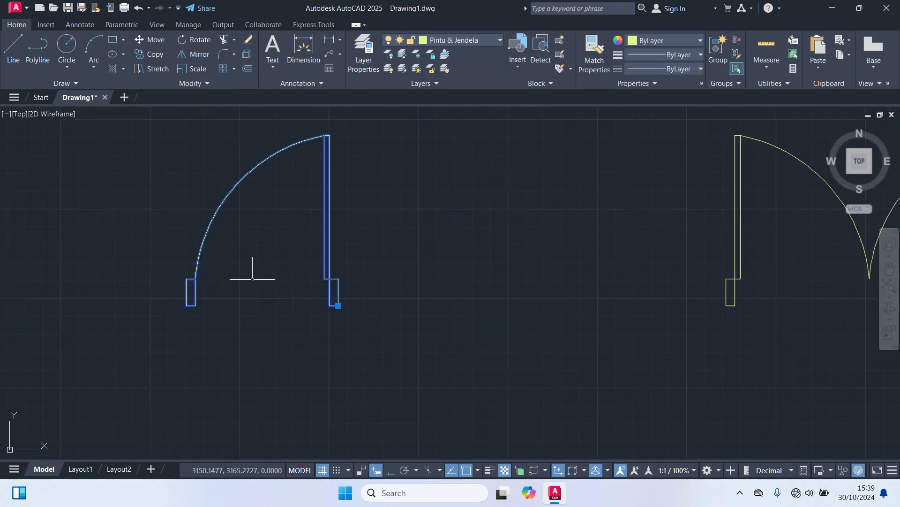
{"action": "type", "text": "m"}
{"action": "key", "text": "Return"}
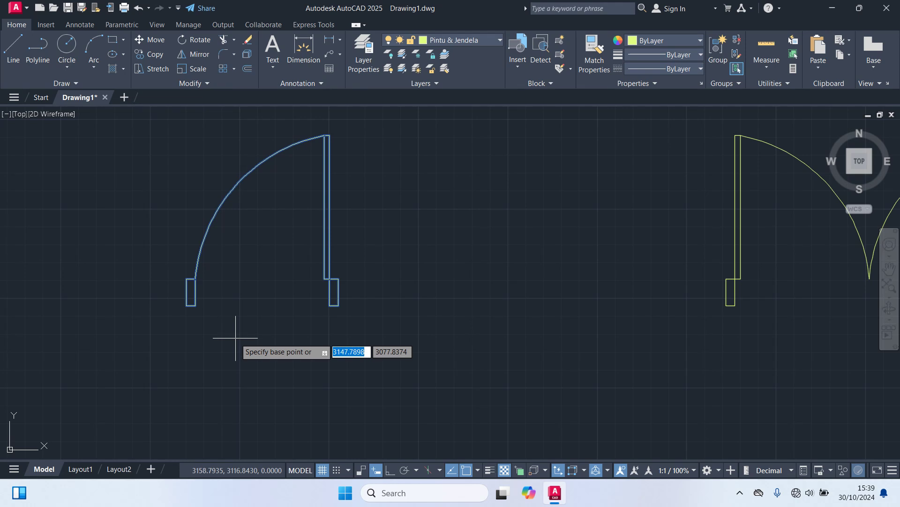
{"action": "key", "text": "Escape"}
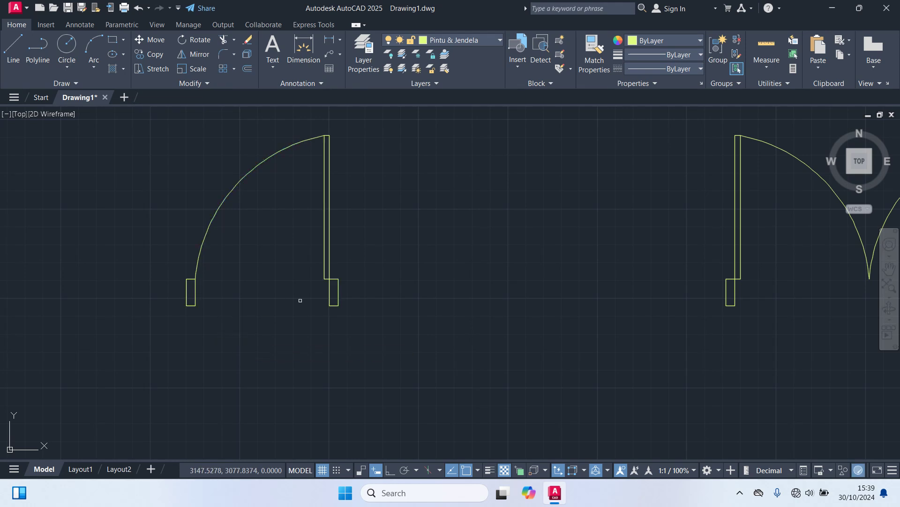
Mirror the single door block about a vertical axis through its lower-right frame corner, keeping the source object.
{"action": "left_click", "coordinate": [213, 217]}
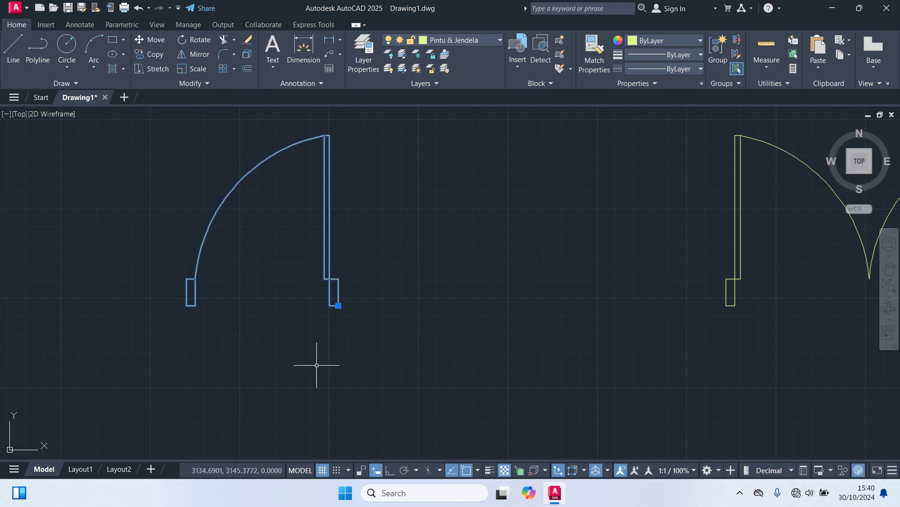
{"action": "type", "text": "mi"}
{"action": "key", "text": "Return"}
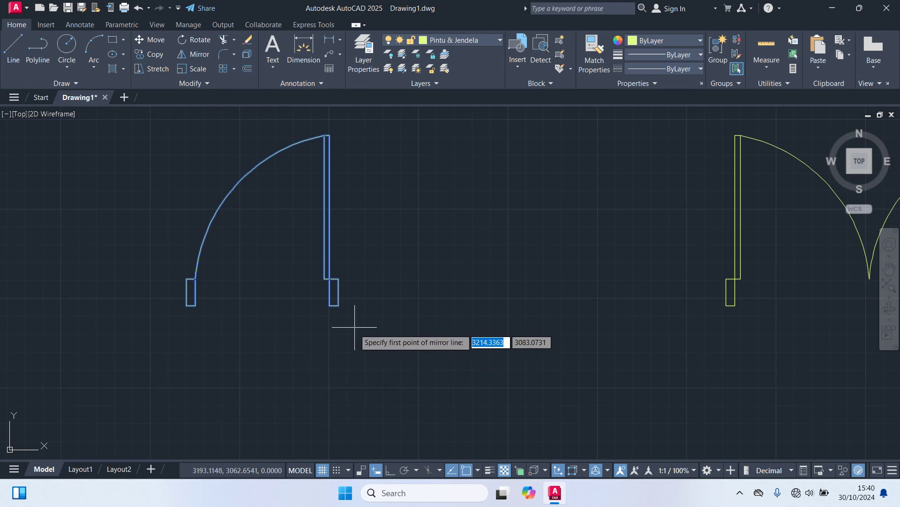
{"action": "left_click", "coordinate": [338, 307]}
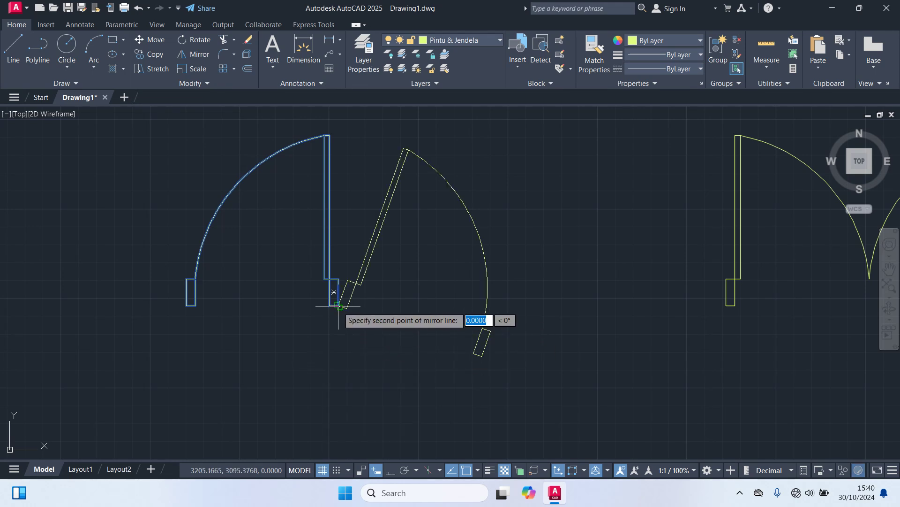
{"action": "left_click", "coordinate": [338, 334]}
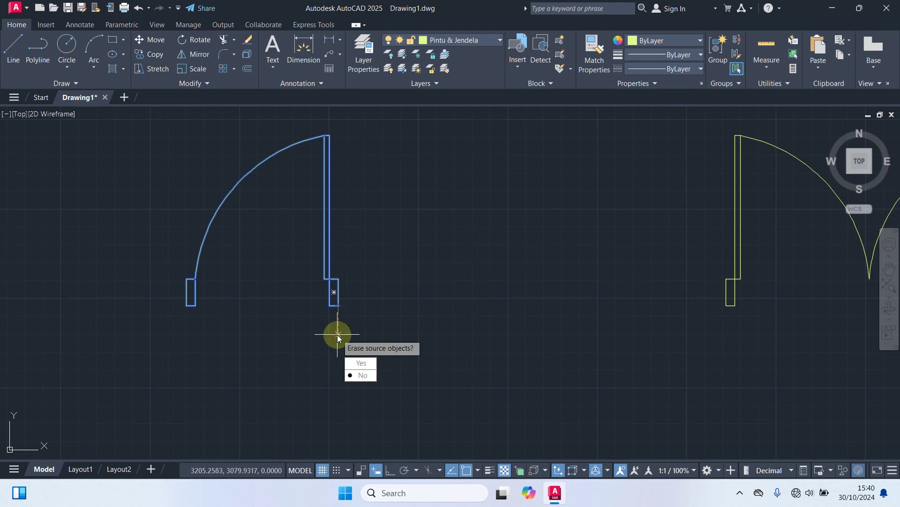
{"action": "left_click", "coordinate": [359, 373]}
Mirror both single doors downward about a horizontal axis through their shared lower corner, keeping the source objects.
{"action": "left_click", "coordinate": [514, 337]}
{"action": "left_click", "coordinate": [103, 267]}
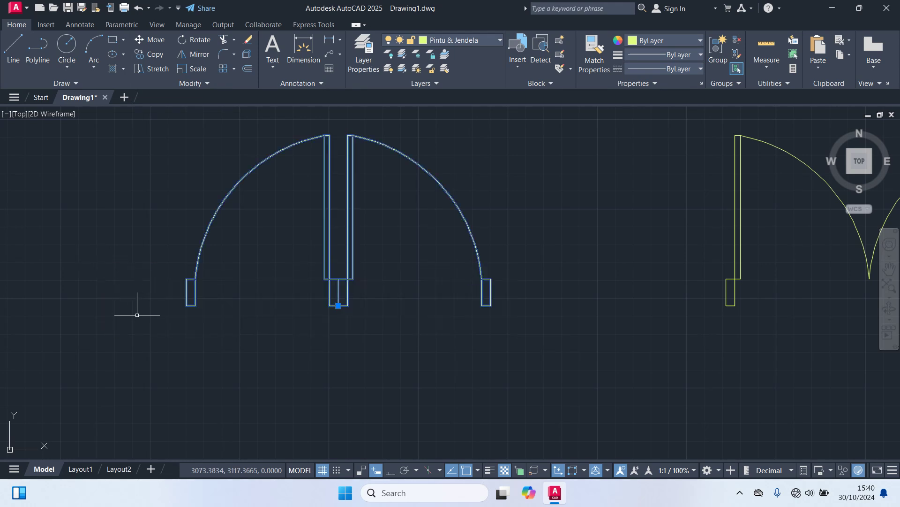
{"action": "type", "text": "i"}
{"action": "key", "text": "Return"}
{"action": "left_click", "coordinate": [338, 306]}
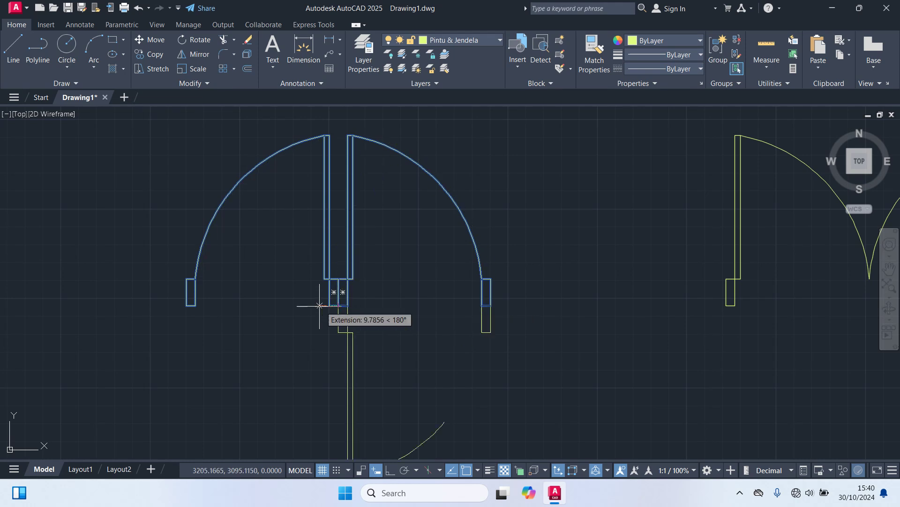
{"action": "left_click", "coordinate": [163, 306]}
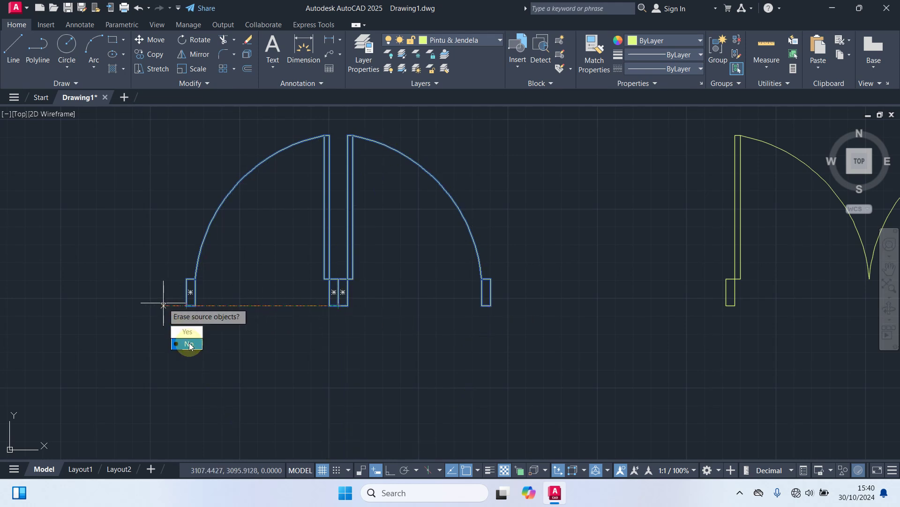
{"action": "key", "text": "Return"}
Copy the group of four single doors to the left, using their shared centre point as base point.
{"action": "scroll", "coordinate": [123, 265], "scroll_direction": "down", "scroll_amount": 2}
{"action": "middle_click_drag", "start_coordinate": [123, 264], "coordinate": [142, 233]}
{"action": "middle_click_drag", "start_coordinate": [220, 271], "coordinate": [305, 313]}
{"action": "left_click", "coordinate": [471, 351]}
{"action": "left_click", "coordinate": [211, 261]}
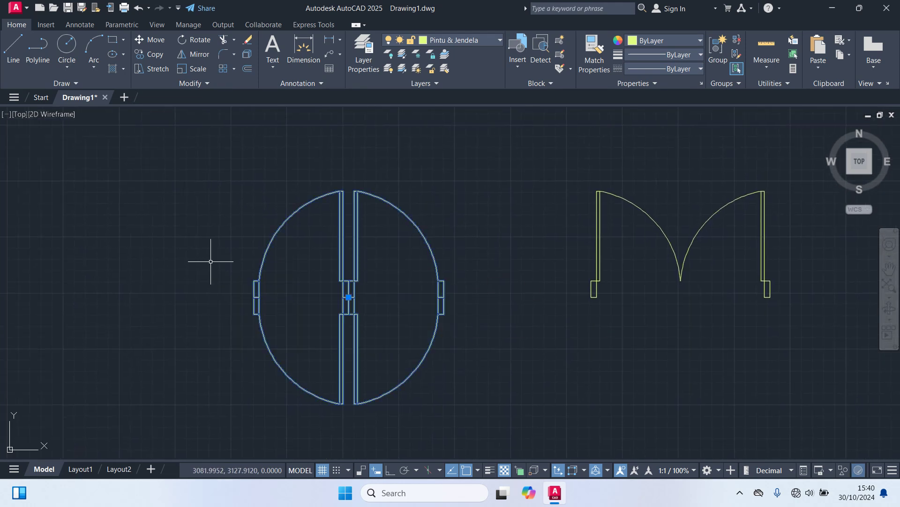
{"action": "type", "text": "m"}
{"action": "key", "text": "Return"}
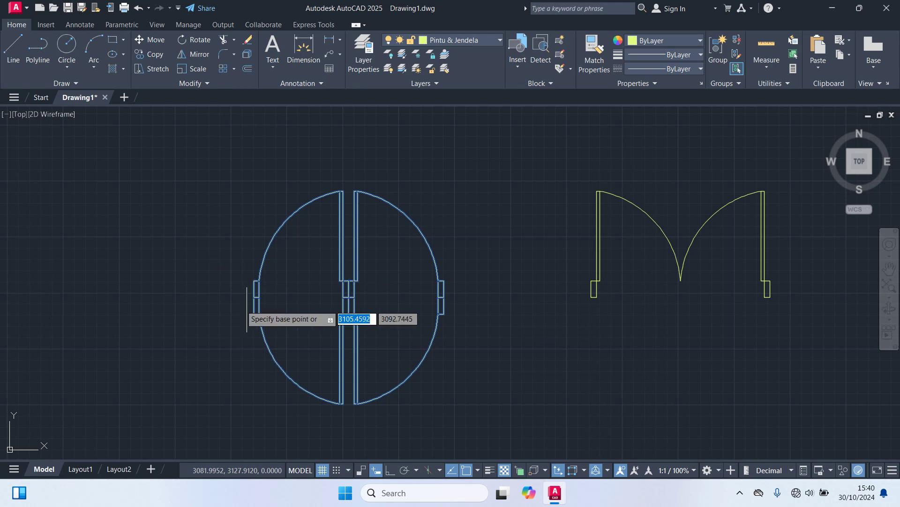
{"action": "left_click", "coordinate": [347, 297]}
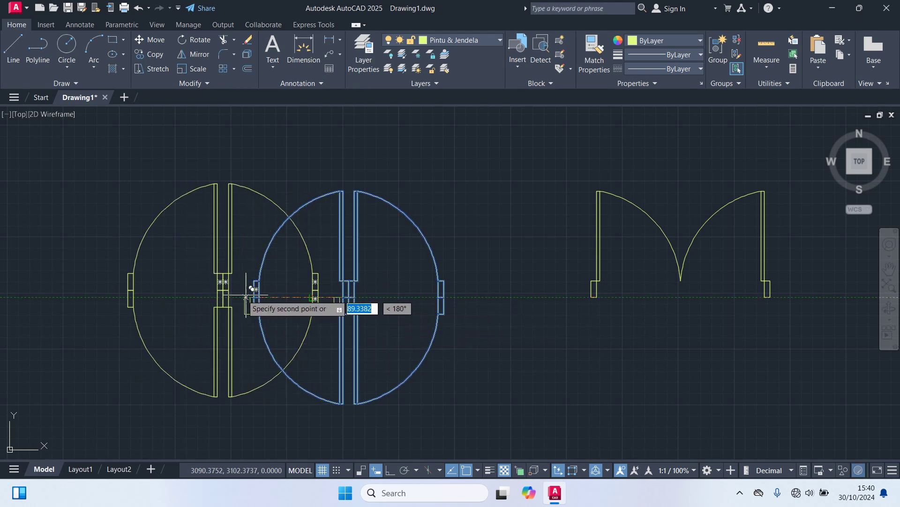
{"action": "left_click", "coordinate": [188, 313]}
Move the copied group of four doors by its centre point to the empty area above the original doors.
{"action": "middle_click_drag", "start_coordinate": [201, 256], "coordinate": [406, 297]}
{"action": "left_click", "coordinate": [444, 341]}
{"action": "left_click", "coordinate": [394, 268]}
{"action": "type", "text": "m"}
{"action": "key", "text": "Return"}
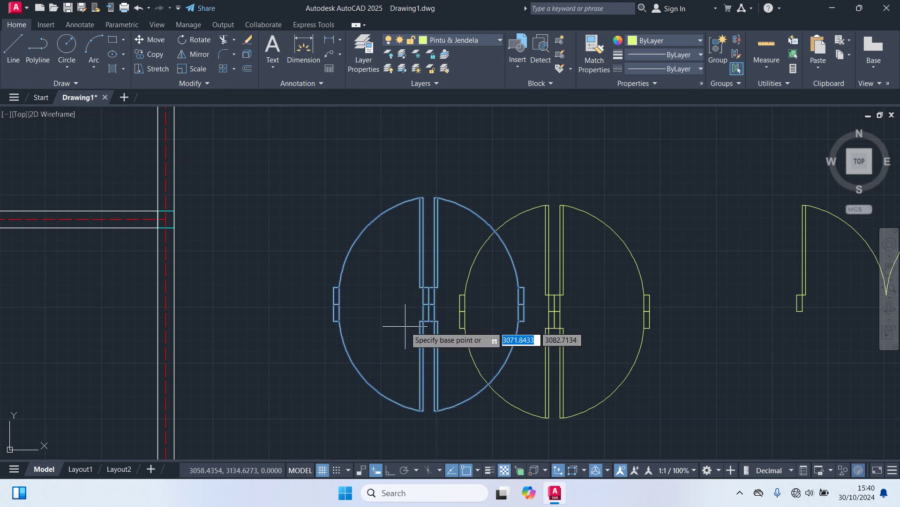
{"action": "left_click", "coordinate": [429, 303]}
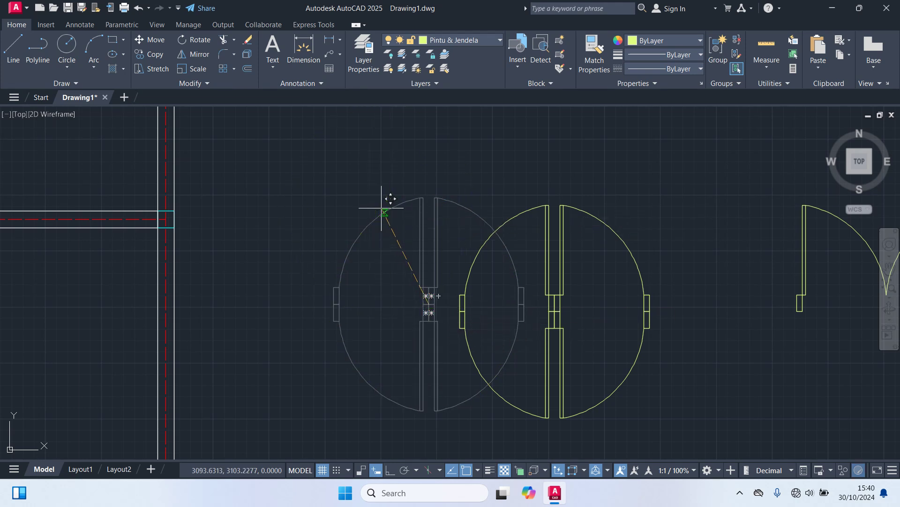
{"action": "middle_click_drag", "start_coordinate": [371, 202], "coordinate": [208, 337]}
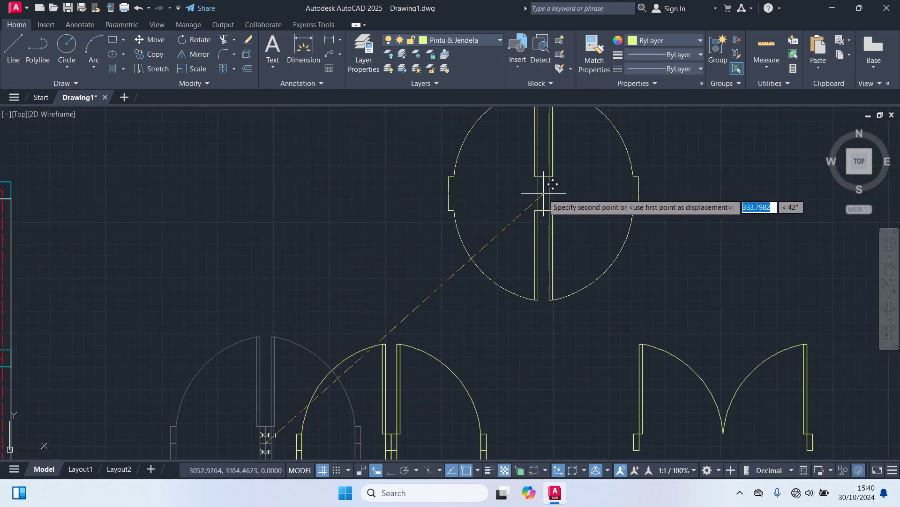
{"action": "left_click", "coordinate": [526, 187]}
Rotate the moved group of four doors by 90 degrees about its centre point.
{"action": "middle_click_drag", "start_coordinate": [482, 257], "coordinate": [411, 335]}
{"action": "left_click_drag", "start_coordinate": [577, 339], "coordinate": [289, 201]}
{"action": "type", "text": "r"}
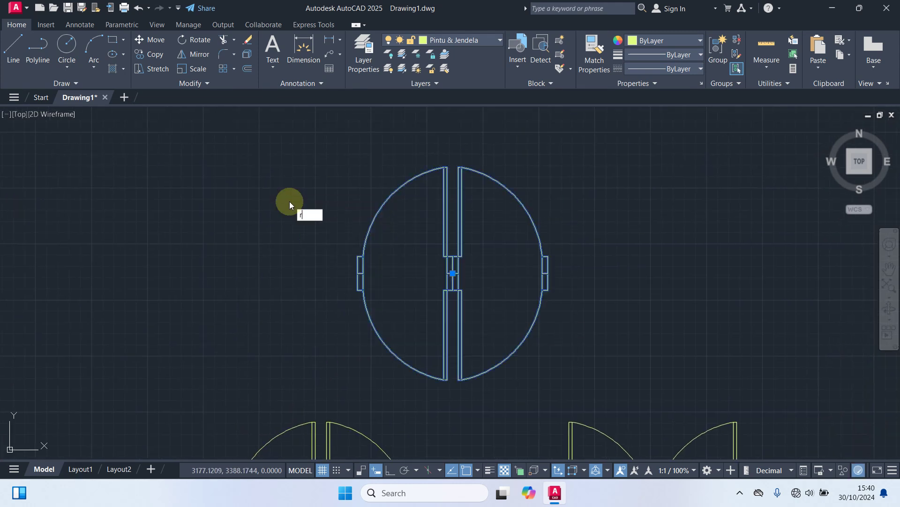
{"action": "type", "text": "o"}
{"action": "key", "text": "Return"}
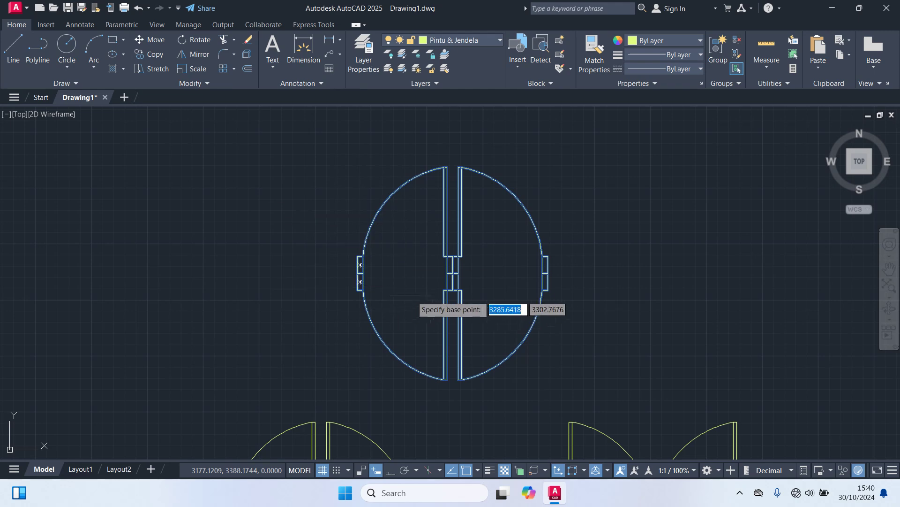
{"action": "scroll", "coordinate": [441, 293], "scroll_direction": "up", "scroll_amount": 2}
{"action": "left_click", "coordinate": [459, 262]}
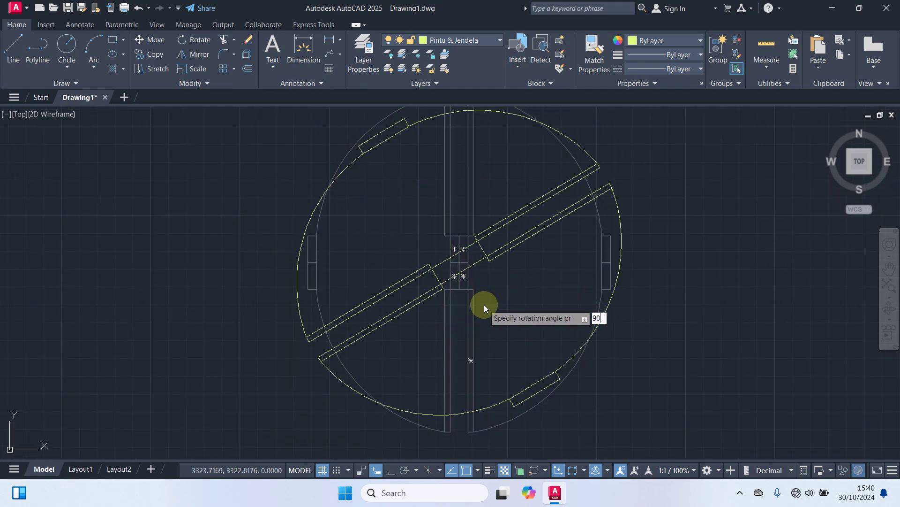
{"action": "key", "text": "Return"}
Draw a 5 by 15 rectangle in the empty area below the upright group of four doors.
{"action": "scroll", "coordinate": [483, 306], "scroll_direction": "down", "scroll_amount": 4}
{"action": "middle_click_drag", "start_coordinate": [564, 400], "coordinate": [547, 296]}
{"action": "scroll", "coordinate": [547, 295], "scroll_direction": "down", "scroll_amount": 2}
{"action": "middle_click_drag", "start_coordinate": [507, 354], "coordinate": [520, 262]}
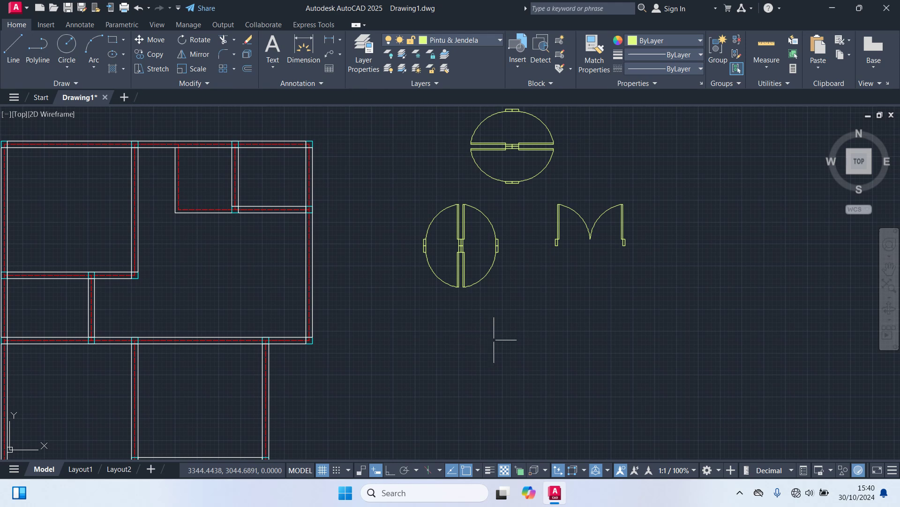
{"action": "type", "text": "rec"}
{"action": "key", "text": "Return"}
{"action": "scroll", "coordinate": [419, 422], "scroll_direction": "up", "scroll_amount": 2}
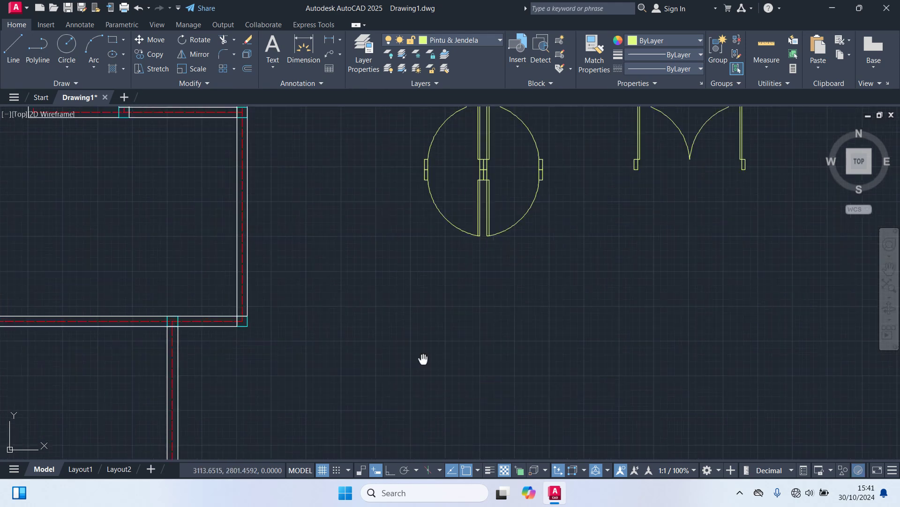
{"action": "left_click", "coordinate": [417, 250]}
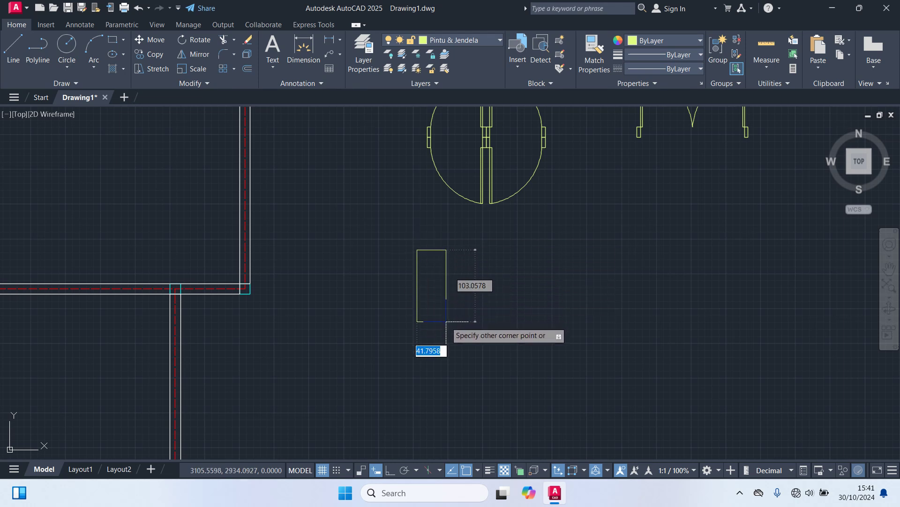
{"action": "type", "text": "5"}
{"action": "key", "text": "Tab"}
{"action": "type", "text": "15"}
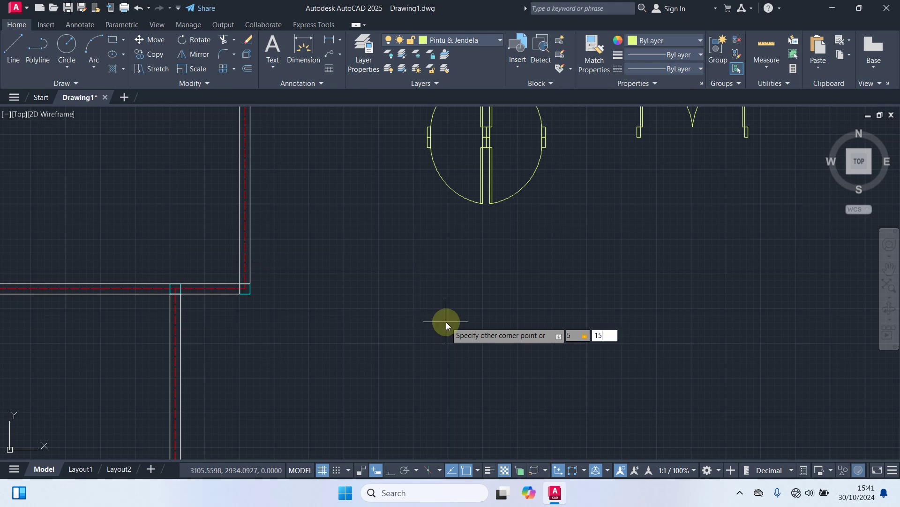
{"action": "key", "text": "Return"}
{"action": "scroll", "coordinate": [420, 237], "scroll_direction": "up", "scroll_amount": 4}
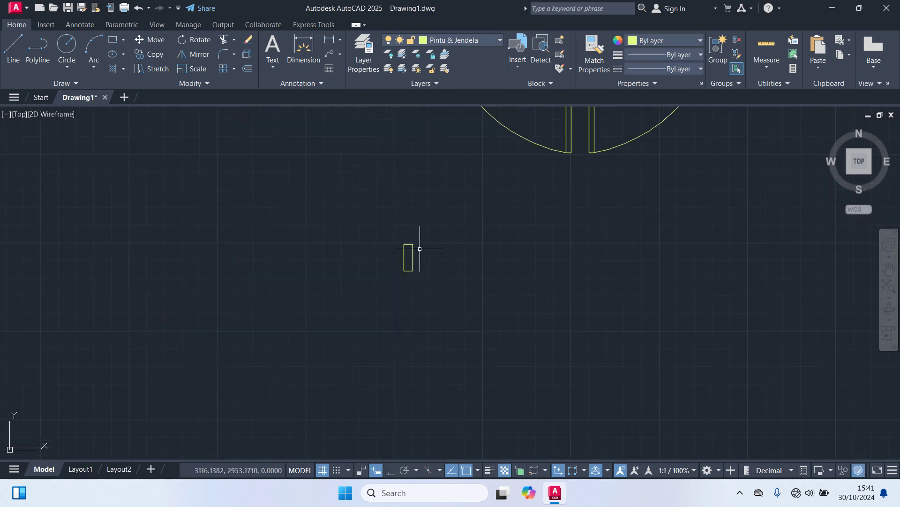
Draw a 30-unit horizontal line to the right from the small rectangle's upper-right corner.
{"action": "type", "text": "l"}
{"action": "key", "text": "Return"}
{"action": "scroll", "coordinate": [420, 255], "scroll_direction": "up", "scroll_amount": 2}
{"action": "left_click", "coordinate": [407, 238]}
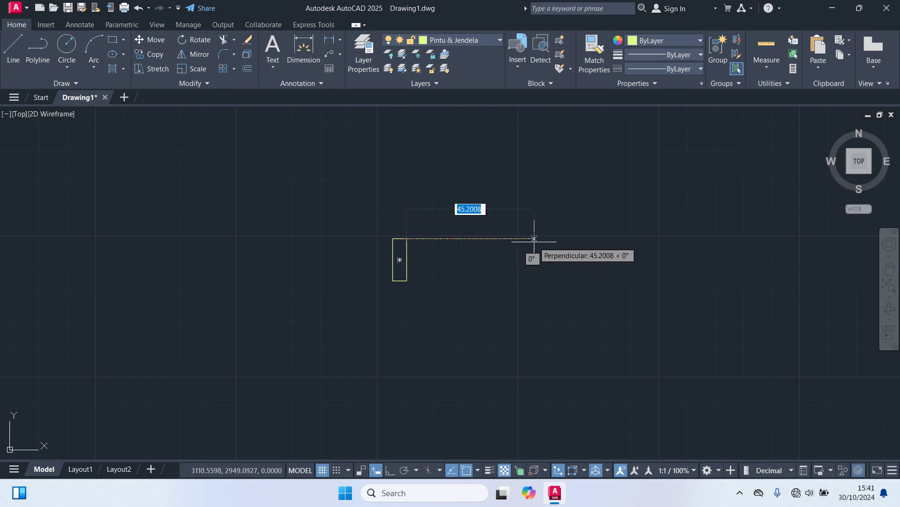
{"action": "type", "text": "3"}
{"action": "key", "text": "Return"}
{"action": "key", "text": "Return"}
Copy the horizontal line from the rectangle's upper-right corner down to its lower-right corner.
{"action": "scroll", "coordinate": [328, 282], "scroll_direction": "up", "scroll_amount": 3}
{"action": "left_click", "coordinate": [326, 232]}
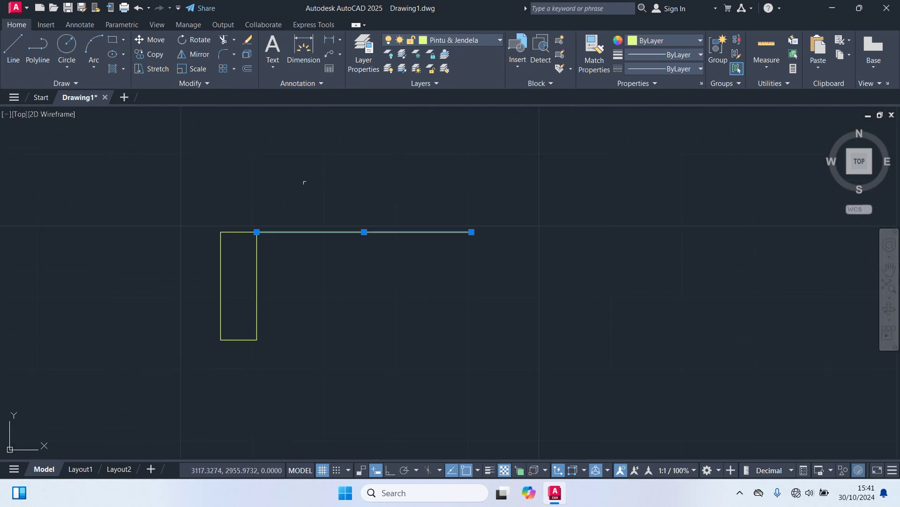
{"action": "type", "text": "co"}
{"action": "key", "text": "Return"}
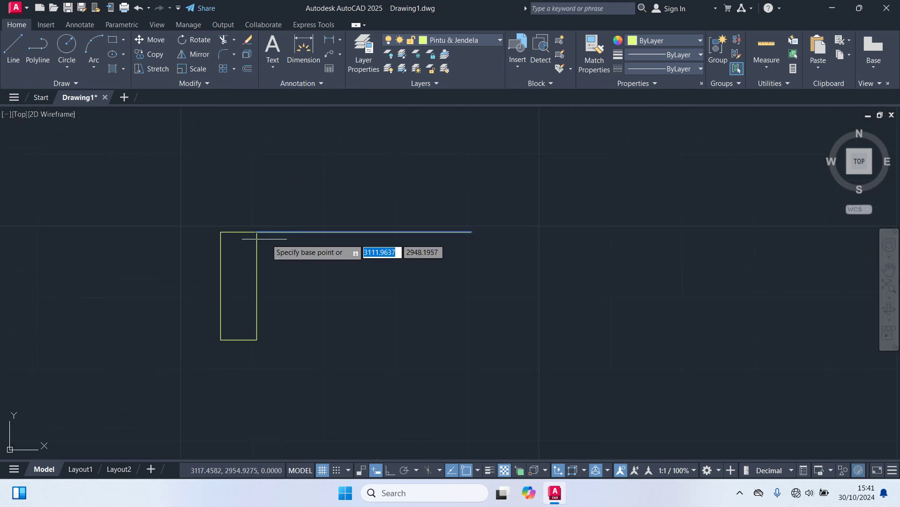
{"action": "left_click", "coordinate": [256, 231]}
{"action": "left_click", "coordinate": [257, 339]}
{"action": "key", "text": "Return"}
Copy the small rectangle by its upper-left corner to the right end of the upper line, closing the window frame.
{"action": "left_click", "coordinate": [257, 286]}
{"action": "type", "text": "m"}
{"action": "key", "text": "Return"}
{"action": "left_click", "coordinate": [220, 232]}
{"action": "left_click", "coordinate": [472, 231]}
{"action": "key", "text": "Escape"}
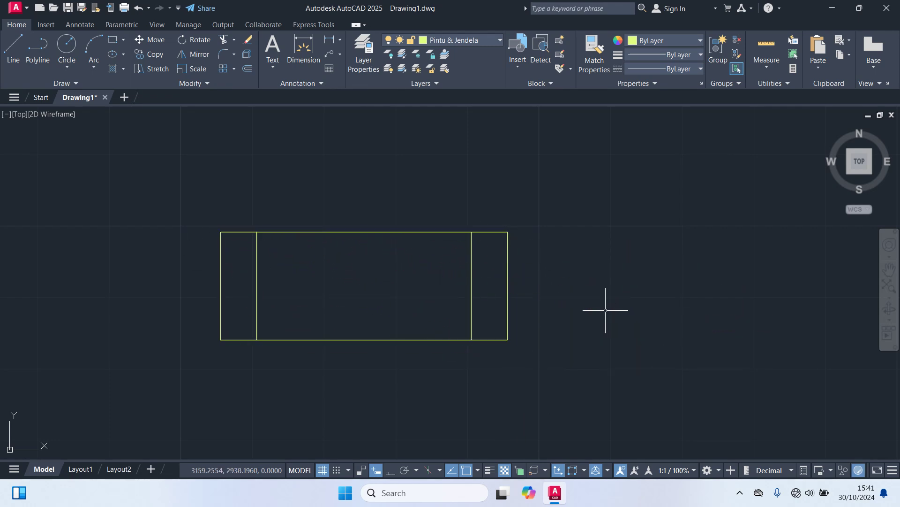
Draw the glass line between the midpoints of the two end rectangles' inner edges.
{"action": "type", "text": "l"}
{"action": "key", "text": "Return"}
{"action": "left_click", "coordinate": [257, 285]}
{"action": "left_click", "coordinate": [471, 286]}
{"action": "key", "text": "Escape"}
{"action": "middle_click_drag", "start_coordinate": [590, 338], "coordinate": [596, 261]}
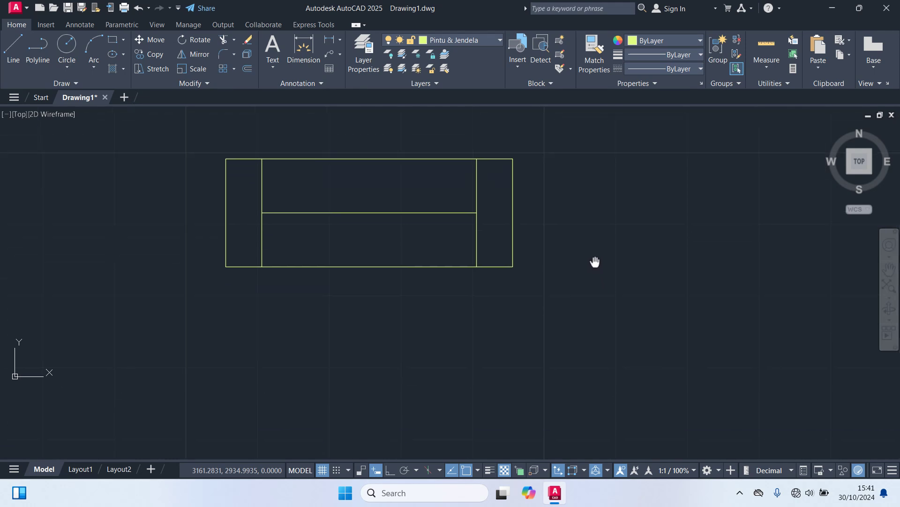
Copy the window's left end rectangle straight down into the empty area below the window.
{"action": "left_click", "coordinate": [224, 254]}
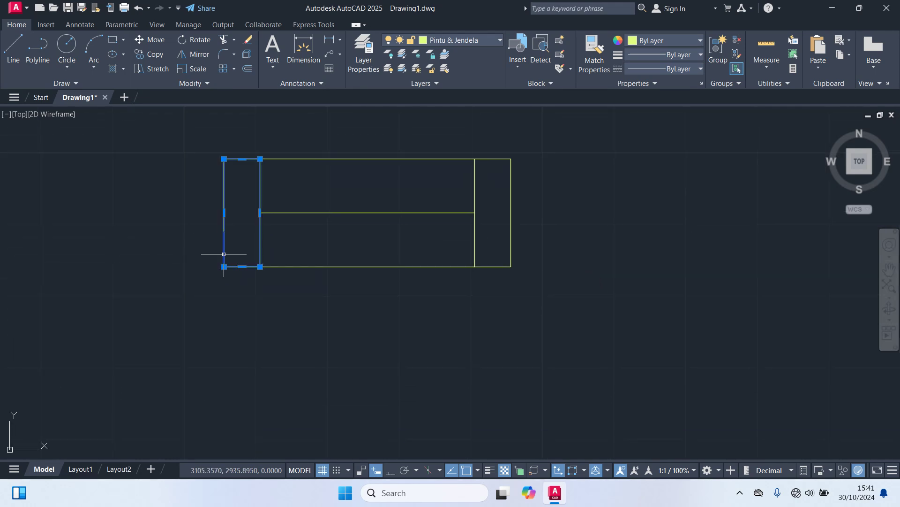
{"action": "type", "text": "m"}
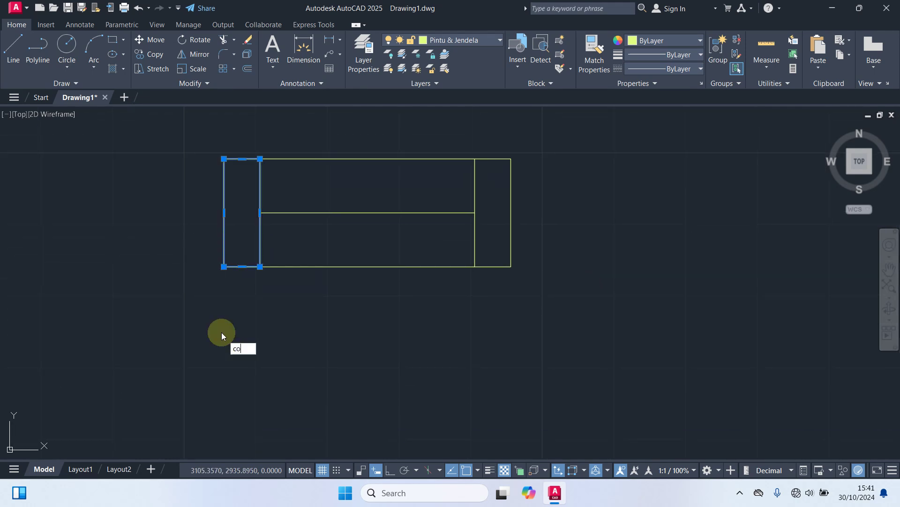
{"action": "key", "text": "Return"}
{"action": "left_click", "coordinate": [260, 159]}
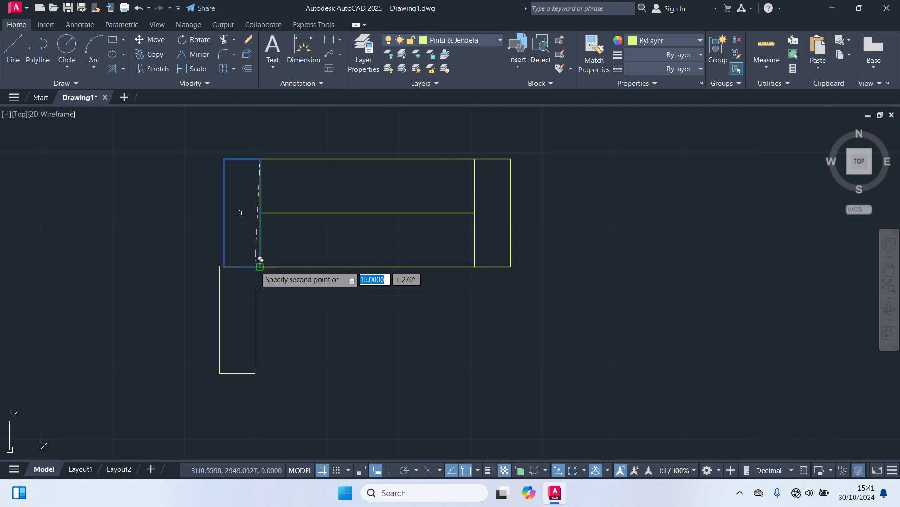
{"action": "left_click", "coordinate": [260, 326]}
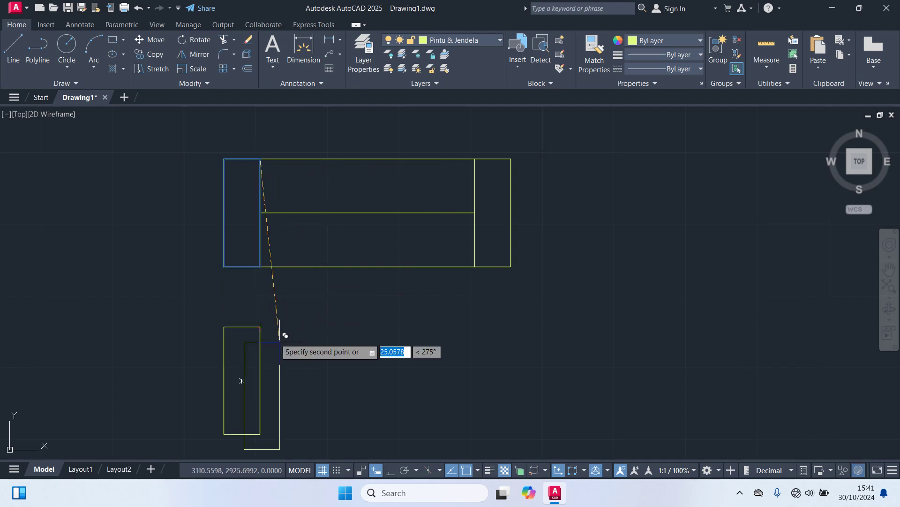
Draw a 60-unit horizontal line to the right from the lower rectangle's upper-right corner.
{"action": "type", "text": "l"}
{"action": "key", "text": "Return"}
{"action": "left_click", "coordinate": [261, 326]}
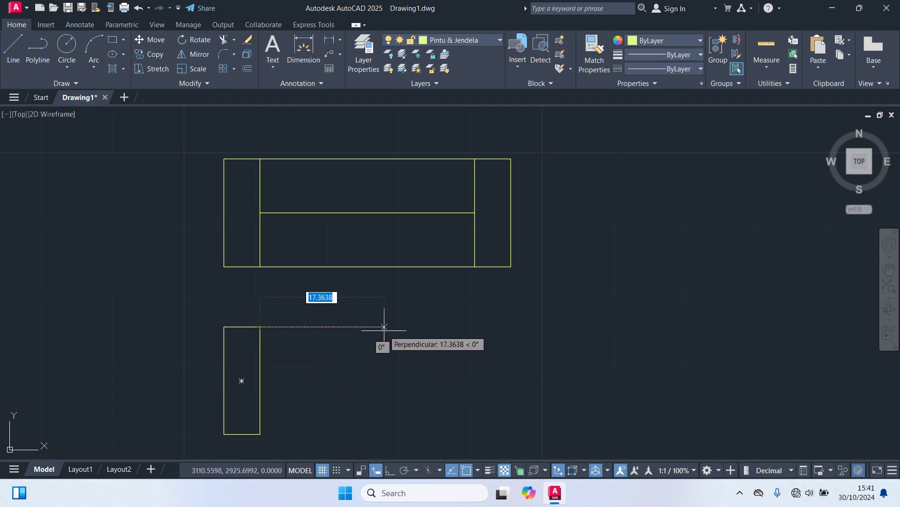
{"action": "type", "text": "6"}
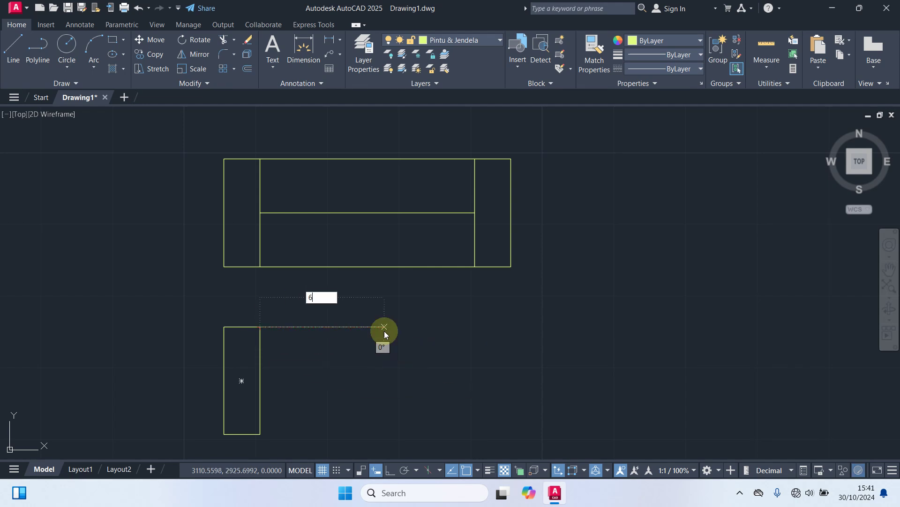
{"action": "type", "text": "0"}
{"action": "key", "text": "Return"}
{"action": "key", "text": "Return"}
Copy the 60-unit line from the lower rectangle's upper-right corner to its lower-right corner.
{"action": "middle_click_drag", "start_coordinate": [367, 396], "coordinate": [392, 358]}
{"action": "left_click", "coordinate": [340, 288]}
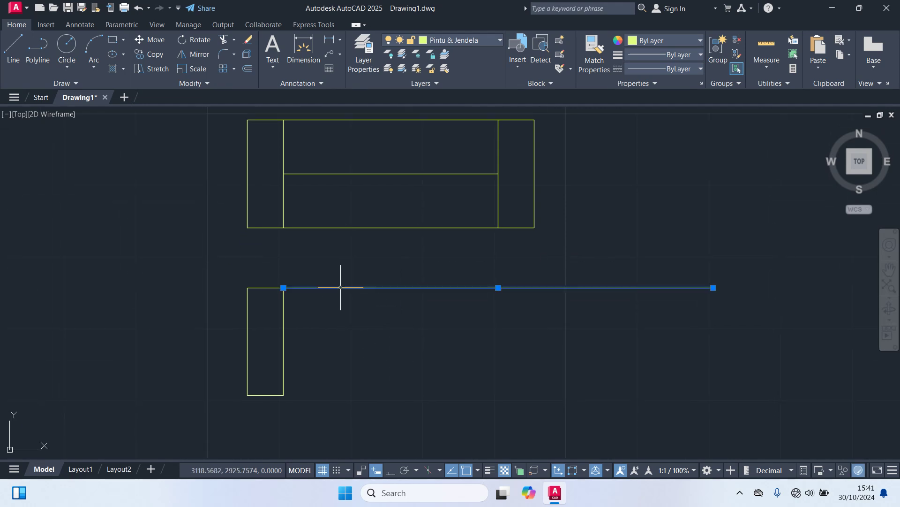
{"action": "type", "text": "o"}
{"action": "key", "text": "Return"}
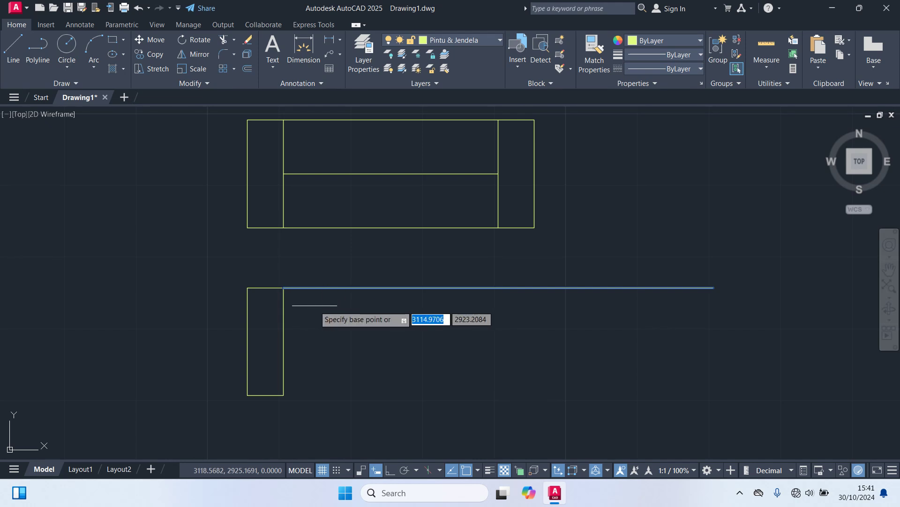
{"action": "left_click", "coordinate": [283, 288]}
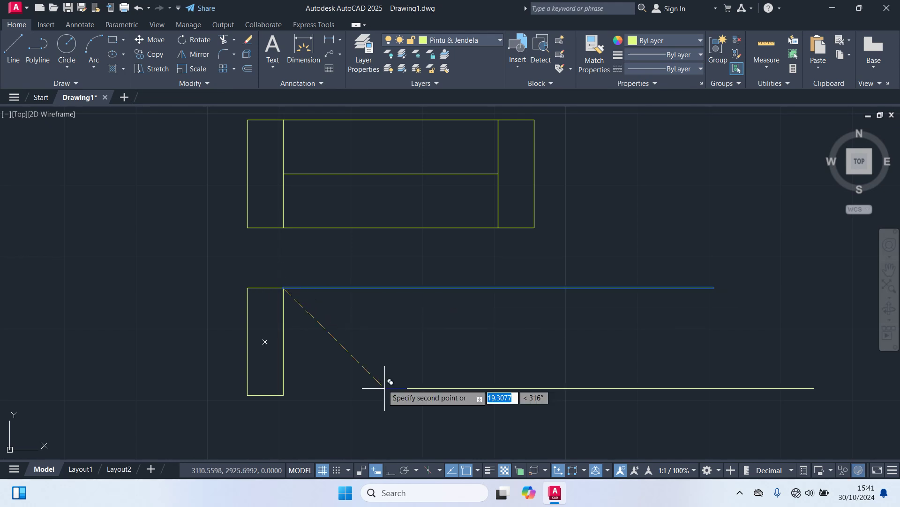
{"action": "left_click", "coordinate": [283, 394]}
{"action": "key", "text": "Escape"}
Copy the lower rectangle by its upper-left corner to the right end of the 60-unit upper line.
{"action": "left_click", "coordinate": [284, 367]}
{"action": "type", "text": "co"}
{"action": "key", "text": "Return"}
{"action": "left_click", "coordinate": [248, 288]}
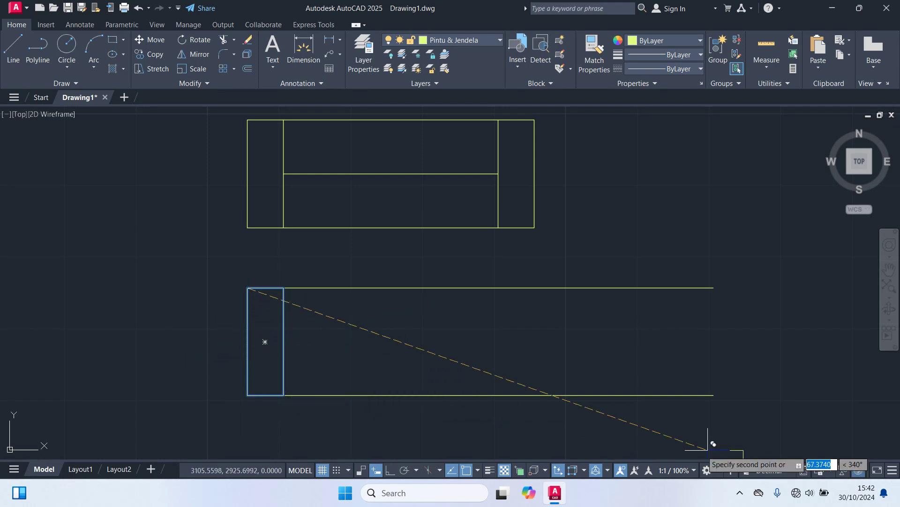
{"action": "middle_click_drag", "start_coordinate": [664, 335], "coordinate": [464, 355]}
{"action": "key", "text": "Escape"}
Draw the lower window's glass line between the midpoints of its end rectangles' inner edges.
{"action": "type", "text": "l"}
{"action": "key", "text": "Return"}
{"action": "left_click", "coordinate": [66, 362]}
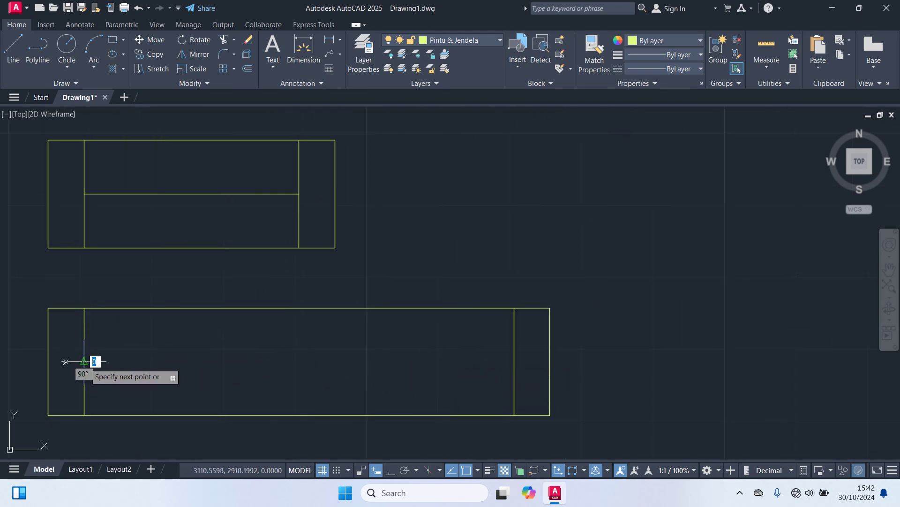
{"action": "left_click", "coordinate": [514, 362]}
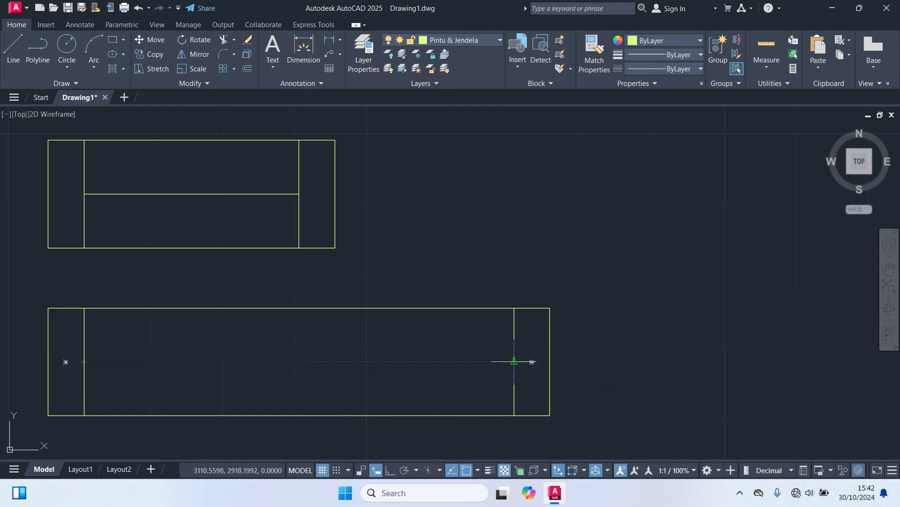
{"action": "key", "text": "Escape"}
Copy the lower window's three long lines and right end rectangle onto that rectangle's outer upper corner, forming a double window.
{"action": "left_click", "coordinate": [574, 472]}
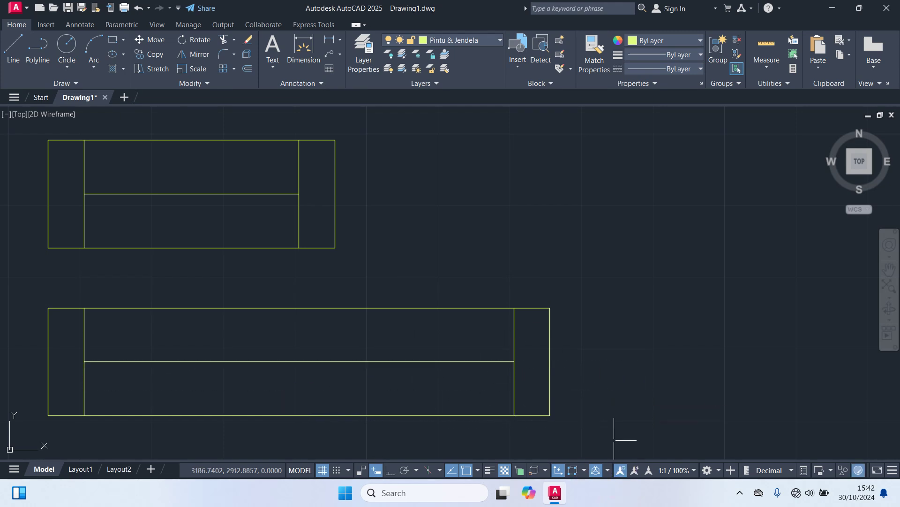
{"action": "left_click", "coordinate": [584, 440]}
{"action": "left_click", "coordinate": [436, 292]}
{"action": "type", "text": "c"}
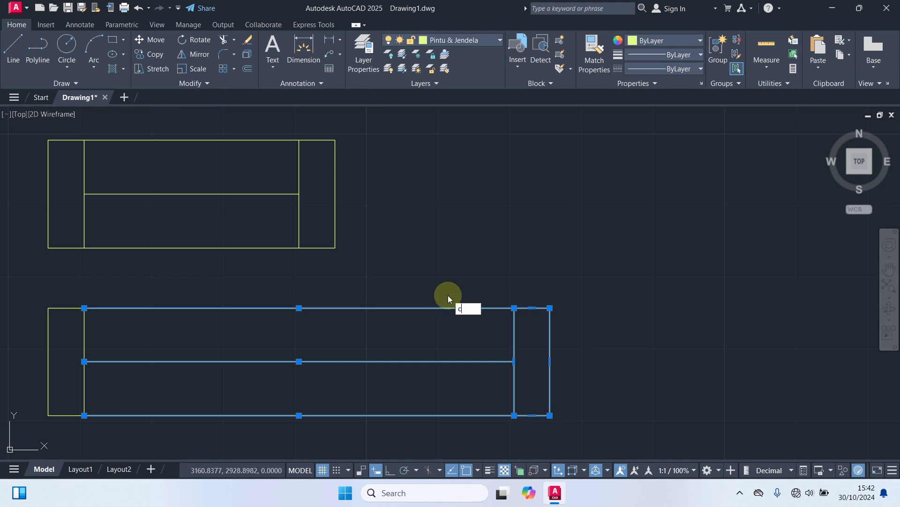
{"action": "type", "text": "o"}
{"action": "key", "text": "Return"}
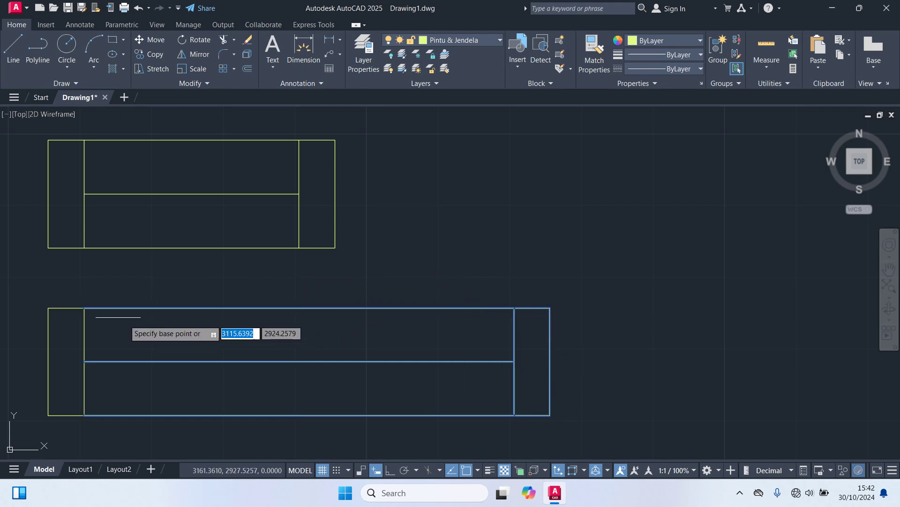
{"action": "left_click", "coordinate": [85, 308]}
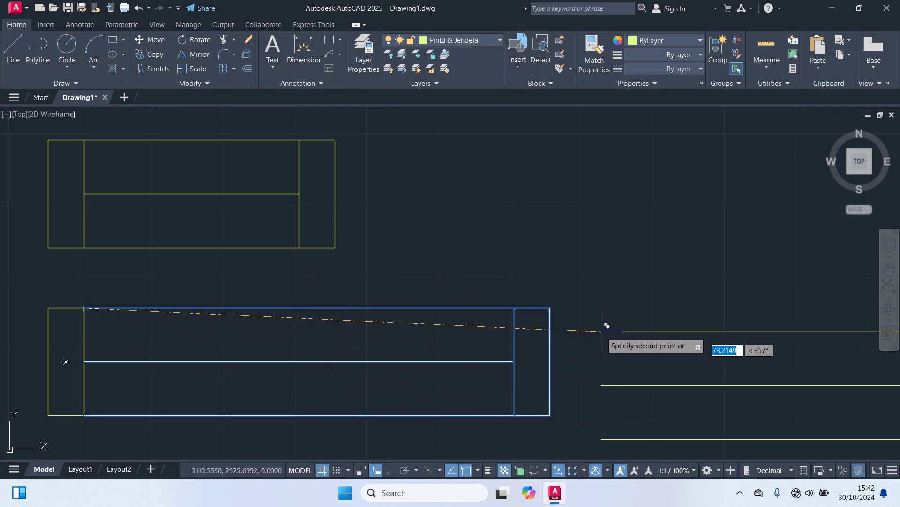
{"action": "scroll", "coordinate": [558, 323], "scroll_direction": "down", "scroll_amount": 2}
{"action": "middle_click_drag", "start_coordinate": [539, 330], "coordinate": [425, 284]}
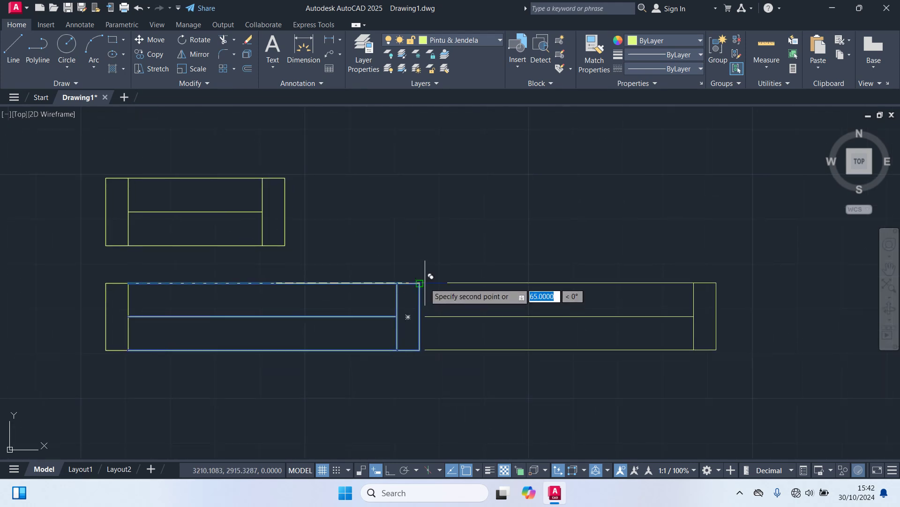
{"action": "key", "text": "Escape"}
{"action": "middle_click_drag", "start_coordinate": [503, 239], "coordinate": [518, 245]}
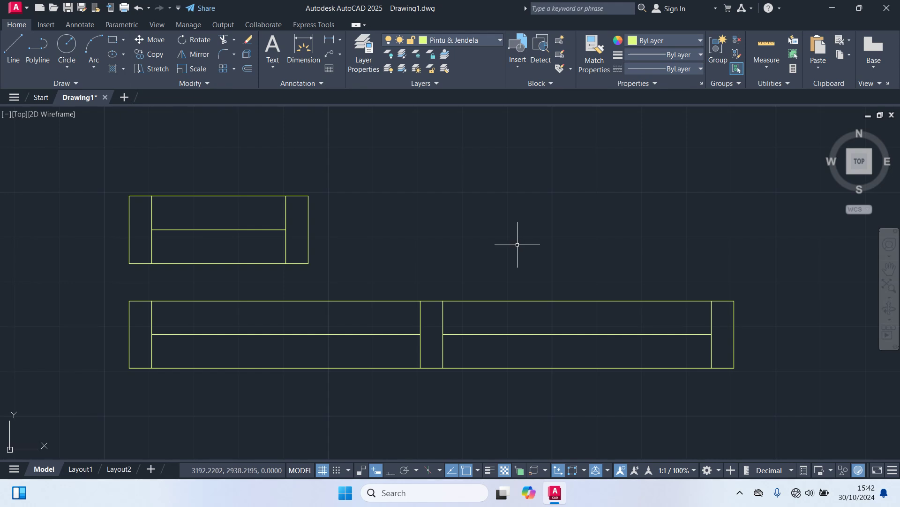
Define the small upper window as block "Jendela 1" with the midpoint of its glass line as base point.
{"action": "key", "text": "Return"}
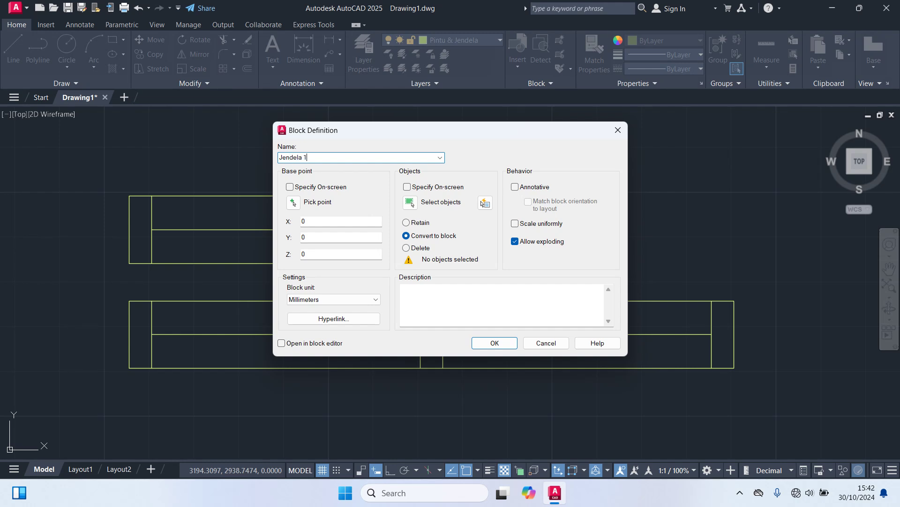
{"action": "left_click", "coordinate": [293, 202]}
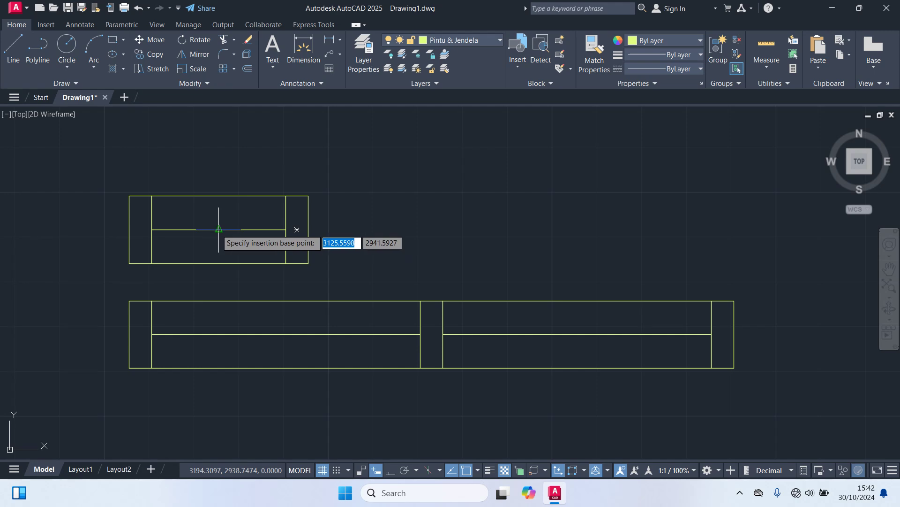
{"action": "left_click", "coordinate": [215, 230]}
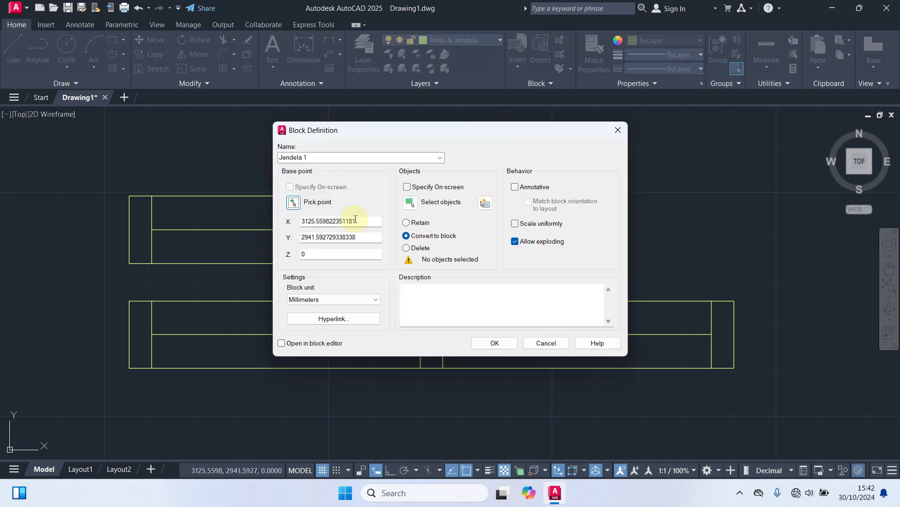
{"action": "left_click", "coordinate": [409, 202]}
{"action": "left_click", "coordinate": [330, 277]}
{"action": "left_click", "coordinate": [71, 143]}
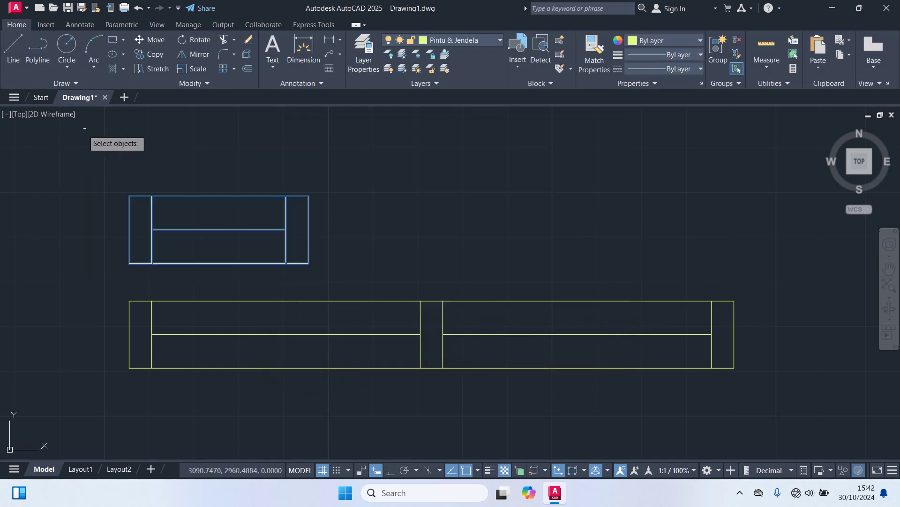
{"action": "key", "text": "Return"}
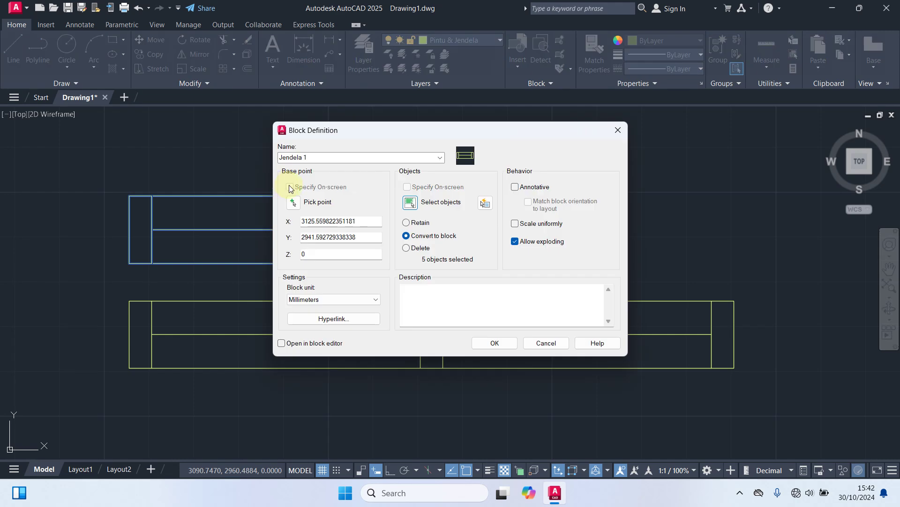
{"action": "left_click", "coordinate": [497, 343]}
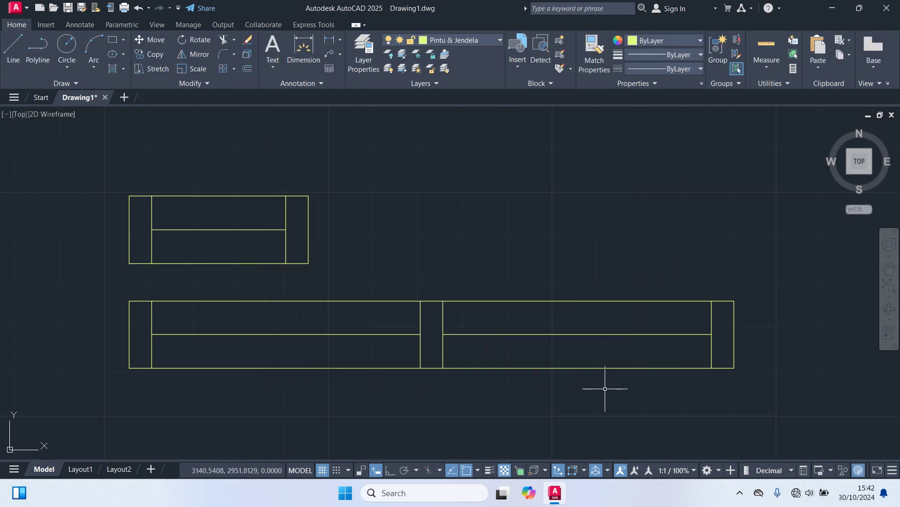
Start another block definition.
{"action": "type", "text": "c"}
{"action": "key", "text": "BackSpace"}
{"action": "type", "text": "b"}
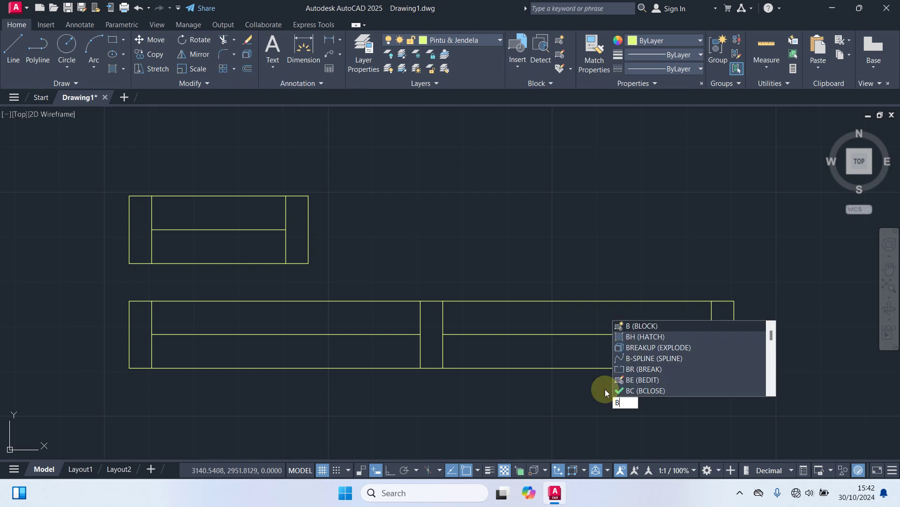
Define the long two-pane window as block "Jendela 2", with its base point at the centre of the middle post.
{"action": "key", "text": "Return"}
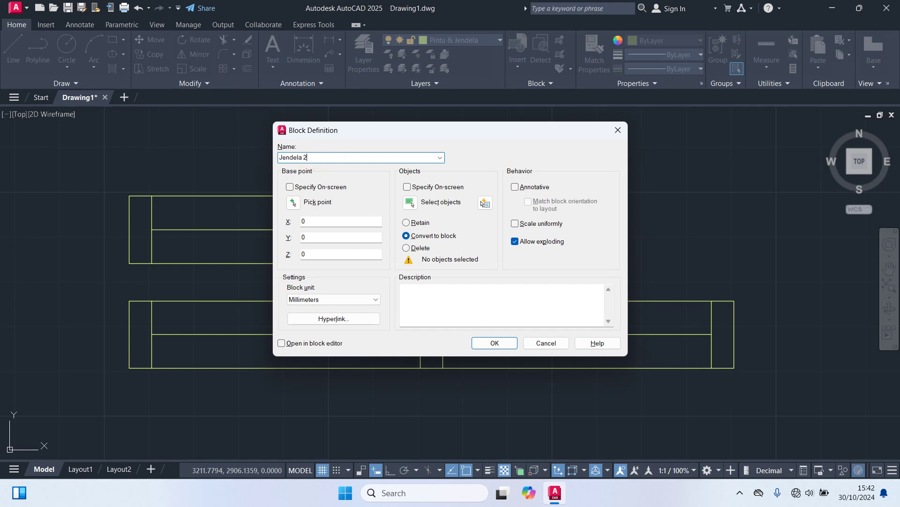
{"action": "left_click", "coordinate": [294, 203]}
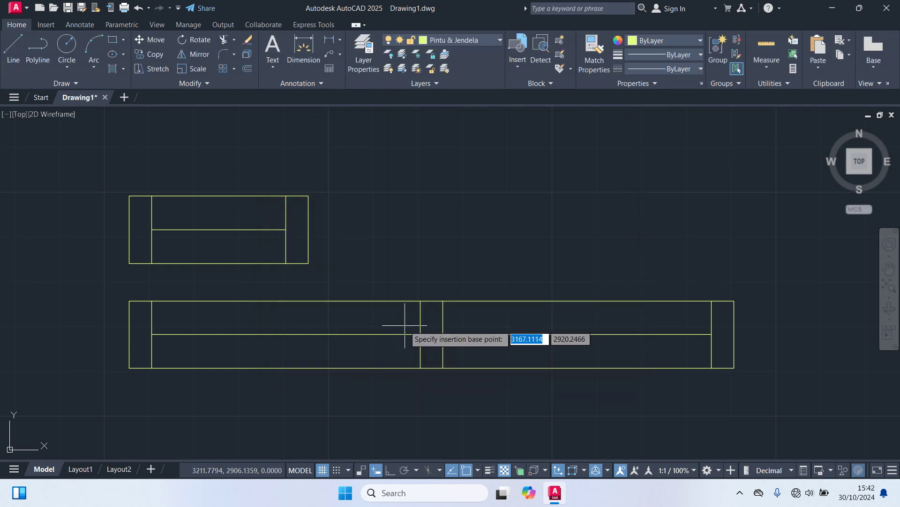
{"action": "left_click", "coordinate": [430, 334]}
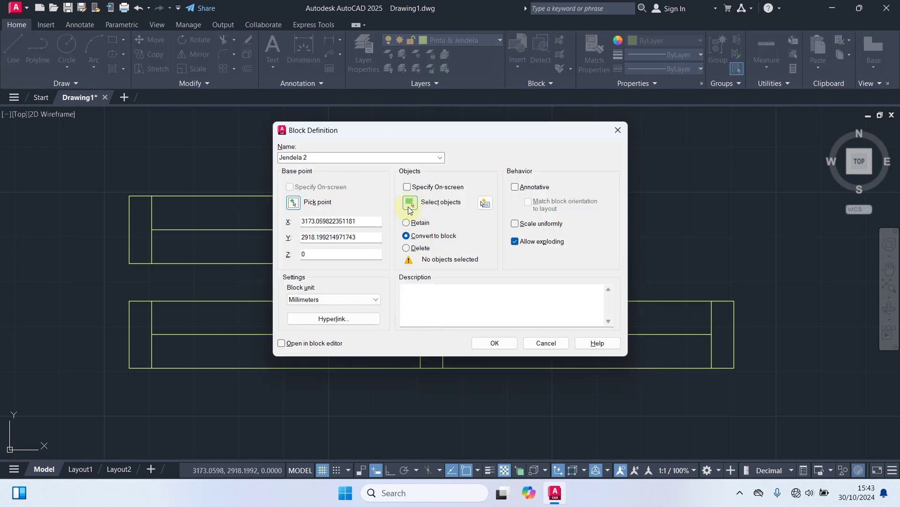
{"action": "left_click", "coordinate": [412, 203]}
{"action": "left_click", "coordinate": [755, 399]}
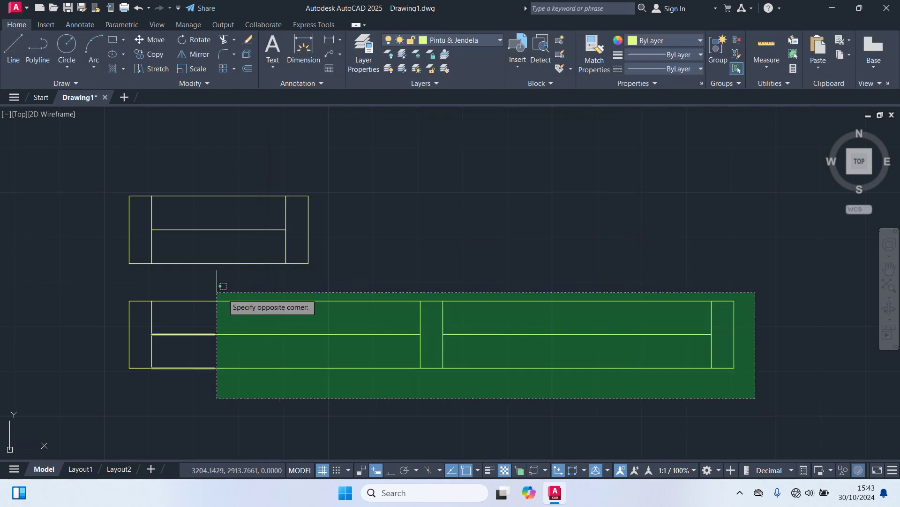
{"action": "left_click", "coordinate": [103, 297]}
{"action": "key", "text": "Return"}
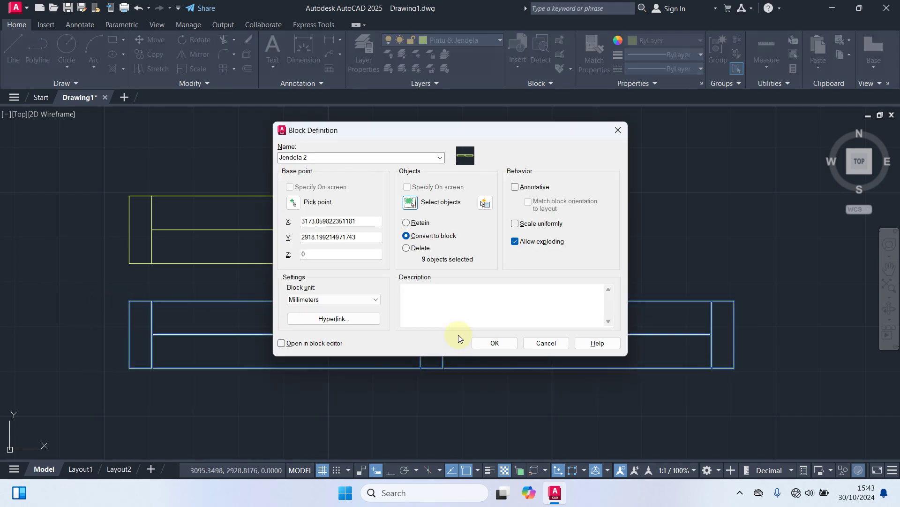
{"action": "left_click", "coordinate": [495, 342]}
Copy the short and long window blocks together horizontally into the empty space between the originals and the floor plan.
{"action": "scroll", "coordinate": [479, 297], "scroll_direction": "down", "scroll_amount": 1}
{"action": "scroll", "coordinate": [547, 279], "scroll_direction": "down", "scroll_amount": 1}
{"action": "left_click", "coordinate": [501, 374]}
{"action": "left_click", "coordinate": [122, 291]}
{"action": "middle_click_drag", "start_coordinate": [127, 285], "coordinate": [349, 305]}
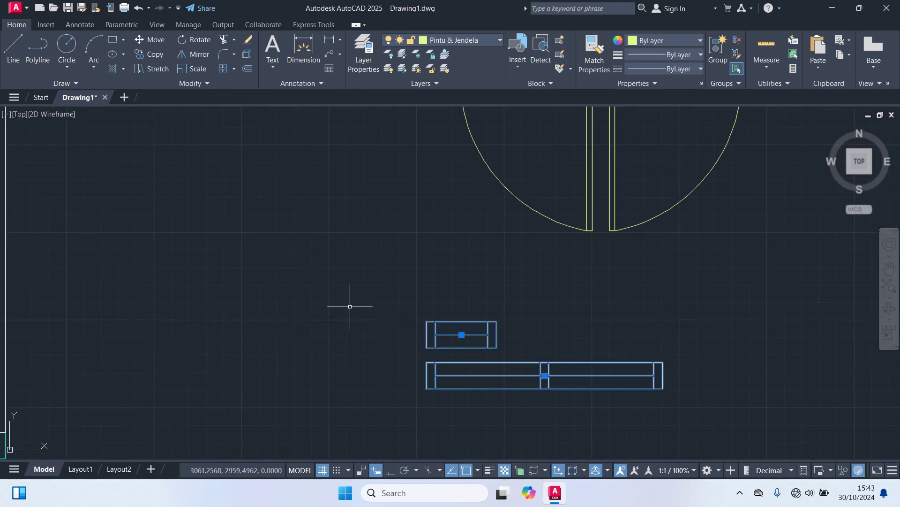
{"action": "type", "text": "m"}
{"action": "key", "text": "Return"}
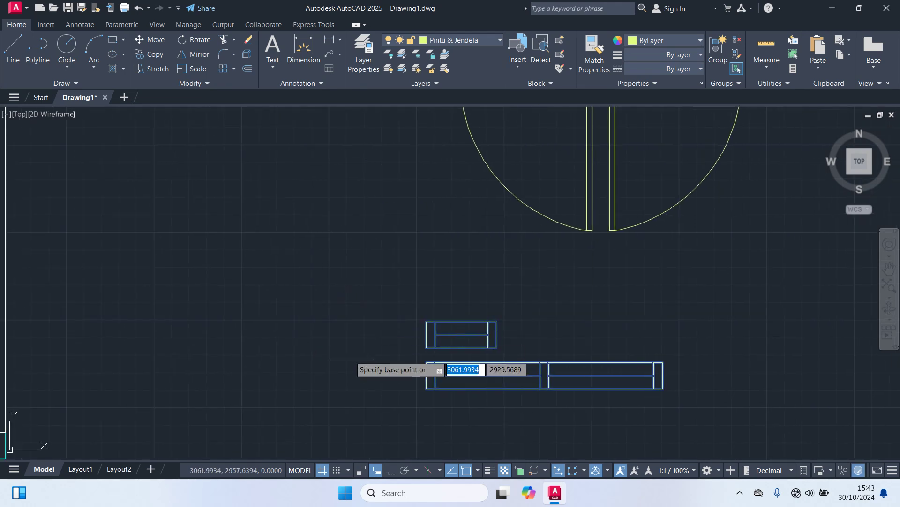
{"action": "left_click", "coordinate": [426, 393]}
{"action": "left_click", "coordinate": [87, 388]}
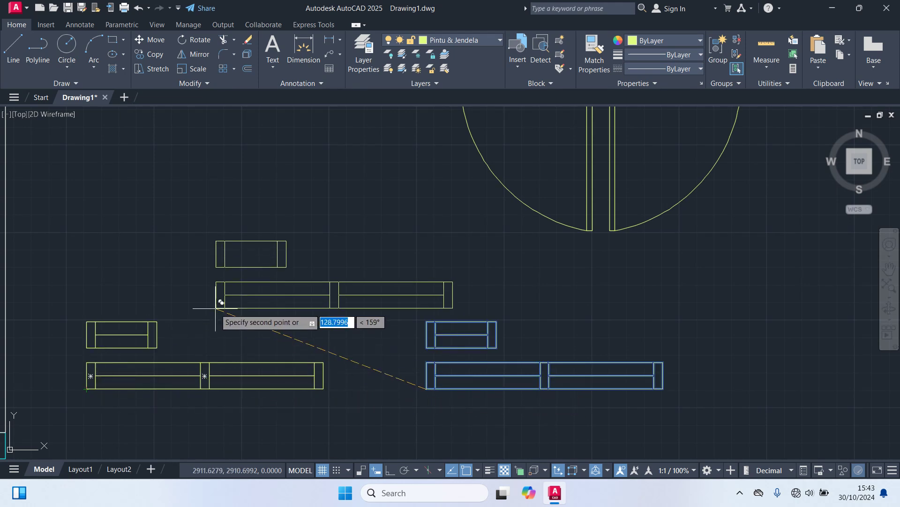
Rotate the two copied window blocks 90° about the long window's lower-left corner.
{"action": "middle_click_drag", "start_coordinate": [241, 309], "coordinate": [498, 303]}
{"action": "left_click", "coordinate": [442, 415]}
{"action": "left_click", "coordinate": [325, 276]}
{"action": "type", "text": "ro"}
{"action": "key", "text": "Return"}
{"action": "left_click", "coordinate": [343, 383]}
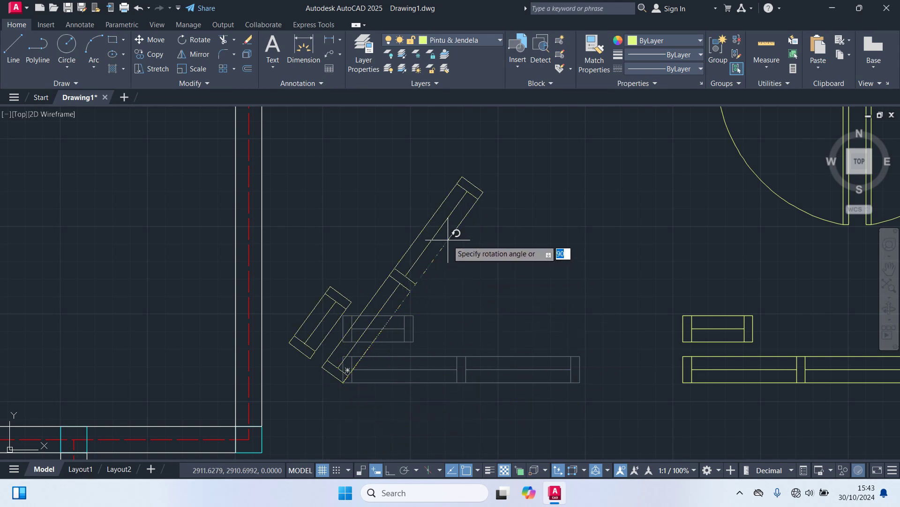
{"action": "key", "text": "Return"}
Move the two vertical window blocks horizontally to sit just beside the original horizontal windows.
{"action": "left_click", "coordinate": [369, 407]}
{"action": "left_click", "coordinate": [289, 345]}
{"action": "type", "text": "m"}
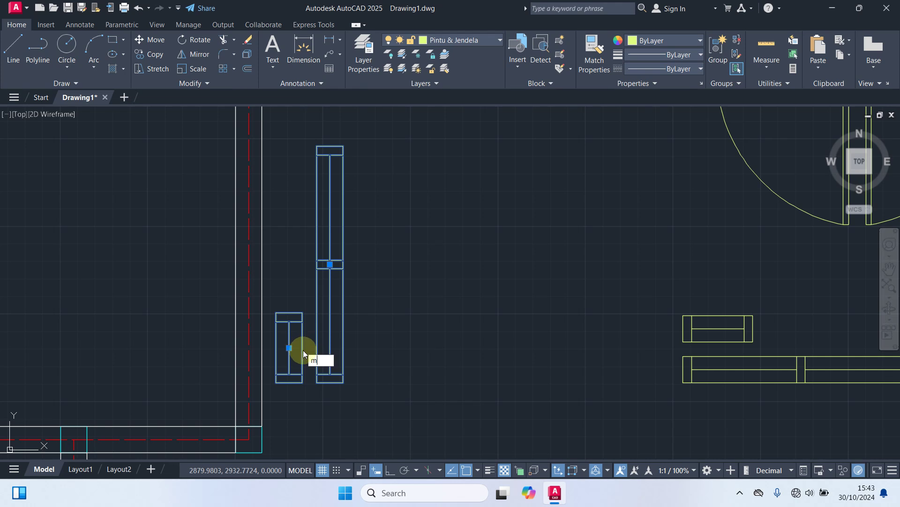
{"action": "key", "text": "Return"}
{"action": "left_click", "coordinate": [346, 387]}
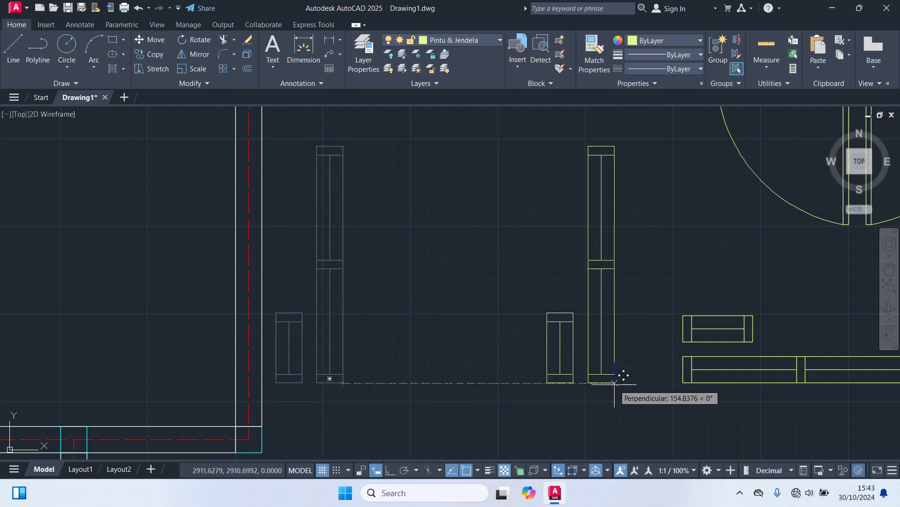
{"action": "left_click", "coordinate": [652, 383]}
Copy the double door block to the middle of the wall above the plan's lowest room, with the leaves opening upward.
{"action": "scroll", "coordinate": [503, 277], "scroll_direction": "down", "scroll_amount": 5}
{"action": "scroll", "coordinate": [503, 266], "scroll_direction": "down", "scroll_amount": 2}
{"action": "mouse_move", "coordinate": [662, 259]}
{"action": "middle_mouse_down"}
{"action": "mouse_move", "coordinate": [533, 338]}
{"action": "mouse_move", "coordinate": [657, 221]}
{"action": "middle_mouse_up"}
{"action": "left_click", "coordinate": [586, 276]}
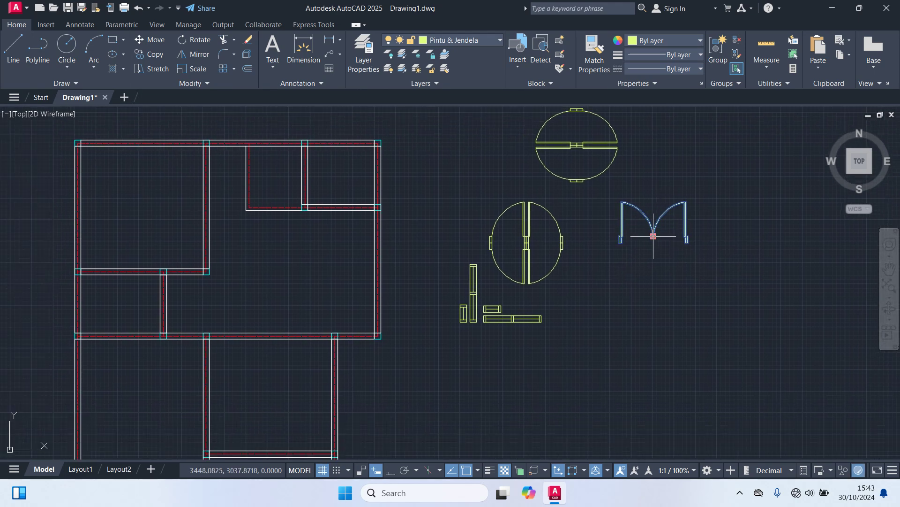
{"action": "type", "text": "c"}
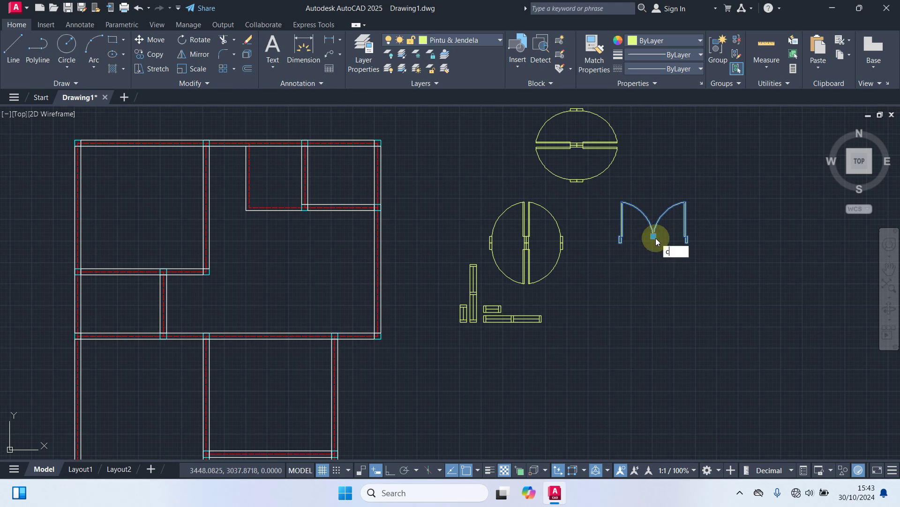
{"action": "type", "text": "o"}
{"action": "key", "text": "Return"}
{"action": "scroll", "coordinate": [653, 244], "scroll_direction": "up", "scroll_amount": 2}
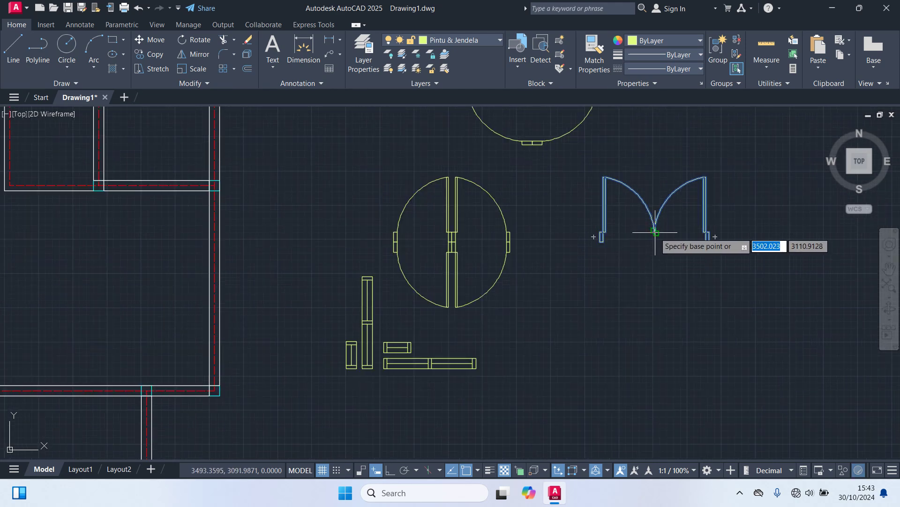
{"action": "left_click", "coordinate": [654, 236]}
{"action": "scroll", "coordinate": [582, 300], "scroll_direction": "down", "scroll_amount": 3}
{"action": "scroll", "coordinate": [624, 251], "scroll_direction": "up", "scroll_amount": 1}
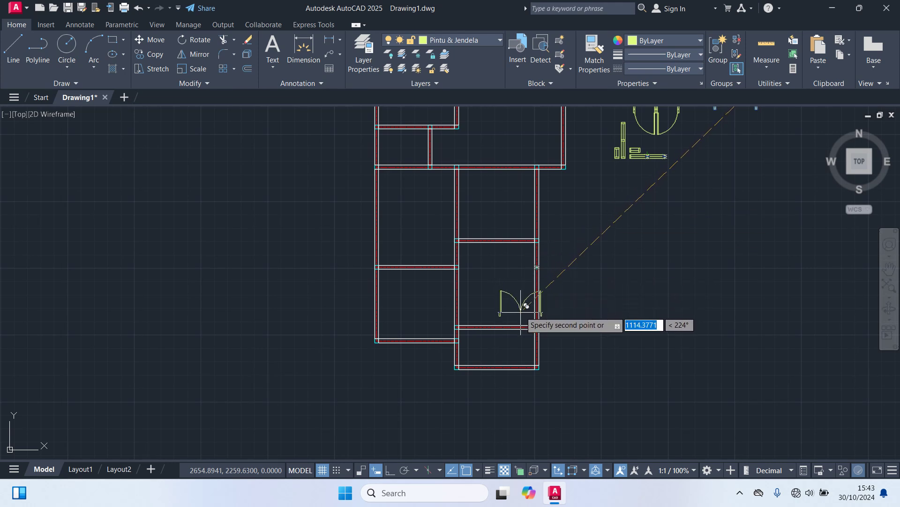
{"action": "scroll", "coordinate": [518, 332], "scroll_direction": "up", "scroll_amount": 4}
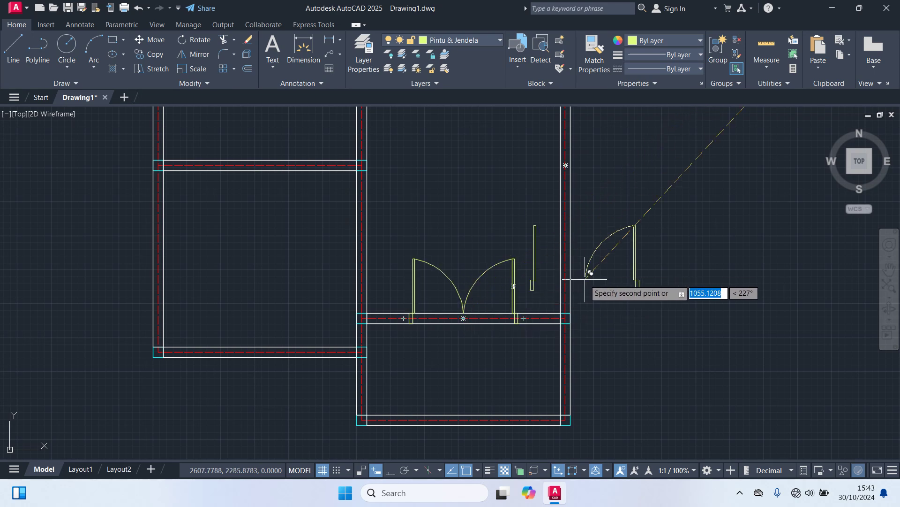
{"action": "key", "text": "Escape"}
Copy the lower-left door of the vertically split door set to the right end of the lower-left room's upper wall.
{"action": "scroll", "coordinate": [509, 301], "scroll_direction": "down", "scroll_amount": 2}
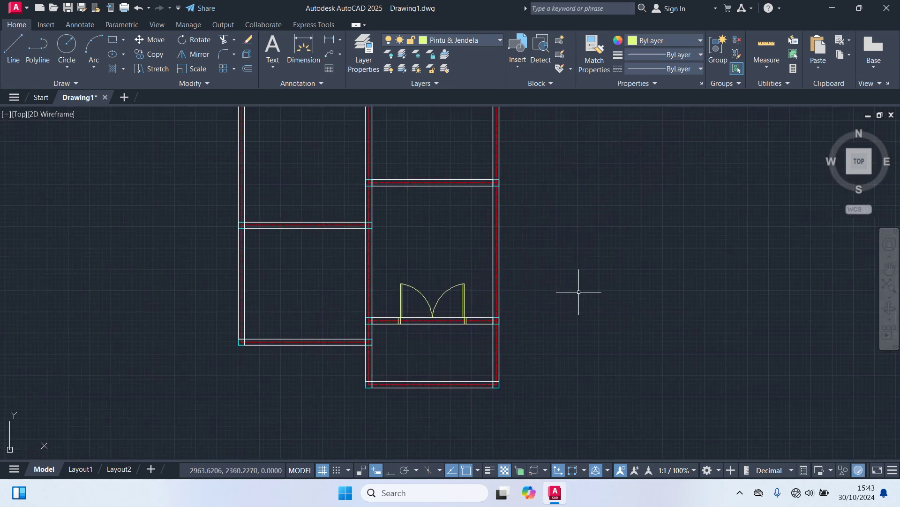
{"action": "scroll", "coordinate": [578, 286], "scroll_direction": "down", "scroll_amount": 3}
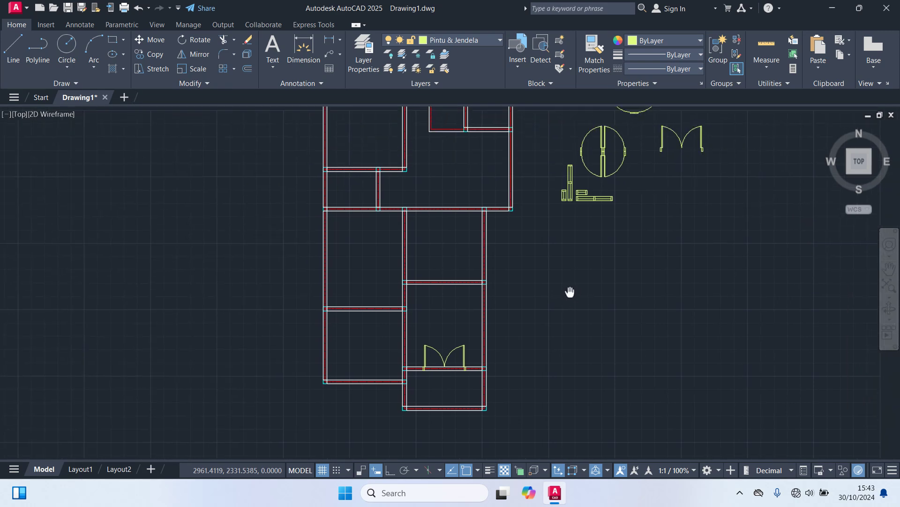
{"action": "type", "text": "co"}
{"action": "key", "text": "Return"}
{"action": "scroll", "coordinate": [603, 155], "scroll_direction": "up", "scroll_amount": 8}
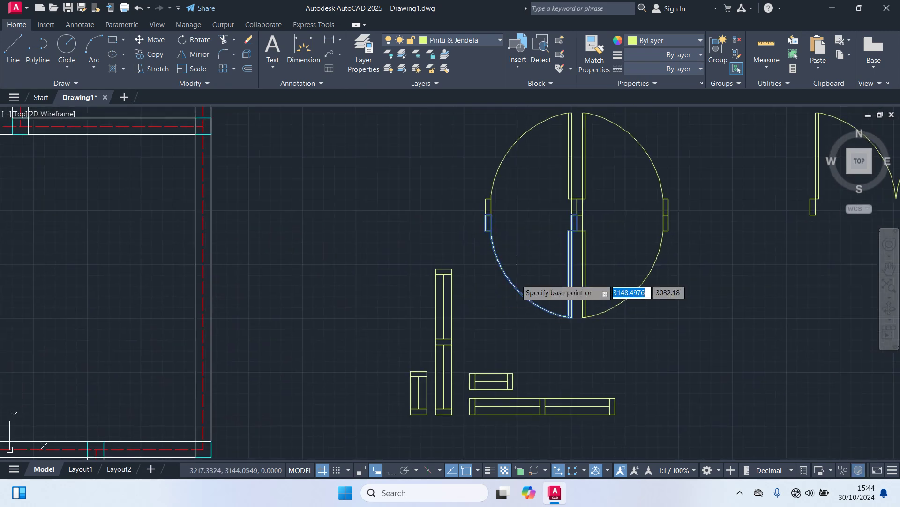
{"action": "left_click", "coordinate": [620, 184]}
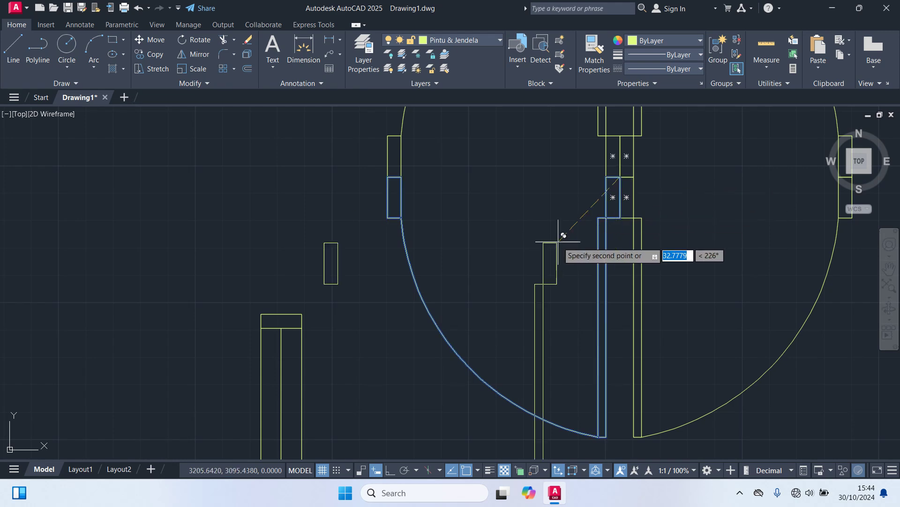
{"action": "scroll", "coordinate": [533, 252], "scroll_direction": "down", "scroll_amount": 8}
{"action": "scroll", "coordinate": [469, 324], "scroll_direction": "down", "scroll_amount": 4}
{"action": "scroll", "coordinate": [402, 362], "scroll_direction": "up", "scroll_amount": 12}
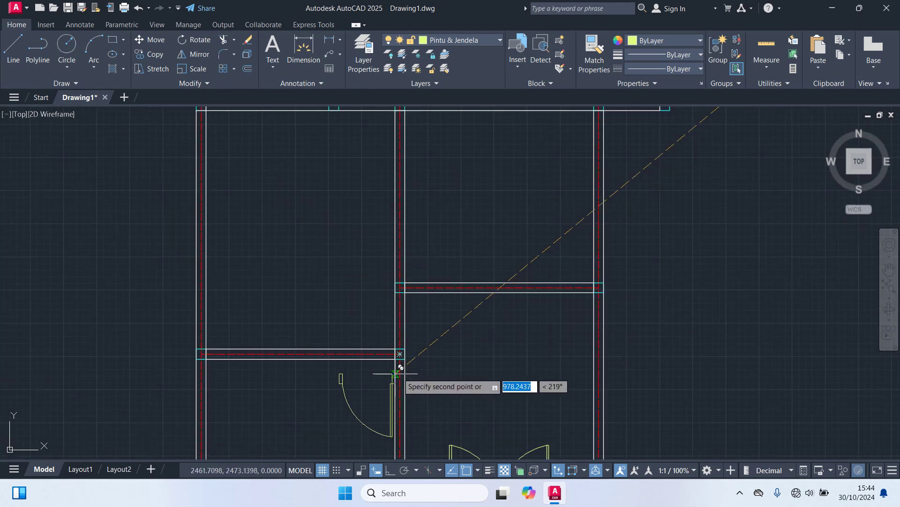
{"action": "scroll", "coordinate": [403, 314], "scroll_direction": "down", "scroll_amount": 5}
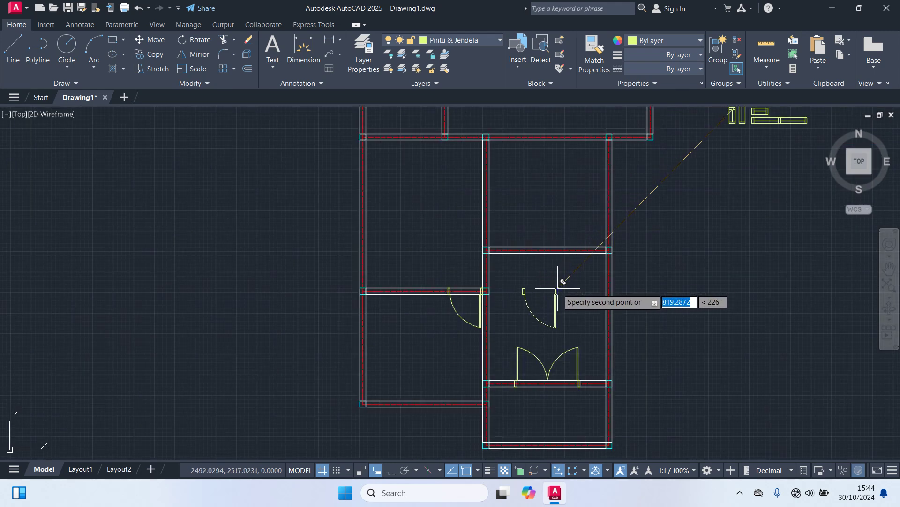
{"action": "key", "text": "Escape"}
Copy the lower-right door of the horizontally split door set to the upper end of the middle room's left wall.
{"action": "scroll", "coordinate": [543, 330], "scroll_direction": "down", "scroll_amount": 4}
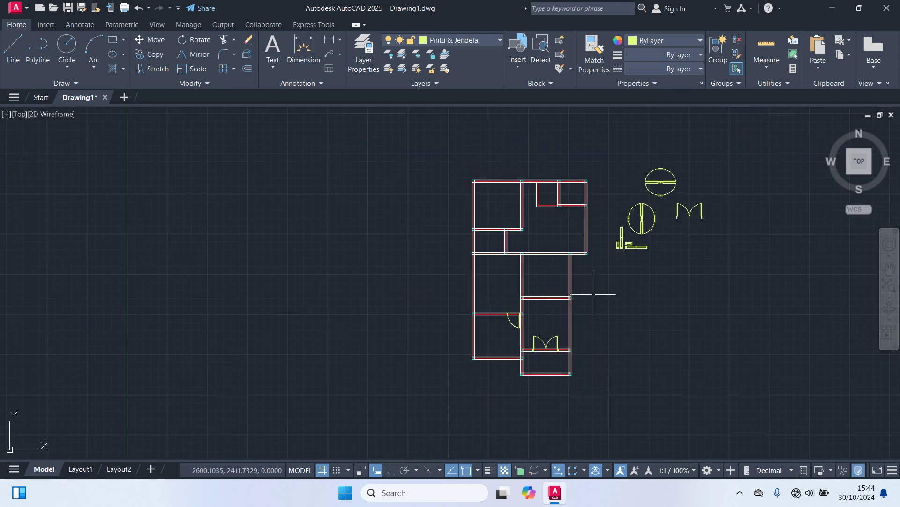
{"action": "scroll", "coordinate": [666, 201], "scroll_direction": "up", "scroll_amount": 4}
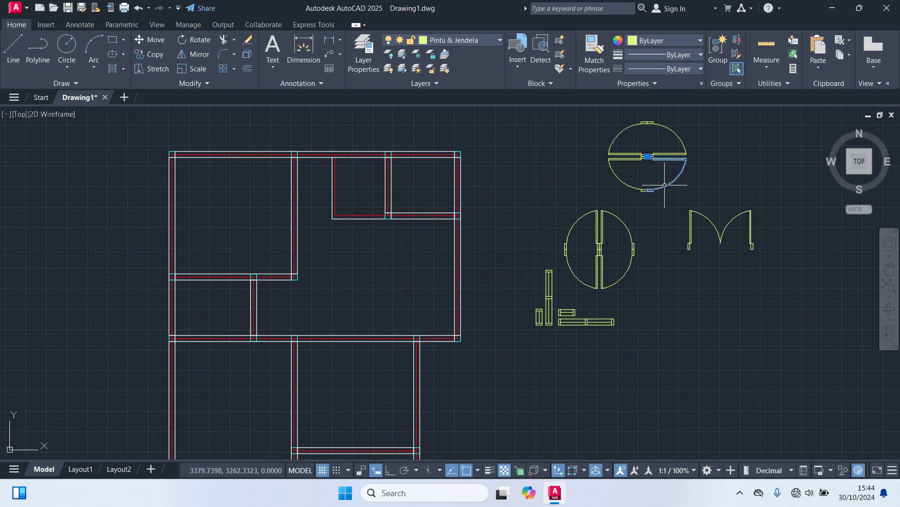
{"action": "type", "text": "co"}
{"action": "key", "text": "Return"}
{"action": "scroll", "coordinate": [666, 150], "scroll_direction": "up", "scroll_amount": 8}
{"action": "left_click", "coordinate": [682, 134]}
{"action": "scroll", "coordinate": [675, 150], "scroll_direction": "down", "scroll_amount": 8}
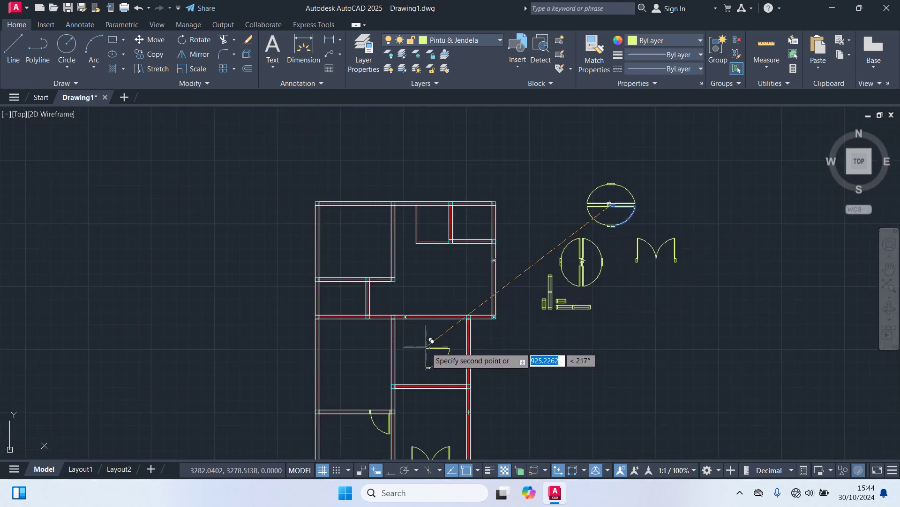
{"action": "middle_click_drag", "start_coordinate": [428, 347], "coordinate": [478, 235]}
{"action": "scroll", "coordinate": [432, 210], "scroll_direction": "up", "scroll_amount": 6}
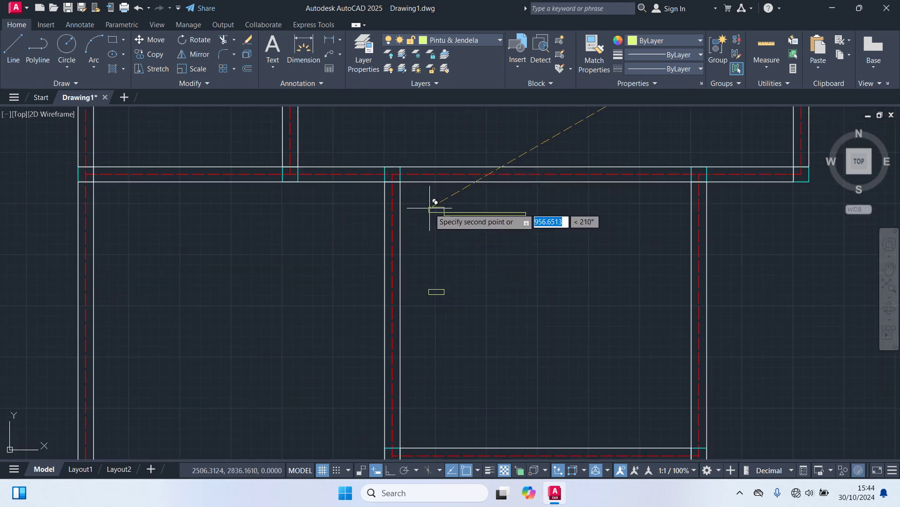
{"action": "scroll", "coordinate": [571, 366], "scroll_direction": "down", "scroll_amount": 2}
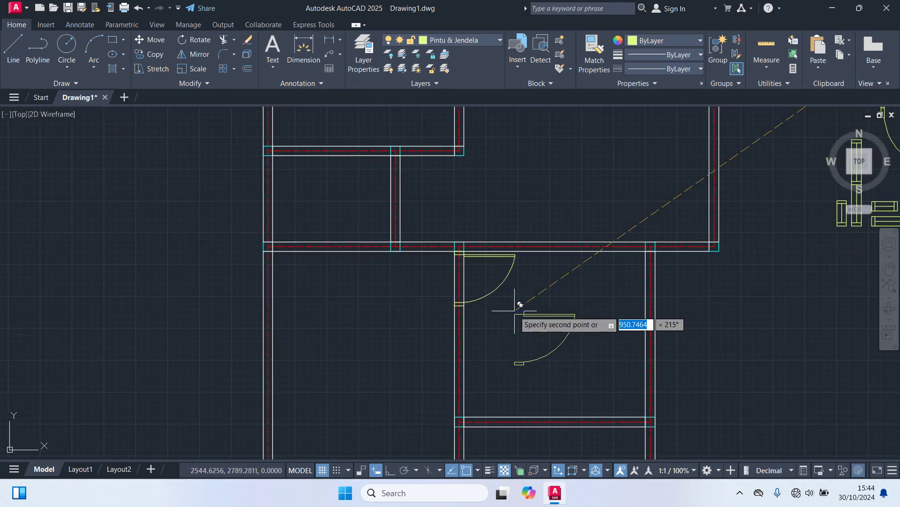
{"action": "key", "text": "Escape"}
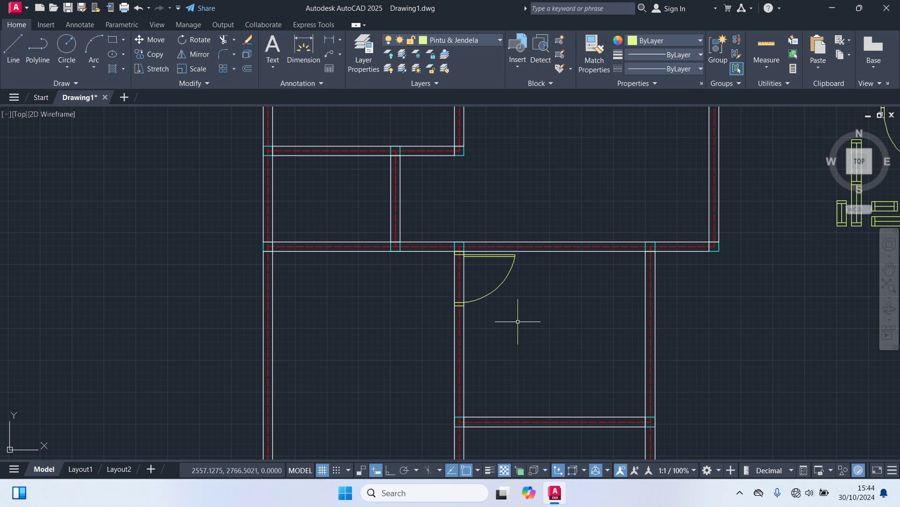
Copy the upper-left door of the vertically split door set to the right end of the large central room's lower wall.
{"action": "scroll", "coordinate": [517, 322], "scroll_direction": "down", "scroll_amount": 4}
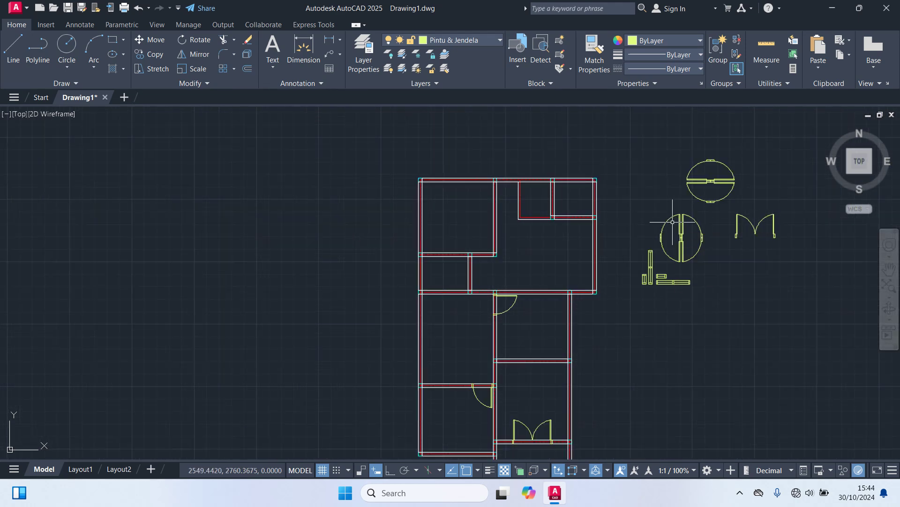
{"action": "scroll", "coordinate": [671, 222], "scroll_direction": "up", "scroll_amount": 4}
{"action": "type", "text": "c"}
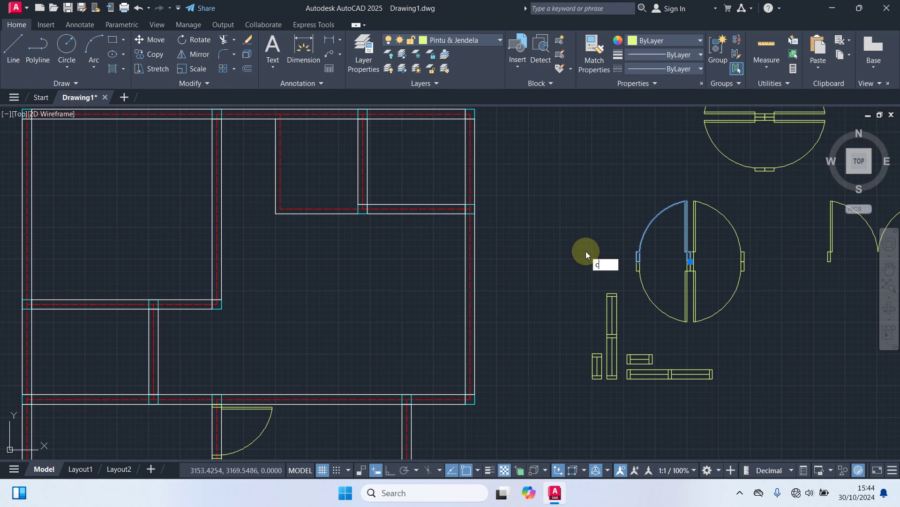
{"action": "key", "text": "Return"}
{"action": "scroll", "coordinate": [689, 263], "scroll_direction": "up", "scroll_amount": 5}
{"action": "scroll", "coordinate": [731, 225], "scroll_direction": "up", "scroll_amount": 2}
{"action": "left_click", "coordinate": [782, 193]}
{"action": "scroll", "coordinate": [733, 244], "scroll_direction": "down", "scroll_amount": 8}
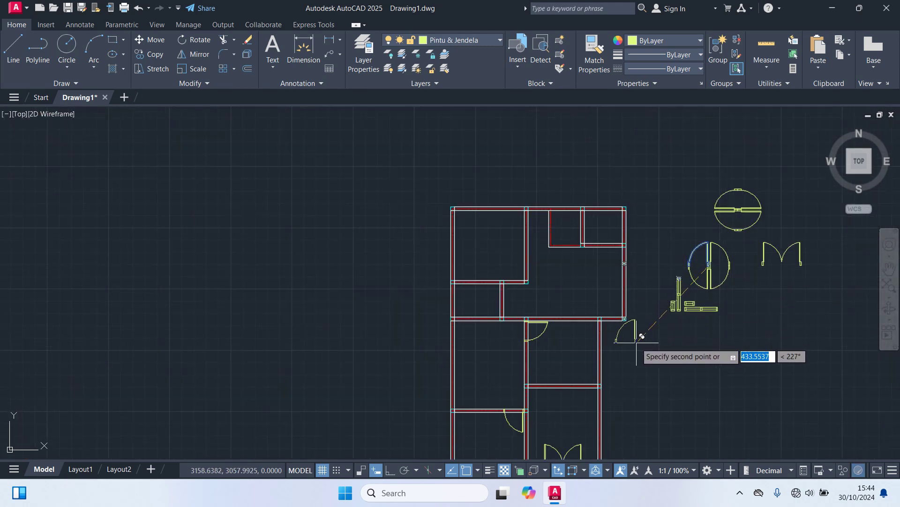
{"action": "scroll", "coordinate": [636, 327], "scroll_direction": "up", "scroll_amount": 4}
{"action": "scroll", "coordinate": [587, 272], "scroll_direction": "up", "scroll_amount": 4}
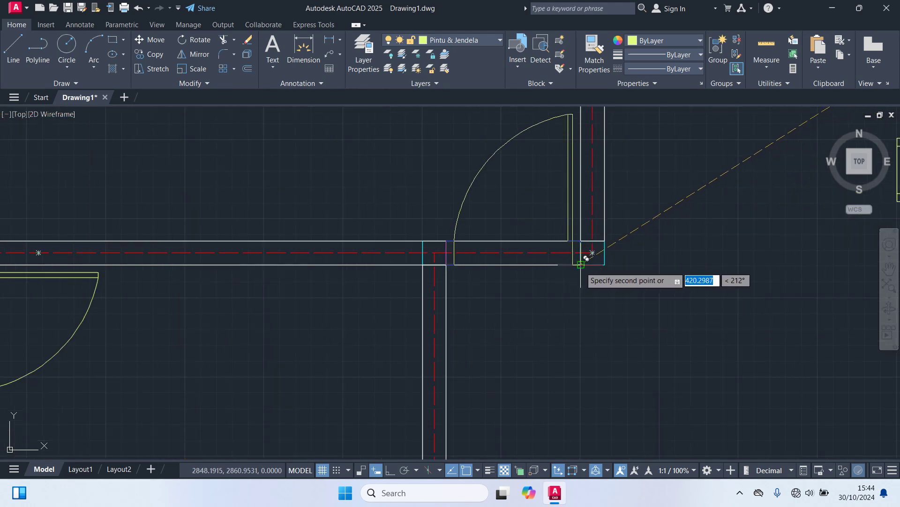
{"action": "scroll", "coordinate": [610, 319], "scroll_direction": "down", "scroll_amount": 4}
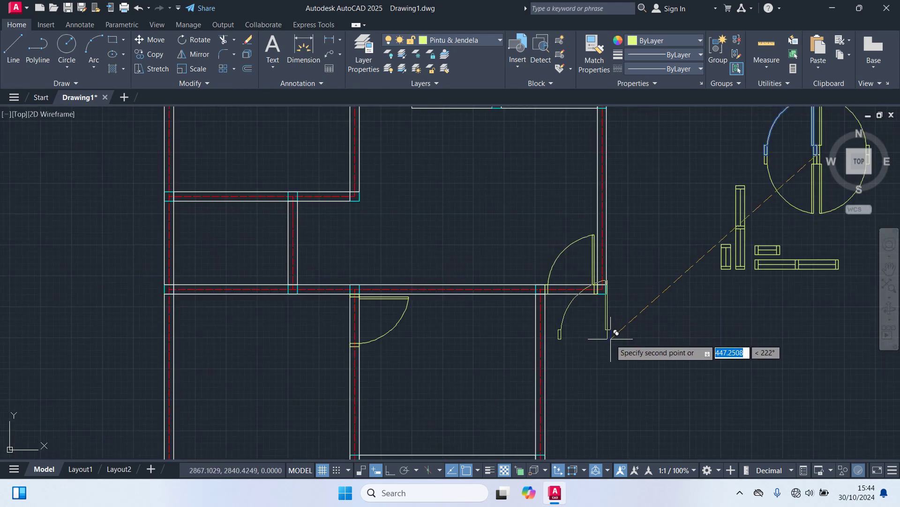
Place another copy of the same door at the right end of the upper-left room's lower wall and finish copying.
{"action": "middle_click_drag", "start_coordinate": [403, 280], "coordinate": [553, 391]}
{"action": "scroll", "coordinate": [490, 314], "scroll_direction": "up", "scroll_amount": 6}
{"action": "scroll", "coordinate": [572, 314], "scroll_direction": "down", "scroll_amount": 4}
{"action": "scroll", "coordinate": [573, 314], "scroll_direction": "down", "scroll_amount": 4}
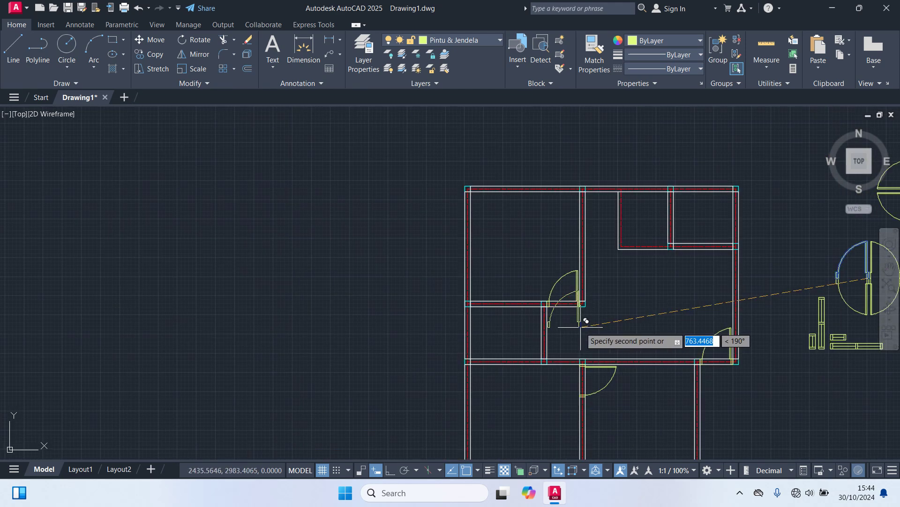
{"action": "key", "text": "Escape"}
{"action": "middle_click_drag", "start_coordinate": [623, 302], "coordinate": [541, 322]}
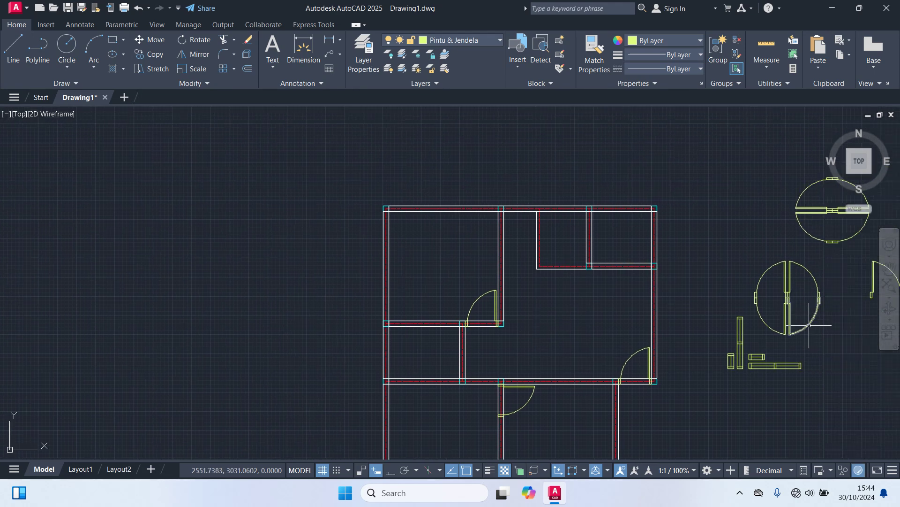
Copy the lower-right door of the vertically split door set into the top outer wall, just right of the upper-left room, and finish copying.
{"action": "key", "text": "Return"}
{"action": "scroll", "coordinate": [797, 303], "scroll_direction": "up", "scroll_amount": 6}
{"action": "left_click", "coordinate": [615, 308]}
{"action": "scroll", "coordinate": [616, 311], "scroll_direction": "down", "scroll_amount": 6}
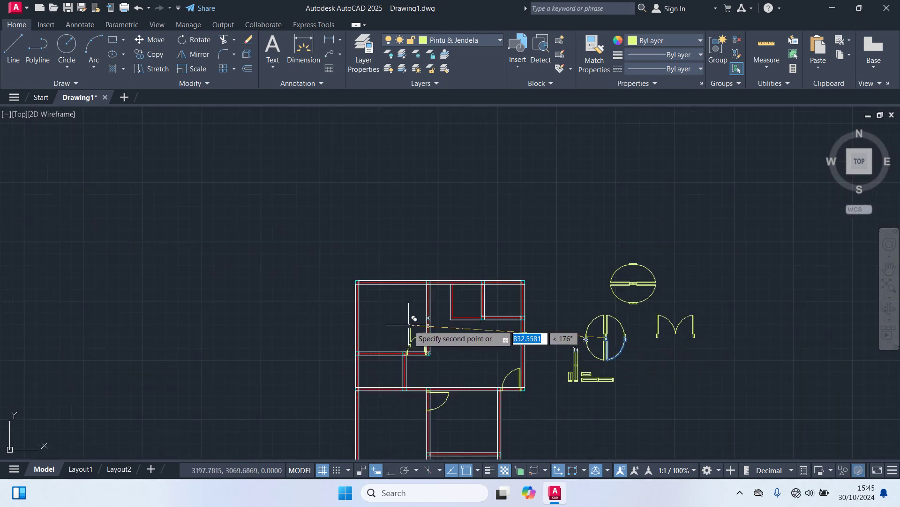
{"action": "scroll", "coordinate": [361, 258], "scroll_direction": "up", "scroll_amount": 6}
{"action": "middle_click_drag", "start_coordinate": [502, 316], "coordinate": [562, 327]}
{"action": "scroll", "coordinate": [466, 193], "scroll_direction": "down", "scroll_amount": 3}
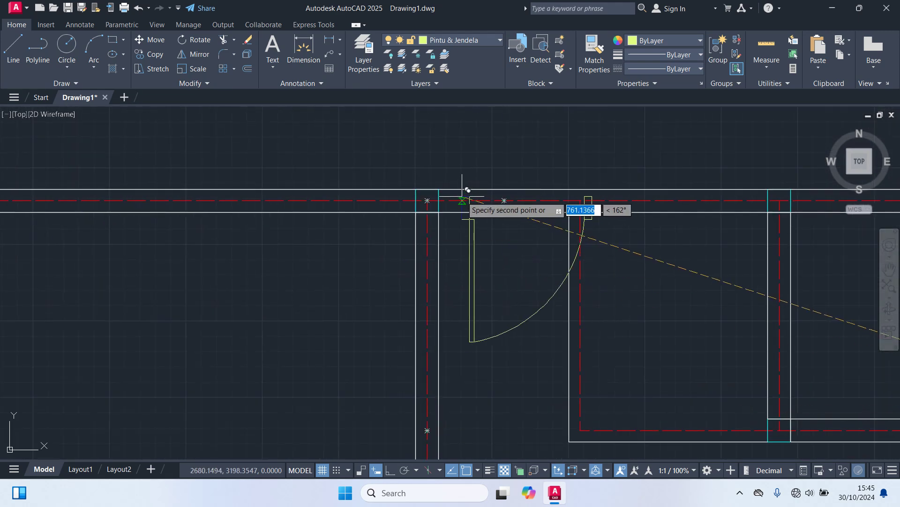
{"action": "scroll", "coordinate": [457, 280], "scroll_direction": "down", "scroll_amount": 4}
{"action": "middle_click_drag", "start_coordinate": [457, 280], "coordinate": [402, 175]}
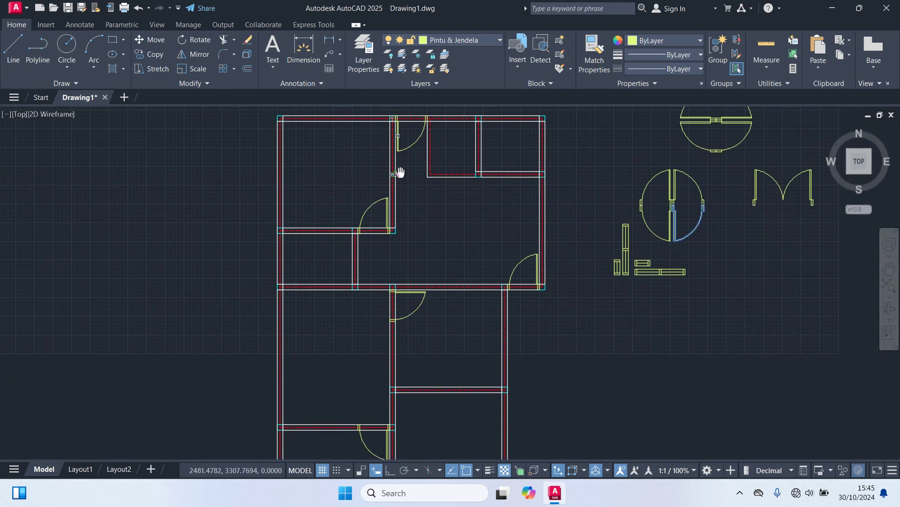
{"action": "key", "text": "Escape"}
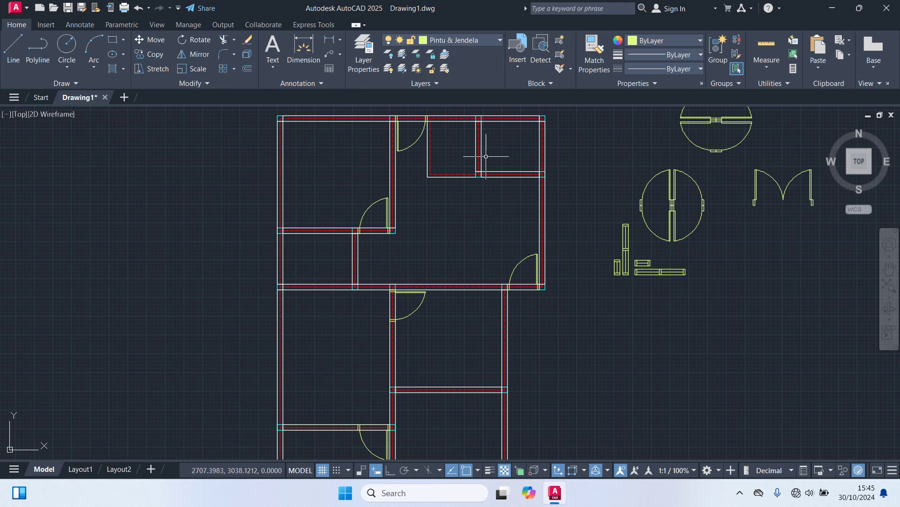
Copy the upper-right door of the horizontally split door set to the lower end of the upper-right small room's left wall.
{"action": "scroll", "coordinate": [486, 157], "scroll_direction": "down", "scroll_amount": 2}
{"action": "scroll", "coordinate": [677, 107], "scroll_direction": "up", "scroll_amount": 2}
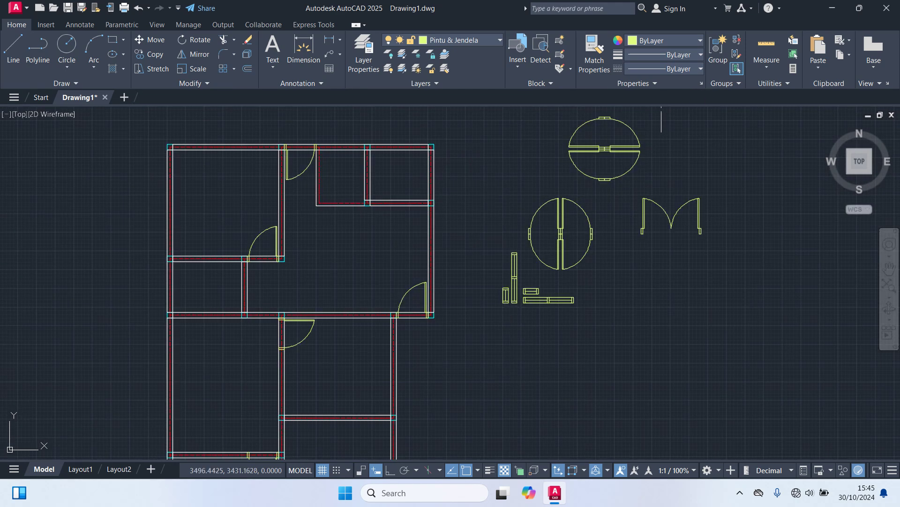
{"action": "type", "text": "o"}
{"action": "key", "text": "Return"}
{"action": "scroll", "coordinate": [594, 131], "scroll_direction": "up", "scroll_amount": 5}
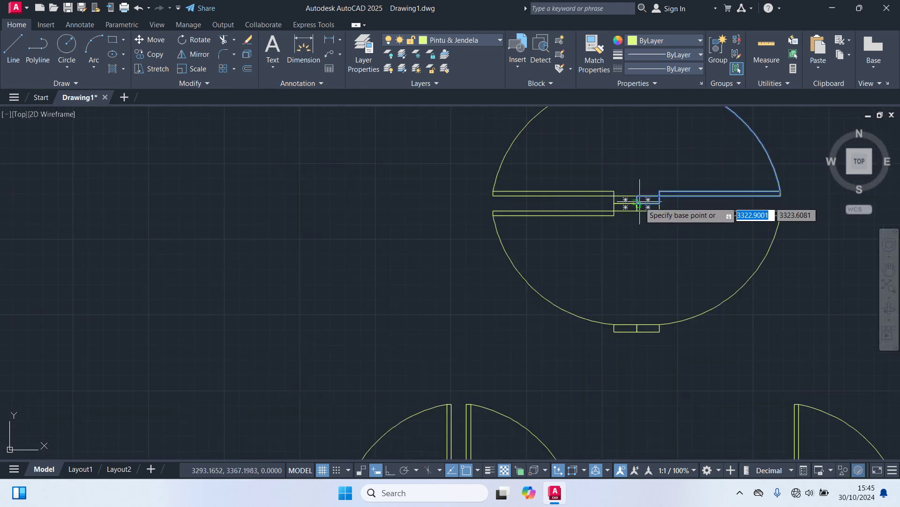
{"action": "left_click", "coordinate": [637, 203]}
{"action": "scroll", "coordinate": [625, 220], "scroll_direction": "down", "scroll_amount": 4}
{"action": "scroll", "coordinate": [436, 267], "scroll_direction": "up", "scroll_amount": 4}
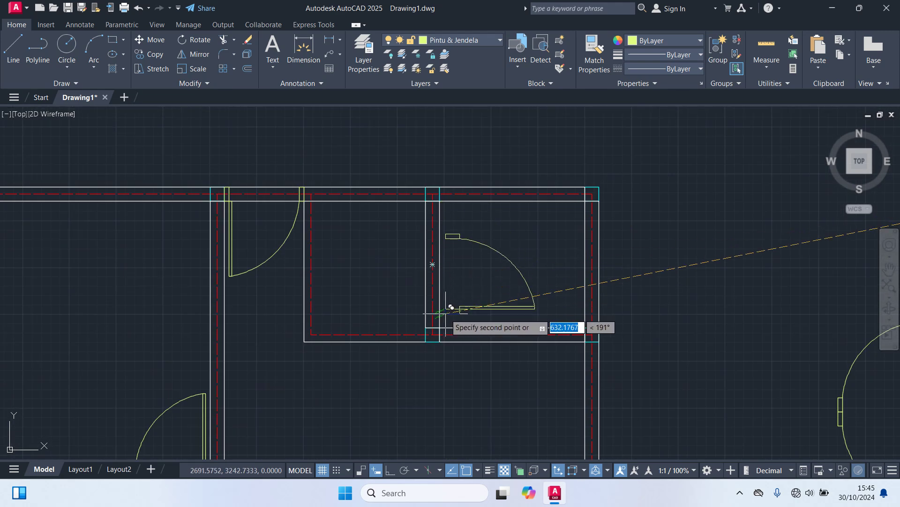
{"action": "left_click", "coordinate": [429, 324]}
{"action": "key", "text": "Escape"}
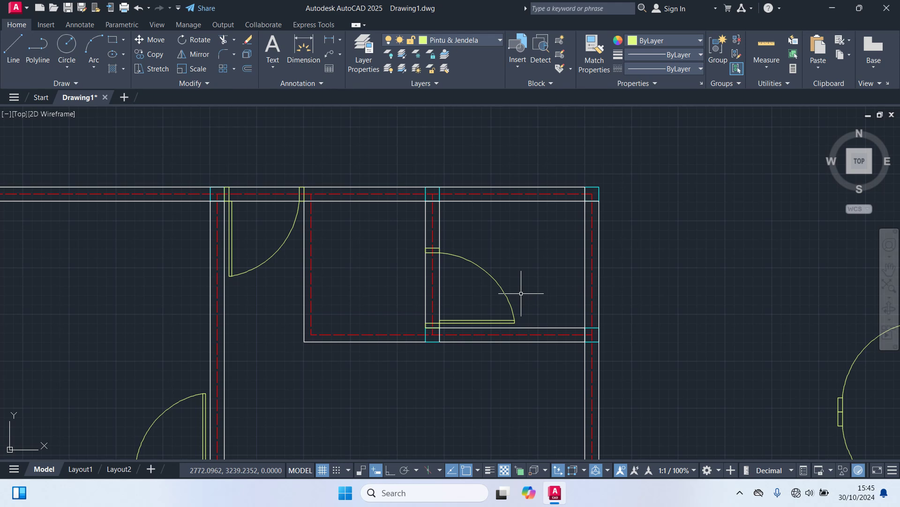
Copy the short horizontal window into the wall on both sides of the double door.
{"action": "scroll", "coordinate": [520, 292], "scroll_direction": "down", "scroll_amount": 2}
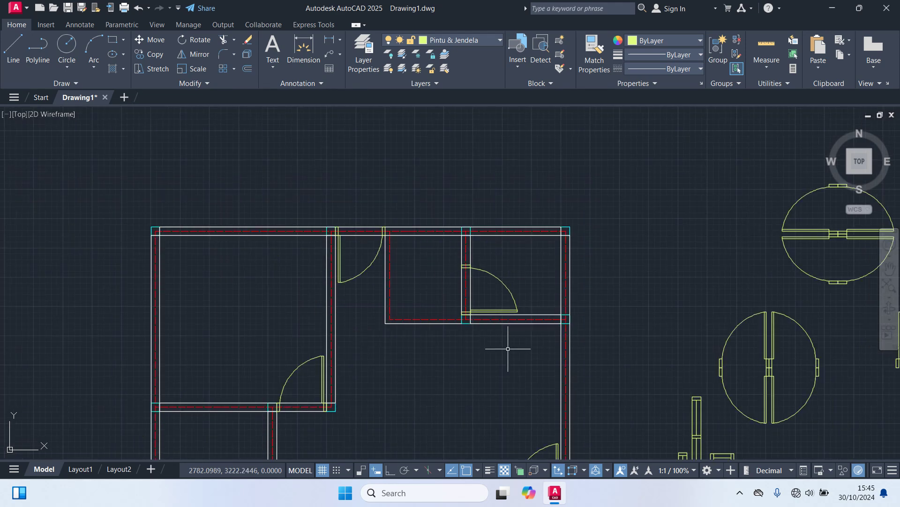
{"action": "scroll", "coordinate": [515, 346], "scroll_direction": "down", "scroll_amount": 2}
{"action": "middle_click_drag", "start_coordinate": [499, 352], "coordinate": [508, 241]}
{"action": "scroll", "coordinate": [511, 284], "scroll_direction": "down", "scroll_amount": 1}
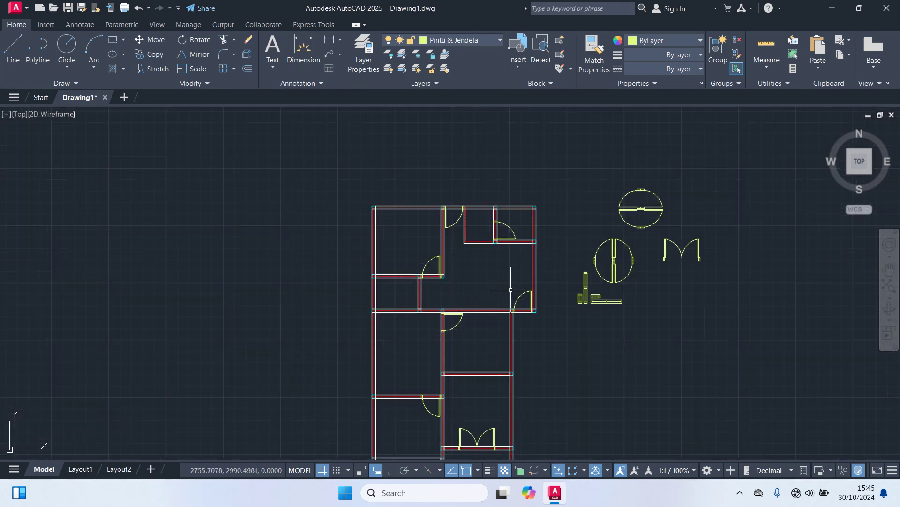
{"action": "scroll", "coordinate": [595, 302], "scroll_direction": "up", "scroll_amount": 5}
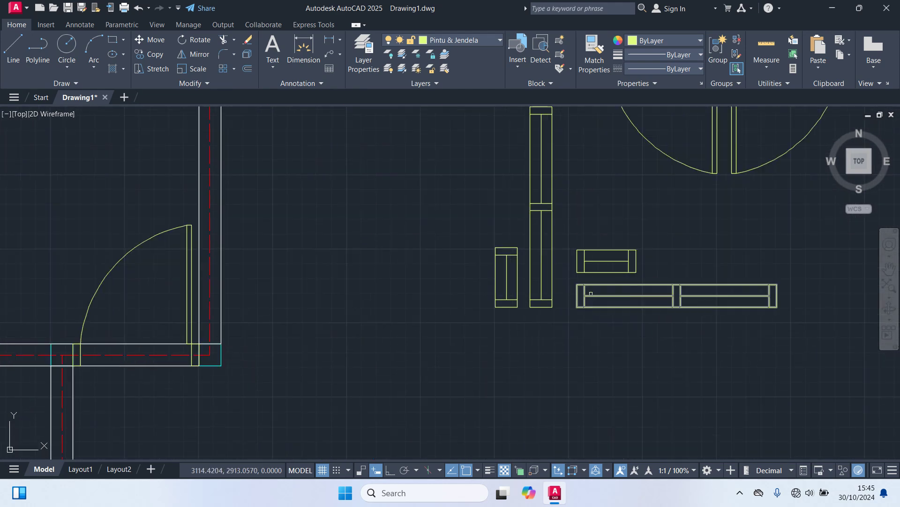
{"action": "left_click", "coordinate": [615, 263]}
{"action": "type", "text": "co"}
{"action": "key", "text": "Return"}
{"action": "scroll", "coordinate": [603, 271], "scroll_direction": "up", "scroll_amount": 4}
{"action": "left_click", "coordinate": [610, 244]}
{"action": "scroll", "coordinate": [519, 367], "scroll_direction": "down", "scroll_amount": 5}
{"action": "scroll", "coordinate": [523, 364], "scroll_direction": "up", "scroll_amount": 8}
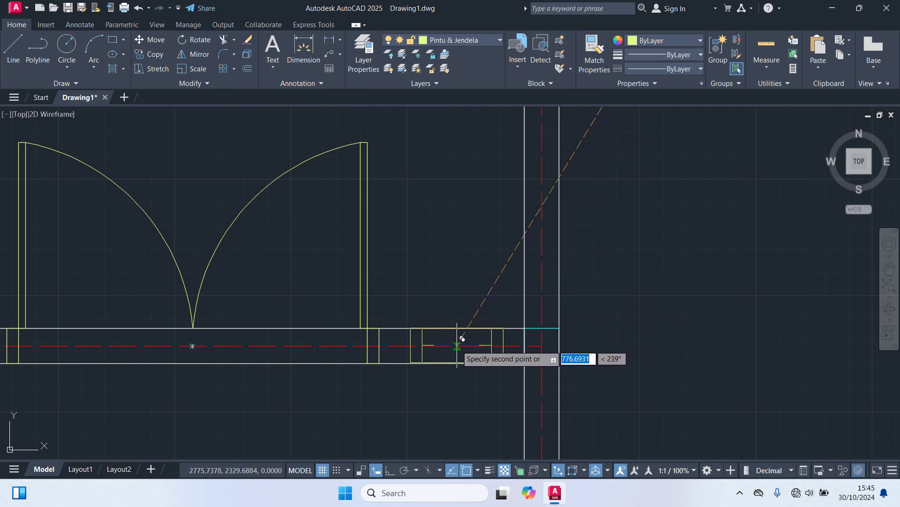
{"action": "left_click", "coordinate": [459, 338]}
{"action": "scroll", "coordinate": [366, 356], "scroll_direction": "down", "scroll_amount": 4}
{"action": "scroll", "coordinate": [357, 336], "scroll_direction": "up", "scroll_amount": 6}
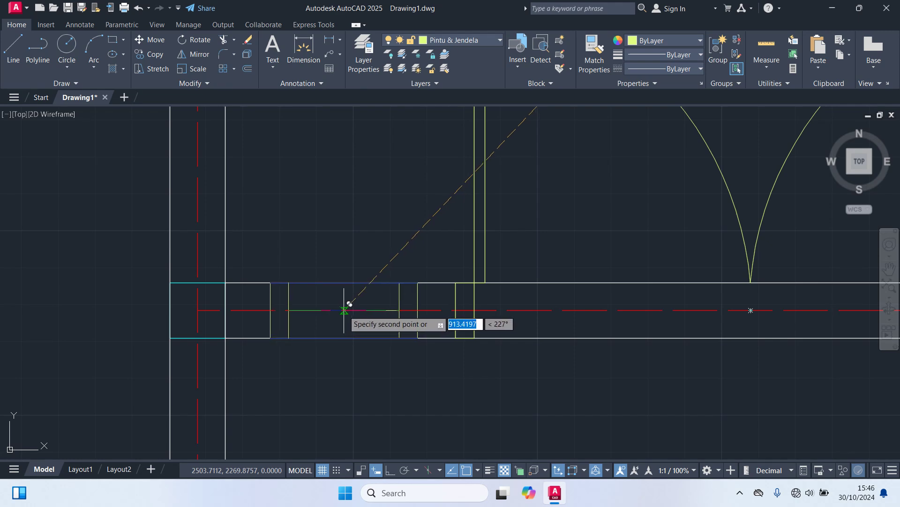
{"action": "scroll", "coordinate": [378, 396], "scroll_direction": "down", "scroll_amount": 5}
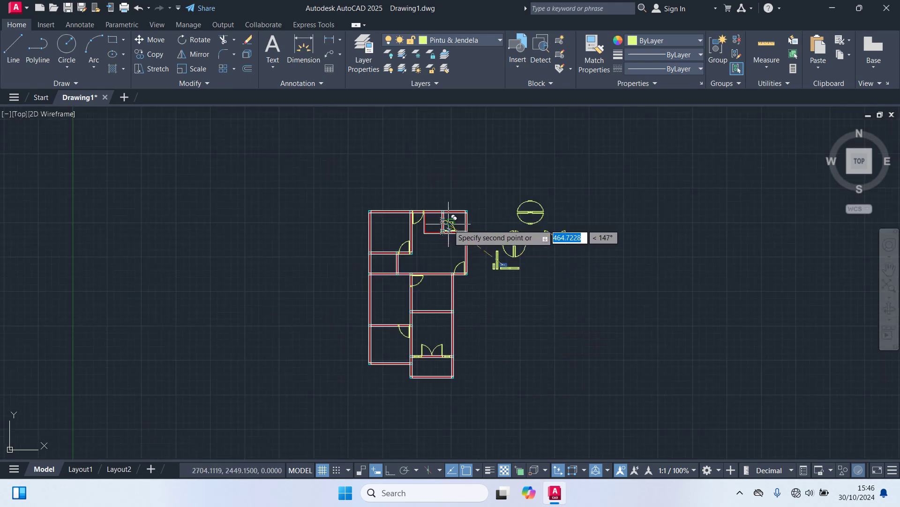
Place two more copies of the short window in the top outer wall, one above each small upper-right room, and finish copying.
{"action": "scroll", "coordinate": [447, 200], "scroll_direction": "up", "scroll_amount": 3}
{"action": "scroll", "coordinate": [333, 244], "scroll_direction": "up", "scroll_amount": 4}
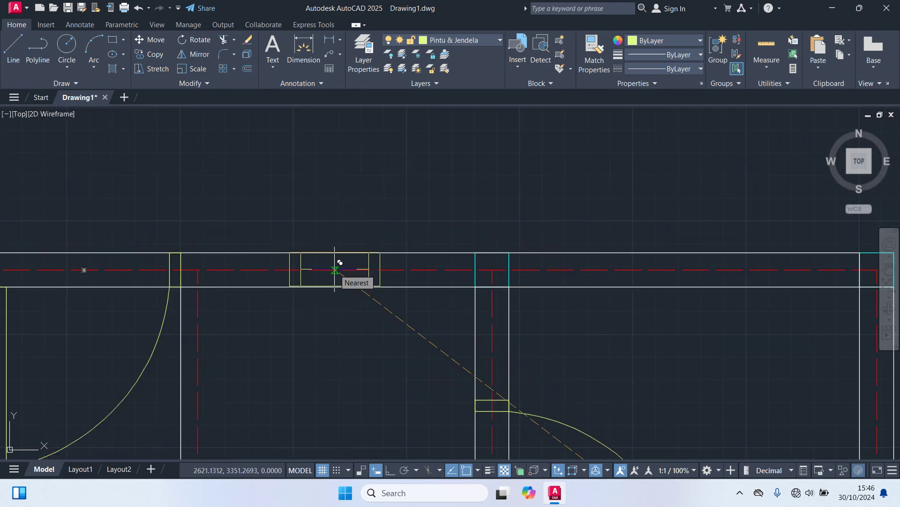
{"action": "middle_click_drag", "start_coordinate": [444, 309], "coordinate": [279, 290]}
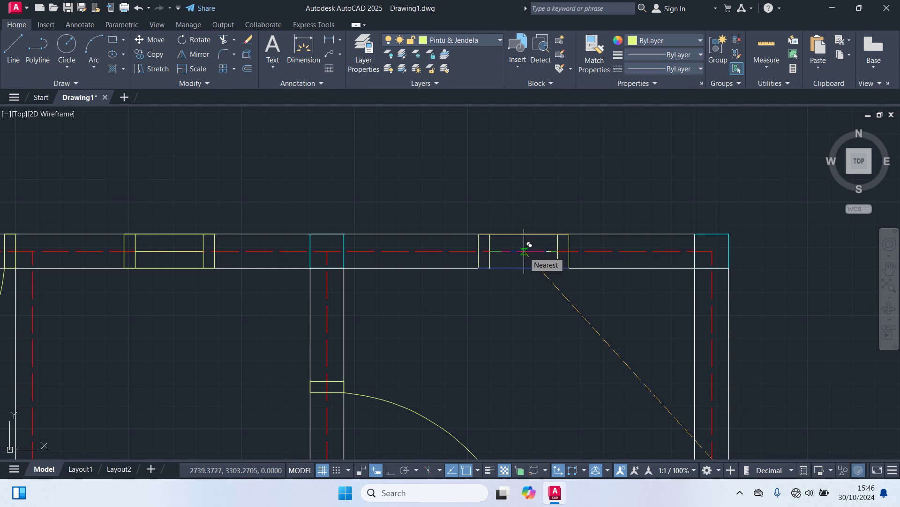
{"action": "scroll", "coordinate": [586, 319], "scroll_direction": "down", "scroll_amount": 5}
{"action": "middle_click_drag", "start_coordinate": [586, 319], "coordinate": [589, 217]}
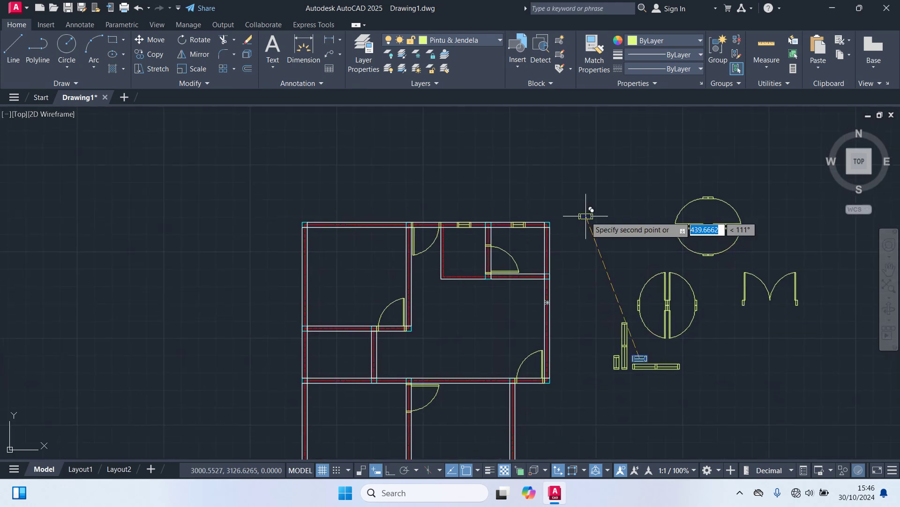
{"action": "key", "text": "Escape"}
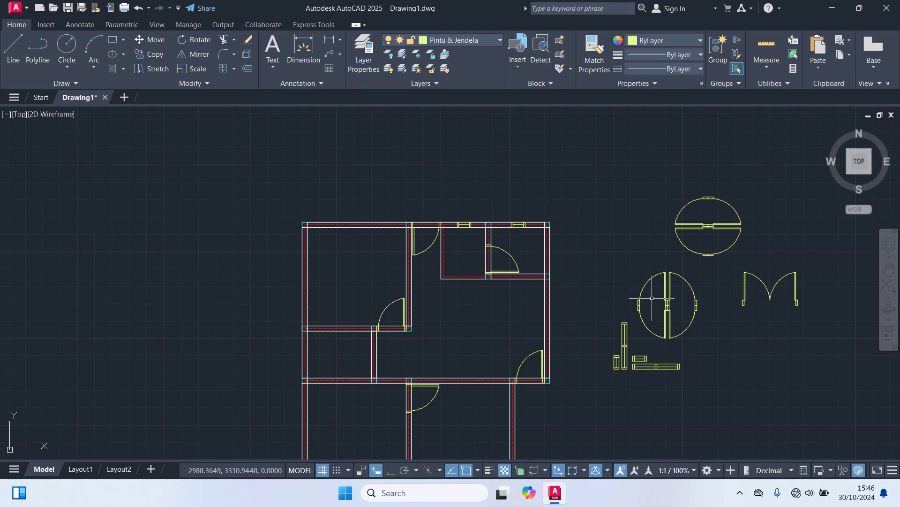
Copy the long two-pane horizontal window from its midpoint to the middle of the lower-left room's bottom wall.
{"action": "scroll", "coordinate": [667, 386], "scroll_direction": "up", "scroll_amount": 5}
{"action": "left_click", "coordinate": [657, 346]}
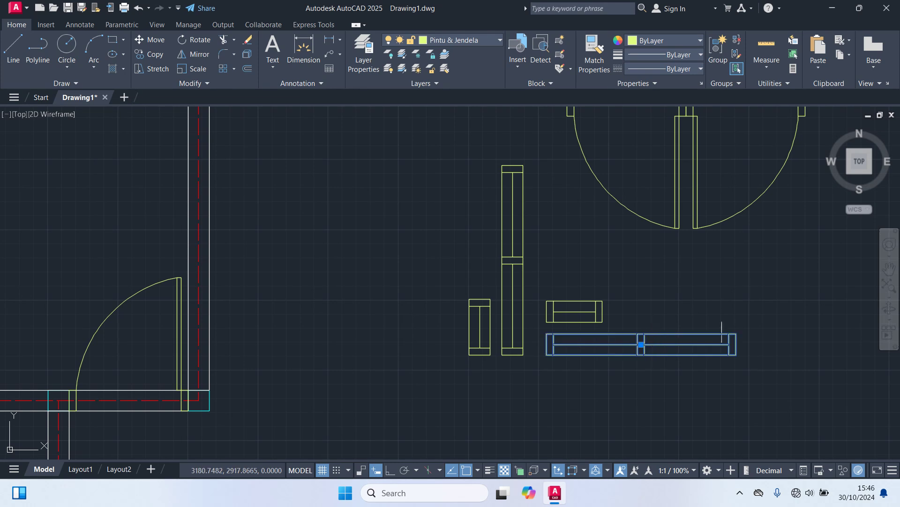
{"action": "type", "text": "co"}
{"action": "key", "text": "Return"}
{"action": "scroll", "coordinate": [648, 346], "scroll_direction": "up", "scroll_amount": 5}
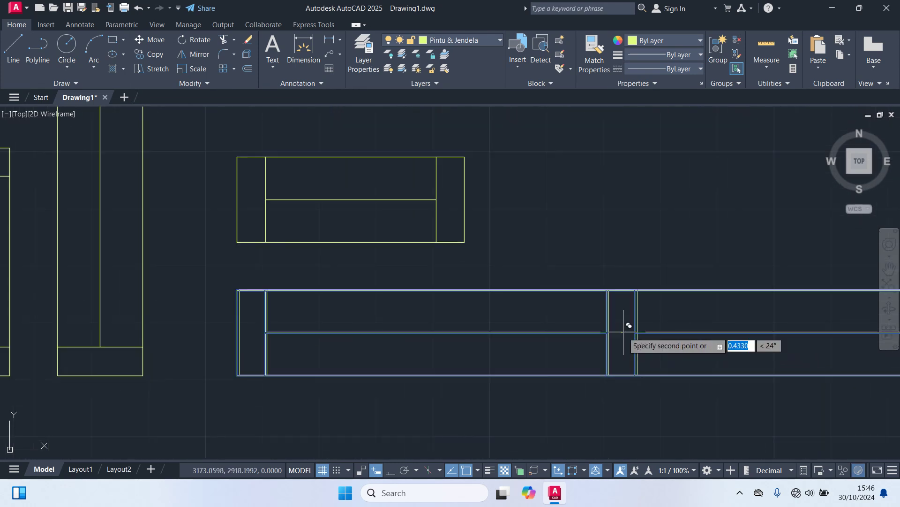
{"action": "left_click", "coordinate": [620, 333]}
{"action": "scroll", "coordinate": [605, 394], "scroll_direction": "down", "scroll_amount": 5}
{"action": "scroll", "coordinate": [446, 302], "scroll_direction": "down", "scroll_amount": 3}
{"action": "middle_click_drag", "start_coordinate": [282, 371], "coordinate": [340, 240]}
{"action": "scroll", "coordinate": [427, 246], "scroll_direction": "up", "scroll_amount": 5}
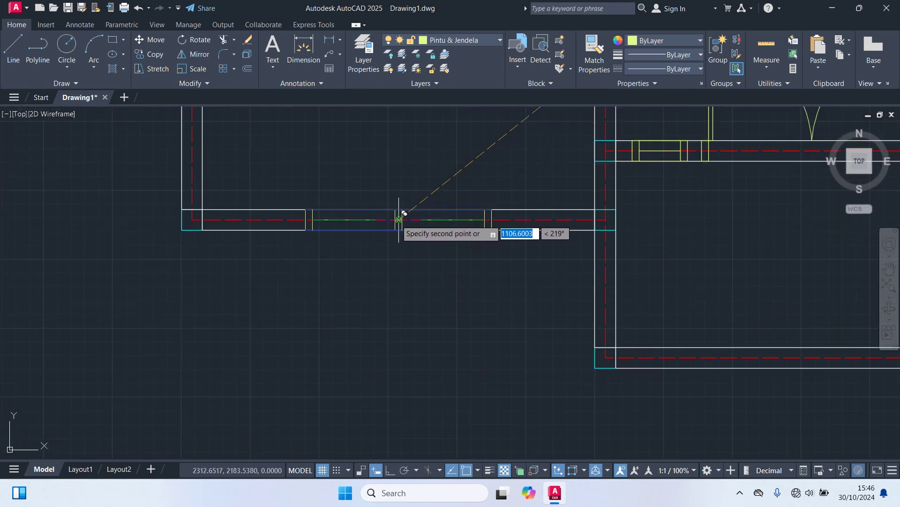
{"action": "left_click", "coordinate": [399, 219]}
Place another copy of the long horizontal window in the middle of the upper-left room's top wall and finish copying.
{"action": "scroll", "coordinate": [398, 337], "scroll_direction": "down", "scroll_amount": 6}
{"action": "middle_click_drag", "start_coordinate": [422, 218], "coordinate": [428, 354]}
{"action": "scroll", "coordinate": [403, 213], "scroll_direction": "up", "scroll_amount": 7}
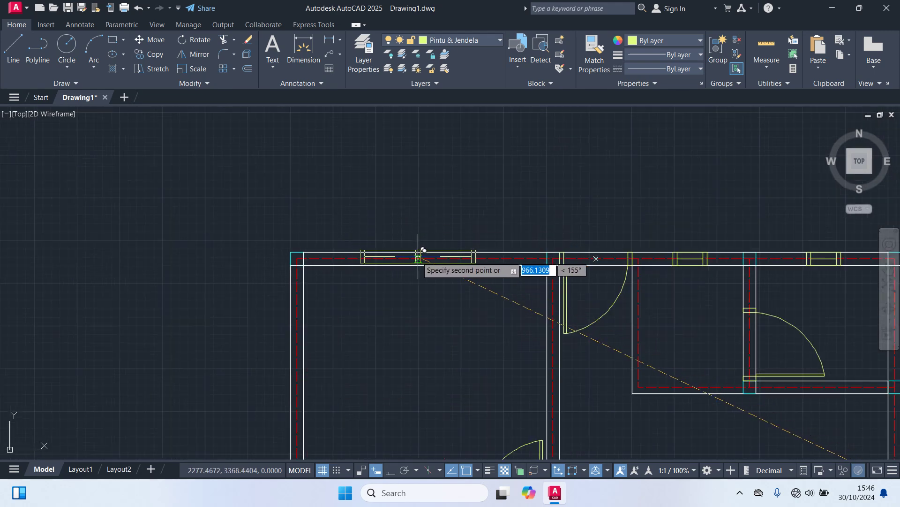
{"action": "scroll", "coordinate": [418, 257], "scroll_direction": "up", "scroll_amount": 2}
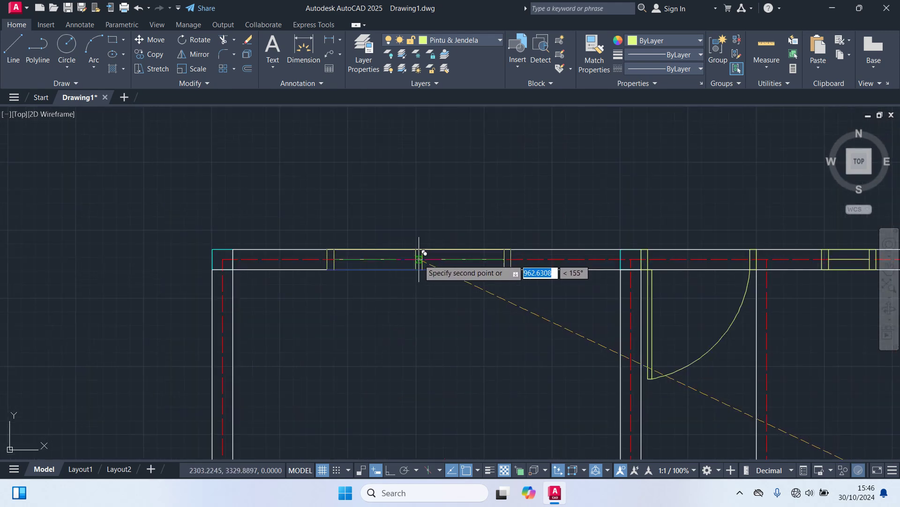
{"action": "left_click", "coordinate": [420, 259]}
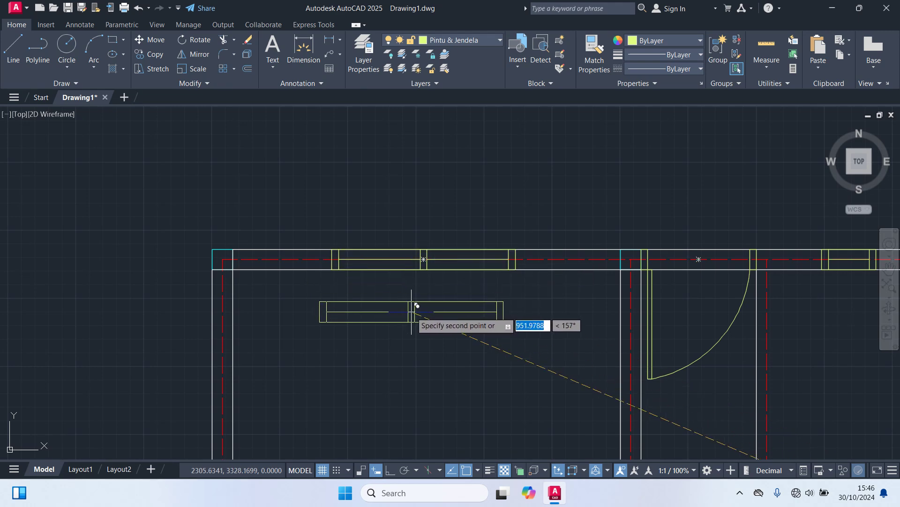
{"action": "scroll", "coordinate": [417, 308], "scroll_direction": "down", "scroll_amount": 5}
{"action": "middle_click_drag", "start_coordinate": [416, 337], "coordinate": [402, 172]}
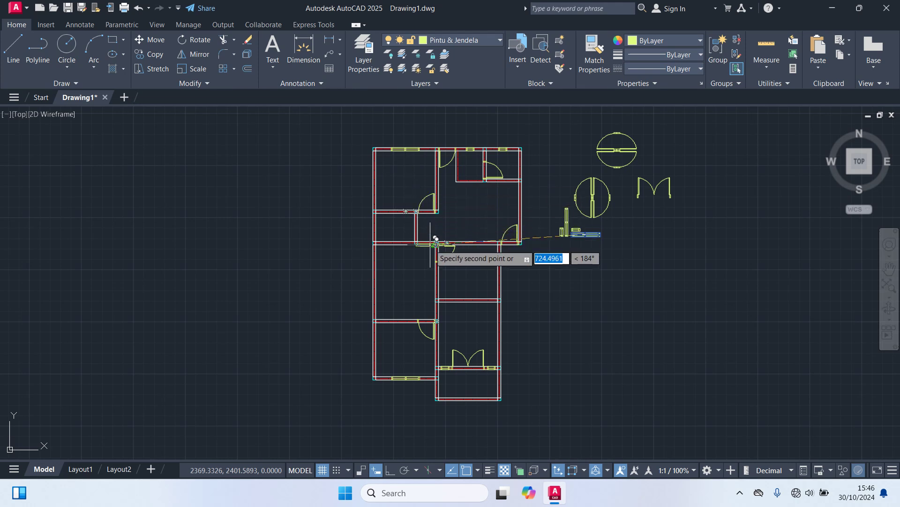
{"action": "left_click", "coordinate": [436, 264]}
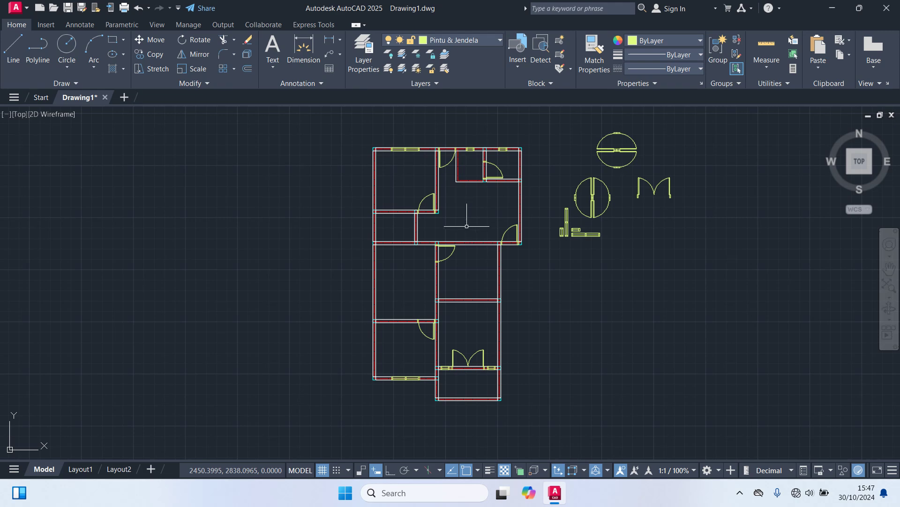
Copy the short vertical window to the middle of the left outer wall of the small room below the upper-left room.
{"action": "scroll", "coordinate": [569, 237], "scroll_direction": "up", "scroll_amount": 6}
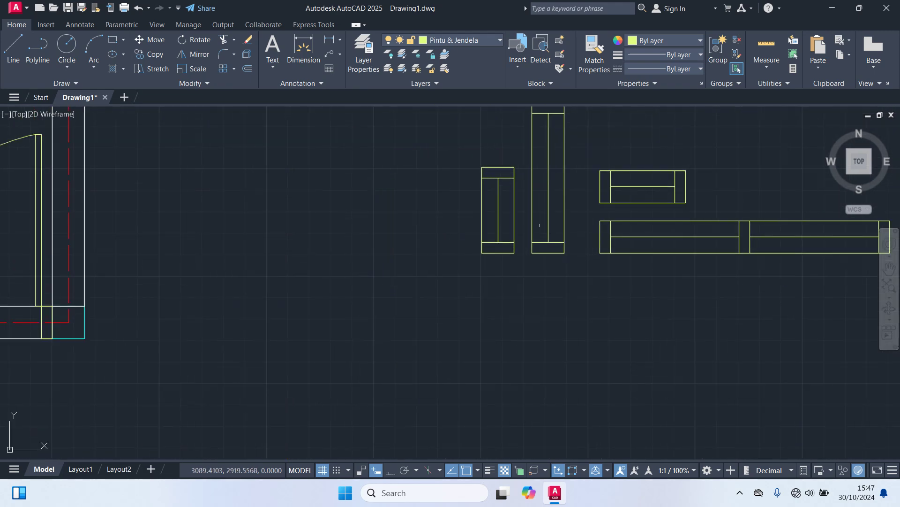
{"action": "left_click", "coordinate": [499, 207]}
{"action": "type", "text": "m"}
{"action": "key", "text": "Return"}
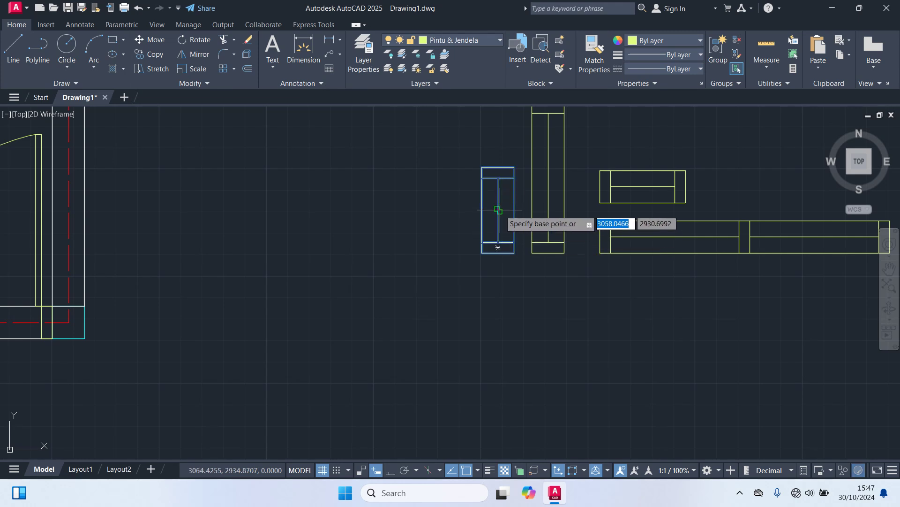
{"action": "left_click", "coordinate": [499, 209]}
{"action": "scroll", "coordinate": [499, 209], "scroll_direction": "down", "scroll_amount": 8}
{"action": "middle_click_drag", "start_coordinate": [282, 332], "coordinate": [376, 341]}
{"action": "scroll", "coordinate": [361, 285], "scroll_direction": "up", "scroll_amount": 8}
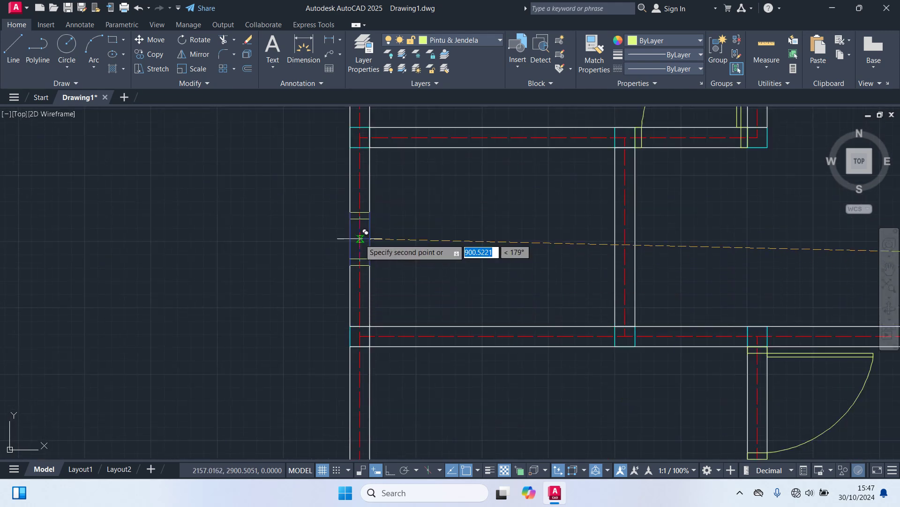
{"action": "scroll", "coordinate": [422, 289], "scroll_direction": "down", "scroll_amount": 4}
{"action": "left_click", "coordinate": [499, 305]}
{"action": "scroll", "coordinate": [499, 306], "scroll_direction": "down", "scroll_amount": 5}
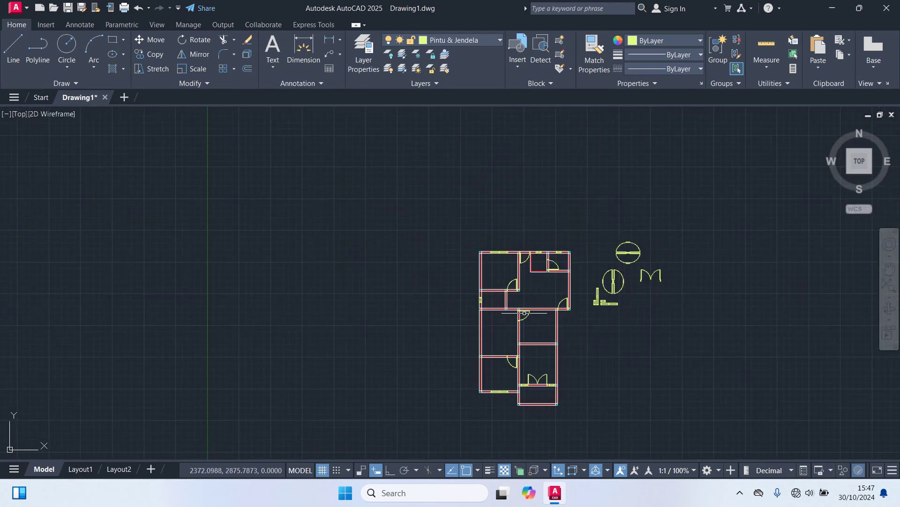
Copy the long two-pane vertical window from its midpoint into the right outer wall of the large central room, above its door.
{"action": "scroll", "coordinate": [643, 298], "scroll_direction": "up", "scroll_amount": 3}
{"action": "scroll", "coordinate": [503, 260], "scroll_direction": "up", "scroll_amount": 4}
{"action": "left_click", "coordinate": [483, 254]}
{"action": "type", "text": "m"}
{"action": "key", "text": "Return"}
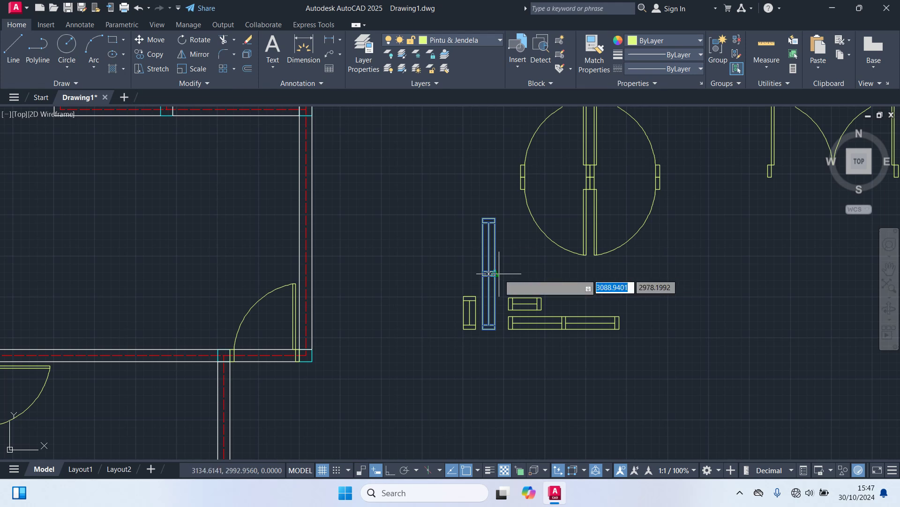
{"action": "scroll", "coordinate": [502, 275], "scroll_direction": "up", "scroll_amount": 5}
{"action": "left_click", "coordinate": [456, 265]}
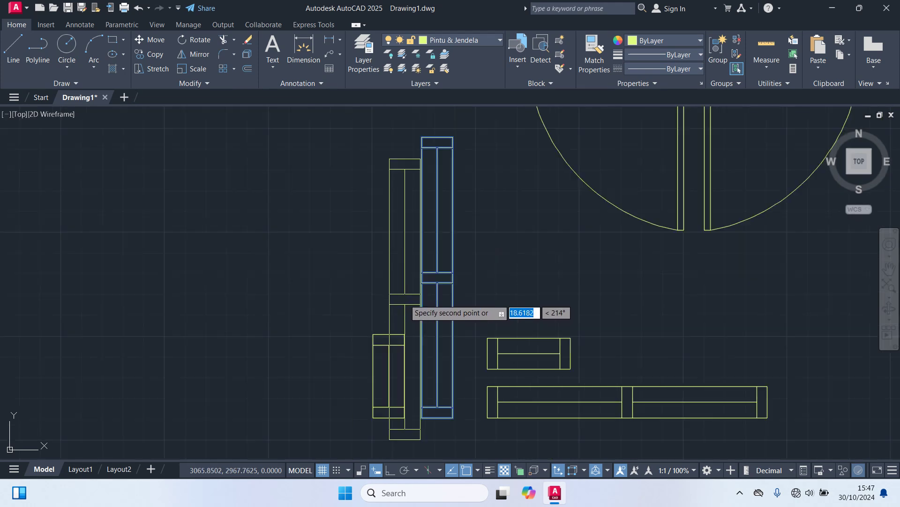
{"action": "scroll", "coordinate": [405, 298], "scroll_direction": "down", "scroll_amount": 5}
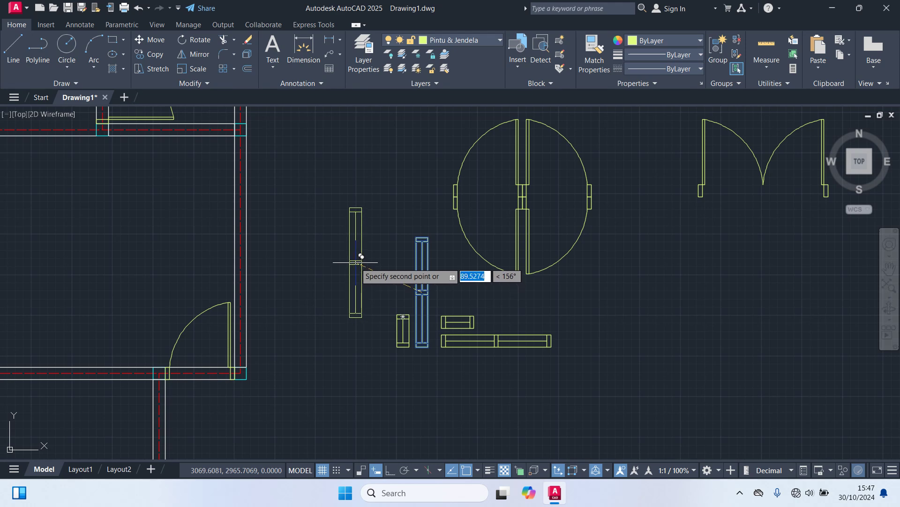
{"action": "key", "text": "Escape"}
{"action": "middle_click_drag", "start_coordinate": [355, 261], "coordinate": [373, 328]}
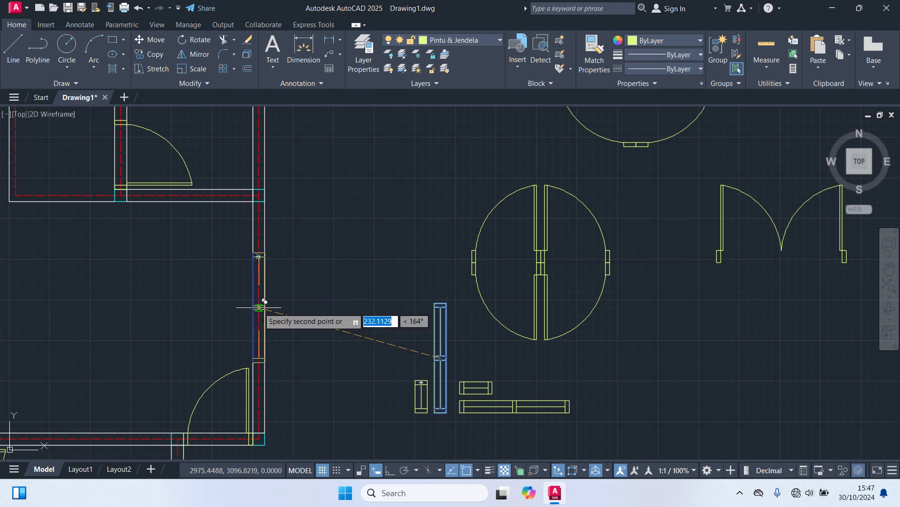
{"action": "scroll", "coordinate": [315, 328], "scroll_direction": "down", "scroll_amount": 4}
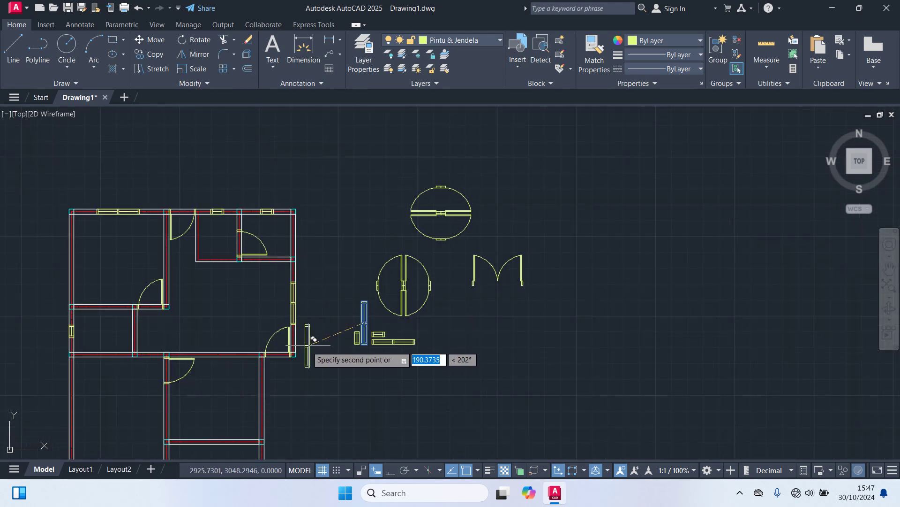
Place a copy of the long vertical window in the left outer wall of the room above the lower-left room and finish copying.
{"action": "middle_click_drag", "start_coordinate": [336, 372], "coordinate": [503, 210]}
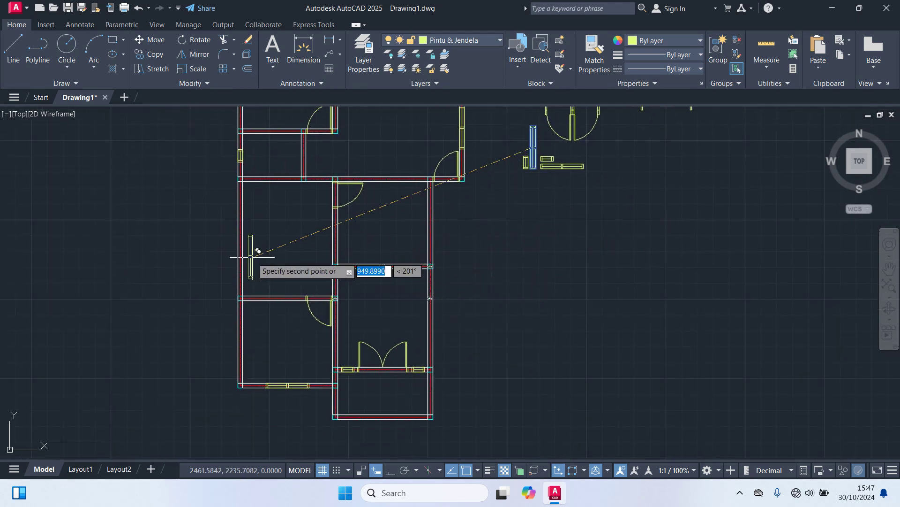
{"action": "scroll", "coordinate": [241, 238], "scroll_direction": "up", "scroll_amount": 4}
{"action": "scroll", "coordinate": [235, 240], "scroll_direction": "down", "scroll_amount": 2}
{"action": "scroll", "coordinate": [234, 272], "scroll_direction": "up", "scroll_amount": 2}
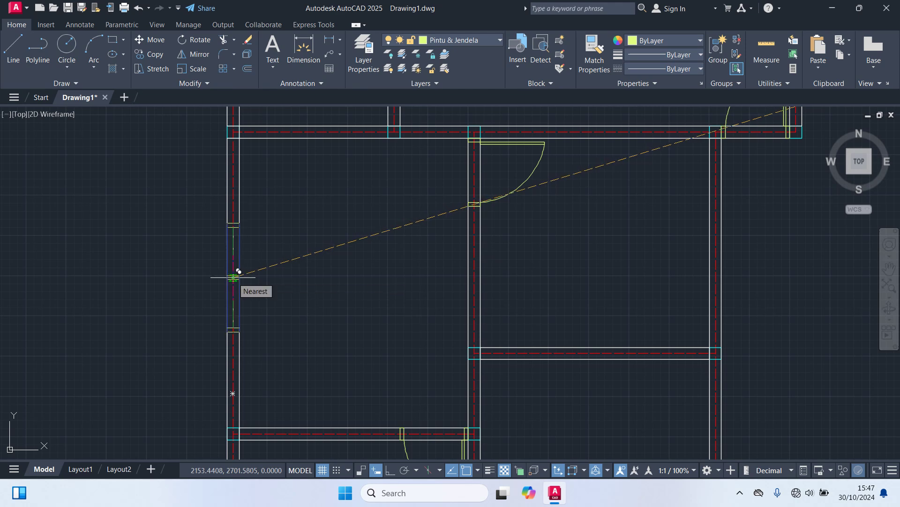
{"action": "scroll", "coordinate": [234, 261], "scroll_direction": "down", "scroll_amount": 3}
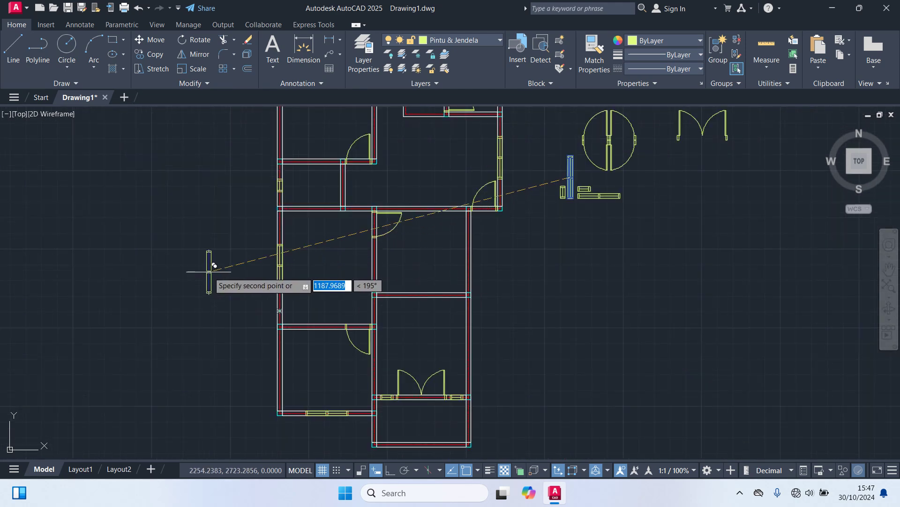
{"action": "key", "text": "Escape"}
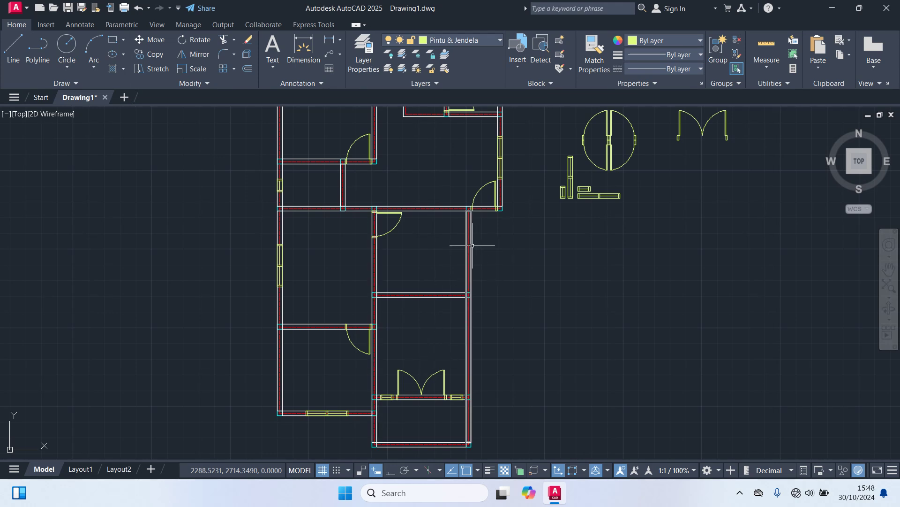
Copy the long two-pane vertical window from its midpoint to the middle of the right outer wall of the room below the large central room.
{"action": "middle_click_drag", "start_coordinate": [417, 262], "coordinate": [412, 282]}
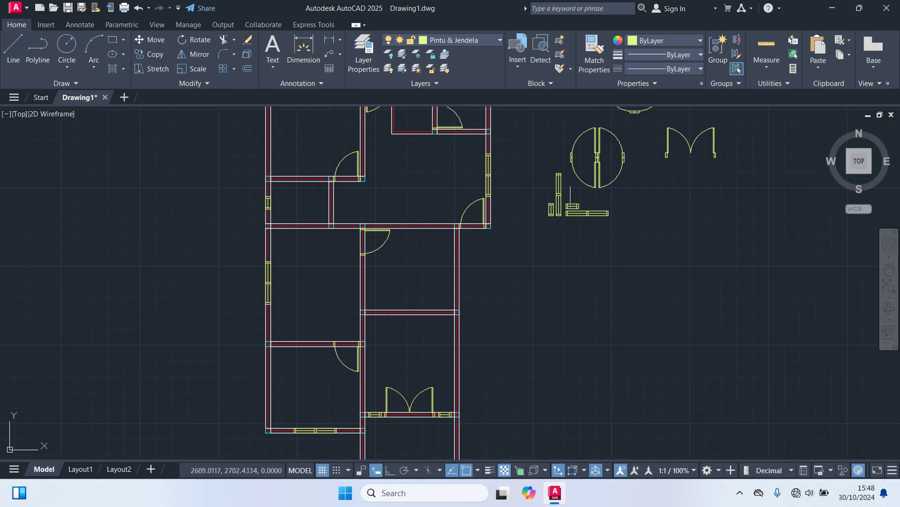
{"action": "scroll", "coordinate": [531, 193], "scroll_direction": "up", "scroll_amount": 4}
{"action": "left_click", "coordinate": [527, 192]}
{"action": "key", "text": "m"}
{"action": "key", "text": "space"}
{"action": "scroll", "coordinate": [521, 236], "scroll_direction": "up", "scroll_amount": 2}
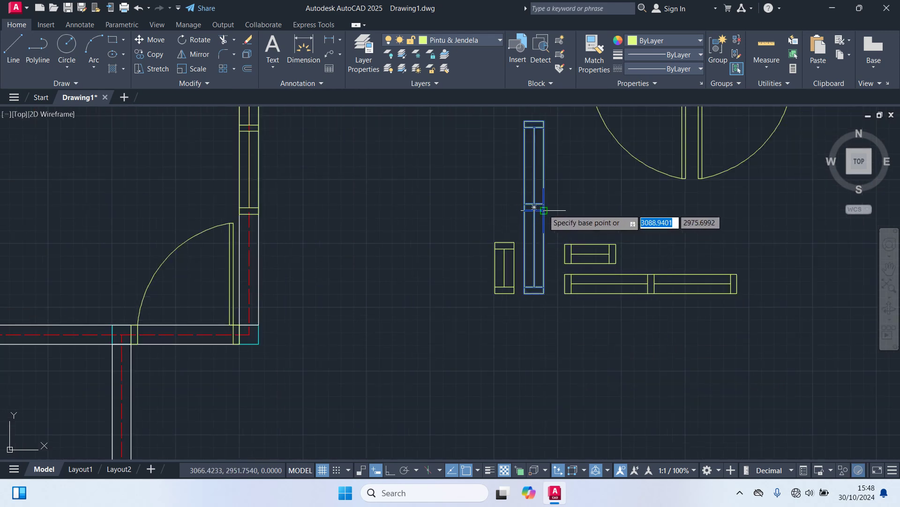
{"action": "scroll", "coordinate": [534, 207], "scroll_direction": "up", "scroll_amount": 2}
{"action": "scroll", "coordinate": [527, 197], "scroll_direction": "down", "scroll_amount": 6}
{"action": "middle_click_drag", "start_coordinate": [510, 342], "coordinate": [619, 212]}
{"action": "middle_click_drag", "start_coordinate": [547, 245], "coordinate": [519, 312]}
{"action": "scroll", "coordinate": [509, 318], "scroll_direction": "up", "scroll_amount": 2}
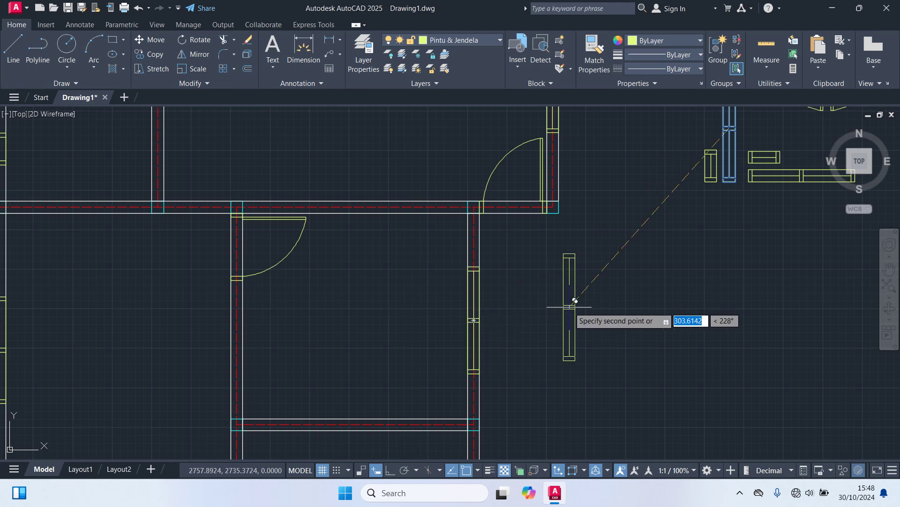
{"action": "key", "text": "Escape"}
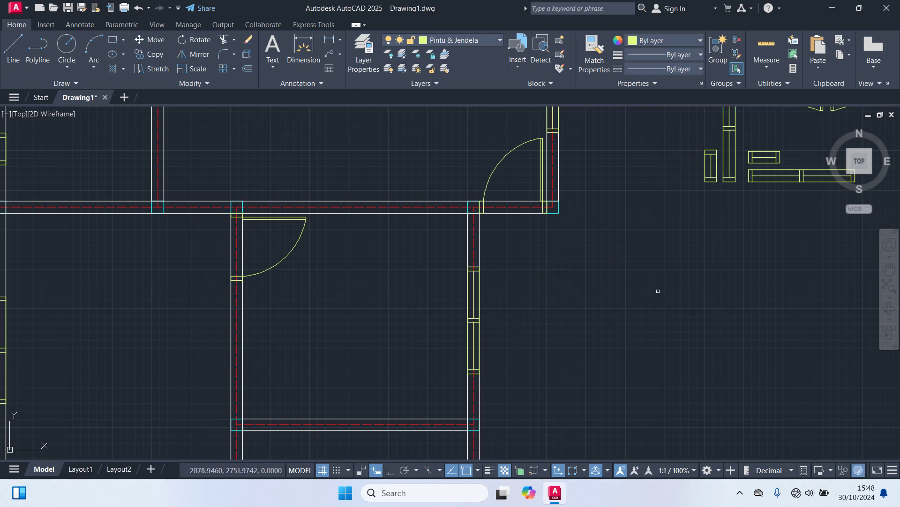
Trim away the inner wall lines of the bottom porch and the lower wall line across the double-door opening.
{"action": "scroll", "coordinate": [658, 291], "scroll_direction": "down", "scroll_amount": 6}
{"action": "scroll", "coordinate": [605, 305], "scroll_direction": "up", "scroll_amount": 2}
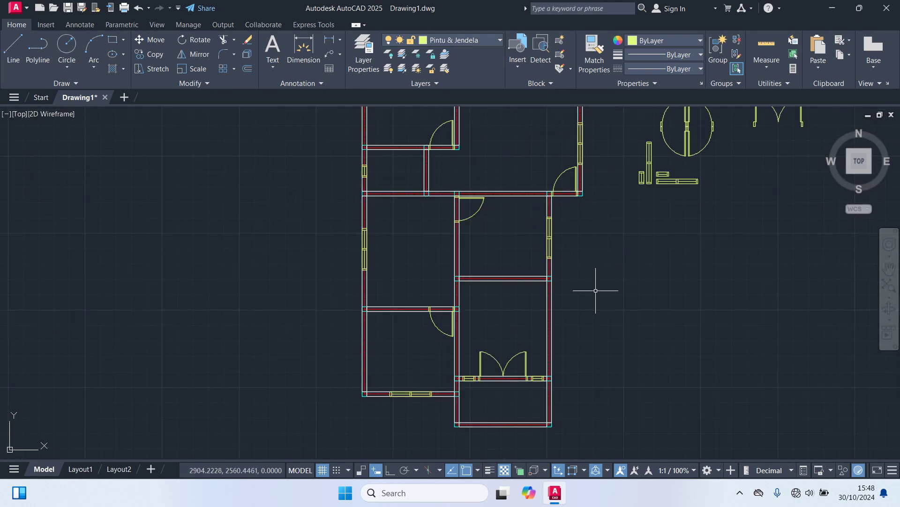
{"action": "middle_click_drag", "start_coordinate": [596, 293], "coordinate": [591, 318]}
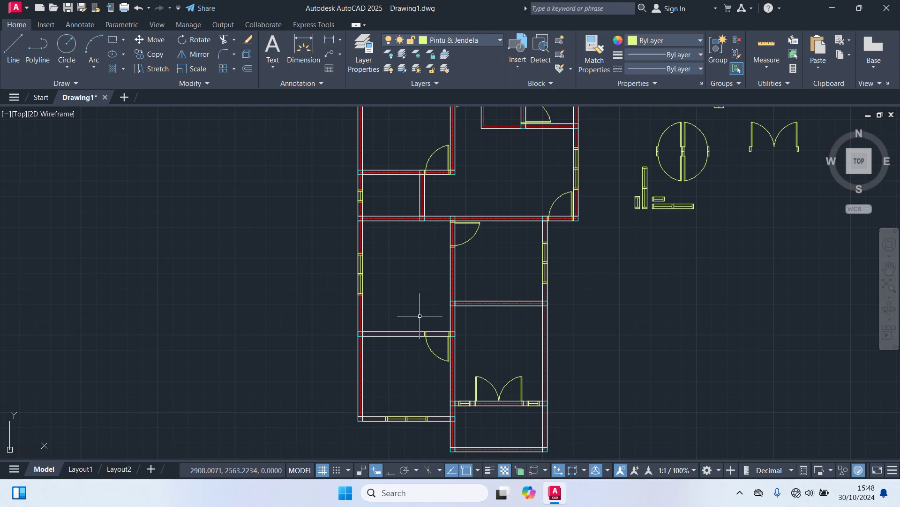
{"action": "middle_click_drag", "start_coordinate": [423, 314], "coordinate": [414, 368]}
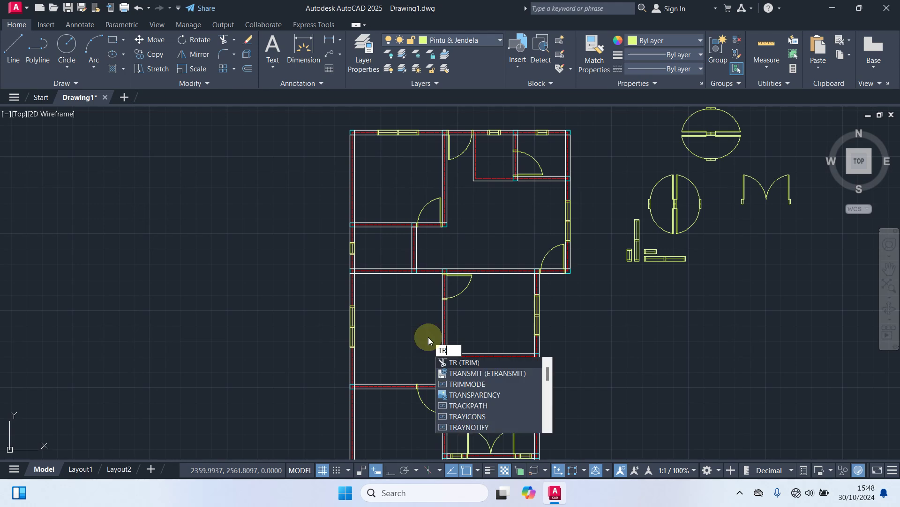
{"action": "key", "text": "Return"}
{"action": "middle_click_drag", "start_coordinate": [506, 434], "coordinate": [514, 244]}
{"action": "scroll", "coordinate": [515, 325], "scroll_direction": "up", "scroll_amount": 2}
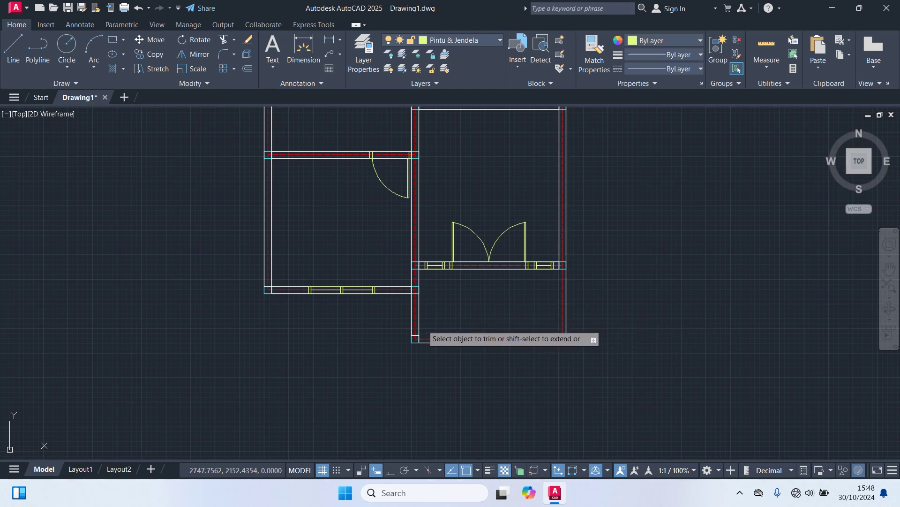
{"action": "left_click", "coordinate": [490, 269]}
{"action": "middle_click_drag", "start_coordinate": [491, 279], "coordinate": [501, 373]}
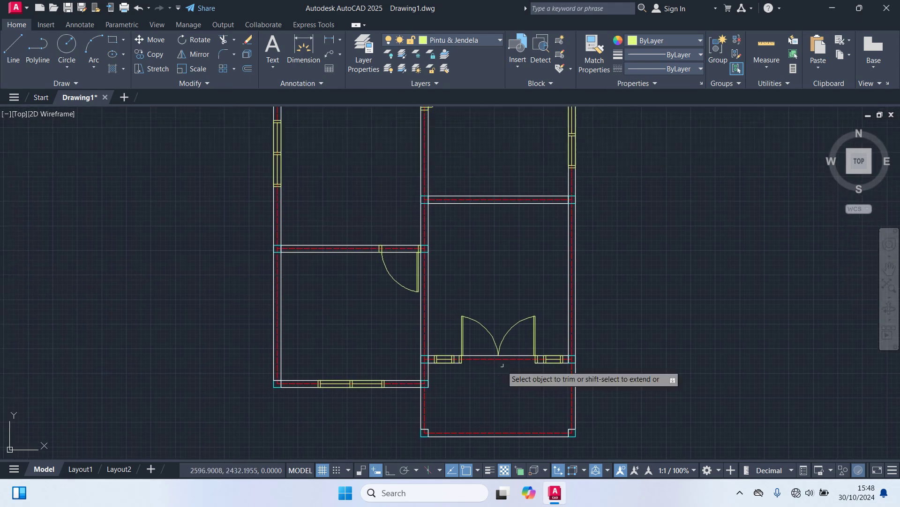
Trim the wall lines across the lower-left and middle-right rooms' door openings, and remove the vertical wall segment between the two columns.
{"action": "left_click", "coordinate": [397, 244]}
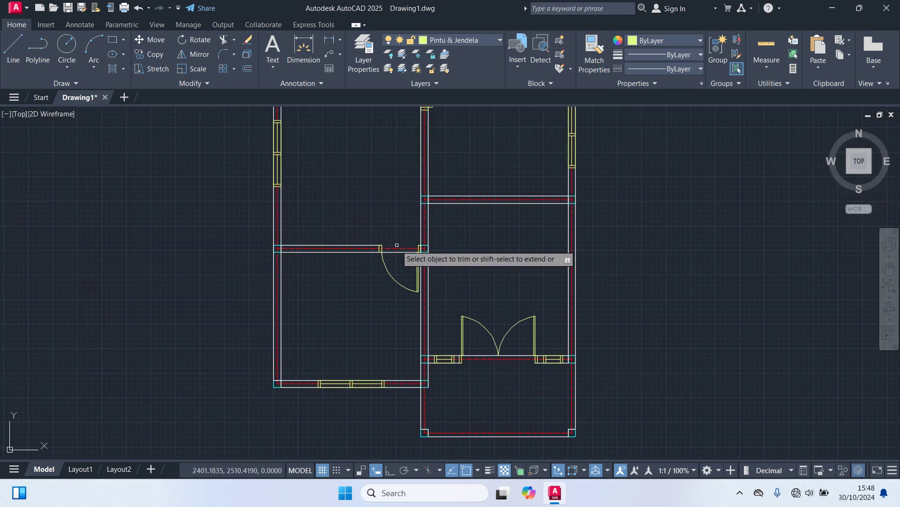
{"action": "left_click", "coordinate": [428, 232]}
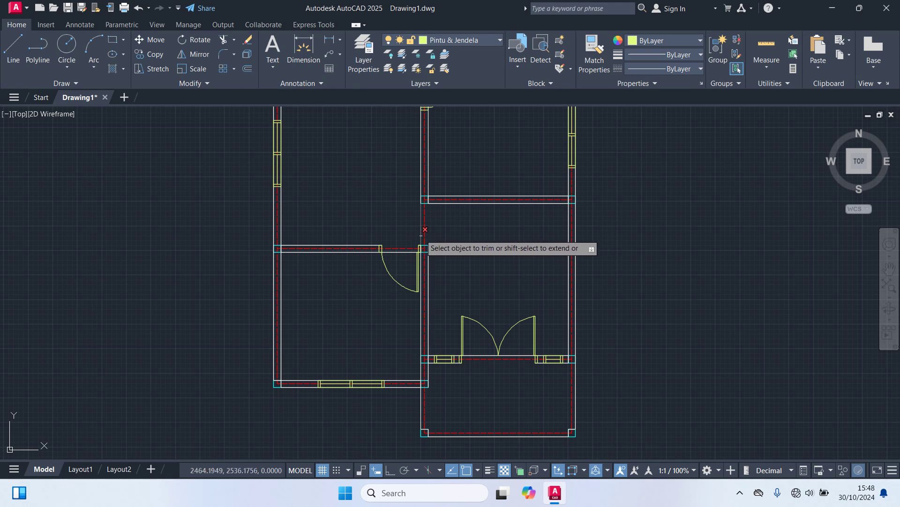
{"action": "middle_click_drag", "start_coordinate": [462, 233], "coordinate": [453, 316]}
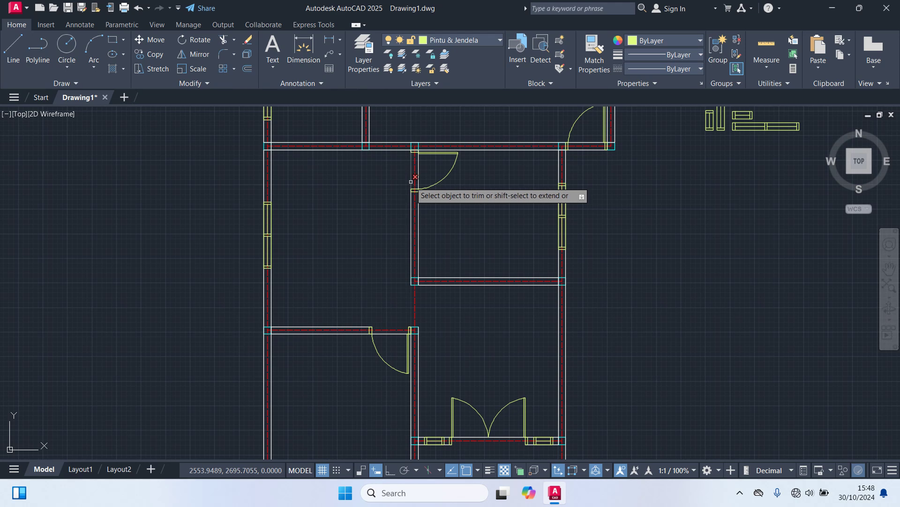
Remove the horizontal wall section beside the small left room and trim the wall lines across the remaining upper door openings.
{"action": "middle_click_drag", "start_coordinate": [382, 201], "coordinate": [381, 308]}
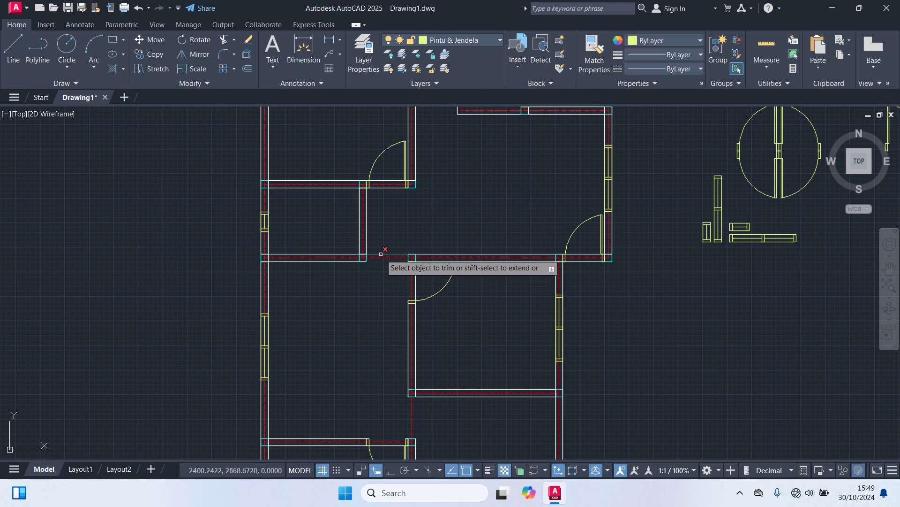
{"action": "middle_click_drag", "start_coordinate": [397, 290], "coordinate": [373, 381]}
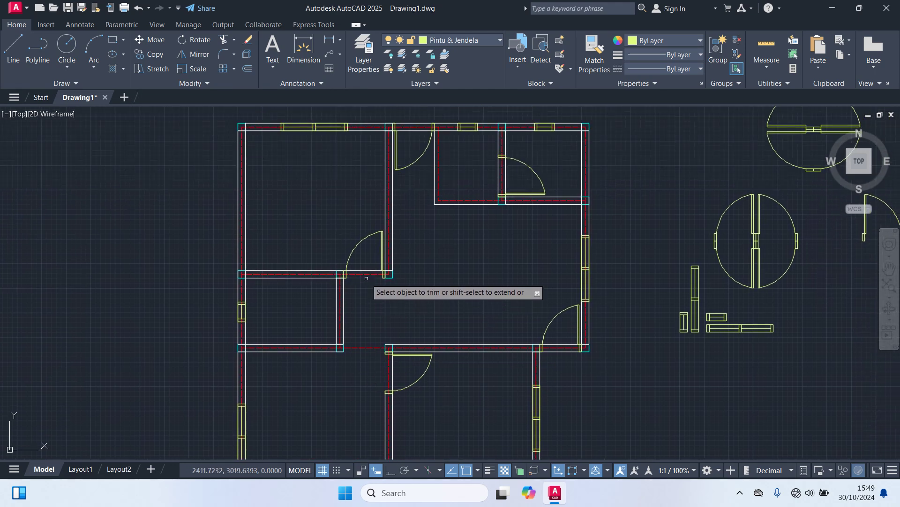
{"action": "left_click", "coordinate": [420, 123]}
{"action": "left_click", "coordinate": [499, 188]}
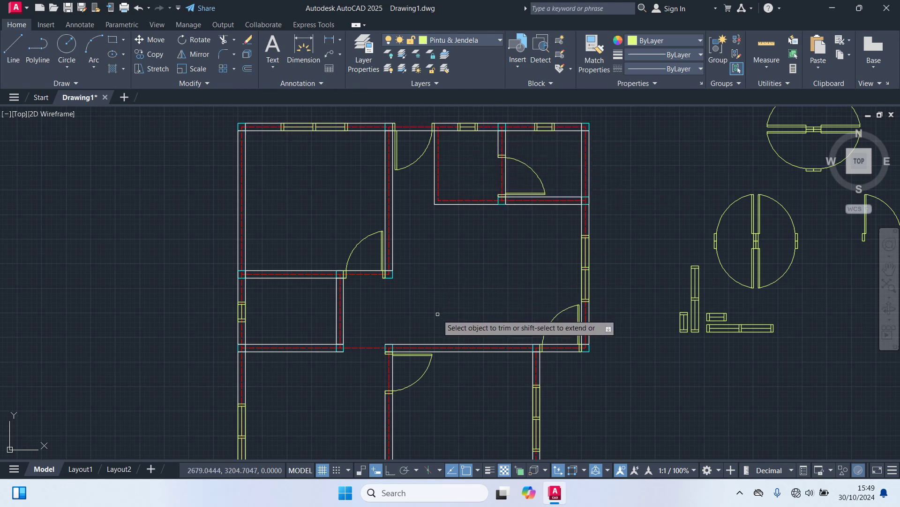
{"action": "key", "text": "Escape"}
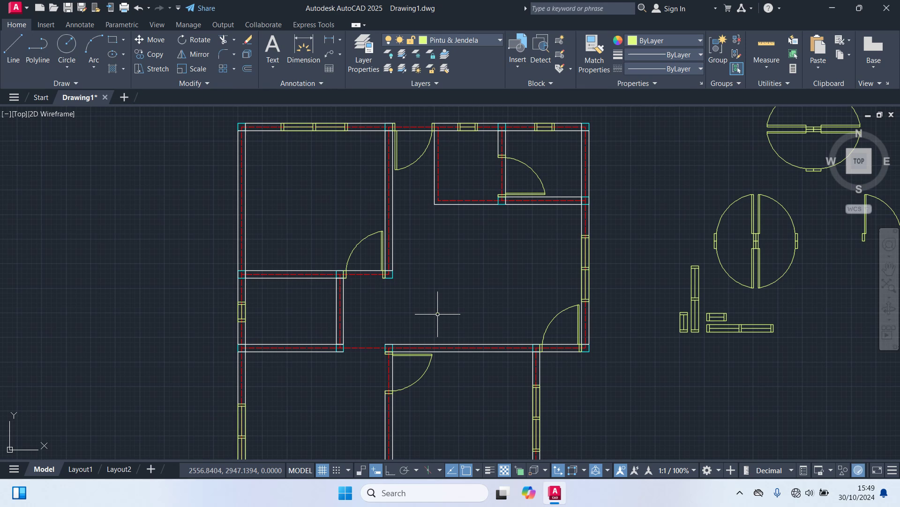
On the Dinding layer, draw a short line from the midpoint of the small left room's right wall face to the wall's centre line.
{"action": "left_click", "coordinate": [457, 43]}
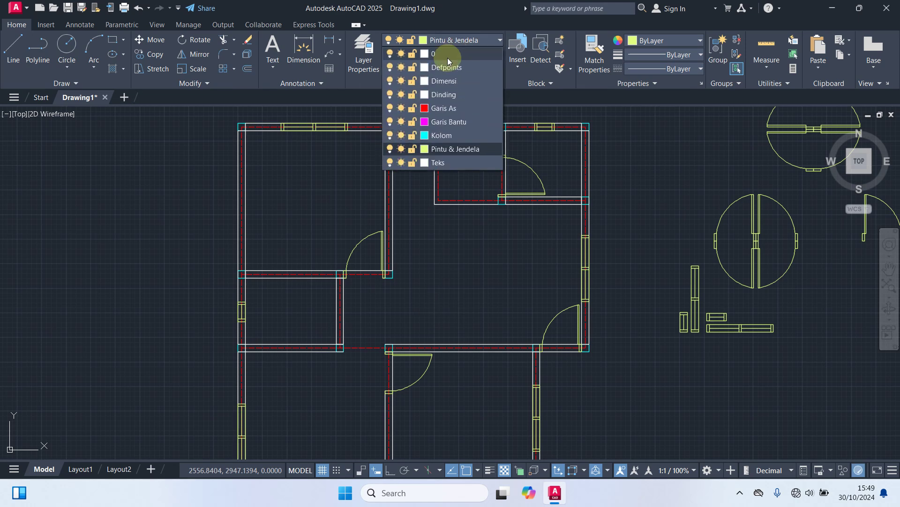
{"action": "left_click", "coordinate": [441, 93]}
{"action": "scroll", "coordinate": [335, 322], "scroll_direction": "up", "scroll_amount": 2}
{"action": "scroll", "coordinate": [334, 321], "scroll_direction": "up", "scroll_amount": 2}
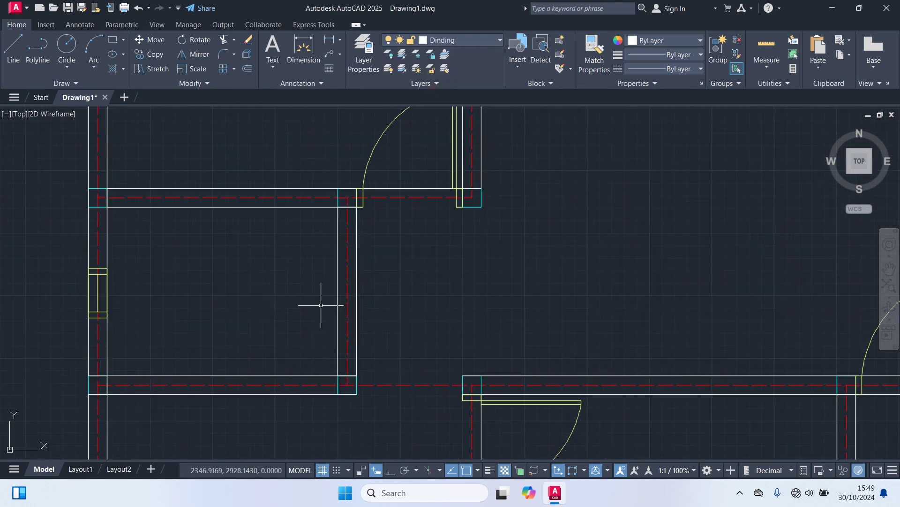
{"action": "type", "text": "l"}
{"action": "key", "text": "Return"}
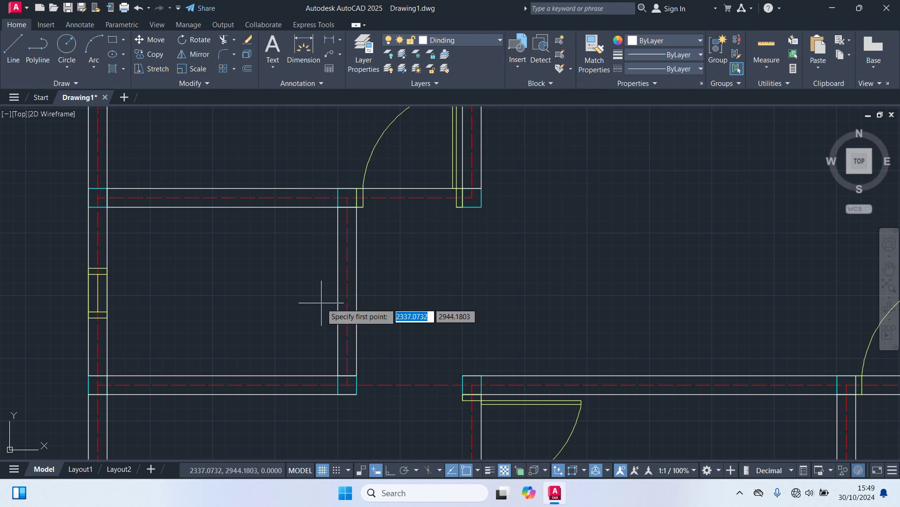
{"action": "left_click", "coordinate": [356, 291]}
{"action": "left_click", "coordinate": [347, 291]}
{"action": "key", "text": "Escape"}
Stretch the short line's inner end to the opposite wall face so that it spans the full wall thickness.
{"action": "scroll", "coordinate": [345, 295], "scroll_direction": "up", "scroll_amount": 1}
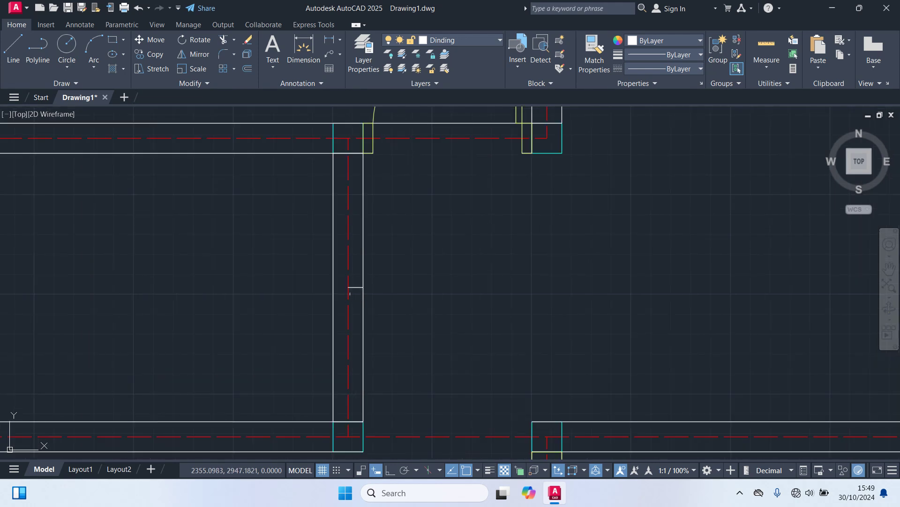
{"action": "left_click", "coordinate": [352, 287]}
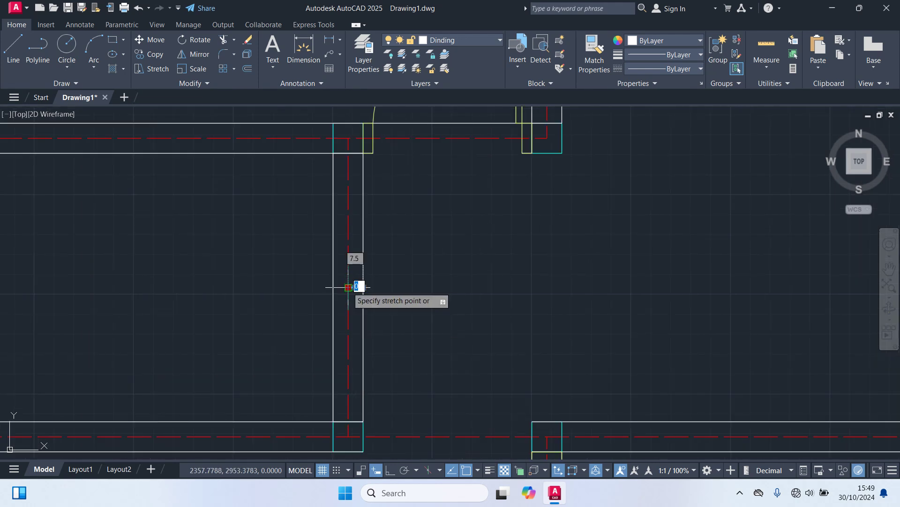
{"action": "key", "text": "space"}
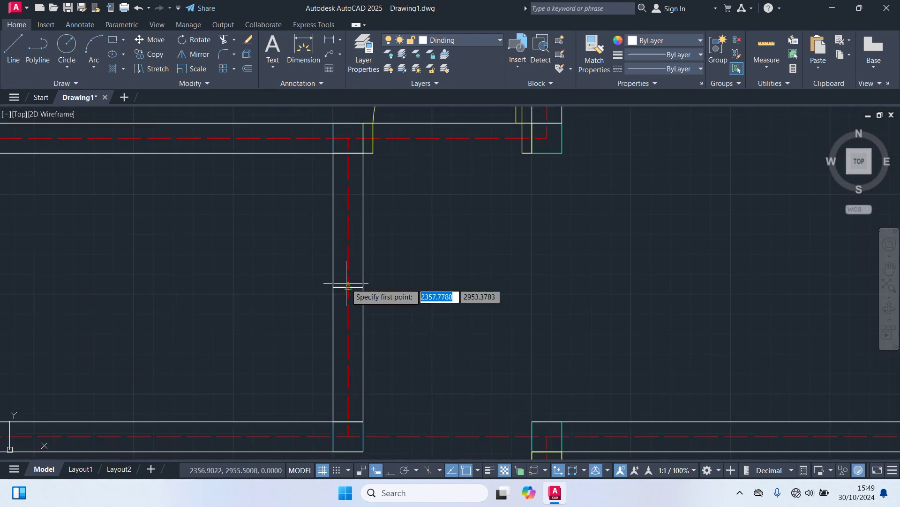
{"action": "key", "text": "Escape"}
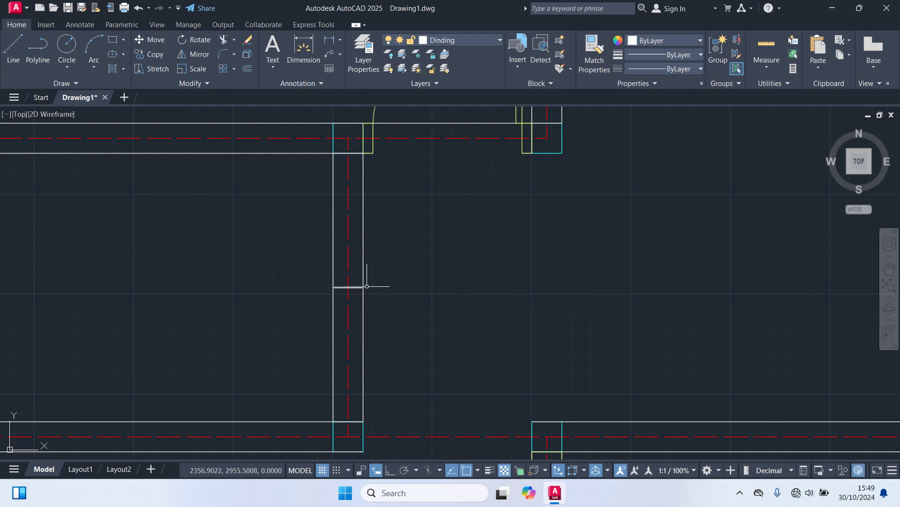
Offset the cross line by the same distance upward and downward along the wall to mark the opening's edges.
{"action": "type", "text": "o"}
{"action": "key", "text": "space"}
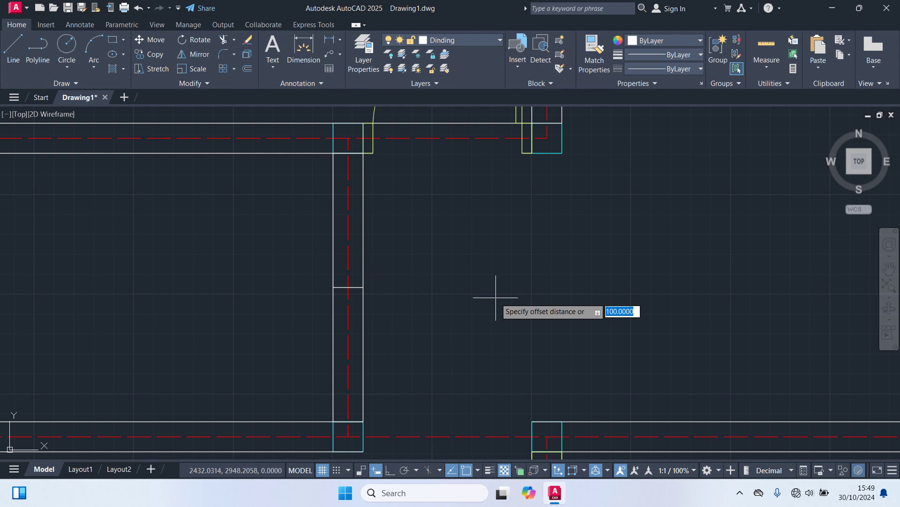
{"action": "type", "text": "300"}
{"action": "key", "text": "space"}
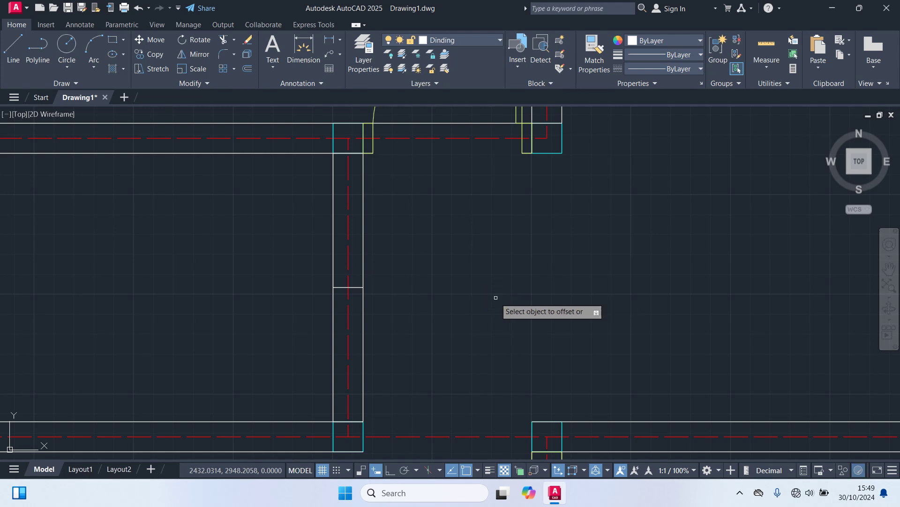
{"action": "scroll", "coordinate": [443, 226], "scroll_direction": "up", "scroll_amount": 2}
{"action": "left_click", "coordinate": [311, 324]}
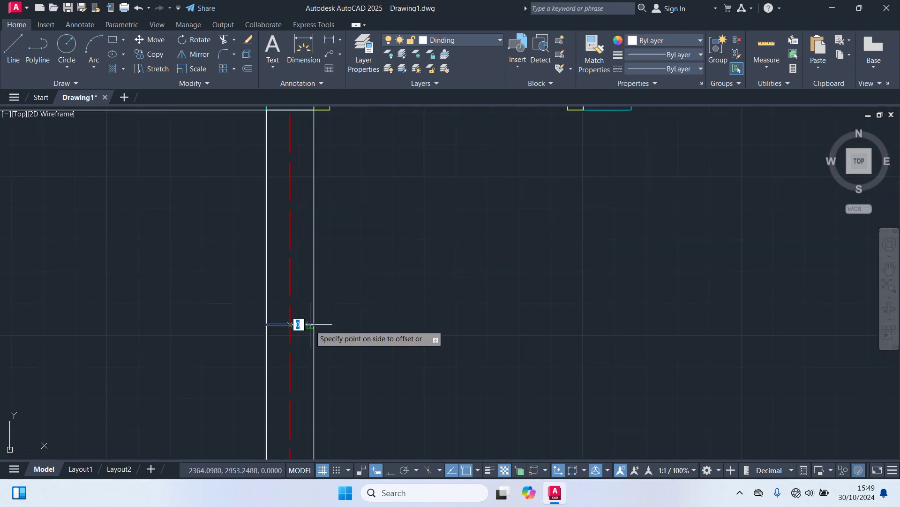
{"action": "left_click", "coordinate": [301, 245]}
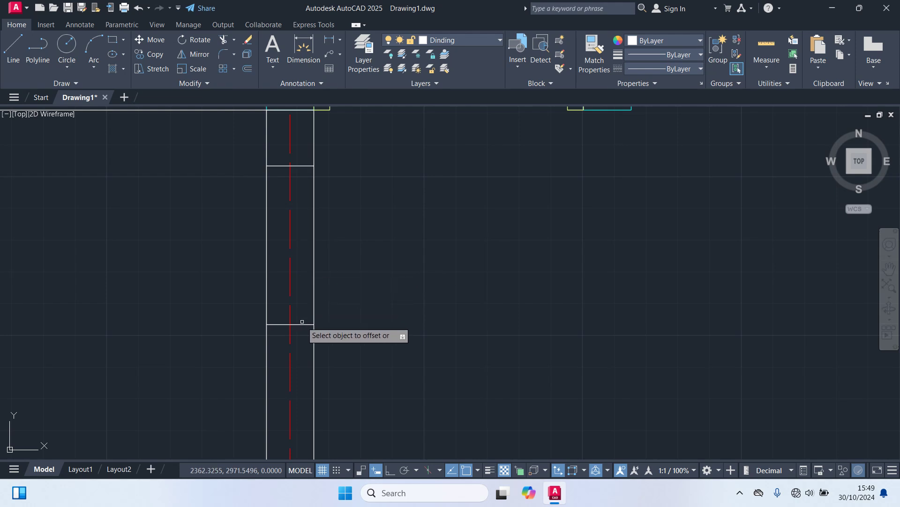
{"action": "left_click", "coordinate": [301, 324]}
{"action": "left_click", "coordinate": [299, 377]}
{"action": "scroll", "coordinate": [299, 377], "scroll_direction": "down", "scroll_amount": 3}
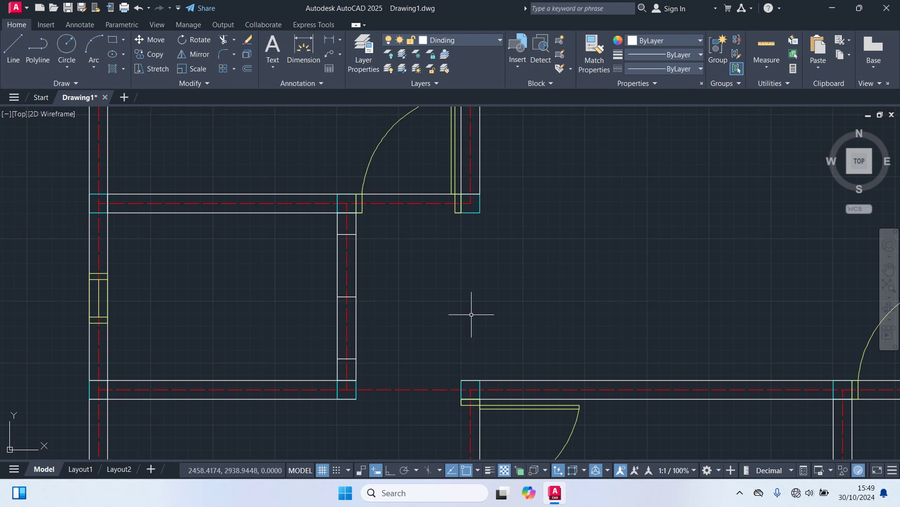
Delete the original cross line in the middle of the small room's right wall.
{"action": "scroll", "coordinate": [352, 291], "scroll_direction": "up", "scroll_amount": 4}
{"action": "left_click", "coordinate": [356, 307]}
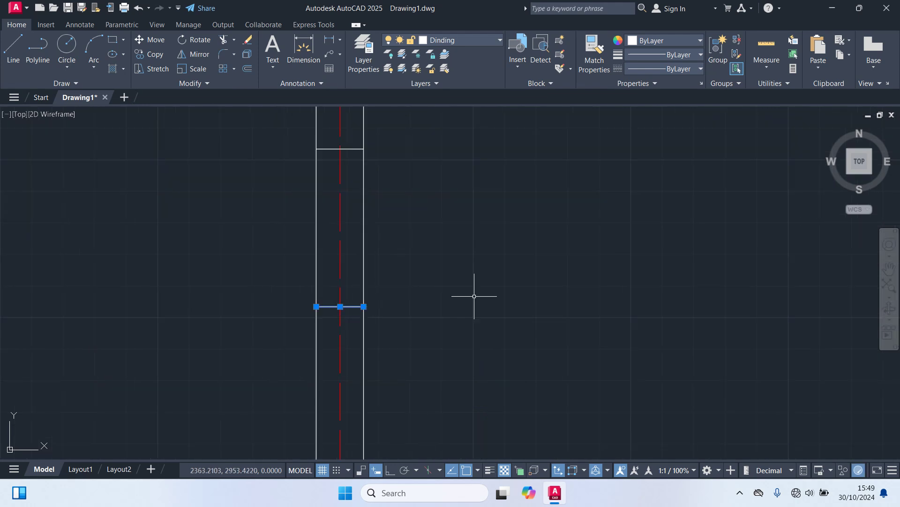
{"action": "key", "text": "Delete"}
Trim both wall faces between the two cross lines on the small left room's right wall to open the passage.
{"action": "scroll", "coordinate": [433, 319], "scroll_direction": "down", "scroll_amount": 2}
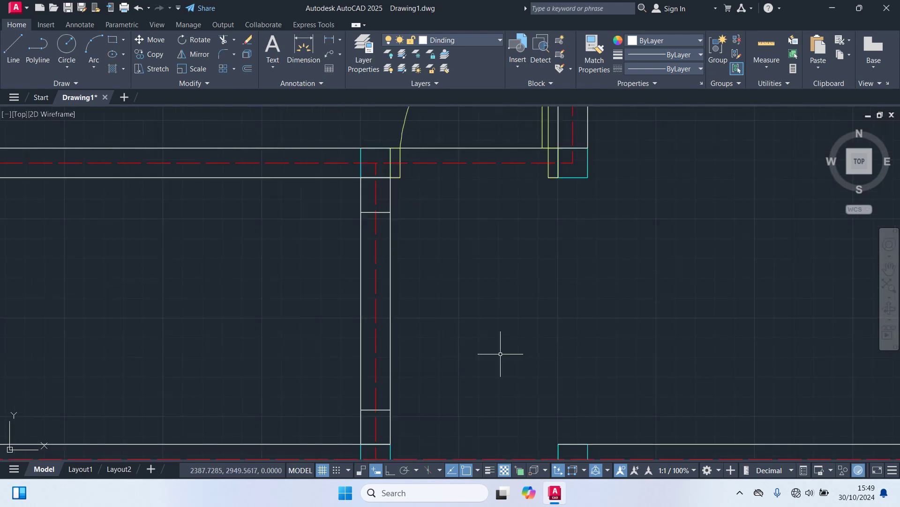
{"action": "type", "text": "tr"}
{"action": "key", "text": "Return"}
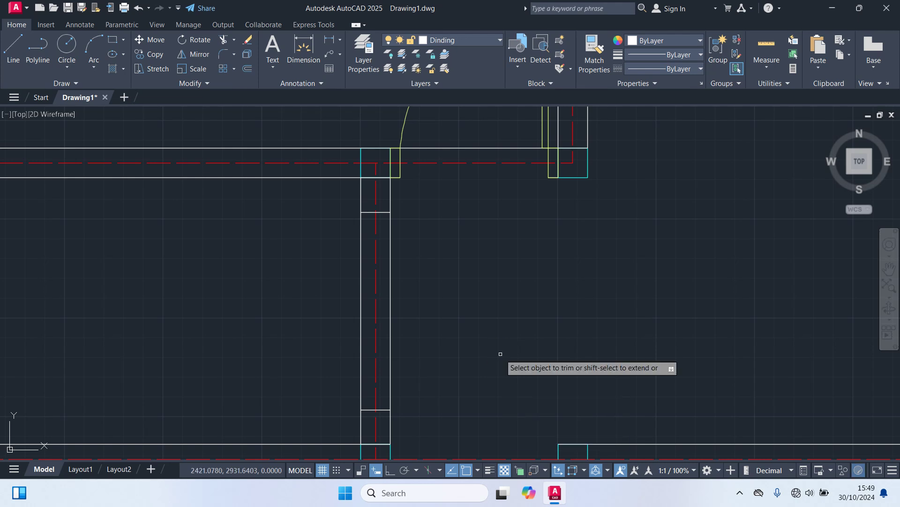
{"action": "left_click", "coordinate": [391, 347]}
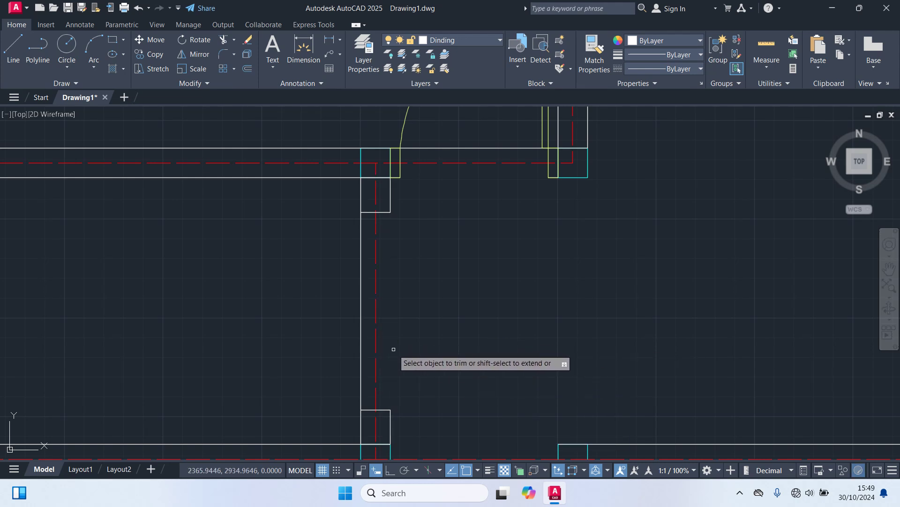
{"action": "left_click", "coordinate": [362, 347]}
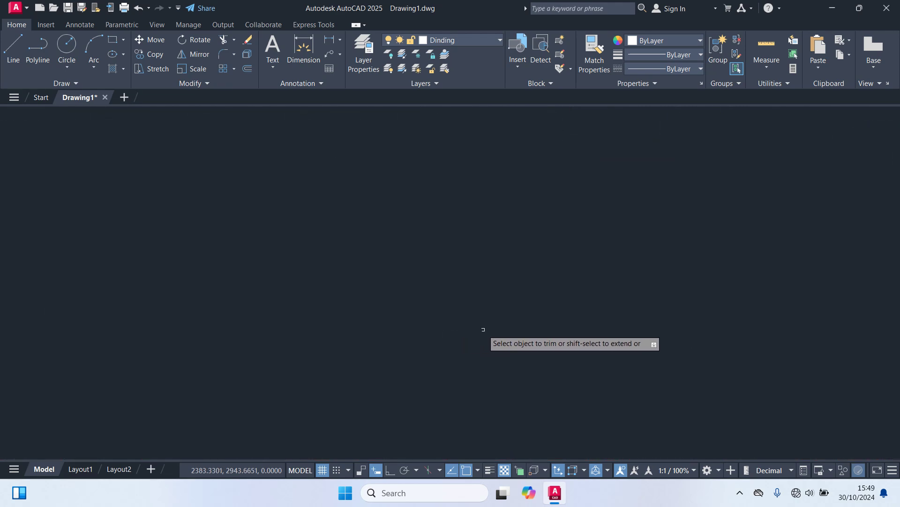
{"action": "key", "text": "Escape"}
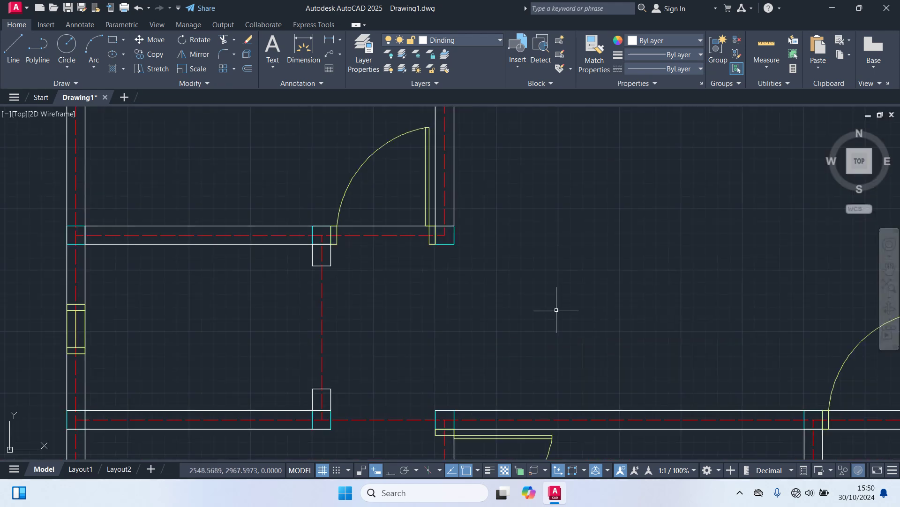
Delete all the spare door and window blocks lying outside the floor plan on its right side.
{"action": "scroll", "coordinate": [561, 279], "scroll_direction": "down", "scroll_amount": 5}
{"action": "middle_click_drag", "start_coordinate": [669, 356], "coordinate": [617, 313]}
{"action": "scroll", "coordinate": [624, 298], "scroll_direction": "down", "scroll_amount": 1}
{"action": "scroll", "coordinate": [624, 303], "scroll_direction": "down", "scroll_amount": 2}
{"action": "scroll", "coordinate": [543, 438], "scroll_direction": "up", "scroll_amount": 2}
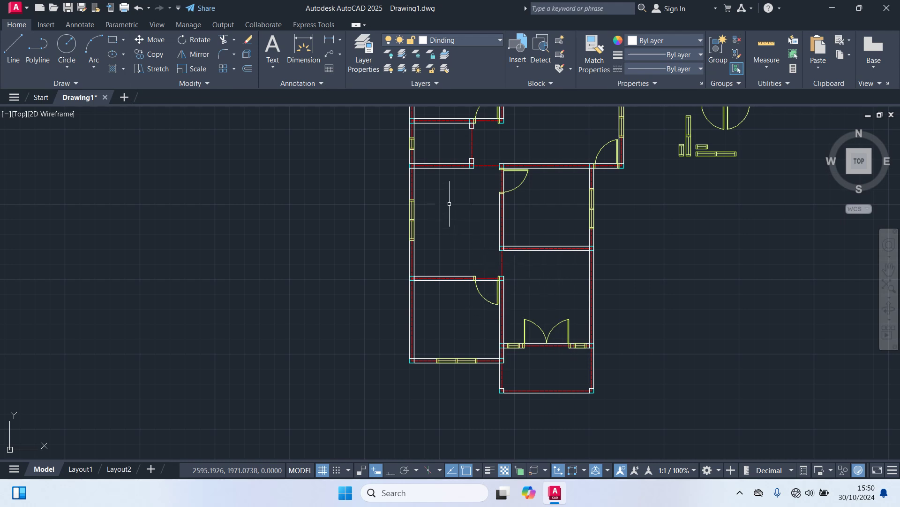
{"action": "middle_click_drag", "start_coordinate": [491, 189], "coordinate": [465, 280]}
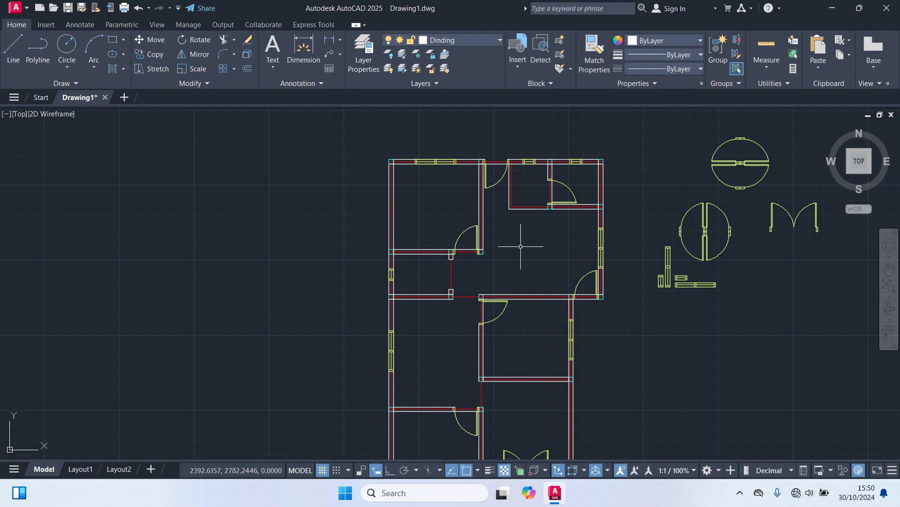
{"action": "middle_click_drag", "start_coordinate": [521, 241], "coordinate": [509, 293]}
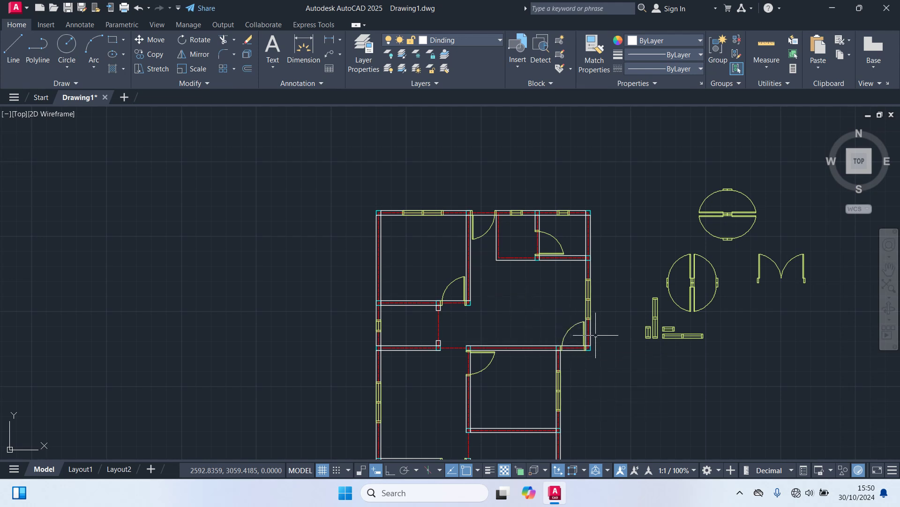
{"action": "middle_click_drag", "start_coordinate": [788, 336], "coordinate": [666, 312]}
{"action": "left_click_drag", "start_coordinate": [767, 359], "coordinate": [528, 138]}
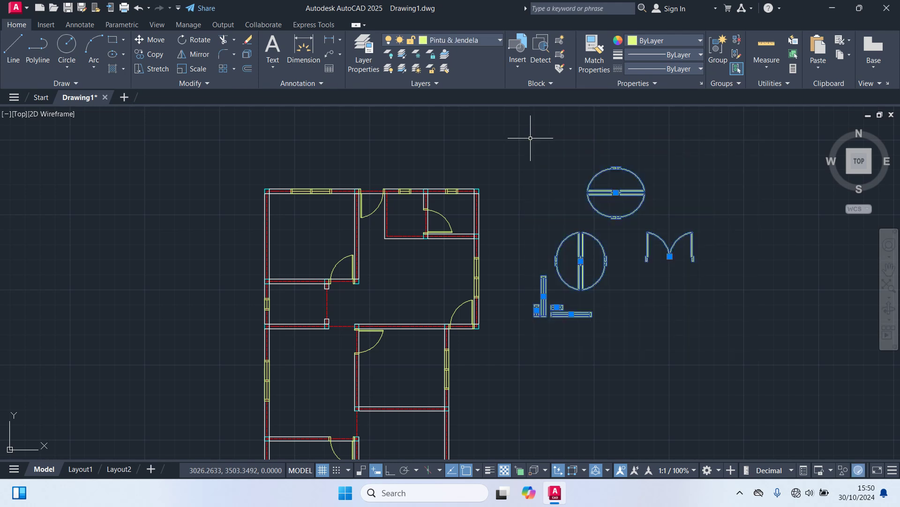
{"action": "key", "text": "Delete"}
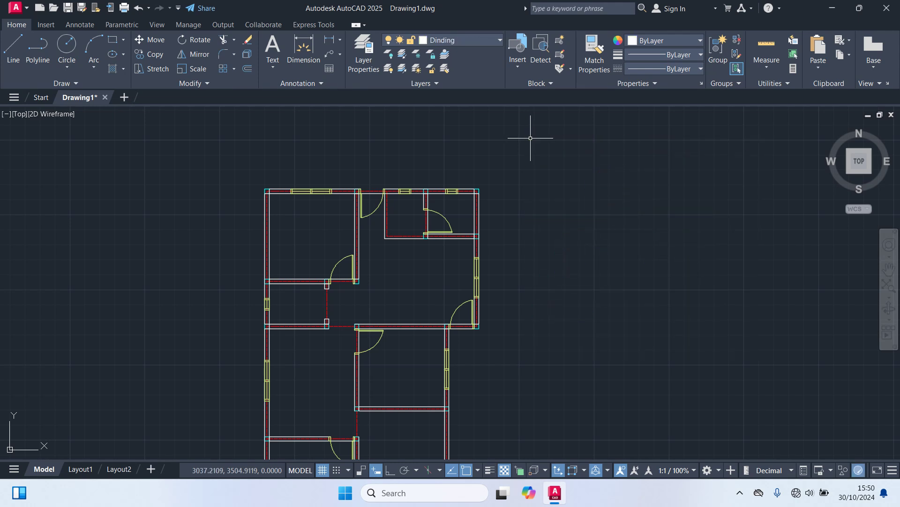
Make Garis Bantu the current layer.
{"action": "left_click", "coordinate": [461, 41]}
{"action": "left_click", "coordinate": [451, 121]}
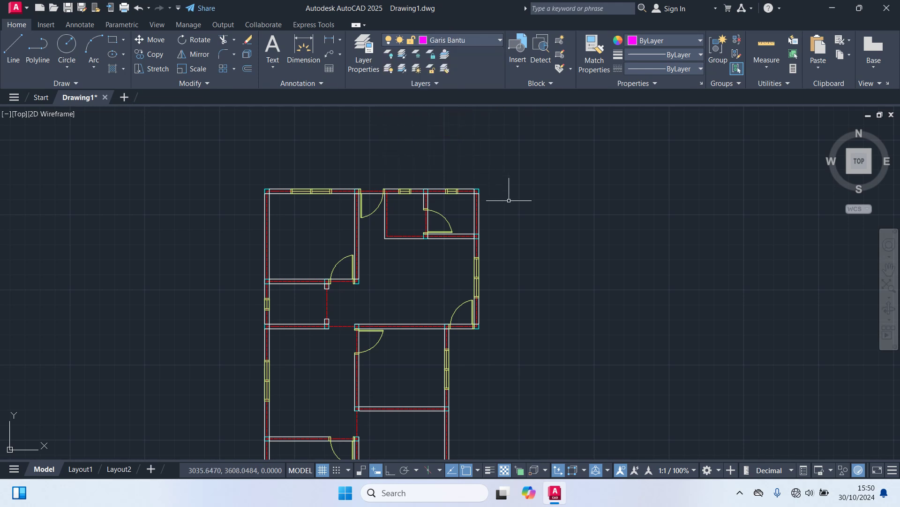
{"action": "scroll", "coordinate": [516, 216], "scroll_direction": "down", "scroll_amount": 3}
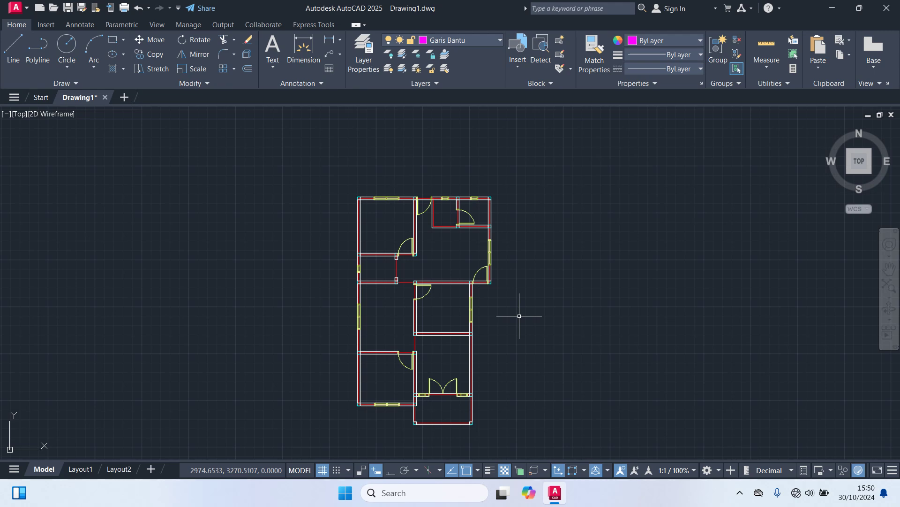
{"action": "scroll", "coordinate": [347, 202], "scroll_direction": "up", "scroll_amount": 5}
{"action": "middle_click_drag", "start_coordinate": [347, 201], "coordinate": [281, 300]}
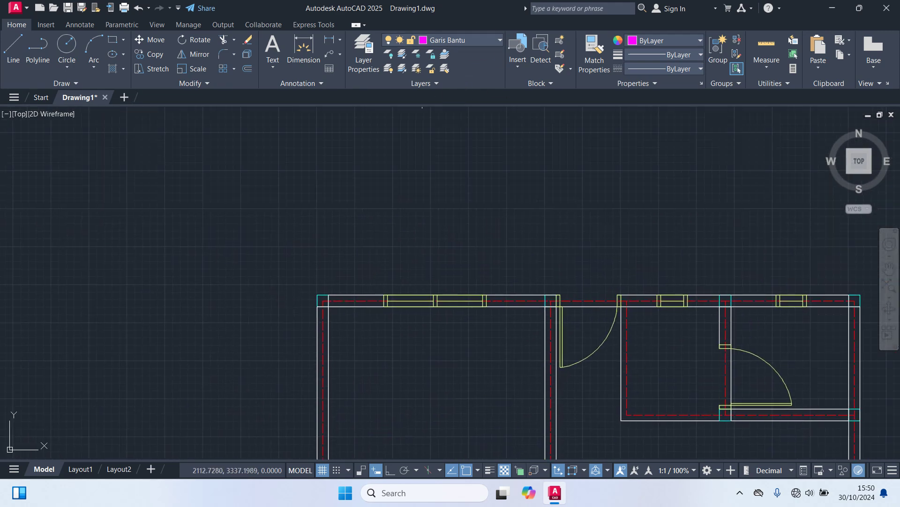
{"action": "left_click", "coordinate": [449, 41]}
{"action": "left_click", "coordinate": [444, 122]}
Draw a 50-unit vertical guide line upward from the wall centre-line intersection at the plan's upper-left corner.
{"action": "key", "text": "l"}
{"action": "key", "text": "Return"}
{"action": "scroll", "coordinate": [296, 314], "scroll_direction": "up", "scroll_amount": 4}
{"action": "left_click", "coordinate": [371, 283]}
{"action": "type", "text": "50"}
{"action": "key", "text": "Return"}
{"action": "key", "text": "Return"}
Draw a 50-unit horizontal guide line to the left from the same upper-left centre-line intersection.
{"action": "key", "text": "Return"}
{"action": "left_click", "coordinate": [370, 283]}
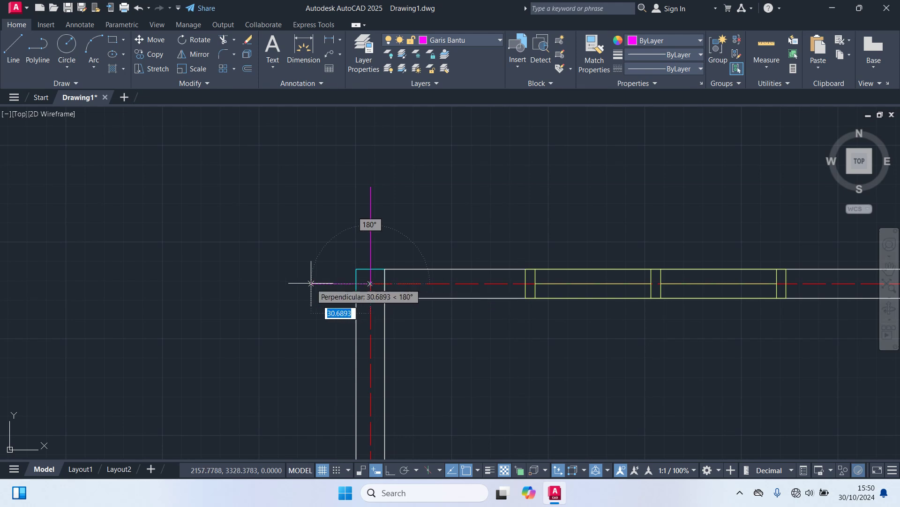
{"action": "type", "text": "50"}
{"action": "key", "text": "Return"}
{"action": "key", "text": "Return"}
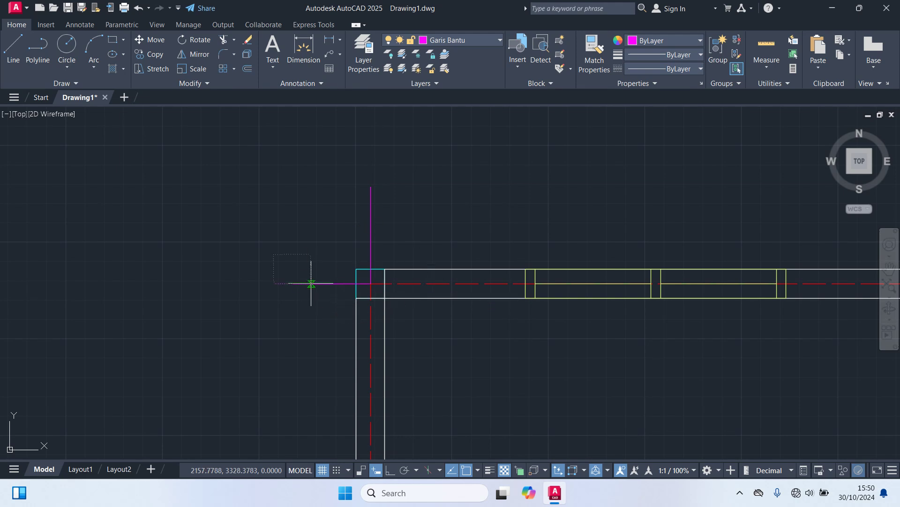
Draw two 50-unit guide lines, one upward and one to the right, from the centre-line intersection at the plan's upper-right corner.
{"action": "scroll", "coordinate": [308, 316], "scroll_direction": "down", "scroll_amount": 3}
{"action": "middle_click_drag", "start_coordinate": [492, 302], "coordinate": [186, 222]}
{"action": "key", "text": "Return"}
{"action": "scroll", "coordinate": [527, 236], "scroll_direction": "up", "scroll_amount": 3}
{"action": "left_click", "coordinate": [602, 229]}
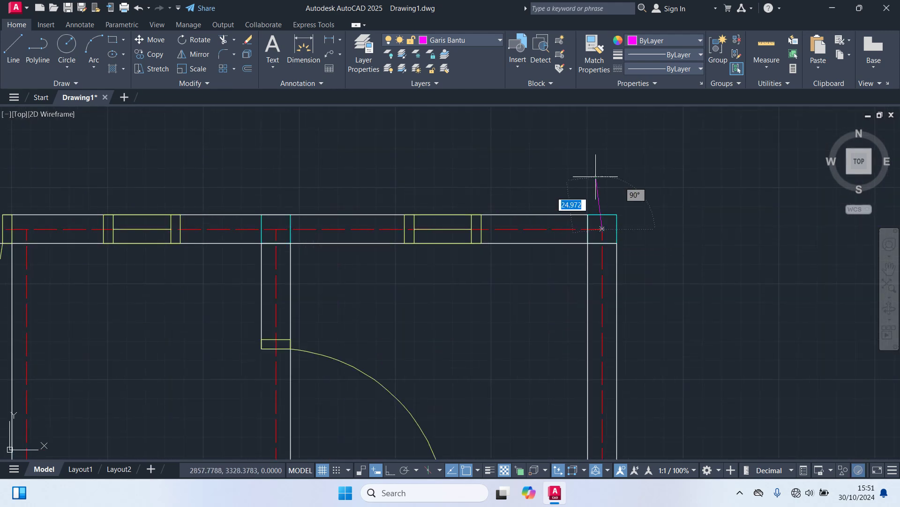
{"action": "type", "text": "50"}
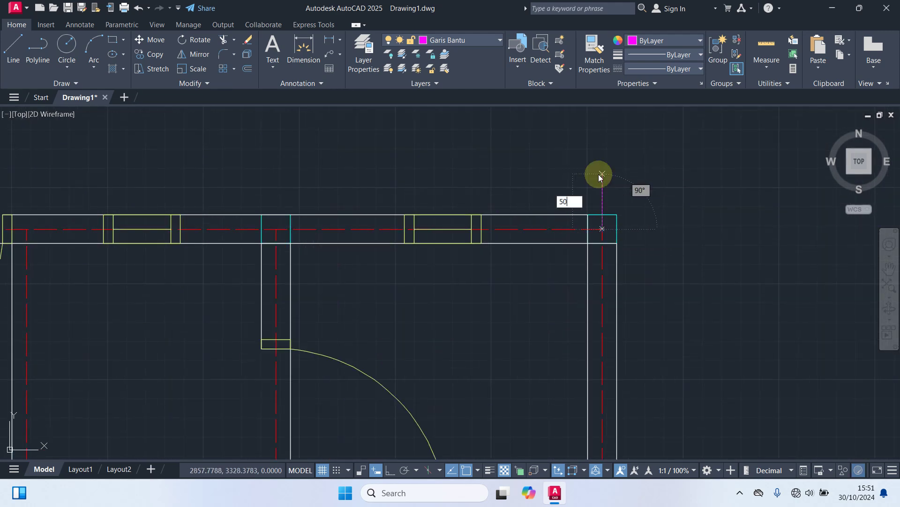
{"action": "key", "text": "Return"}
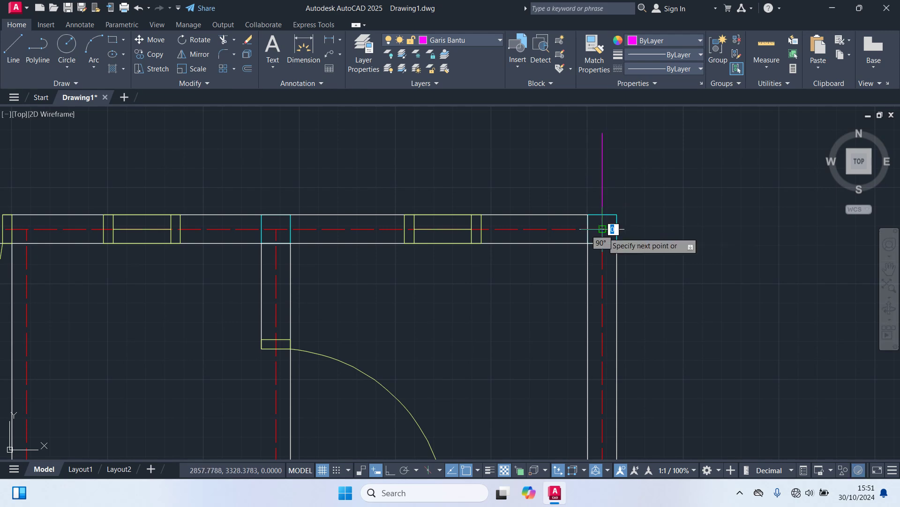
{"action": "type", "text": "5"}
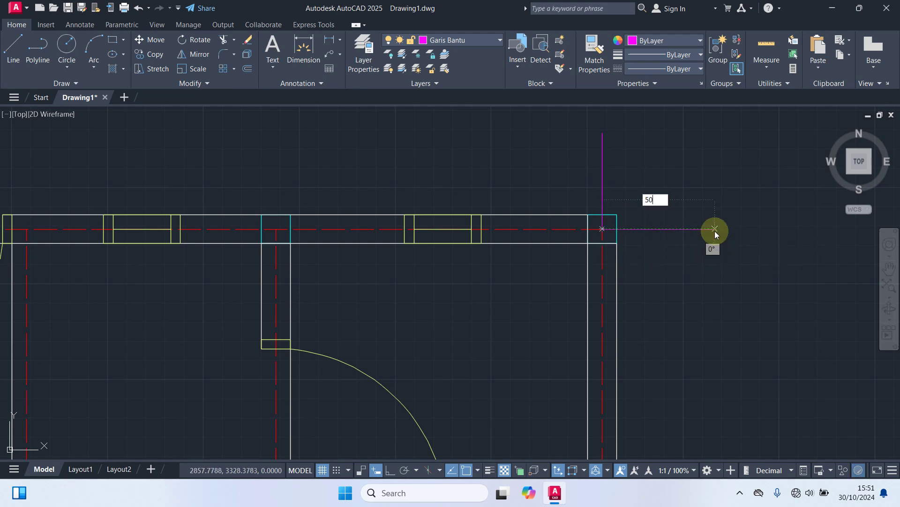
{"action": "key", "text": "Return"}
{"action": "key", "text": "Return"}
Draw a 50-unit guide line straight down from the centre-line intersection at the front terrace's lower-right corner.
{"action": "scroll", "coordinate": [715, 244], "scroll_direction": "down", "scroll_amount": 8}
{"action": "middle_click_drag", "start_coordinate": [727, 344], "coordinate": [705, 97]}
{"action": "middle_click_drag", "start_coordinate": [690, 321], "coordinate": [687, 263]}
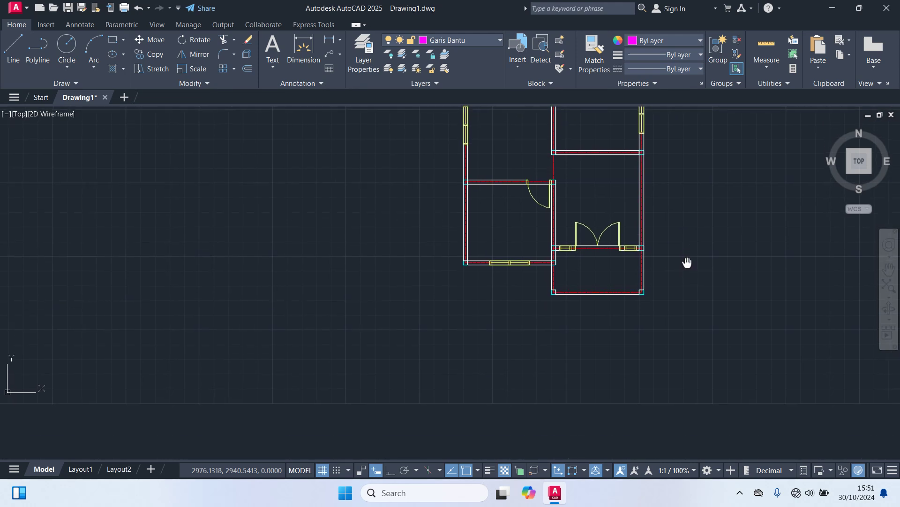
{"action": "scroll", "coordinate": [644, 292], "scroll_direction": "up", "scroll_amount": 6}
{"action": "key", "text": "Return"}
{"action": "left_click", "coordinate": [643, 295]}
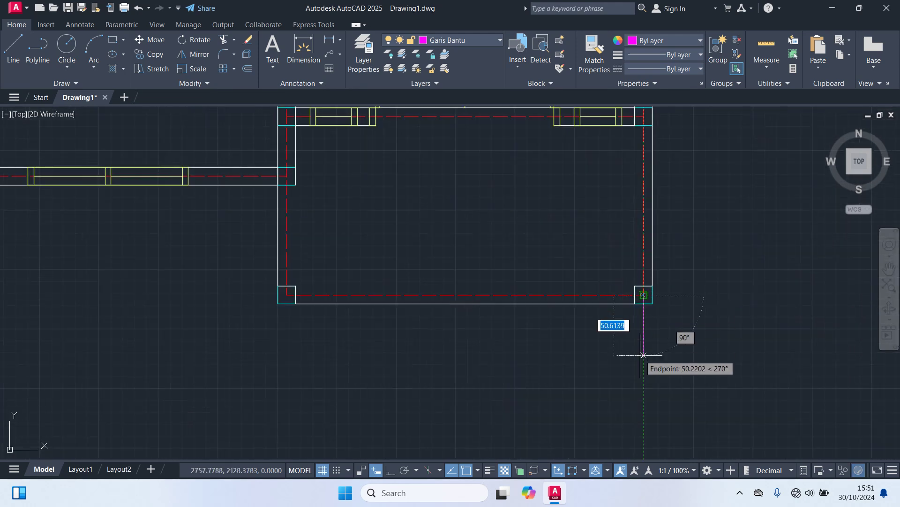
{"action": "type", "text": "50"}
{"action": "key", "text": "Return"}
{"action": "key", "text": "Return"}
Draw a 50-unit guide line to the right from the terrace's lower-right centre-line intersection.
{"action": "key", "text": "Return"}
{"action": "left_click", "coordinate": [644, 294]}
{"action": "type", "text": "50"}
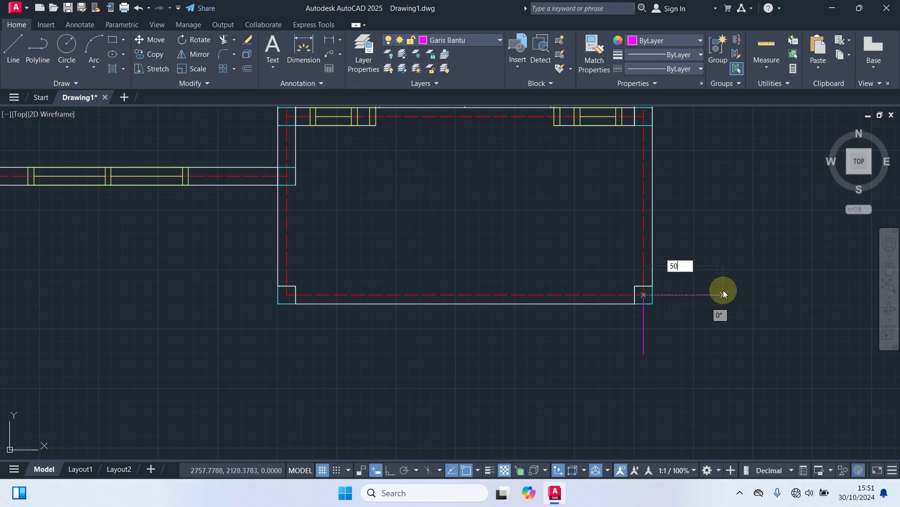
{"action": "key", "text": "Return"}
{"action": "key", "text": "Return"}
Draw a 50-unit guide line straight down from the centre-line intersection at the terrace's lower-left corner.
{"action": "scroll", "coordinate": [676, 344], "scroll_direction": "down", "scroll_amount": 2}
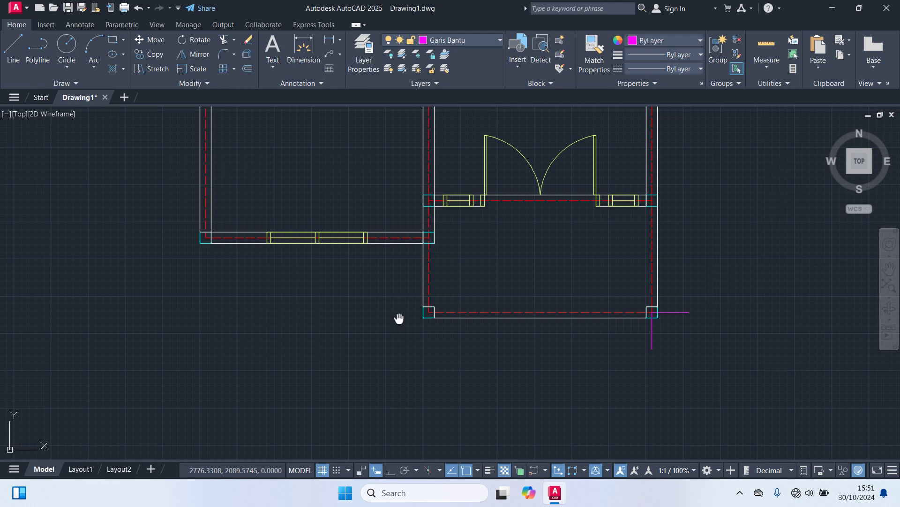
{"action": "middle_click_drag", "start_coordinate": [398, 318], "coordinate": [589, 316]}
{"action": "scroll", "coordinate": [589, 315], "scroll_direction": "up", "scroll_amount": 2}
{"action": "key", "text": "space"}
{"action": "left_click", "coordinate": [639, 305]}
{"action": "type", "text": "5"}
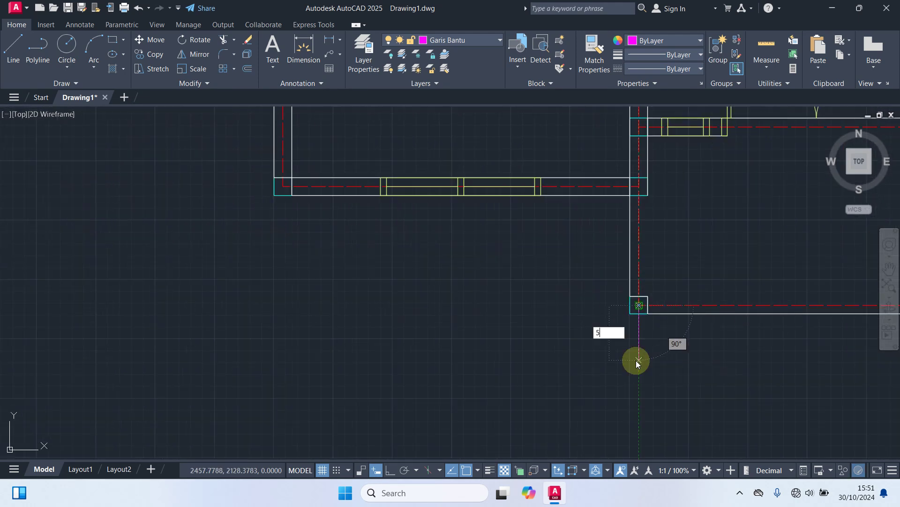
{"action": "key", "text": "Return"}
{"action": "key", "text": "space"}
Draw a 50-unit guide line to the left from the terrace's lower-left centre-line intersection.
{"action": "key", "text": "space"}
{"action": "left_click", "coordinate": [639, 305]}
{"action": "type", "text": "50"}
{"action": "key", "text": "Return"}
{"action": "key", "text": "Return"}
Move the terrace's two lower-left guide lines 300 units to the left, in line with the left outer wall's centre line.
{"action": "scroll", "coordinate": [604, 307], "scroll_direction": "down", "scroll_amount": 3}
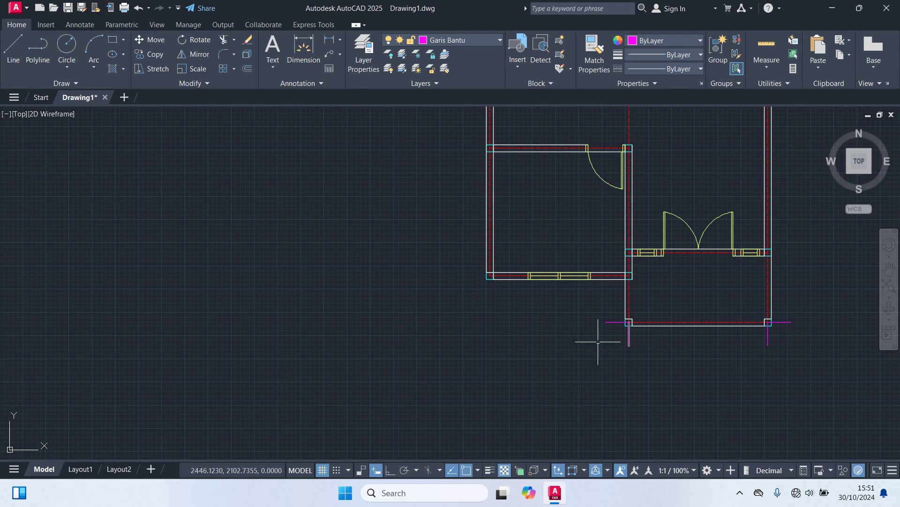
{"action": "scroll", "coordinate": [604, 343], "scroll_direction": "up", "scroll_amount": 5}
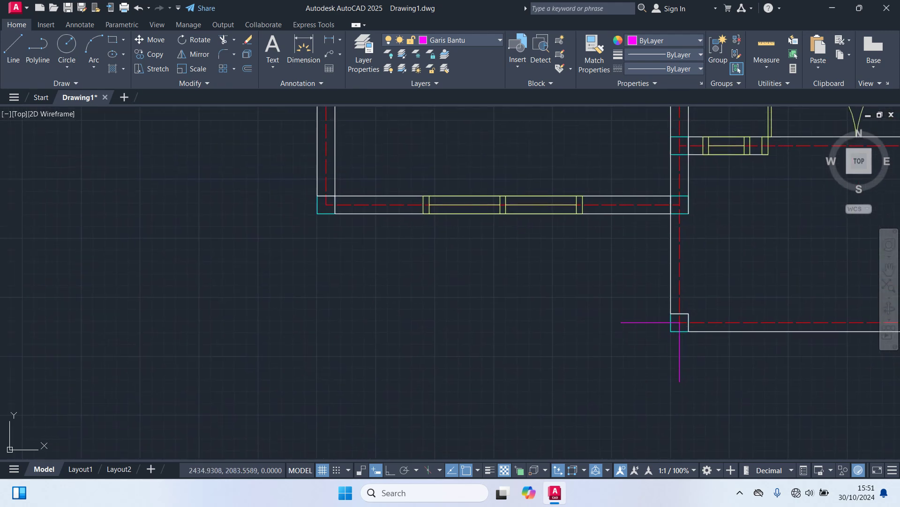
{"action": "left_click", "coordinate": [647, 323]}
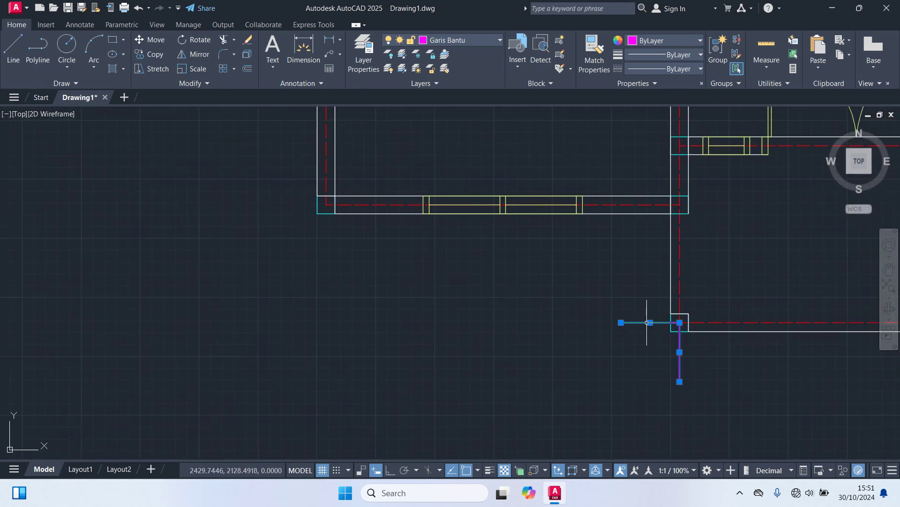
{"action": "type", "text": "m"}
{"action": "key", "text": "Return"}
{"action": "left_click", "coordinate": [679, 322]}
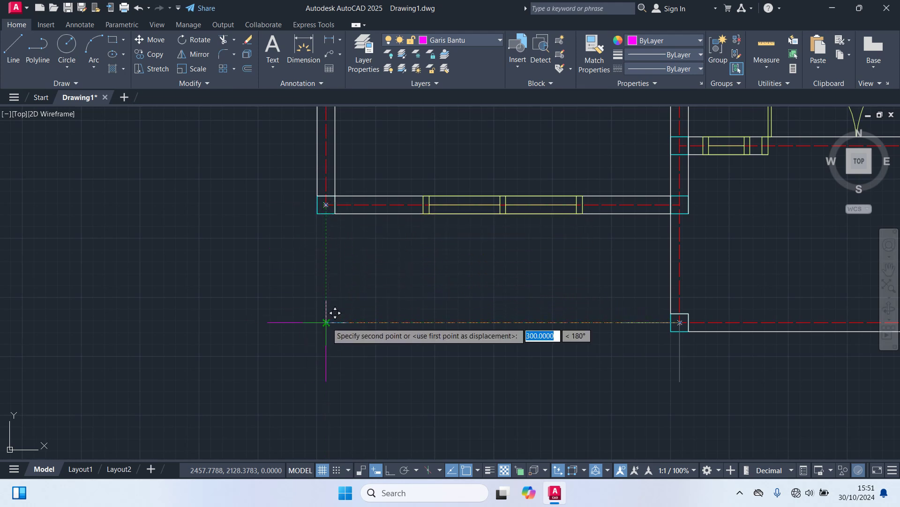
{"action": "key", "text": "Return"}
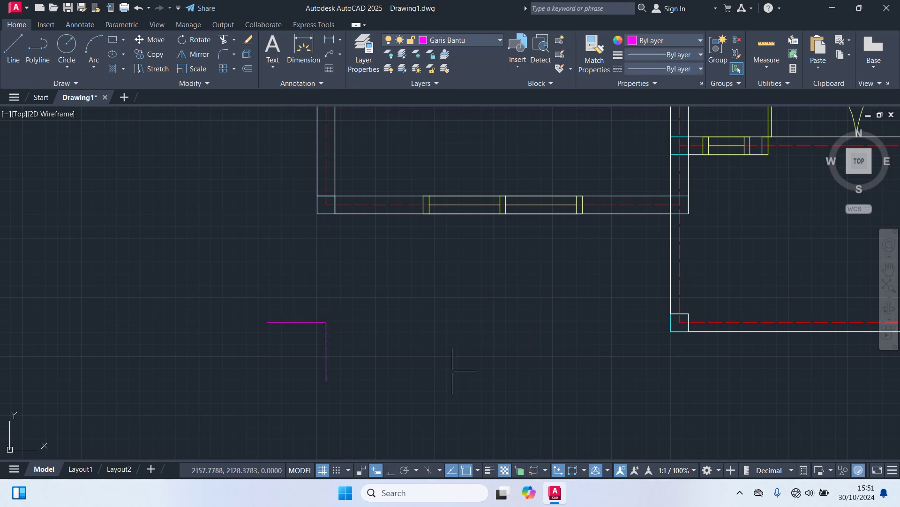
Draw a long vertical guide line from the centre-line corner of the protruding right-hand wall down past the terrace's lower edge.
{"action": "scroll", "coordinate": [555, 374], "scroll_direction": "down", "scroll_amount": 2}
{"action": "middle_click_drag", "start_coordinate": [555, 374], "coordinate": [432, 383]}
{"action": "mouse_move", "coordinate": [596, 299]}
{"action": "middle_mouse_down"}
{"action": "mouse_move", "coordinate": [586, 300]}
{"action": "mouse_move", "coordinate": [536, 392]}
{"action": "middle_mouse_up"}
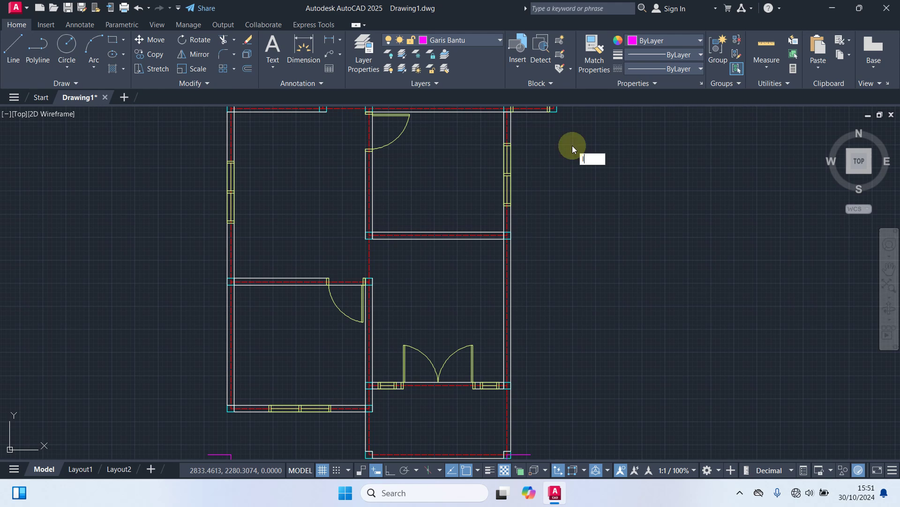
{"action": "type", "text": "L"}
{"action": "key", "text": "Return"}
{"action": "scroll", "coordinate": [546, 134], "scroll_direction": "up", "scroll_amount": 2}
{"action": "left_click", "coordinate": [546, 133]}
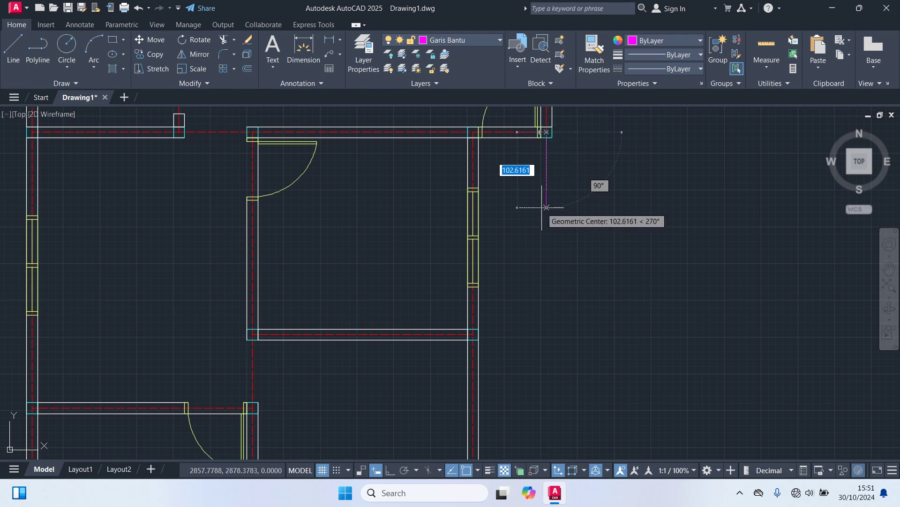
{"action": "scroll", "coordinate": [544, 328], "scroll_direction": "down", "scroll_amount": 3}
{"action": "middle_click_drag", "start_coordinate": [539, 350], "coordinate": [568, 177]}
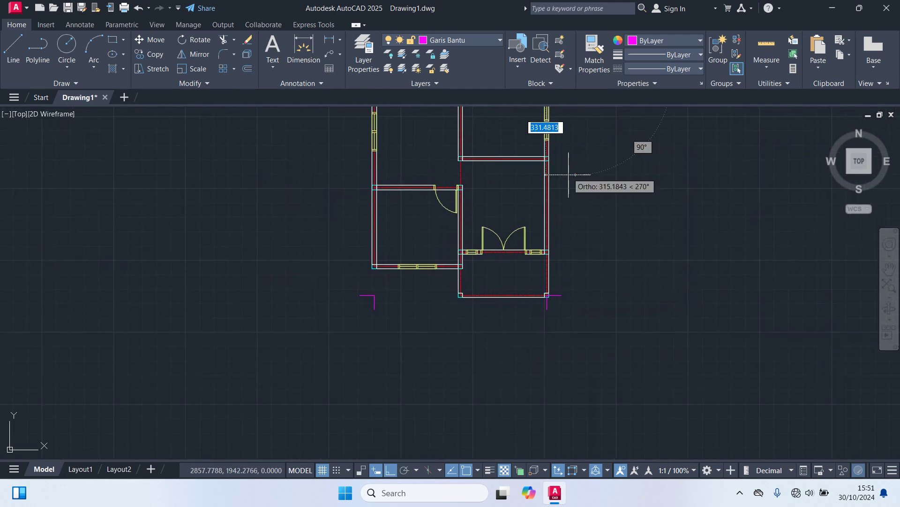
{"action": "left_click", "coordinate": [575, 326]}
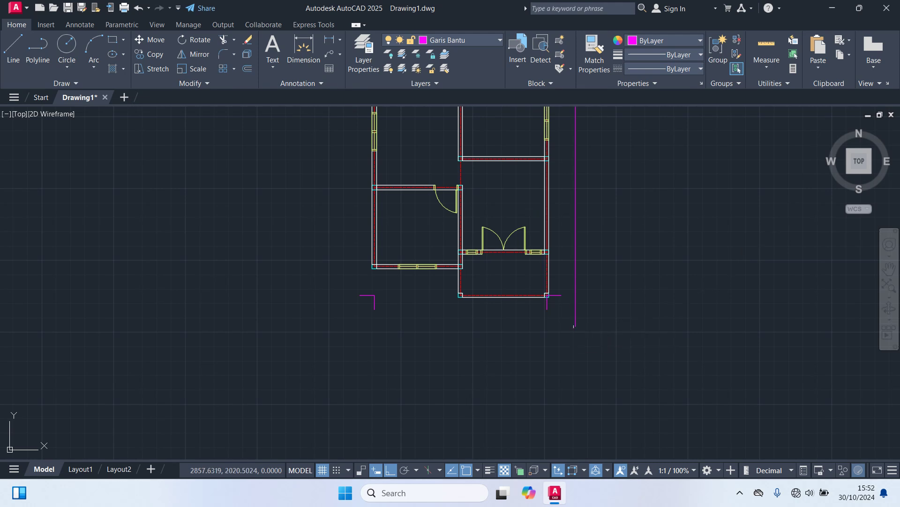
Move the two guide lines at the terrace's lower-right corner 100 units right onto the long vertical guide line.
{"action": "scroll", "coordinate": [550, 299], "scroll_direction": "up", "scroll_amount": 2}
{"action": "left_click", "coordinate": [561, 294]}
{"action": "scroll", "coordinate": [551, 303], "scroll_direction": "up", "scroll_amount": 4}
{"action": "left_click", "coordinate": [537, 304]}
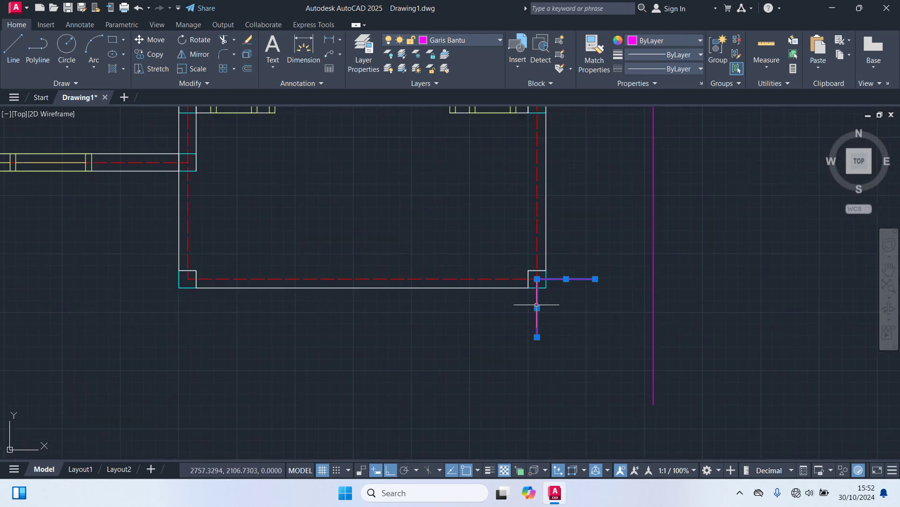
{"action": "type", "text": "m"}
{"action": "key", "text": "Return"}
{"action": "left_click", "coordinate": [537, 278]}
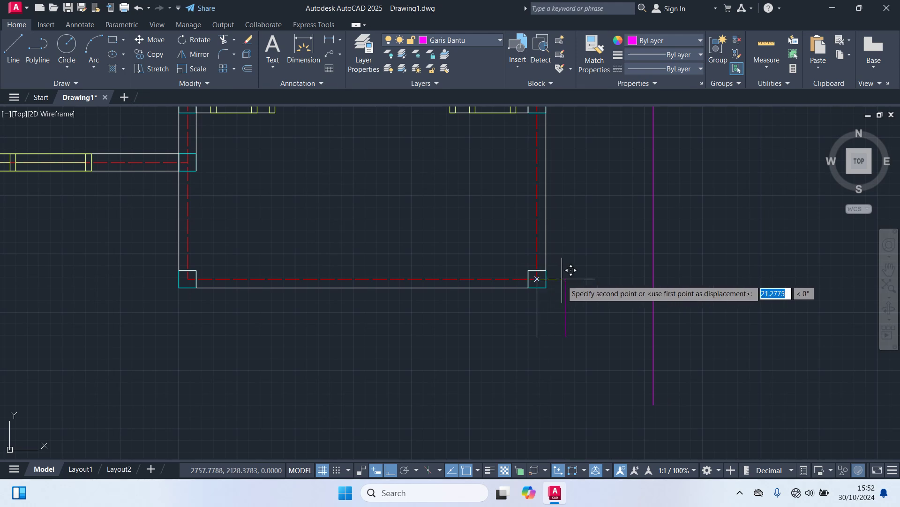
{"action": "left_click", "coordinate": [653, 279]}
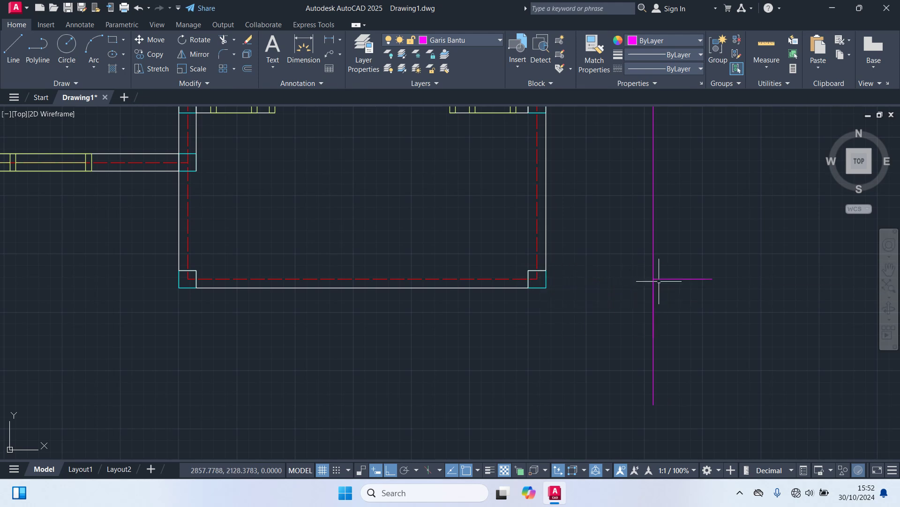
Delete the long vertical guide line to the right of the terrace.
{"action": "middle_click_drag", "start_coordinate": [671, 214], "coordinate": [649, 324]}
{"action": "left_click", "coordinate": [645, 313]}
{"action": "left_click", "coordinate": [617, 275]}
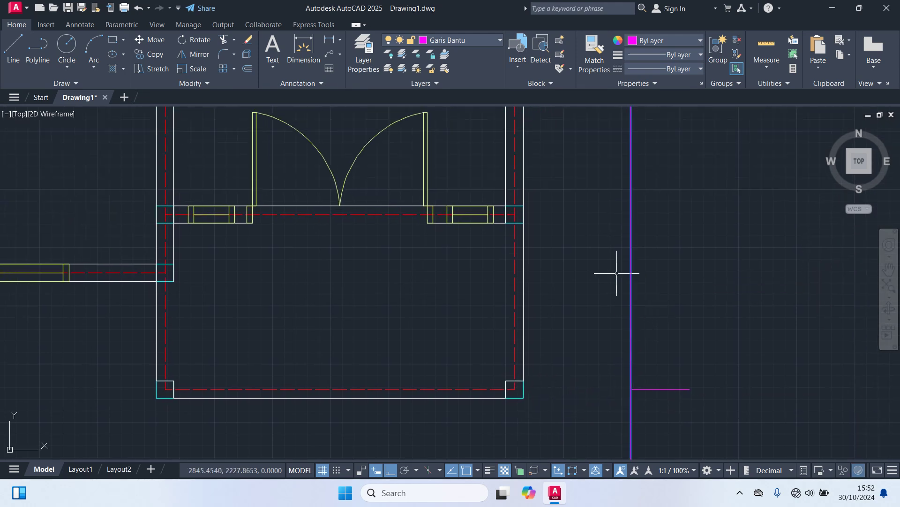
{"action": "scroll", "coordinate": [613, 300], "scroll_direction": "down", "scroll_amount": 2}
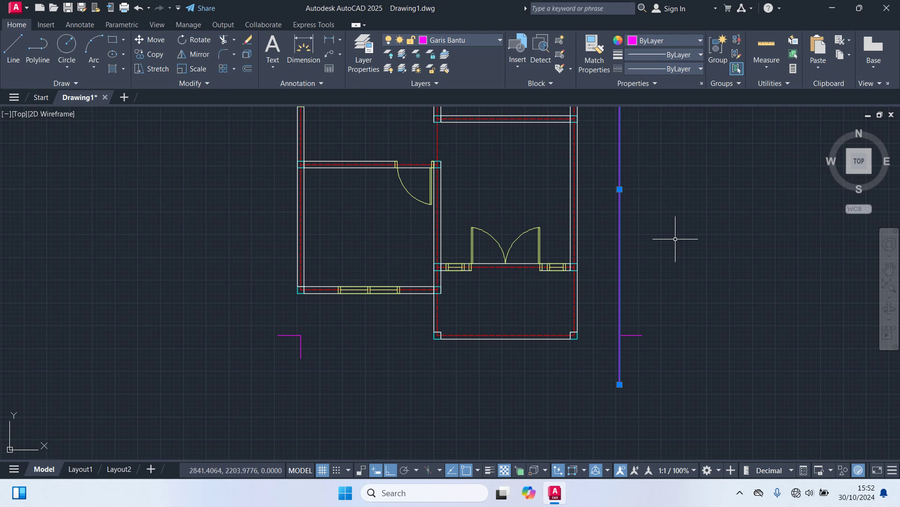
{"action": "key", "text": "Delete"}
{"action": "scroll", "coordinate": [676, 240], "scroll_direction": "down", "scroll_amount": 2}
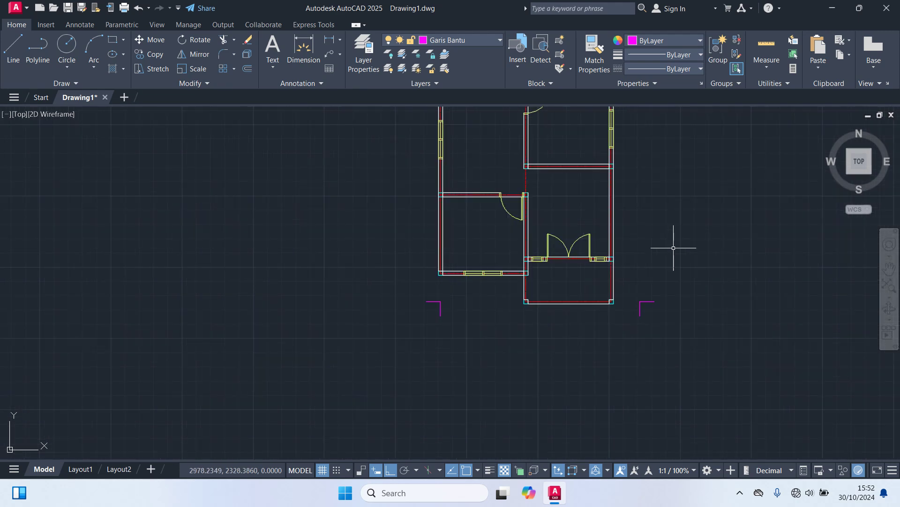
Copy the lower-right vertical guide line to the centre-line intersections at both lower corners of the terrace.
{"action": "mouse_move", "coordinate": [674, 248]}
{"action": "middle_mouse_down"}
{"action": "mouse_move", "coordinate": [657, 348]}
{"action": "mouse_move", "coordinate": [673, 261]}
{"action": "middle_mouse_up"}
{"action": "scroll", "coordinate": [631, 340], "scroll_direction": "up", "scroll_amount": 3}
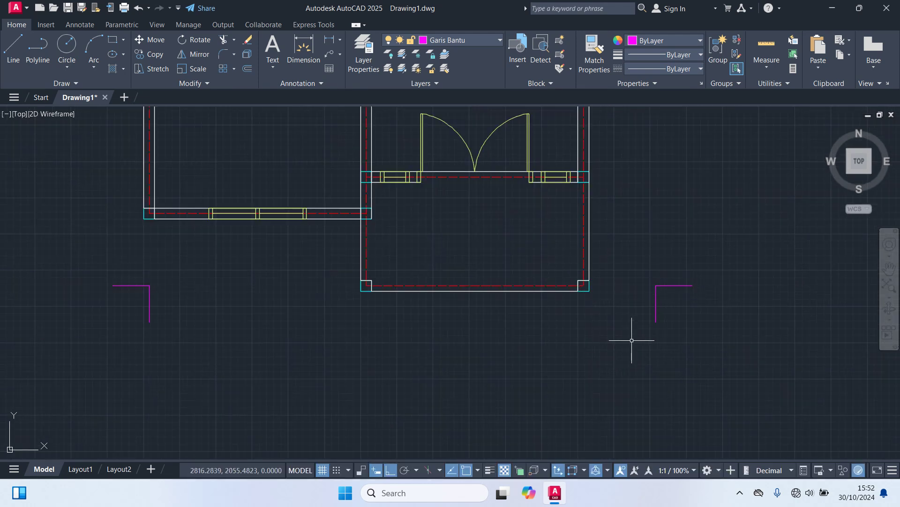
{"action": "left_click_drag", "start_coordinate": [662, 333], "coordinate": [641, 313]}
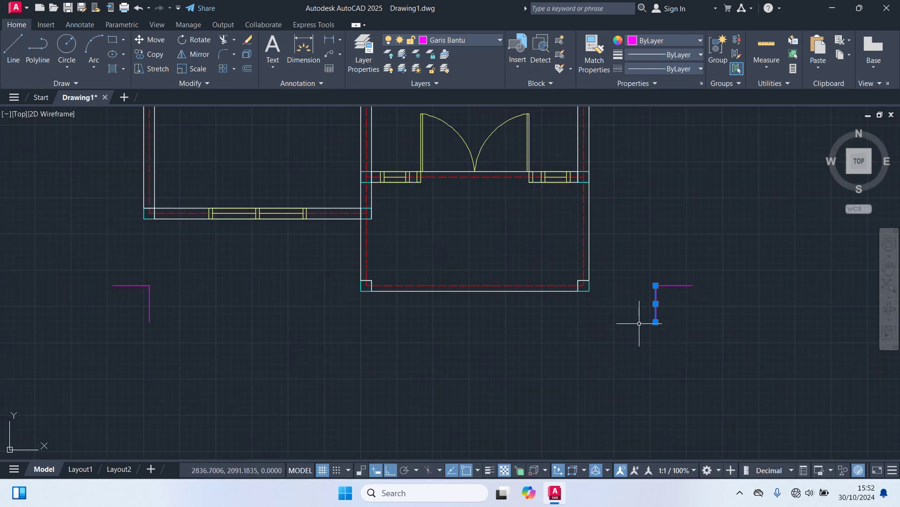
{"action": "key", "text": "Return"}
{"action": "left_click", "coordinate": [656, 285]}
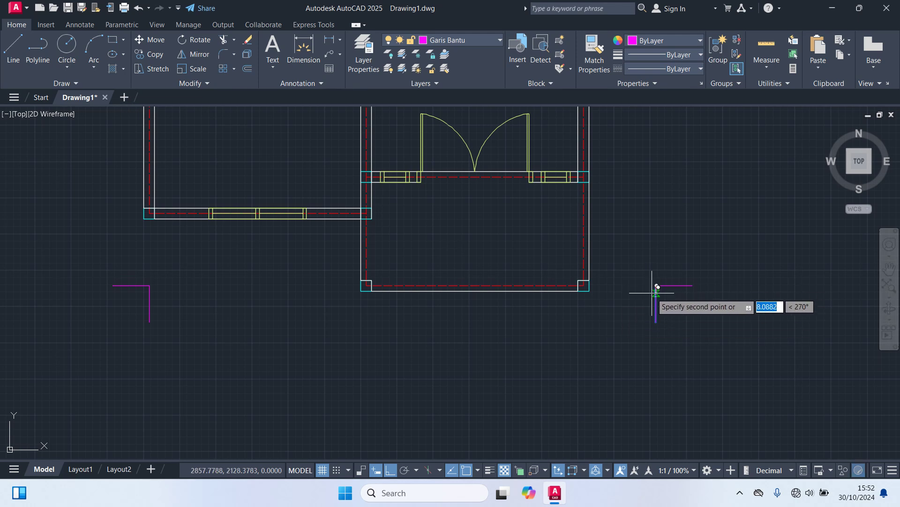
{"action": "left_click", "coordinate": [584, 285]}
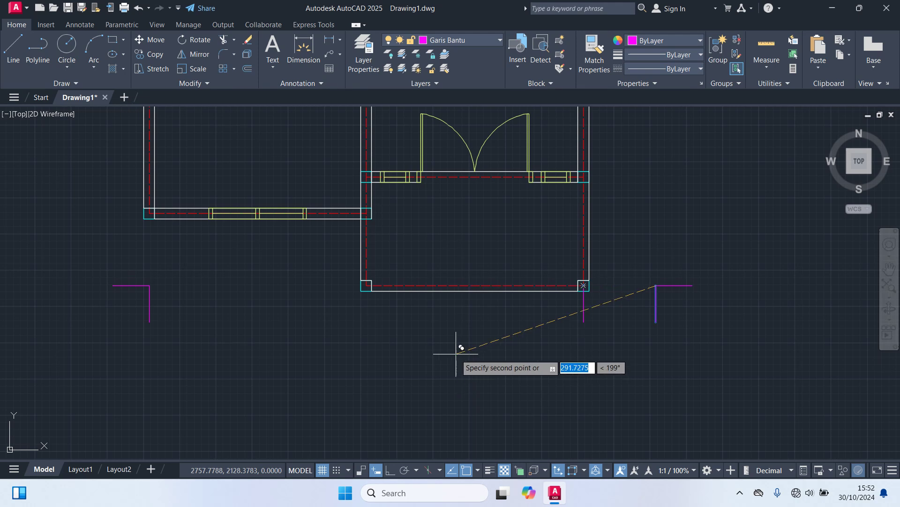
{"action": "left_click", "coordinate": [366, 284]}
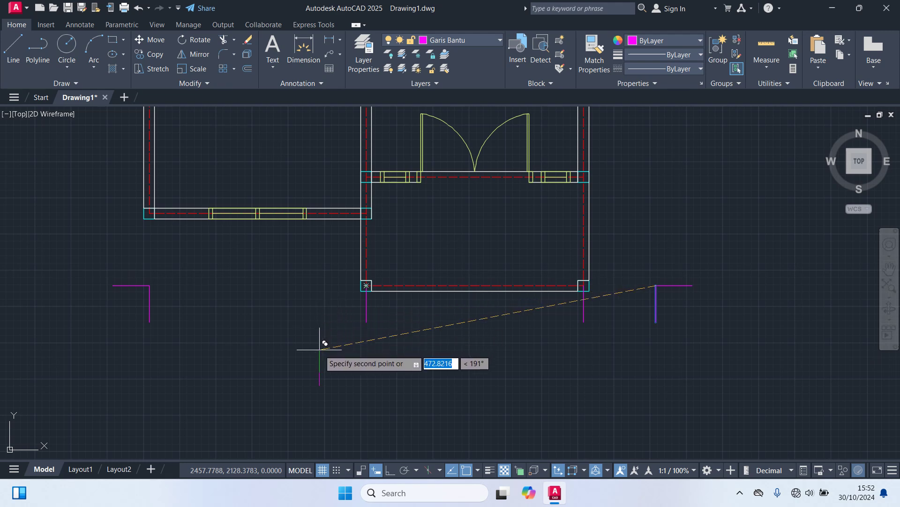
{"action": "key", "text": "Escape"}
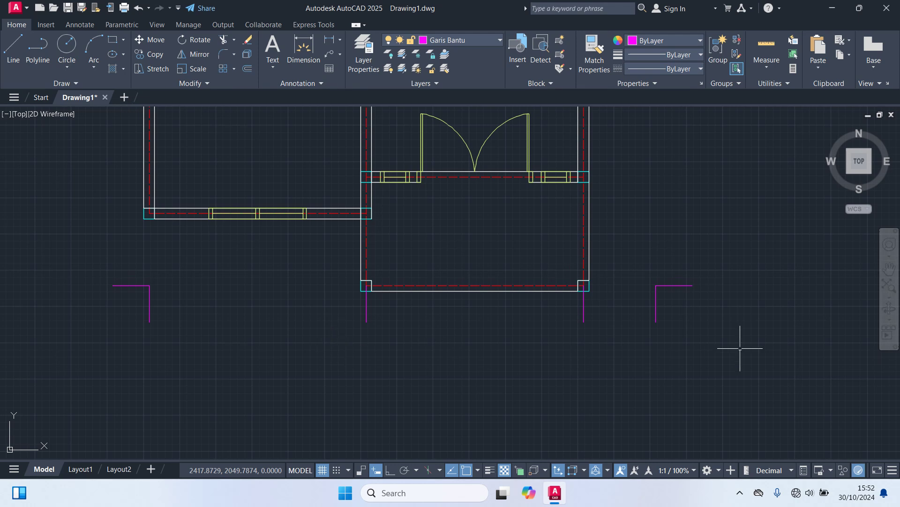
Copy the lower-right horizontal guide line 150 units straight up, level with the centre line of the double-door wall.
{"action": "left_click", "coordinate": [687, 285]}
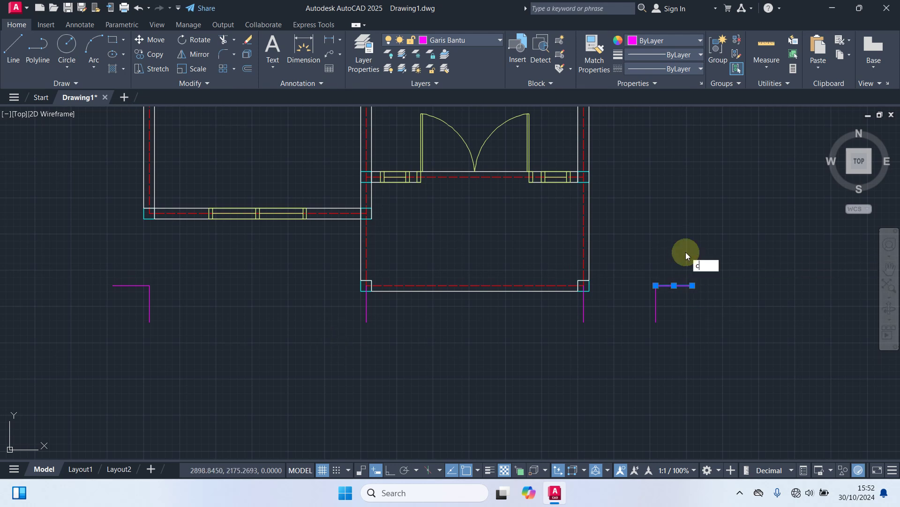
{"action": "key", "text": "Return"}
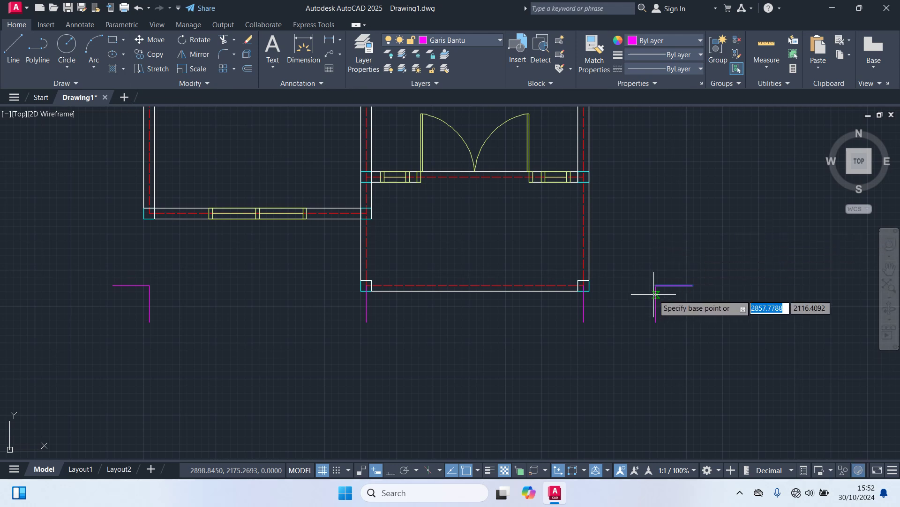
{"action": "scroll", "coordinate": [673, 319], "scroll_direction": "up", "scroll_amount": 3}
{"action": "scroll", "coordinate": [654, 262], "scroll_direction": "up", "scroll_amount": 5}
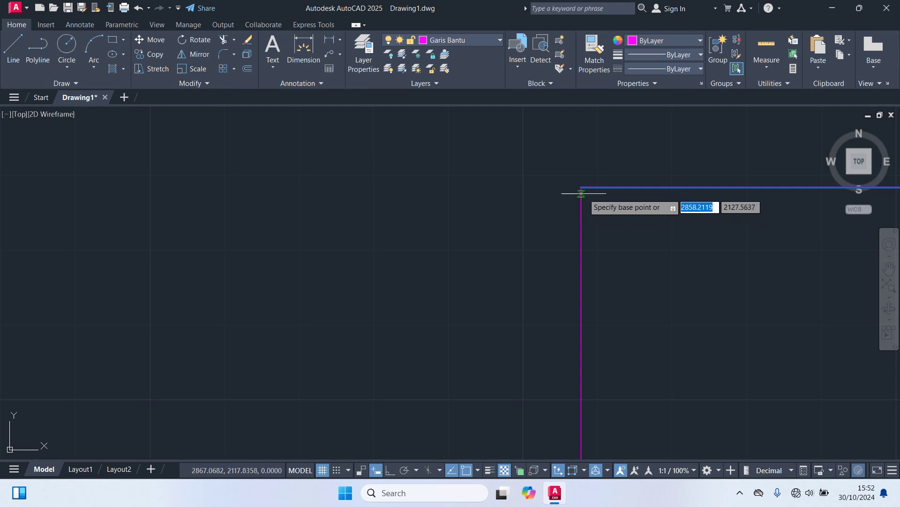
{"action": "left_click", "coordinate": [581, 188]}
{"action": "scroll", "coordinate": [615, 148], "scroll_direction": "down", "scroll_amount": 6}
{"action": "middle_click_drag", "start_coordinate": [615, 148], "coordinate": [577, 405]}
{"action": "scroll", "coordinate": [577, 405], "scroll_direction": "down", "scroll_amount": 2}
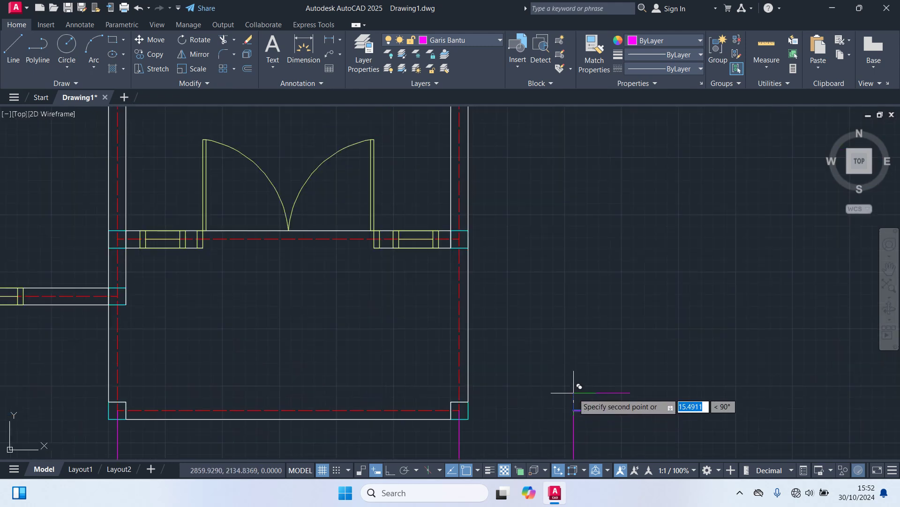
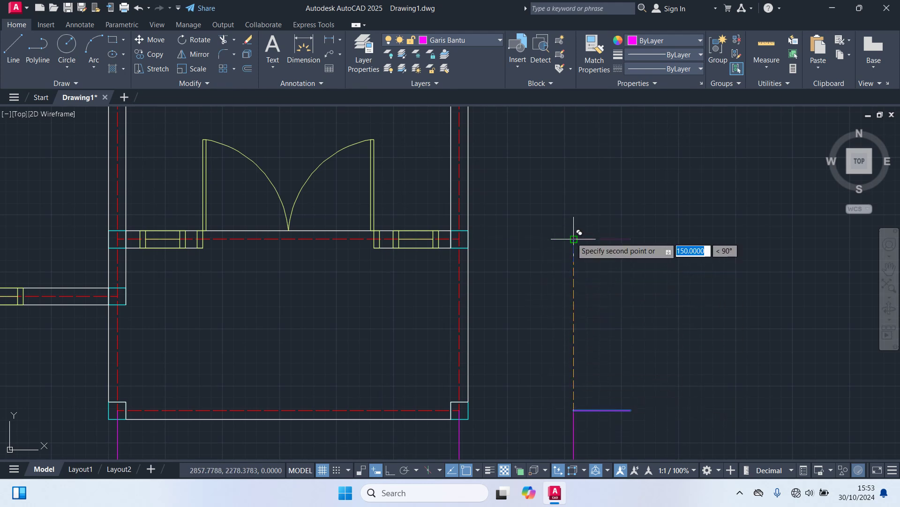
{"action": "scroll", "coordinate": [595, 263], "scroll_direction": "down", "scroll_amount": 6}
{"action": "middle_click_drag", "start_coordinate": [603, 267], "coordinate": [596, 294]}
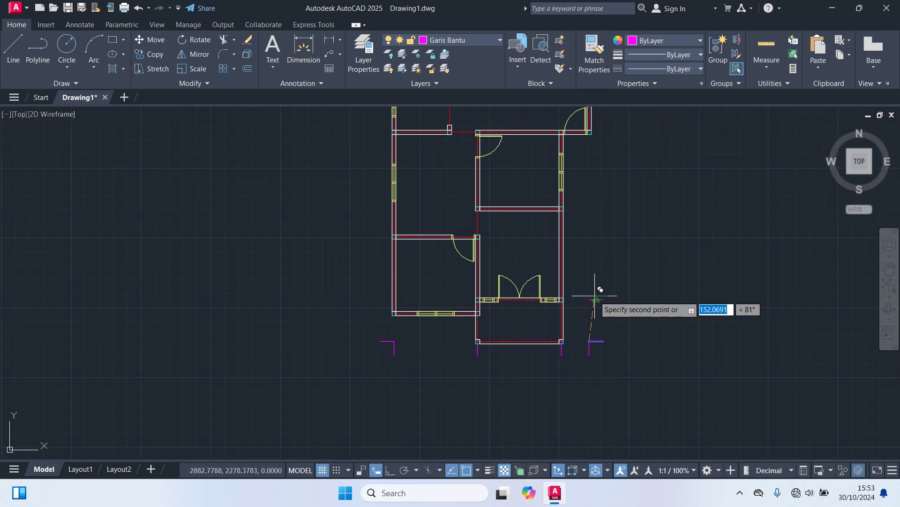
Place another copy of the horizontal guide line level with the centre line of the right-hand bedroom's lower wall.
{"action": "middle_click_drag", "start_coordinate": [589, 285], "coordinate": [583, 374]}
{"action": "scroll", "coordinate": [579, 352], "scroll_direction": "up", "scroll_amount": 2}
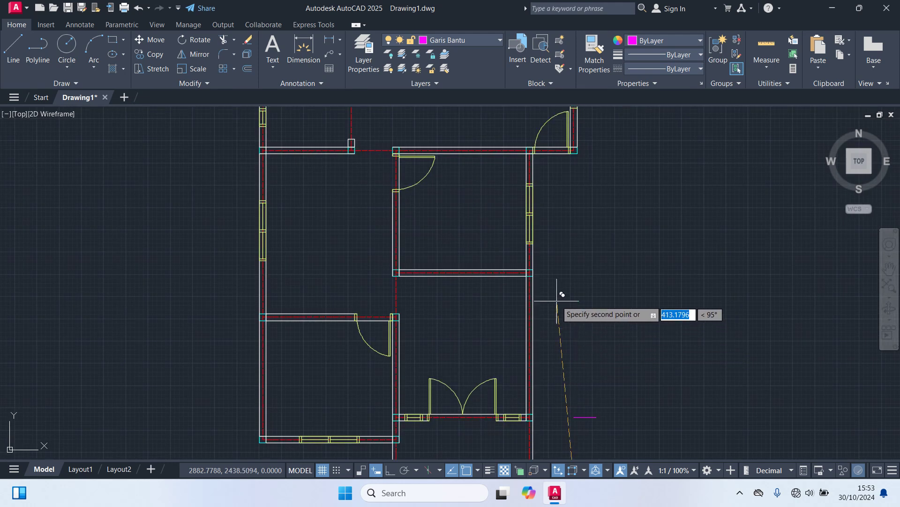
{"action": "scroll", "coordinate": [548, 274], "scroll_direction": "up", "scroll_amount": 2}
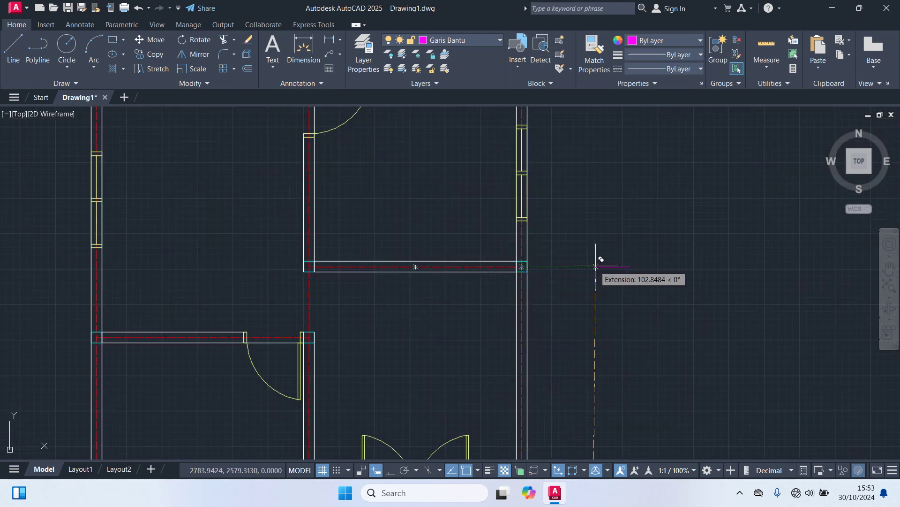
{"action": "middle_click_drag", "start_coordinate": [605, 266], "coordinate": [616, 157]}
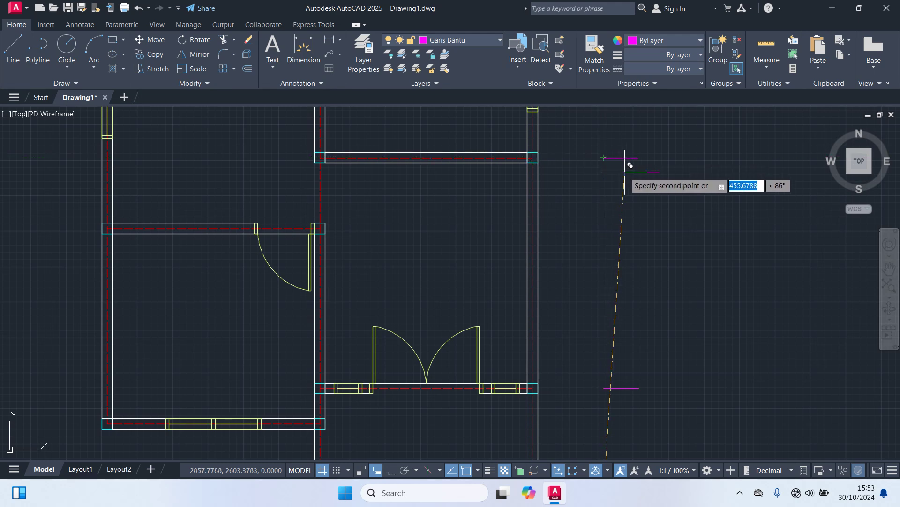
Place further copies of the horizontal guide line at the protruding wall's lower corner and, 1050 units up, at the bathroom's lower wall.
{"action": "middle_click_drag", "start_coordinate": [624, 165], "coordinate": [604, 357]}
{"action": "middle_click_drag", "start_coordinate": [610, 197], "coordinate": [595, 297]}
{"action": "scroll", "coordinate": [592, 275], "scroll_direction": "up", "scroll_amount": 4}
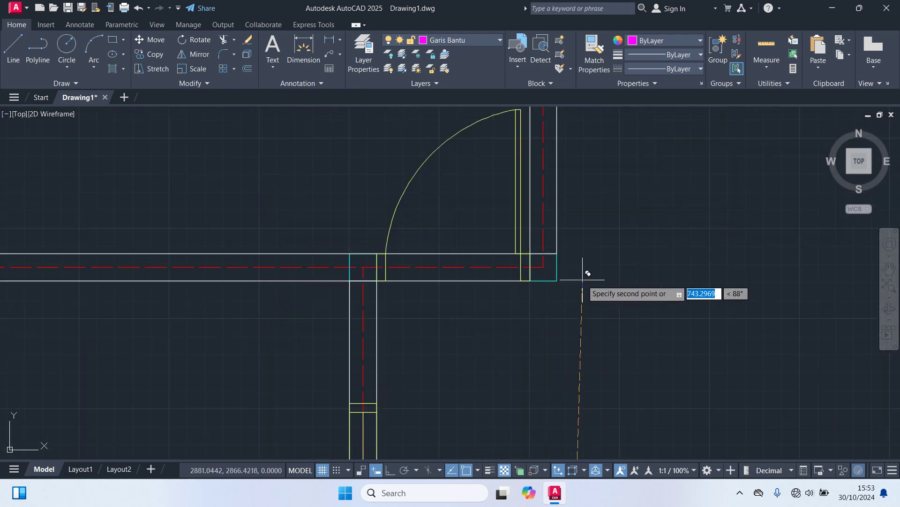
{"action": "scroll", "coordinate": [597, 349], "scroll_direction": "down", "scroll_amount": 5}
{"action": "middle_click_drag", "start_coordinate": [648, 258], "coordinate": [639, 364]}
{"action": "scroll", "coordinate": [640, 364], "scroll_direction": "up", "scroll_amount": 4}
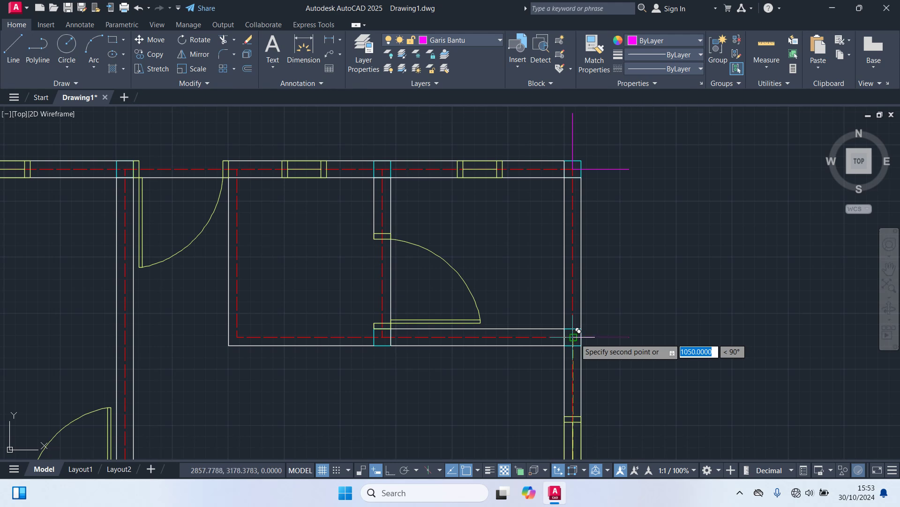
{"action": "scroll", "coordinate": [674, 338], "scroll_direction": "down", "scroll_amount": 4}
{"action": "key", "text": "Escape"}
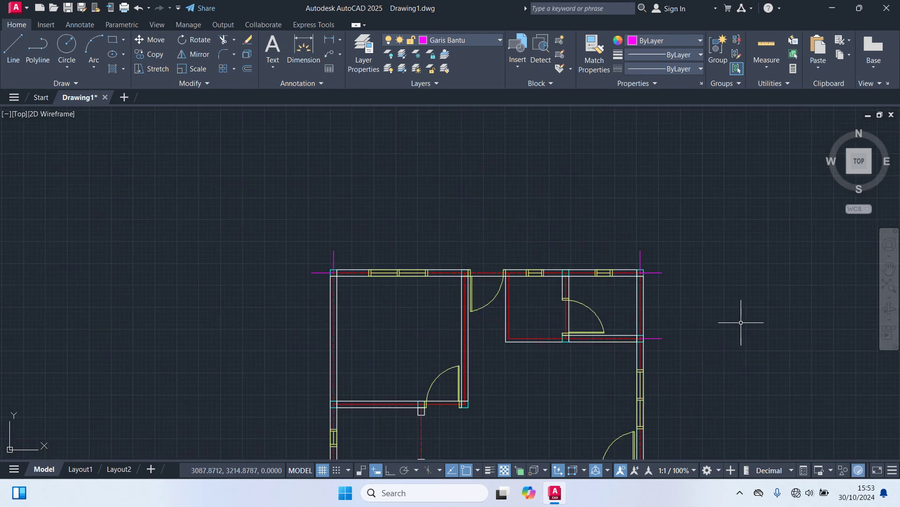
Copy the vertical guide line at the plan's upper-right corner to the centre line of the bathroom partition wall.
{"action": "scroll", "coordinate": [740, 403], "scroll_direction": "down", "scroll_amount": 4}
{"action": "middle_click_drag", "start_coordinate": [679, 384], "coordinate": [588, 5]}
{"action": "middle_click_drag", "start_coordinate": [633, 165], "coordinate": [629, 364]}
{"action": "scroll", "coordinate": [632, 300], "scroll_direction": "up", "scroll_amount": 2}
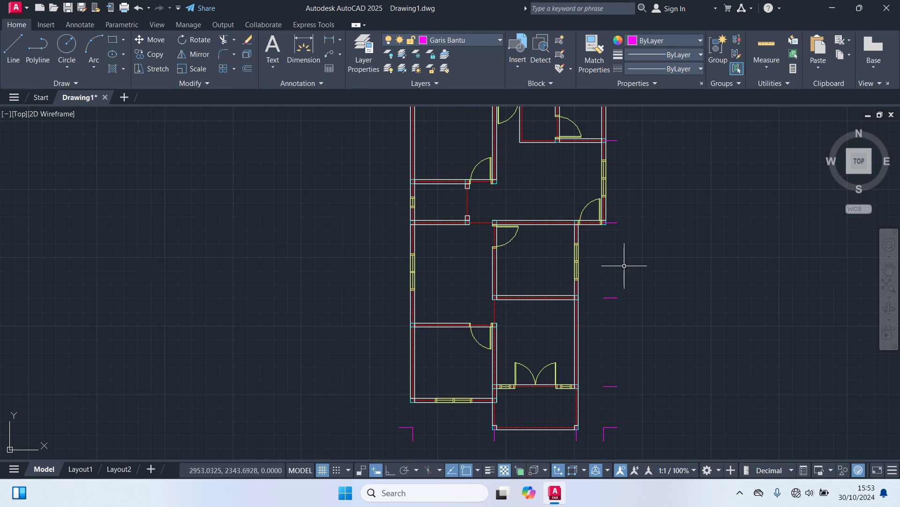
{"action": "middle_click_drag", "start_coordinate": [625, 278], "coordinate": [628, 317]}
{"action": "middle_click_drag", "start_coordinate": [629, 241], "coordinate": [629, 300]}
{"action": "scroll", "coordinate": [615, 211], "scroll_direction": "up", "scroll_amount": 4}
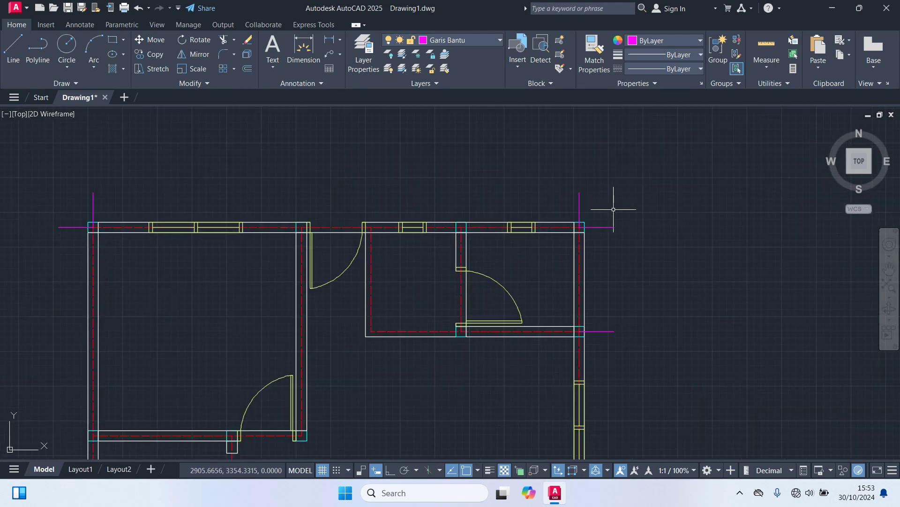
{"action": "left_click_drag", "start_coordinate": [593, 209], "coordinate": [571, 170]}
{"action": "type", "text": "m"}
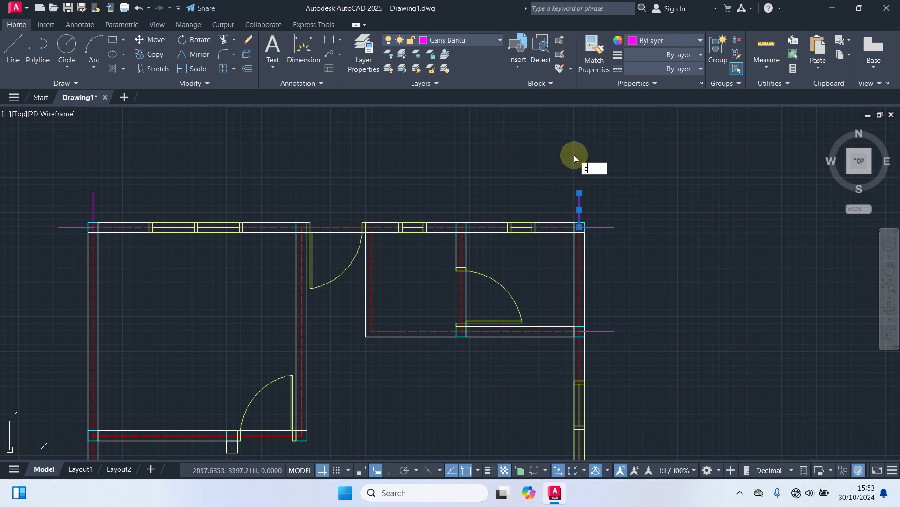
{"action": "key", "text": "Return"}
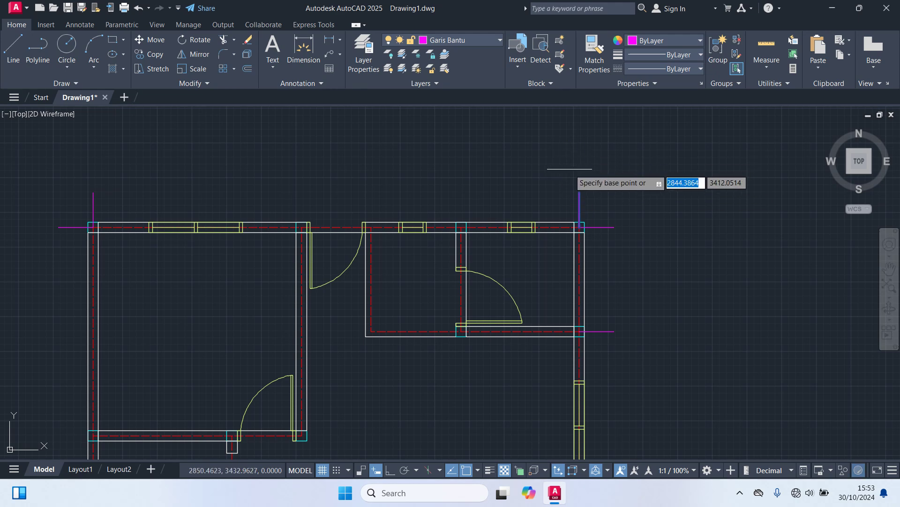
{"action": "scroll", "coordinate": [567, 169], "scroll_direction": "up", "scroll_amount": 4}
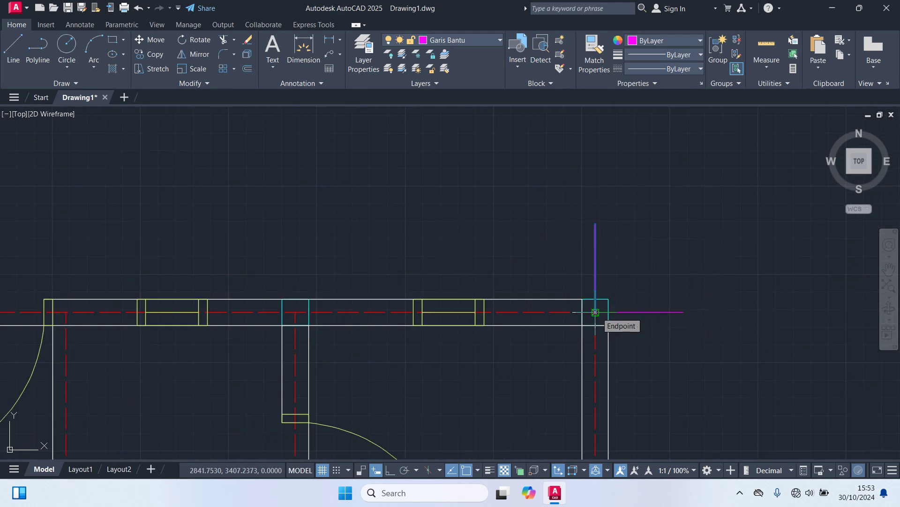
{"action": "left_click", "coordinate": [596, 312]}
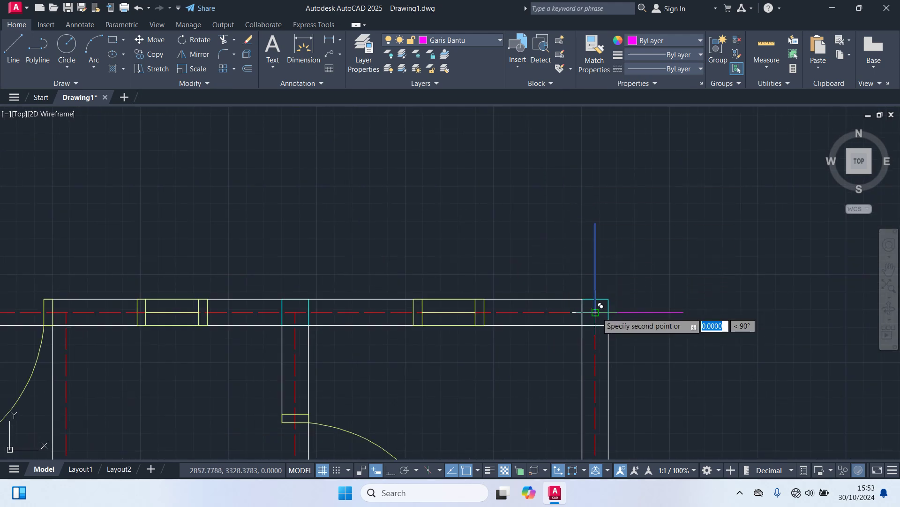
{"action": "left_click", "coordinate": [295, 312]}
Place another copy of the upper vertical guide line 400 units left, on the upper-left bedroom's right wall centre line.
{"action": "middle_click_drag", "start_coordinate": [231, 207], "coordinate": [606, 200]}
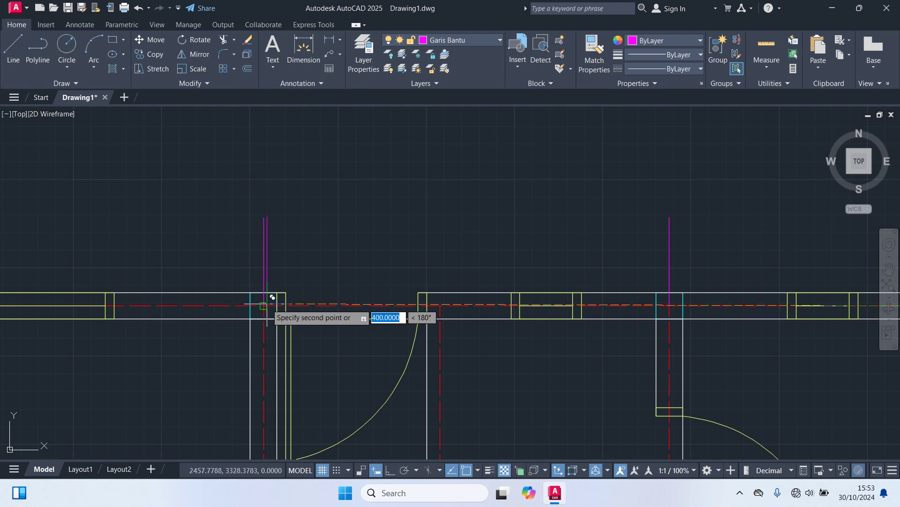
{"action": "middle_click_drag", "start_coordinate": [246, 225], "coordinate": [432, 205]}
{"action": "scroll", "coordinate": [426, 201], "scroll_direction": "down", "scroll_amount": 4}
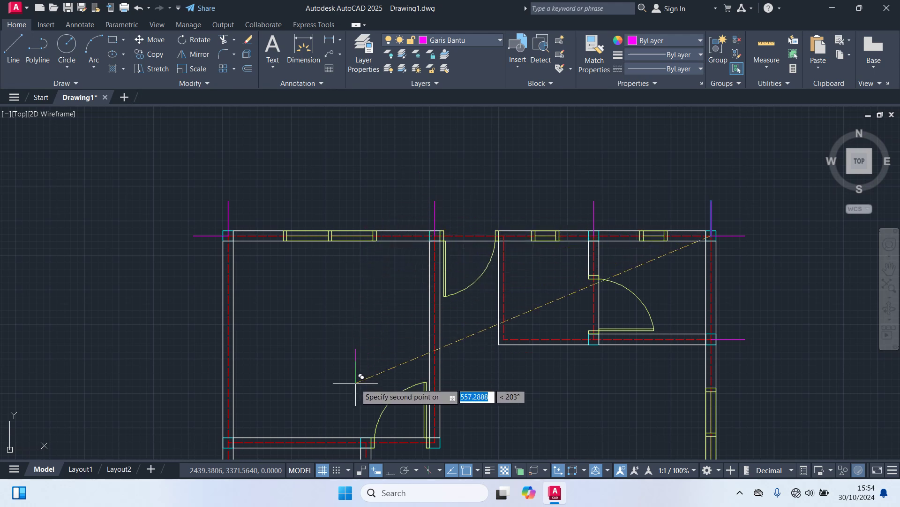
Place a copy of the vertical guide line near the upper wall, aligned with the dashed centre line between the two small columns.
{"action": "middle_click_drag", "start_coordinate": [355, 383], "coordinate": [358, 372]}
{"action": "scroll", "coordinate": [378, 300], "scroll_direction": "up", "scroll_amount": 2}
{"action": "middle_click_drag", "start_coordinate": [378, 306], "coordinate": [379, 363]}
{"action": "middle_click_drag", "start_coordinate": [390, 408], "coordinate": [389, 406]}
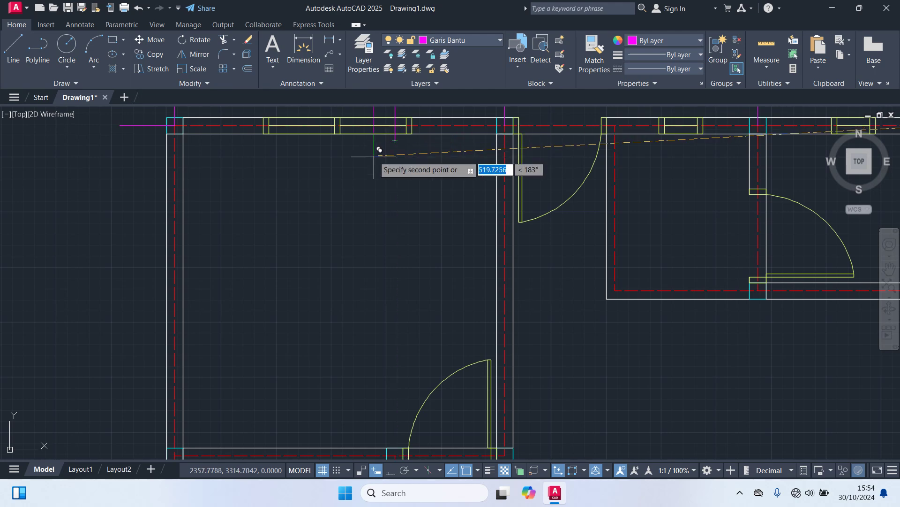
{"action": "scroll", "coordinate": [371, 180], "scroll_direction": "down", "scroll_amount": 2}
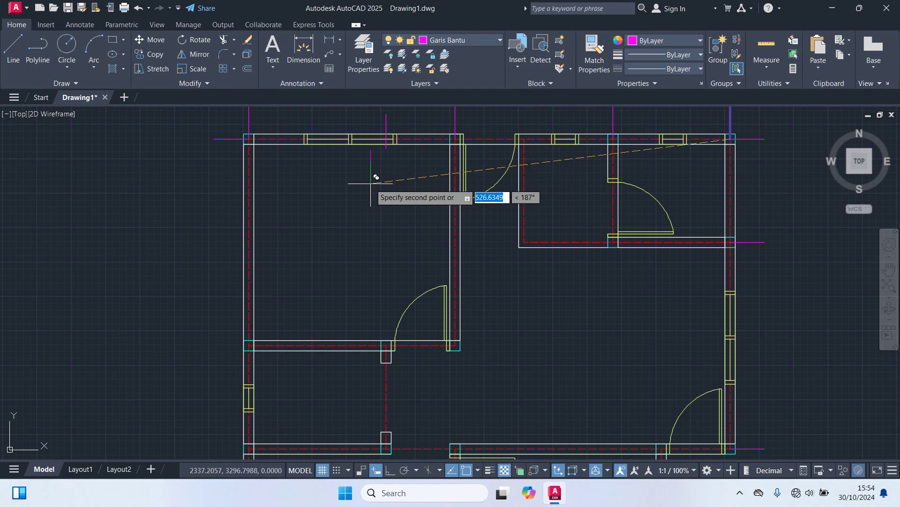
{"action": "left_click", "coordinate": [371, 183]}
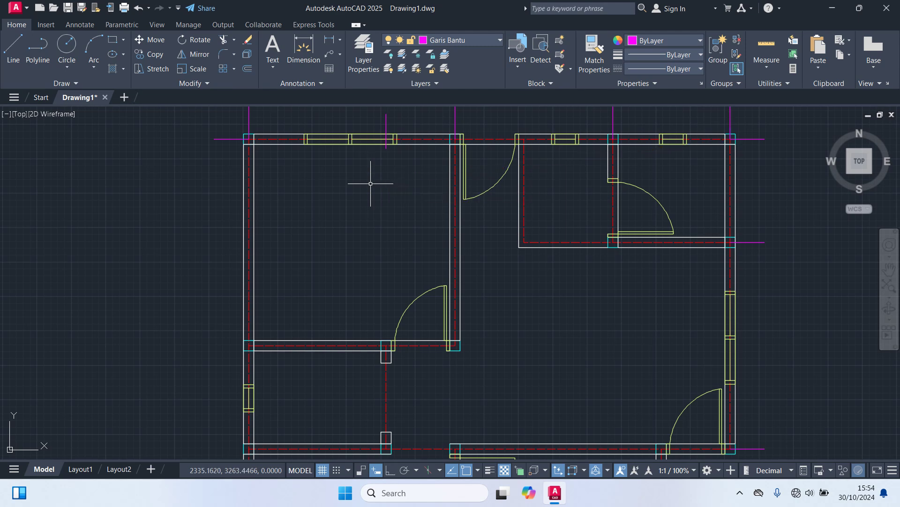
Move the vertical guide line aligned with the small columns up until its lower end meets the upper wall's centre line.
{"action": "middle_click_drag", "start_coordinate": [370, 183], "coordinate": [315, 305]}
{"action": "scroll", "coordinate": [323, 220], "scroll_direction": "up", "scroll_amount": 4}
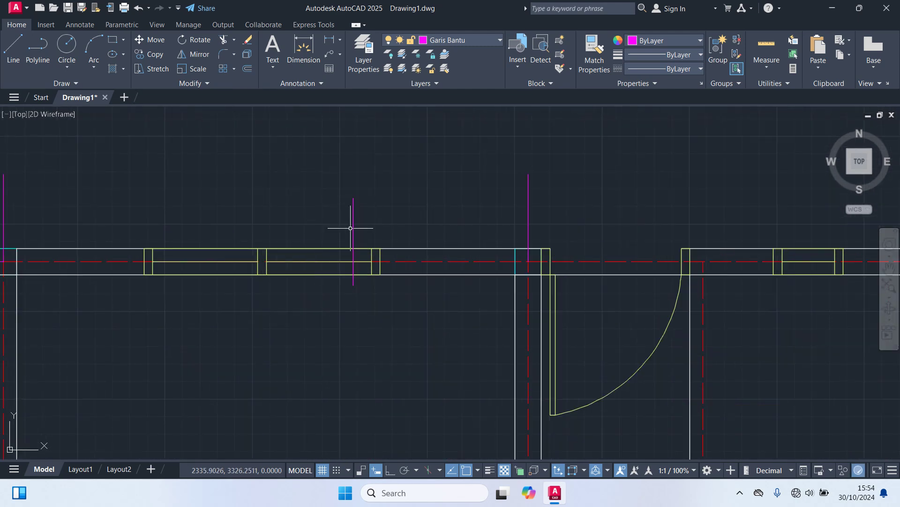
{"action": "type", "text": "m"}
{"action": "key", "text": "Return"}
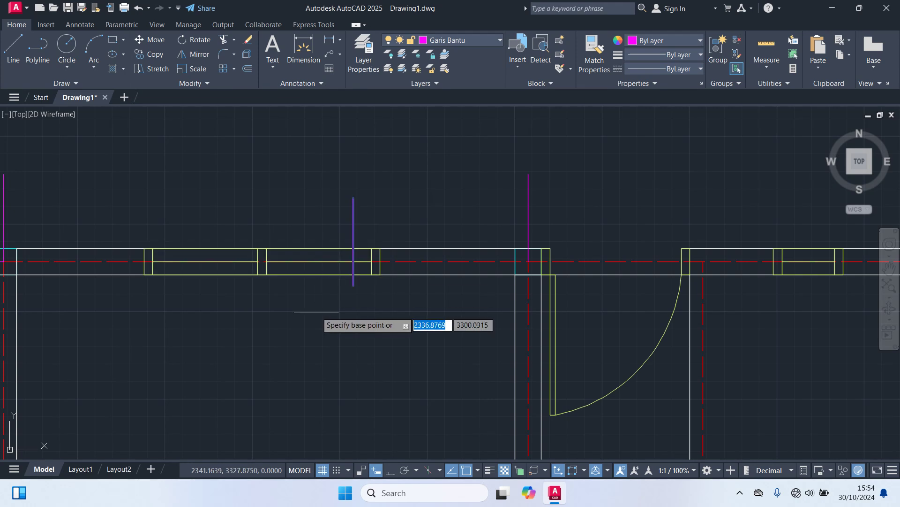
{"action": "scroll", "coordinate": [345, 284], "scroll_direction": "up", "scroll_amount": 4}
{"action": "left_click", "coordinate": [362, 286]}
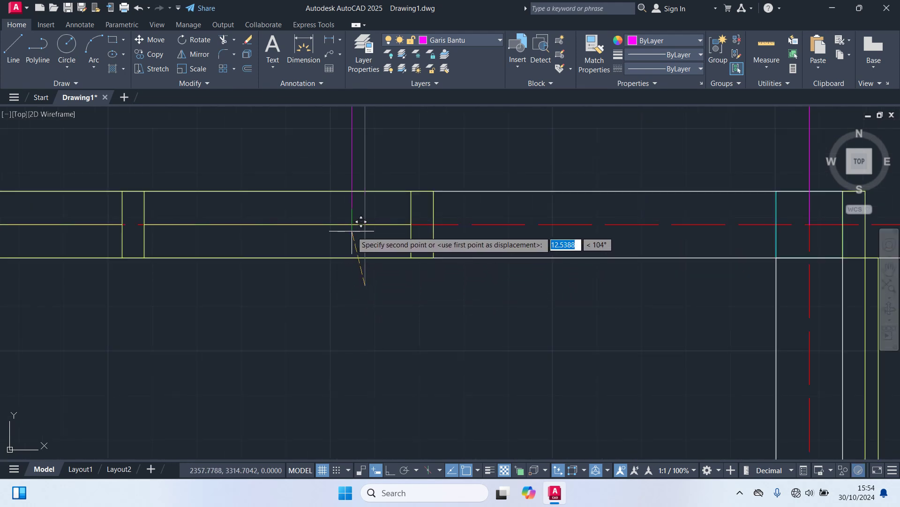
{"action": "left_click", "coordinate": [366, 221]}
{"action": "scroll", "coordinate": [412, 322], "scroll_direction": "down", "scroll_amount": 8}
{"action": "middle_click_drag", "start_coordinate": [412, 322], "coordinate": [411, 287]}
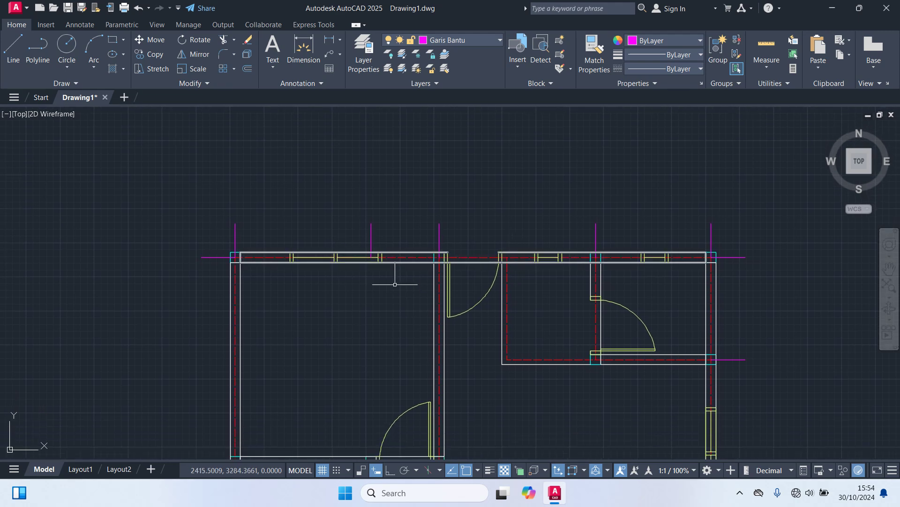
Copy the horizontal guide line at the plan's upper-left corner down 300 and 450 units, onto the two walls joining the left outer wall.
{"action": "scroll", "coordinate": [343, 301], "scroll_direction": "down", "scroll_amount": 2}
{"action": "middle_click_drag", "start_coordinate": [348, 305], "coordinate": [412, 240]}
{"action": "scroll", "coordinate": [298, 226], "scroll_direction": "up", "scroll_amount": 2}
{"action": "left_click", "coordinate": [298, 226]}
{"action": "left_click", "coordinate": [275, 180]}
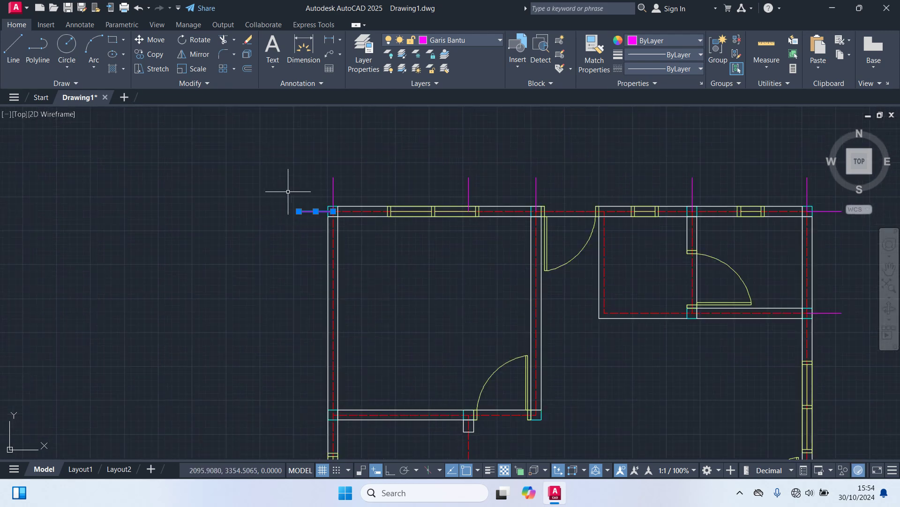
{"action": "key", "text": "Return"}
{"action": "scroll", "coordinate": [333, 211], "scroll_direction": "up", "scroll_amount": 2}
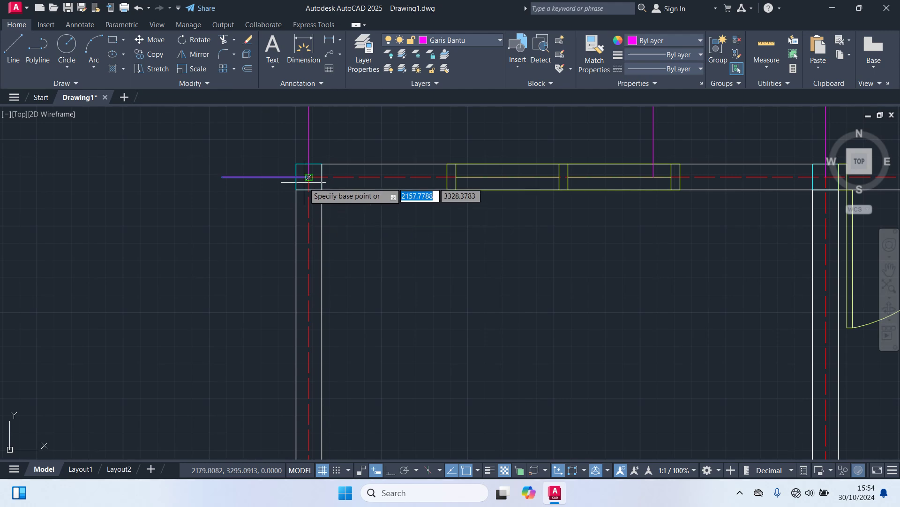
{"action": "left_click", "coordinate": [333, 211]}
{"action": "scroll", "coordinate": [333, 211], "scroll_direction": "down", "scroll_amount": 1}
{"action": "scroll", "coordinate": [389, 211], "scroll_direction": "down", "scroll_amount": 2}
{"action": "scroll", "coordinate": [364, 322], "scroll_direction": "up", "scroll_amount": 4}
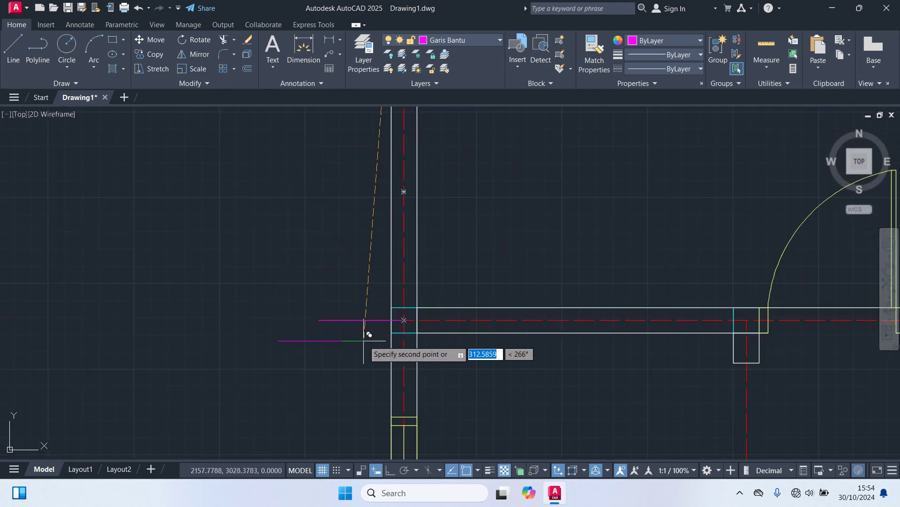
{"action": "scroll", "coordinate": [351, 357], "scroll_direction": "down", "scroll_amount": 3}
{"action": "scroll", "coordinate": [372, 252], "scroll_direction": "up", "scroll_amount": 3}
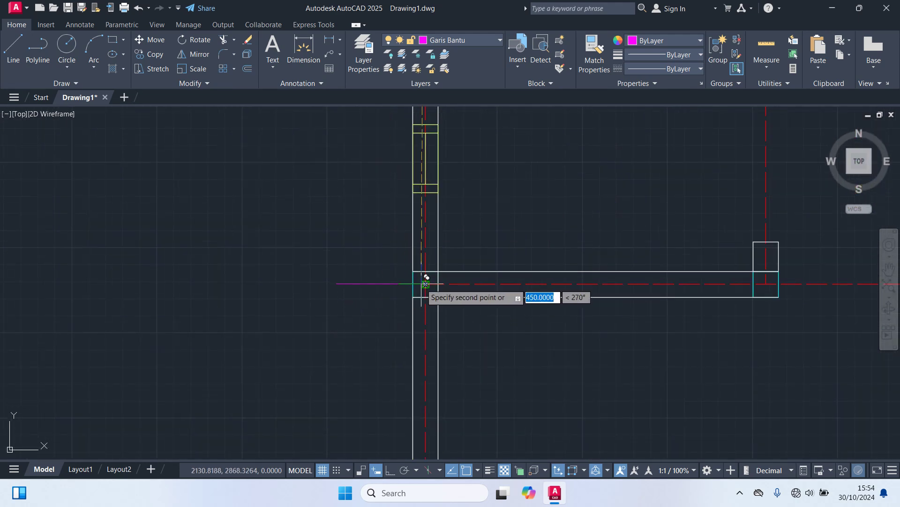
Place further copies of the horizontal guide line 825 and 1100 units down, at the lower-left bedroom's upper and lower wall centre lines.
{"action": "scroll", "coordinate": [385, 303], "scroll_direction": "down", "scroll_amount": 3}
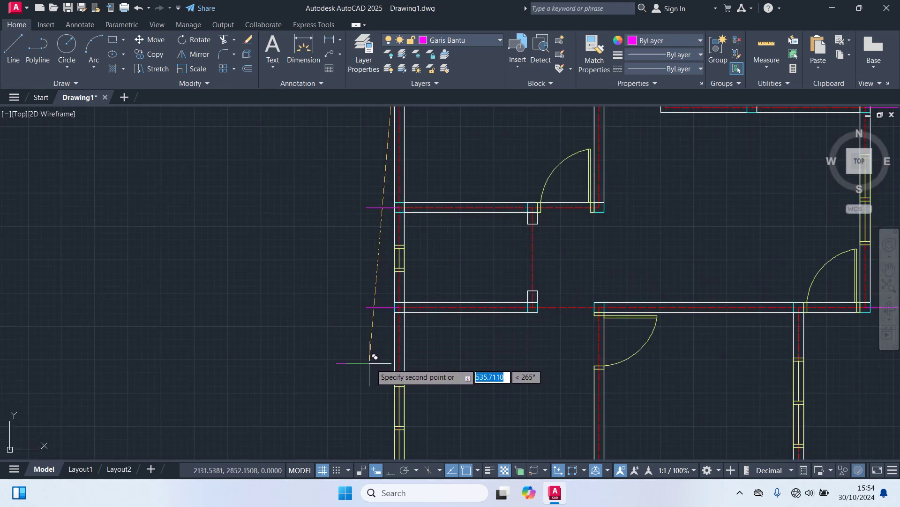
{"action": "scroll", "coordinate": [413, 342], "scroll_direction": "up", "scroll_amount": 3}
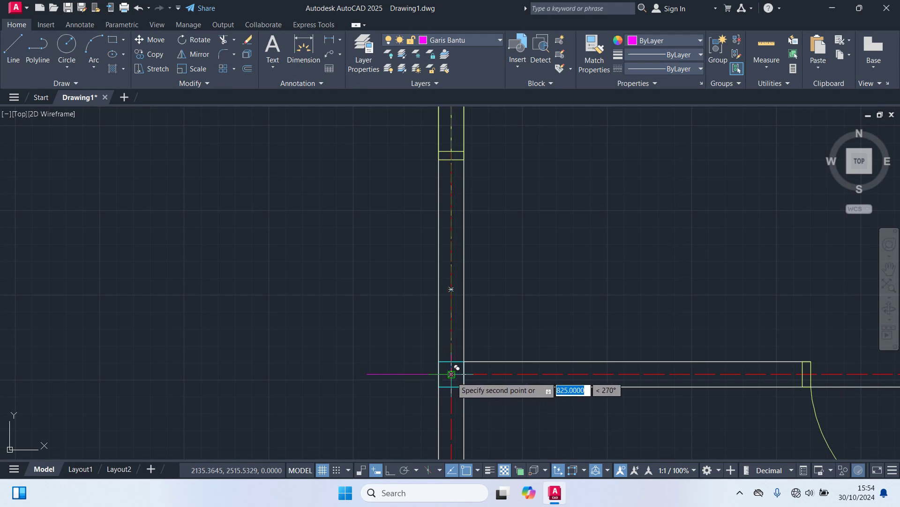
{"action": "scroll", "coordinate": [392, 363], "scroll_direction": "down", "scroll_amount": 4}
{"action": "middle_click_drag", "start_coordinate": [358, 412], "coordinate": [378, 203]}
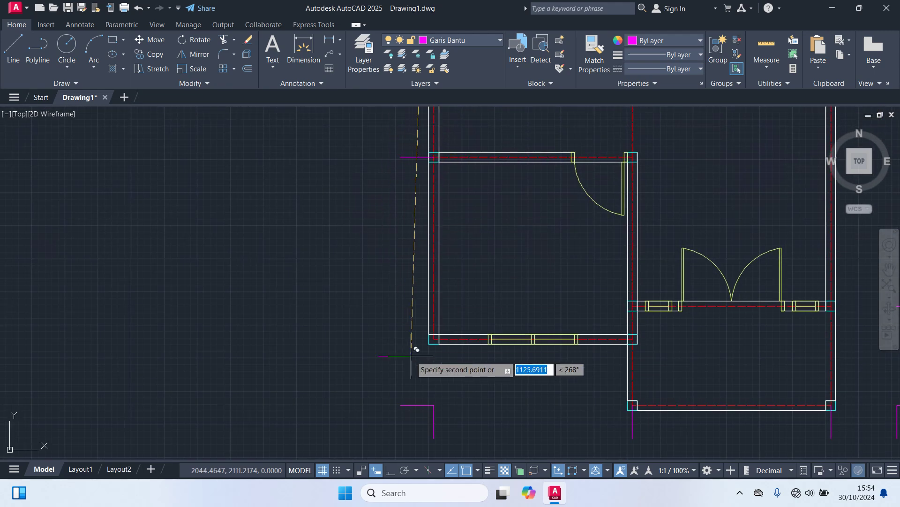
{"action": "scroll", "coordinate": [422, 343], "scroll_direction": "up", "scroll_amount": 2}
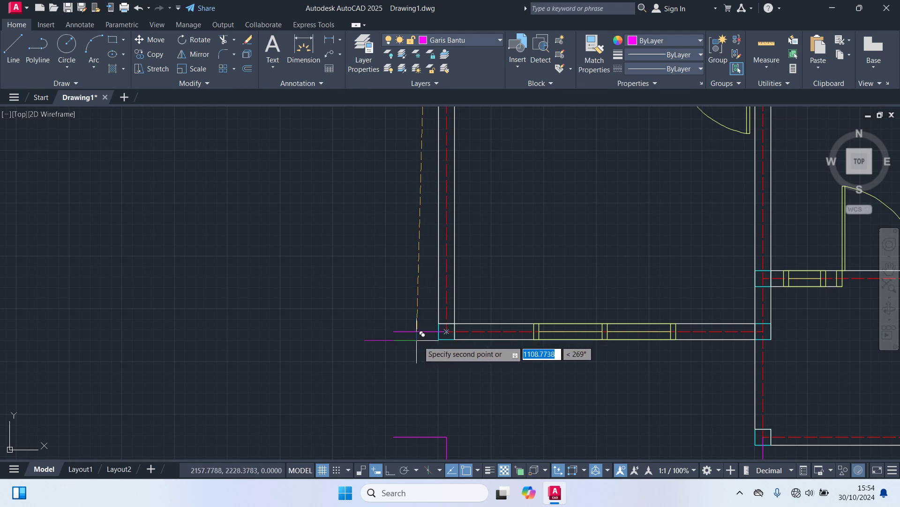
{"action": "scroll", "coordinate": [363, 331], "scroll_direction": "down", "scroll_amount": 2}
{"action": "key", "text": "Escape"}
{"action": "scroll", "coordinate": [497, 270], "scroll_direction": "down", "scroll_amount": 2}
{"action": "middle_click_drag", "start_coordinate": [631, 196], "coordinate": [521, 305]}
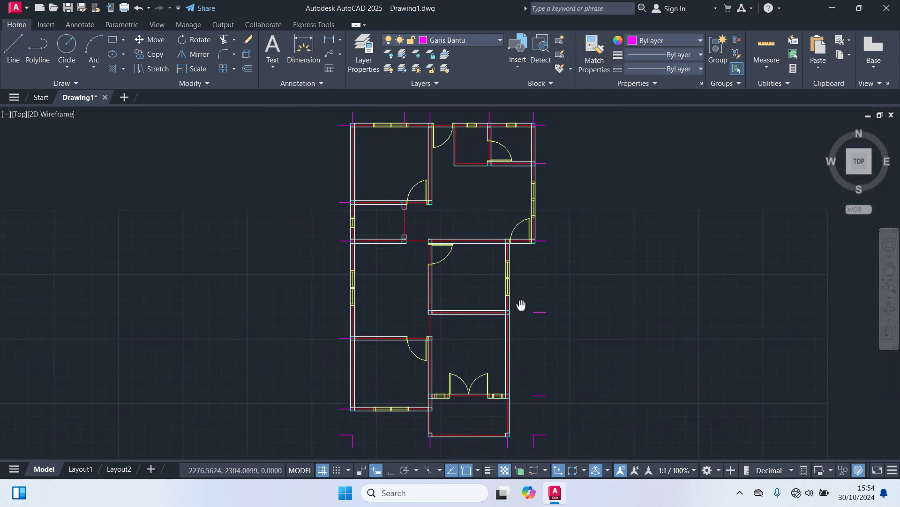
Make Dimensi the current layer and create a dimension style named Skala 100 based on ISO-25.
{"action": "left_click", "coordinate": [471, 39]}
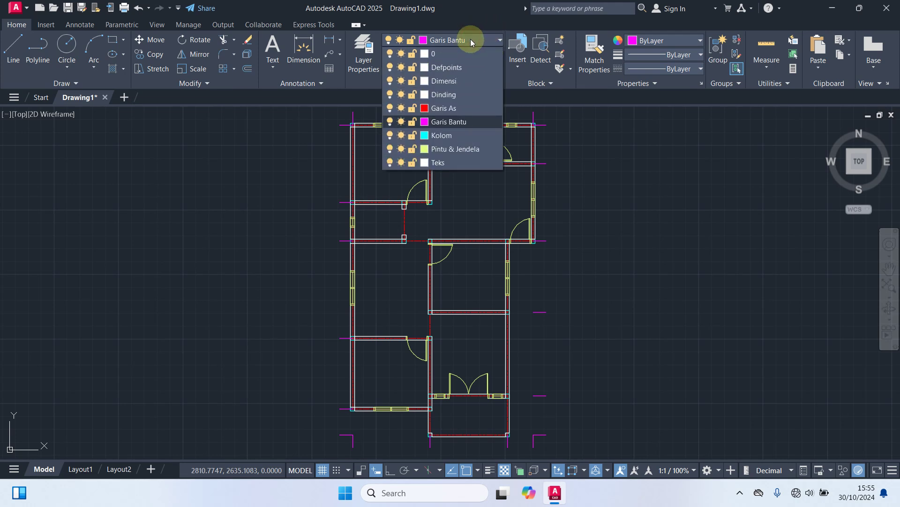
{"action": "left_click", "coordinate": [447, 82]}
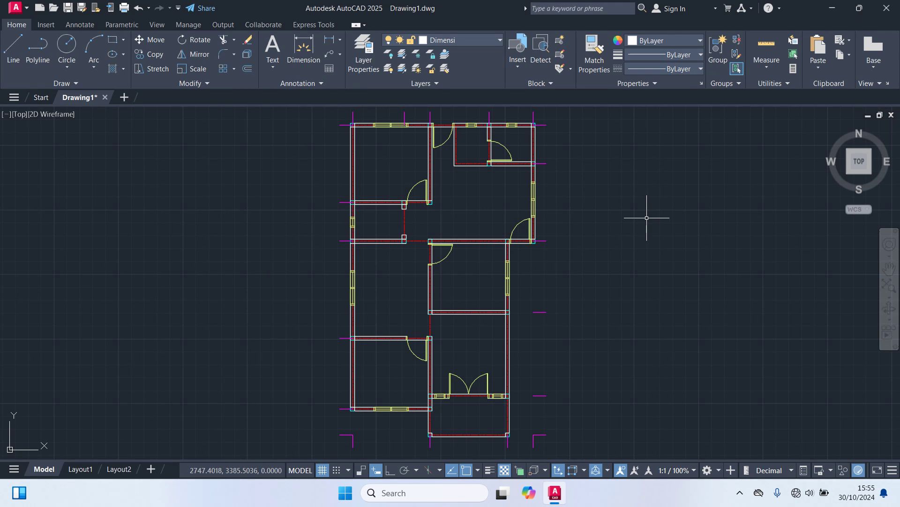
{"action": "key", "text": "Return"}
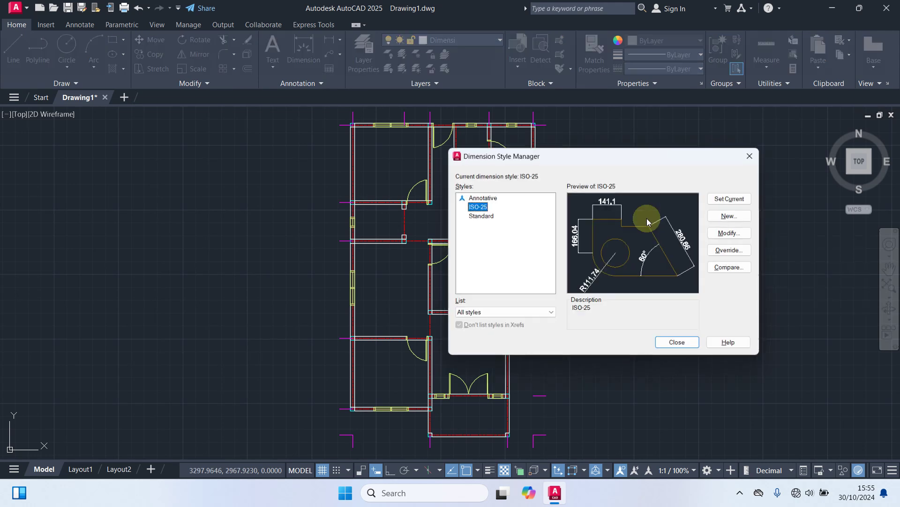
{"action": "left_click", "coordinate": [735, 215]}
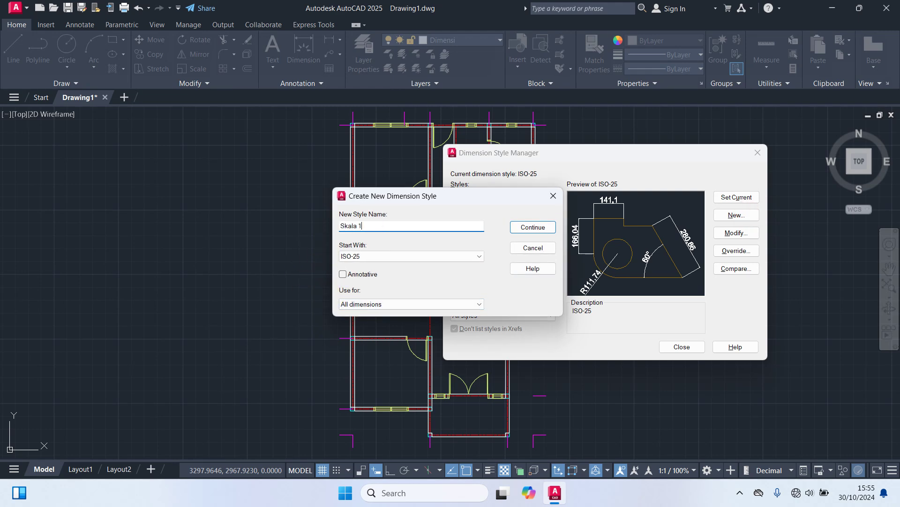
{"action": "left_click", "coordinate": [533, 227]}
Set the Skala 100 style's dimension line colour to Cyan and its extension line colour to Yellow.
{"action": "left_click", "coordinate": [287, 131]}
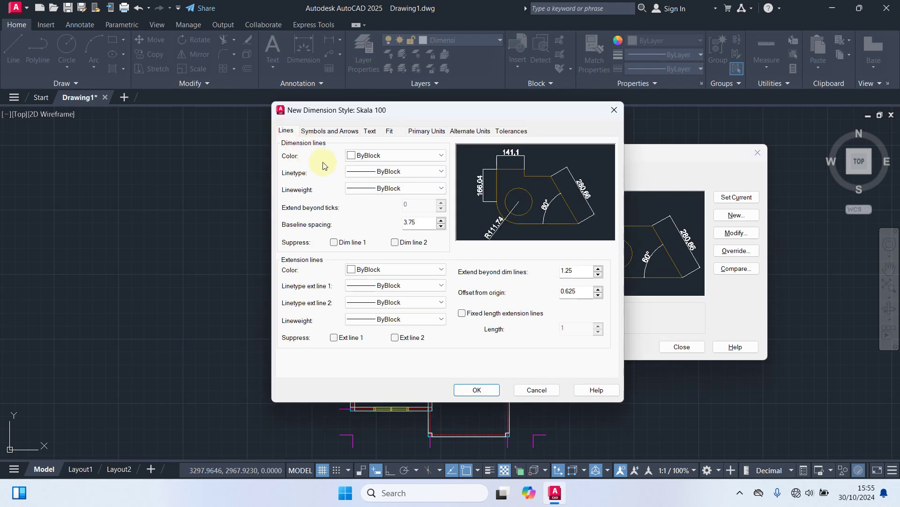
{"action": "left_click", "coordinate": [374, 156]}
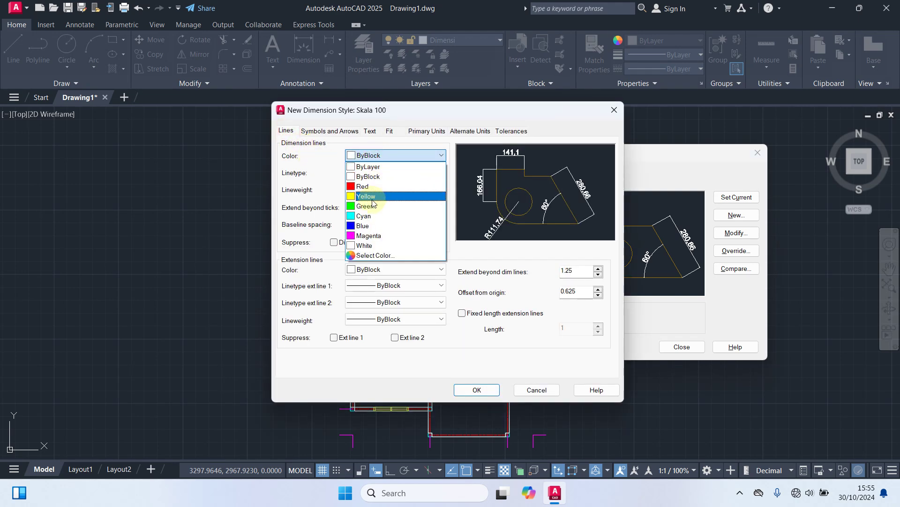
{"action": "left_click", "coordinate": [371, 218]}
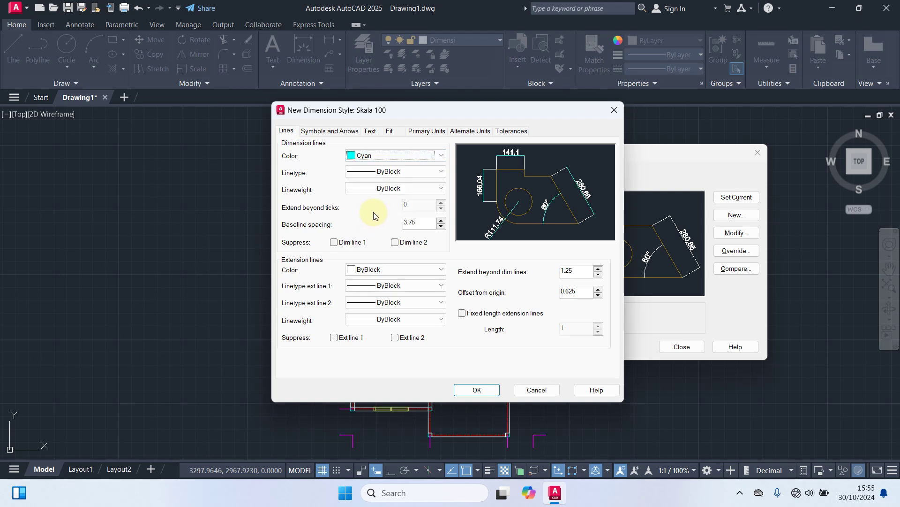
{"action": "left_click", "coordinate": [362, 275]}
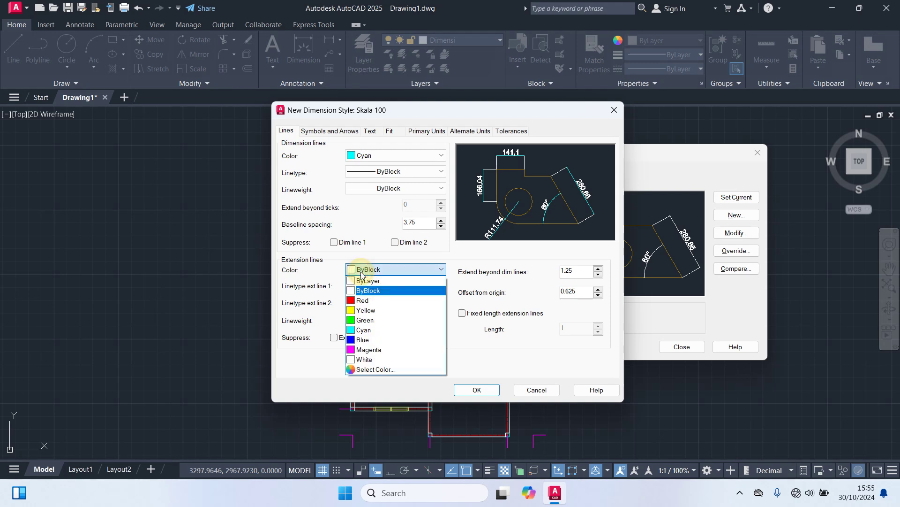
{"action": "left_click", "coordinate": [367, 311]}
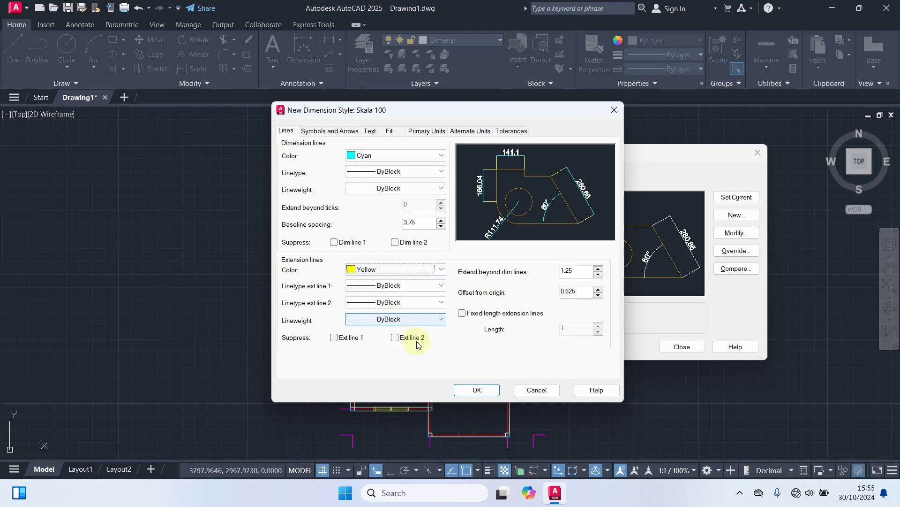
Set the extension lines to extend 20 beyond the dimension lines, with an offset from origin of 20.
{"action": "double_click", "coordinate": [578, 270]}
{"action": "type", "text": "20"}
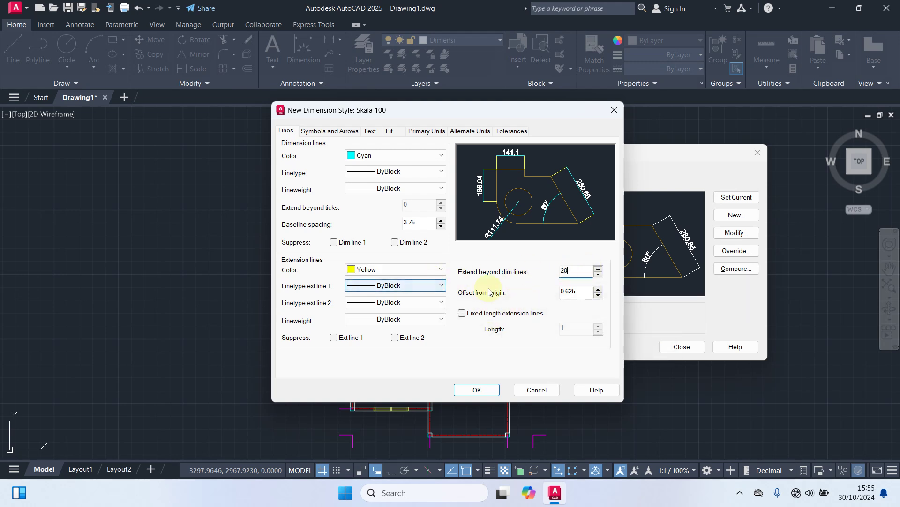
{"action": "double_click", "coordinate": [587, 291]}
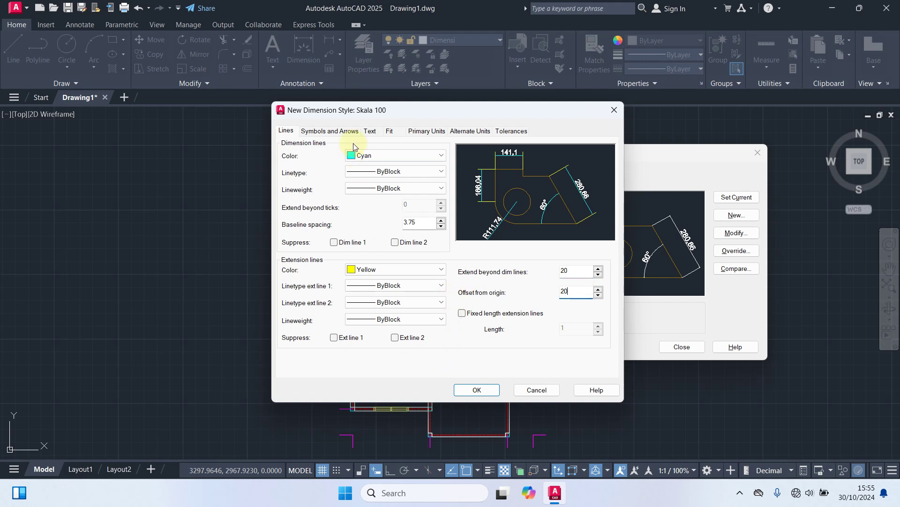
Set the style's arrowheads to Architectural tick with an arrow size of 8.
{"action": "left_click", "coordinate": [336, 136]}
{"action": "left_click", "coordinate": [307, 166]}
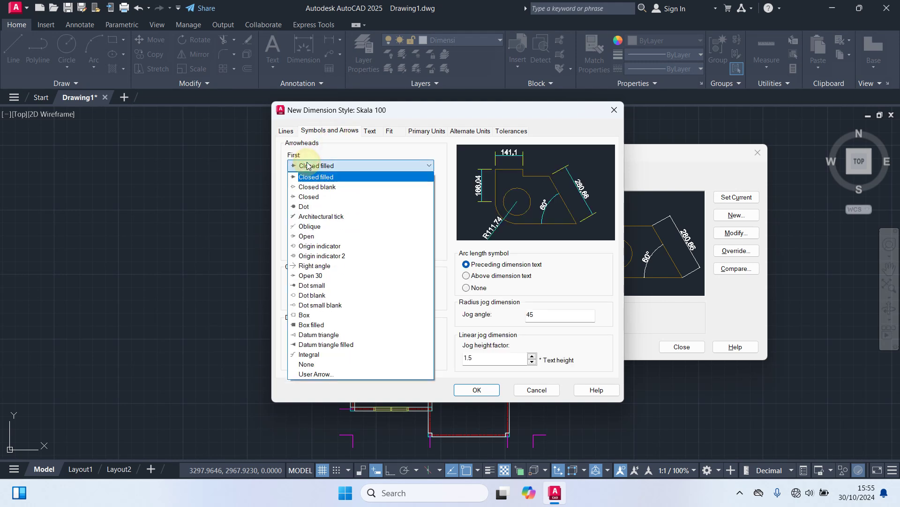
{"action": "left_click", "coordinate": [340, 218]}
{"action": "double_click", "coordinate": [301, 246]}
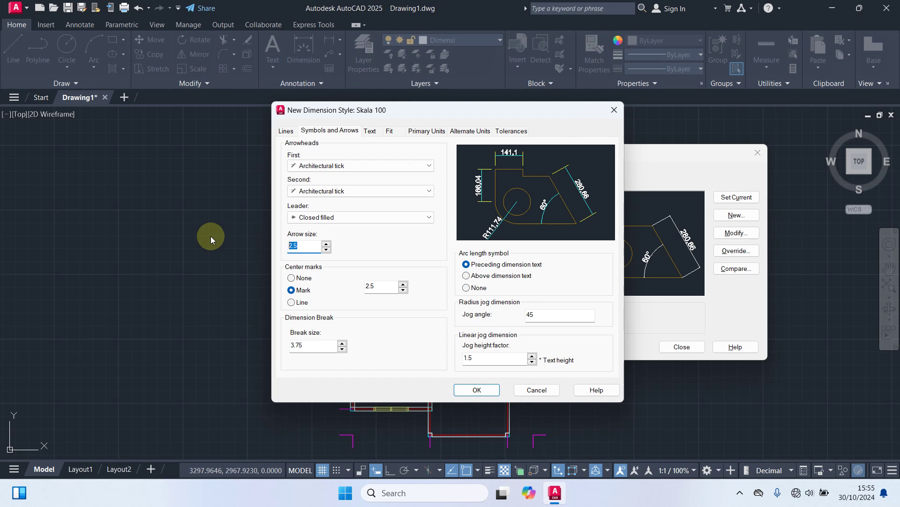
{"action": "type", "text": "8"}
Create a text style named Skala 100 from the dimension style's text settings.
{"action": "left_click", "coordinate": [370, 131]}
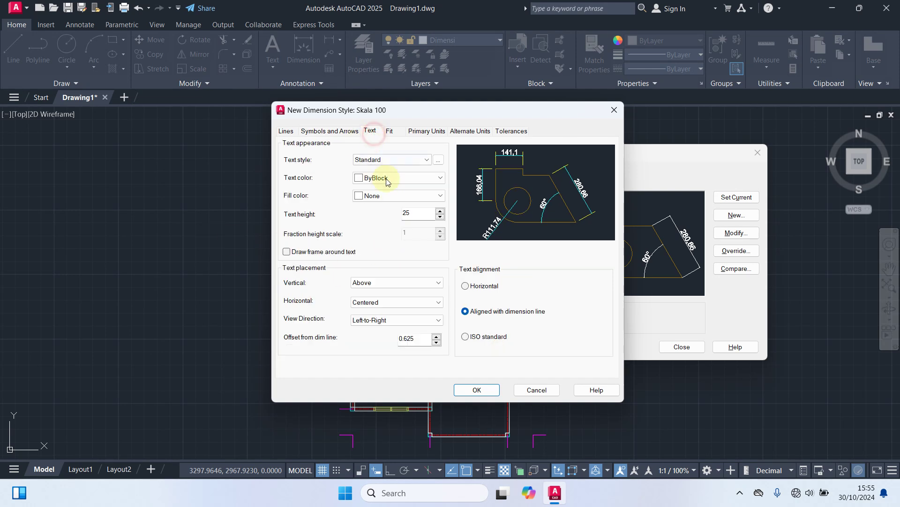
{"action": "left_click", "coordinate": [439, 161]}
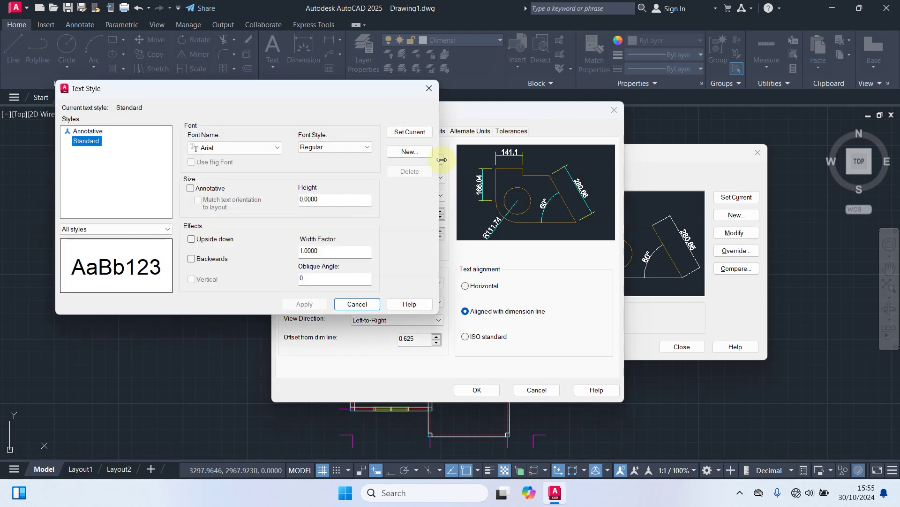
{"action": "left_click", "coordinate": [406, 151]}
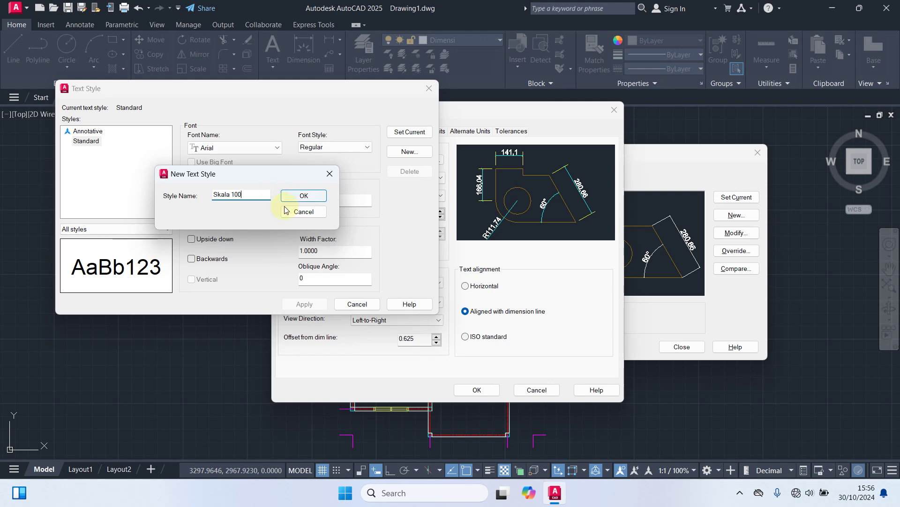
{"action": "left_click", "coordinate": [314, 195]}
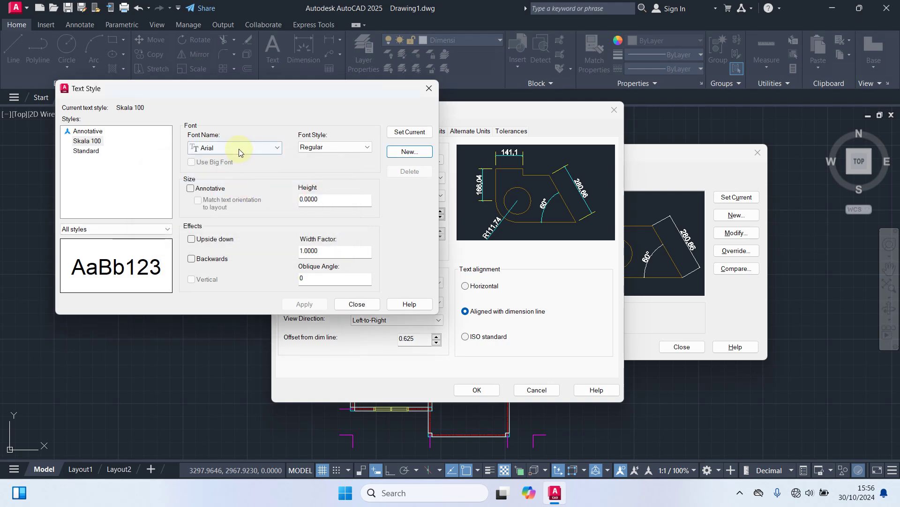
Give the Skala 100 text style the Romantic font and a height of 25, and apply it.
{"action": "left_click", "coordinate": [238, 149]}
{"action": "type", "text": "rom"}
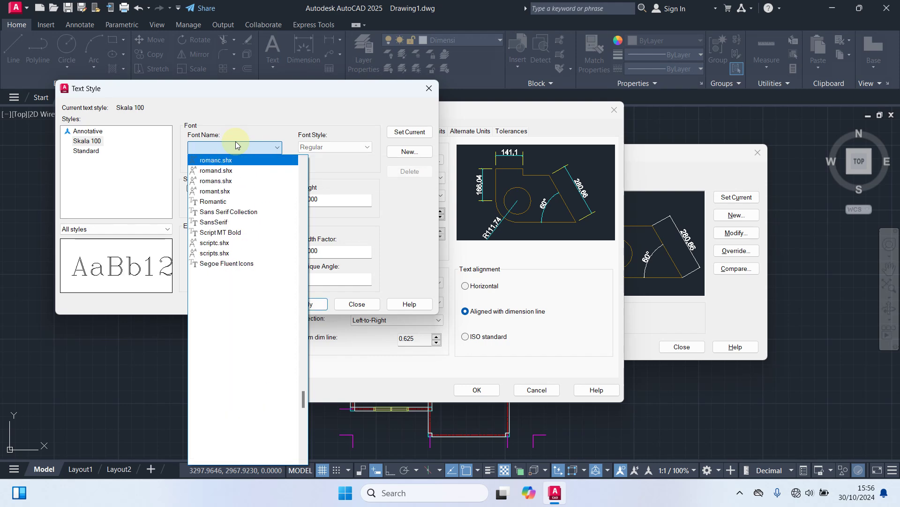
{"action": "type", "text": "antic"}
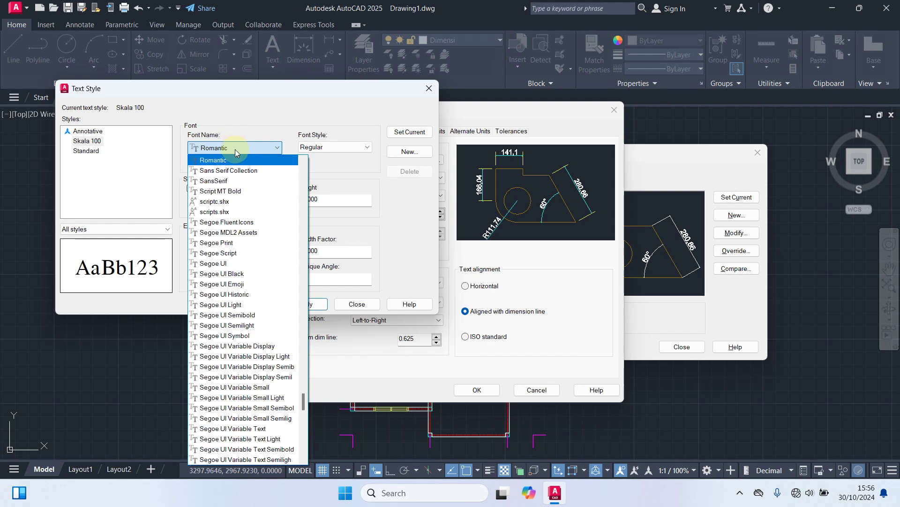
{"action": "left_click", "coordinate": [230, 158]}
{"action": "double_click", "coordinate": [328, 198]}
{"action": "type", "text": "25"}
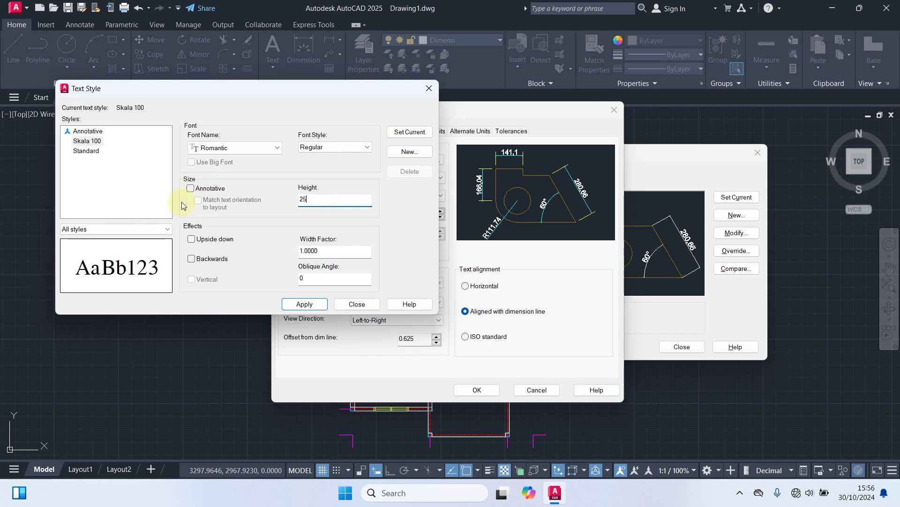
{"action": "left_click", "coordinate": [302, 305]}
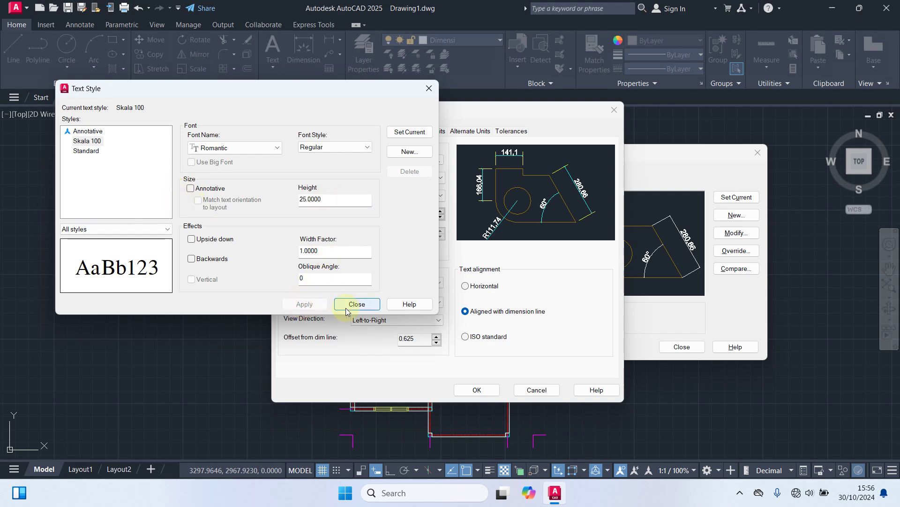
{"action": "left_click", "coordinate": [355, 306]}
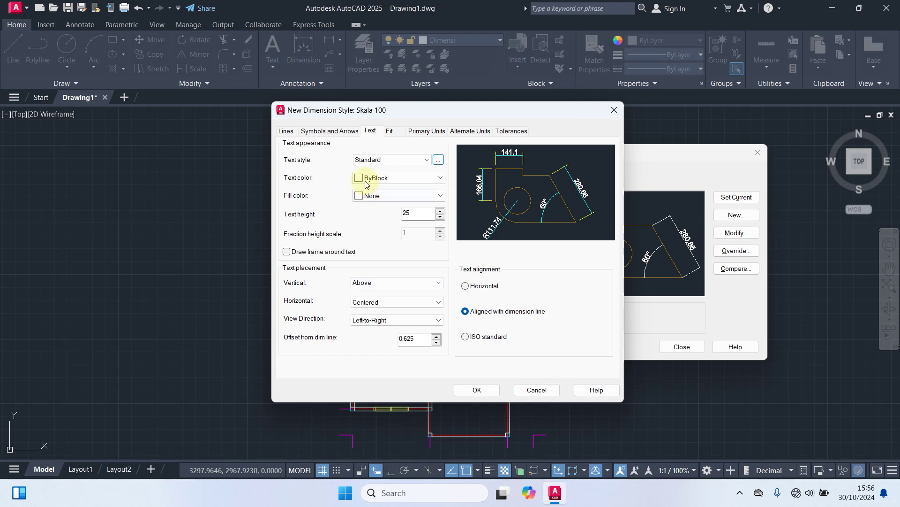
Assign the Skala 100 text style to the dimension text and set its text color to index color 31.
{"action": "left_click", "coordinate": [404, 161]}
{"action": "left_click", "coordinate": [388, 177]}
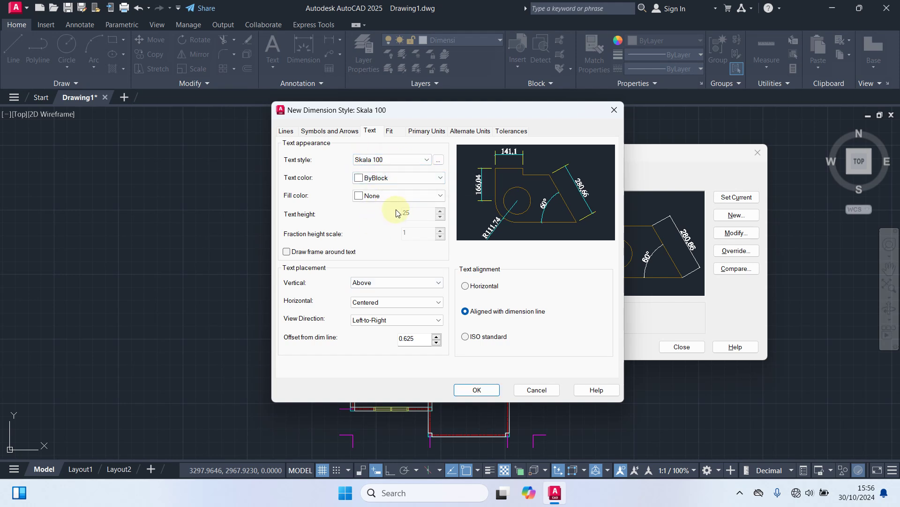
{"action": "left_click", "coordinate": [392, 179]}
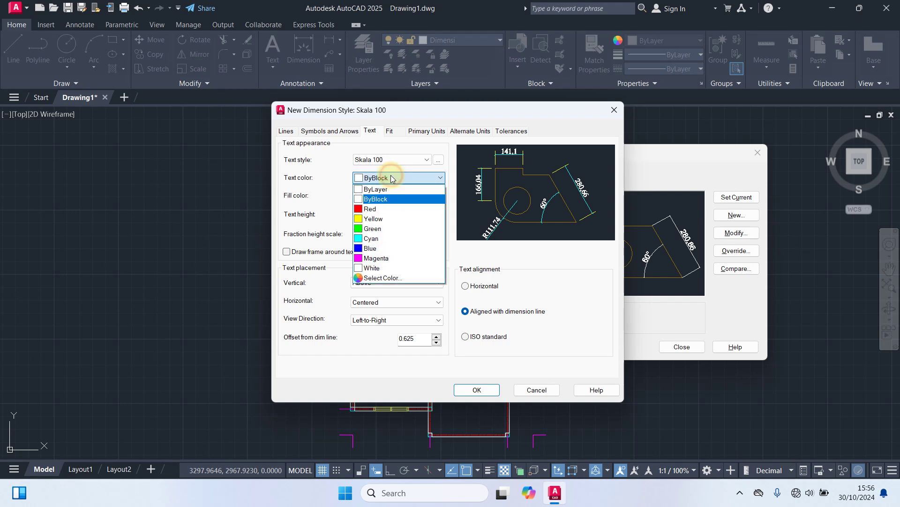
{"action": "left_click", "coordinate": [398, 278]}
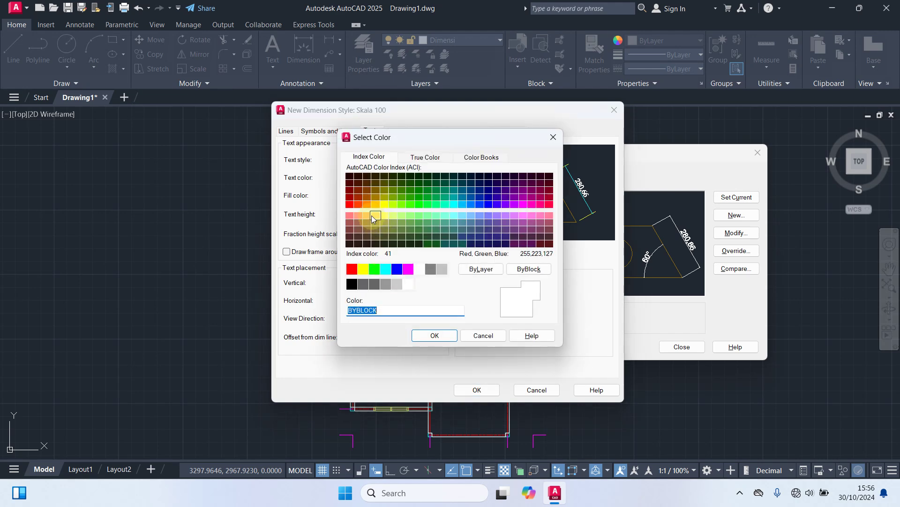
{"action": "left_click", "coordinate": [367, 215]}
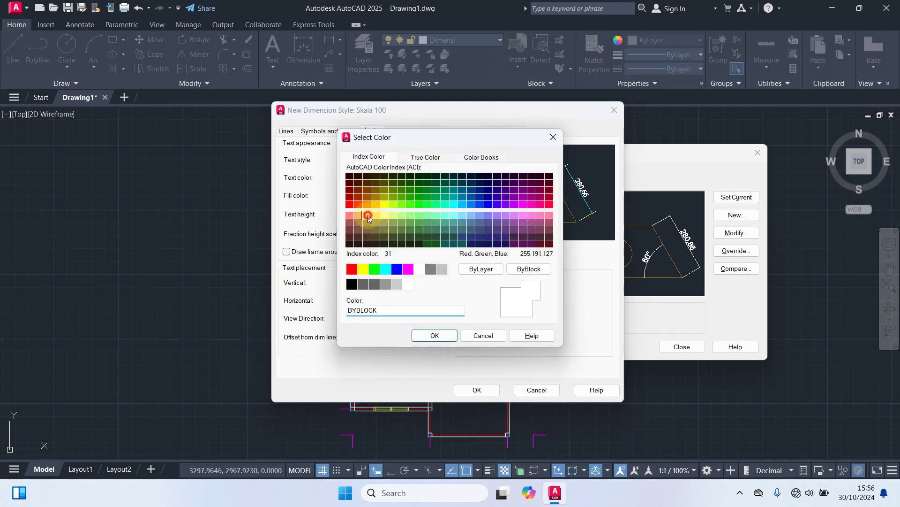
{"action": "left_click", "coordinate": [435, 335]}
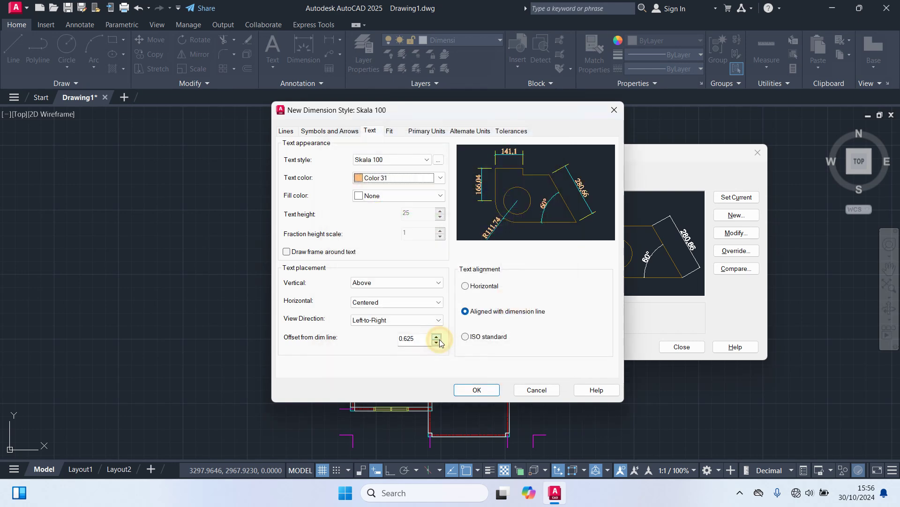
Set the dimension text's vertical placement to Centered with an offset of 8 from the dimension line, and save the style.
{"action": "left_click", "coordinate": [388, 283]}
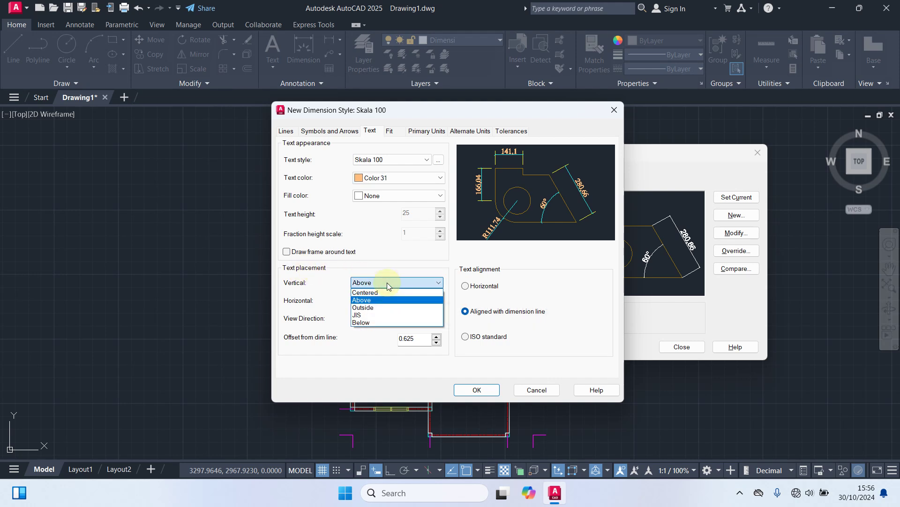
{"action": "left_click", "coordinate": [375, 293]}
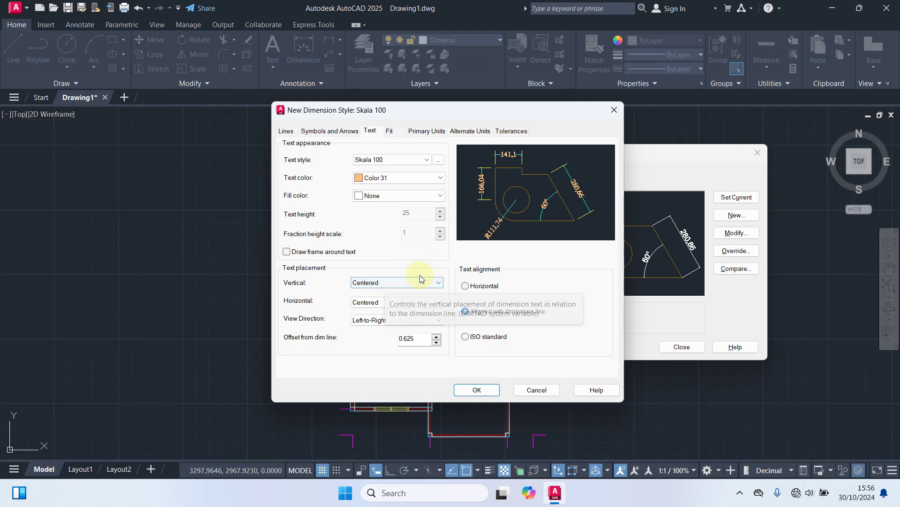
{"action": "double_click", "coordinate": [426, 339]}
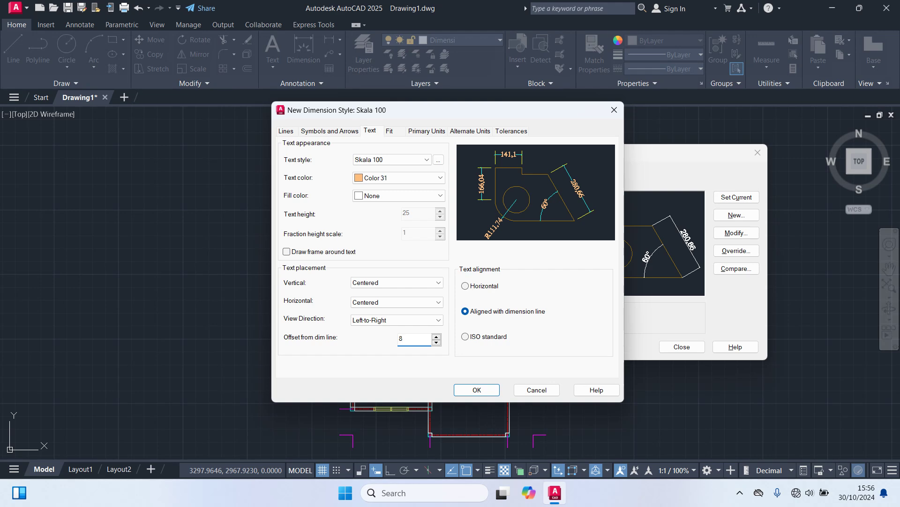
{"action": "left_click", "coordinate": [489, 389]}
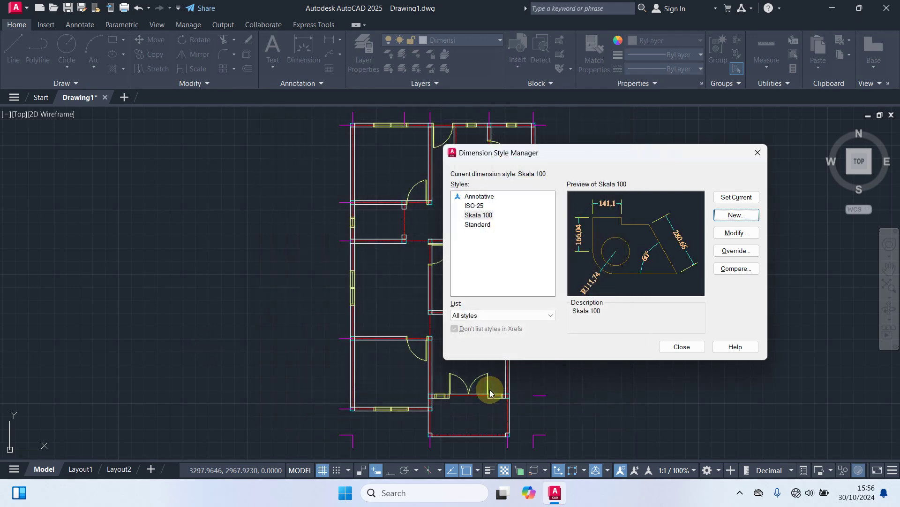
{"action": "left_click", "coordinate": [683, 347]}
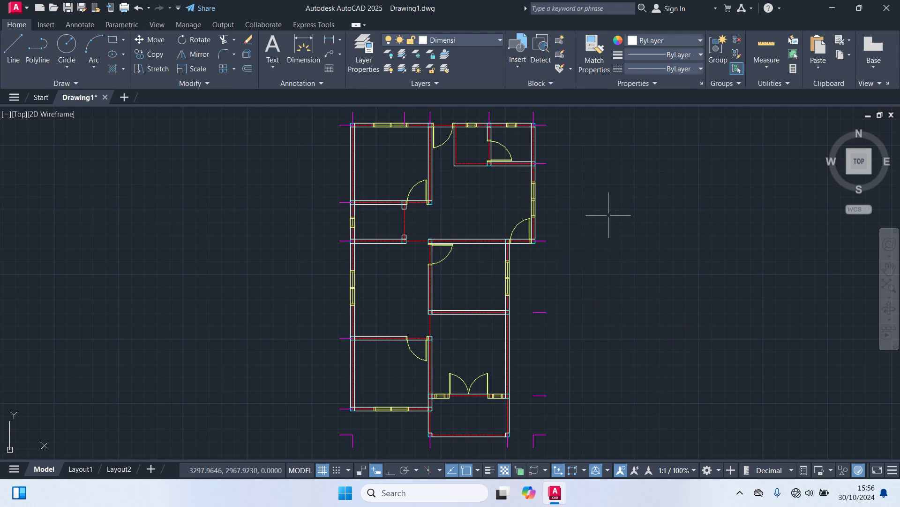
Make Skala 100 the current text style and dimension style, and Dimensi the current layer.
{"action": "left_click", "coordinate": [305, 83]}
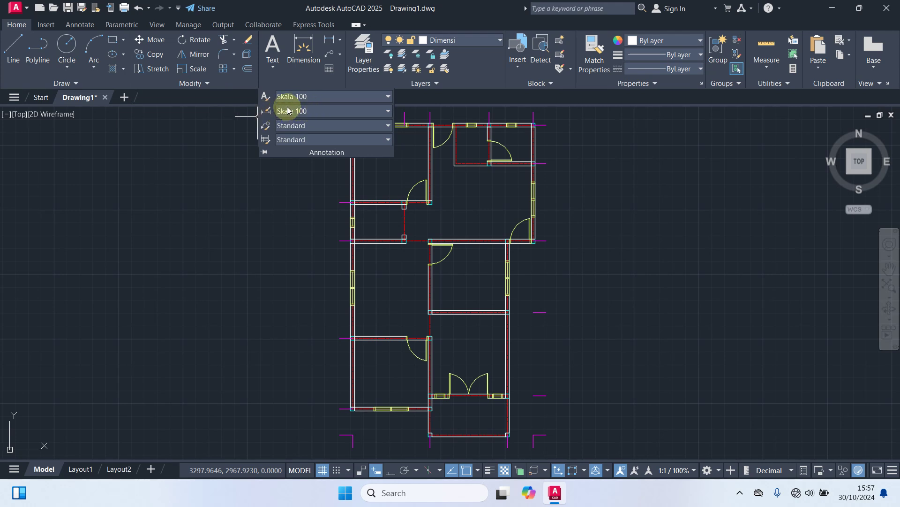
{"action": "left_click", "coordinate": [314, 96]}
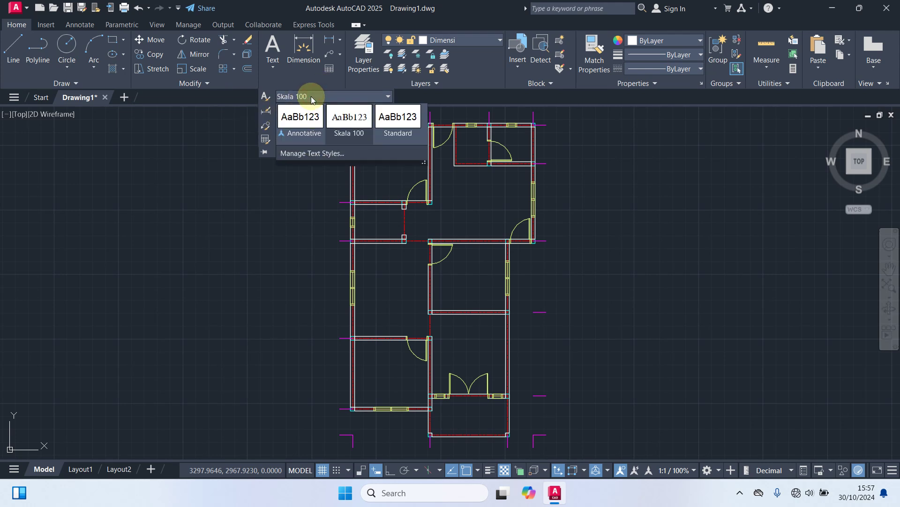
{"action": "left_click", "coordinate": [349, 119]}
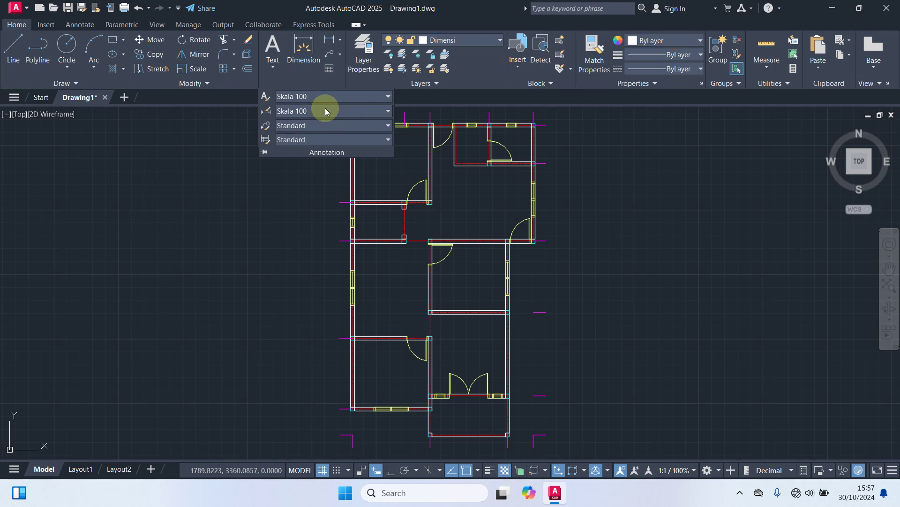
{"action": "left_click", "coordinate": [325, 111]}
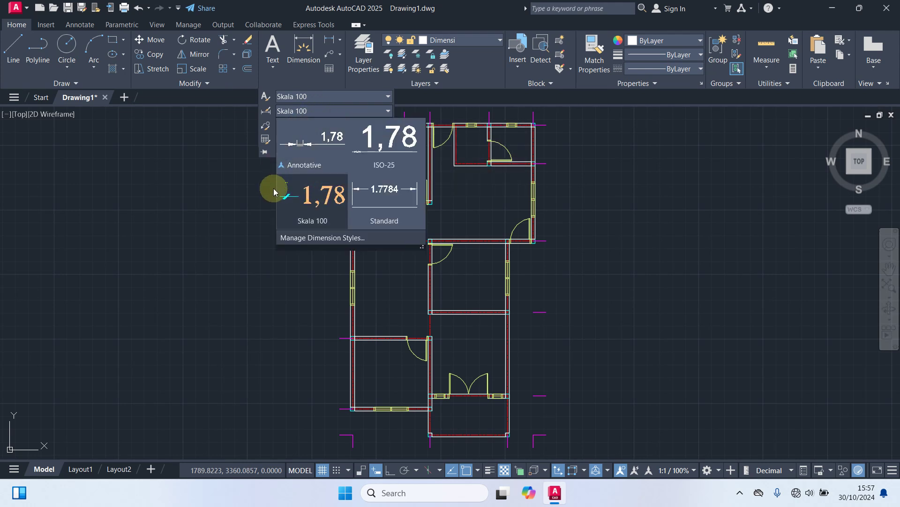
{"action": "left_click", "coordinate": [315, 194]}
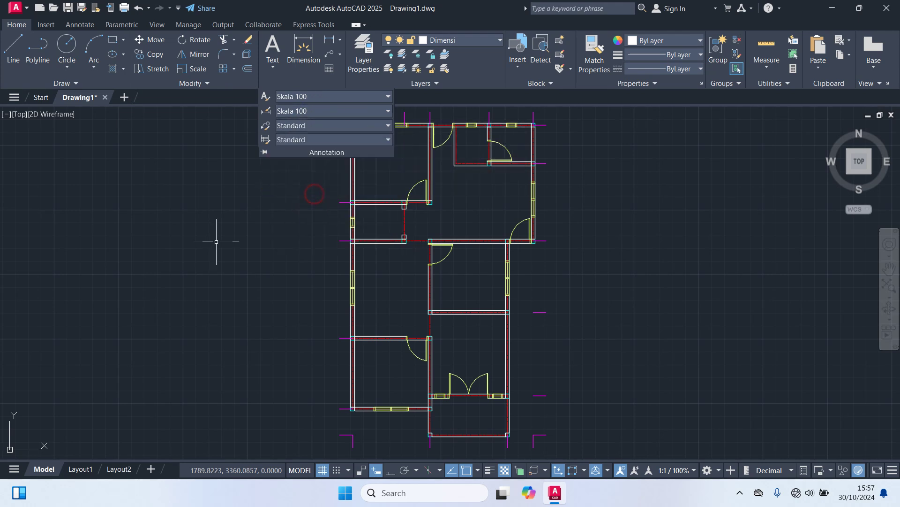
{"action": "left_click", "coordinate": [317, 83]}
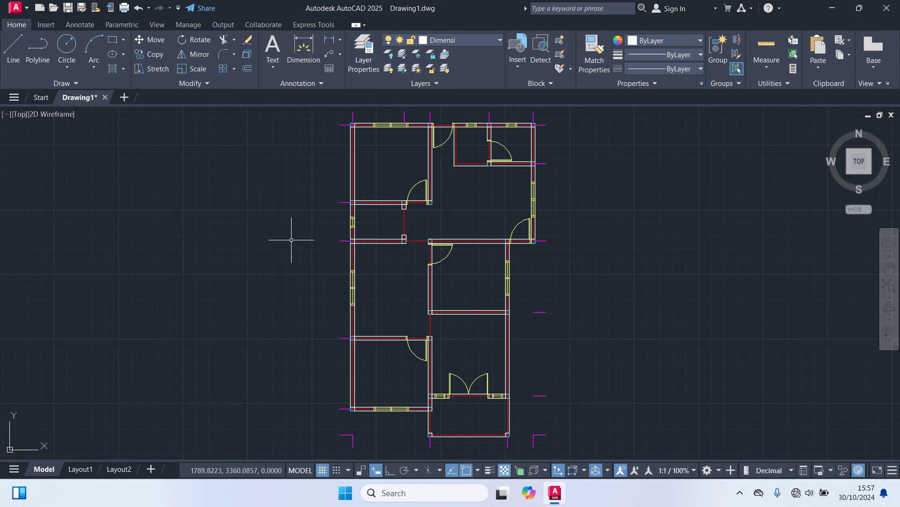
{"action": "left_click", "coordinate": [483, 39]}
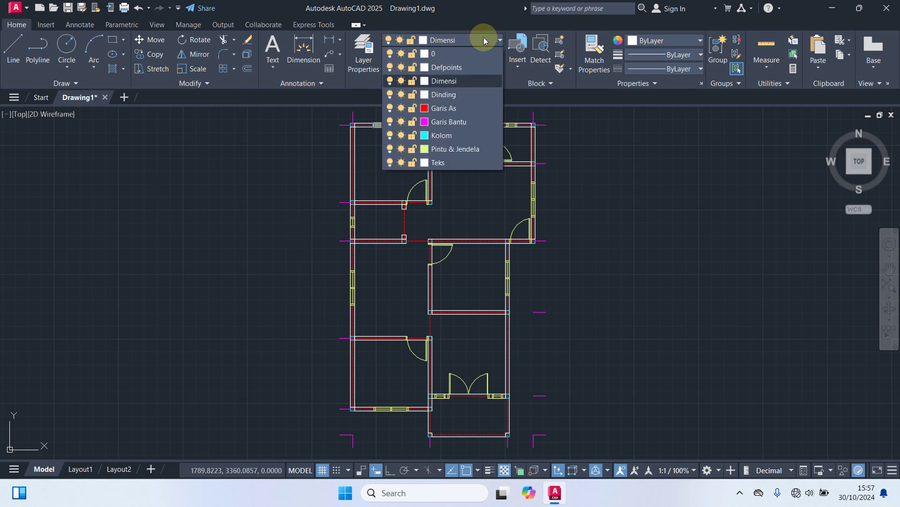
{"action": "left_click", "coordinate": [444, 81]}
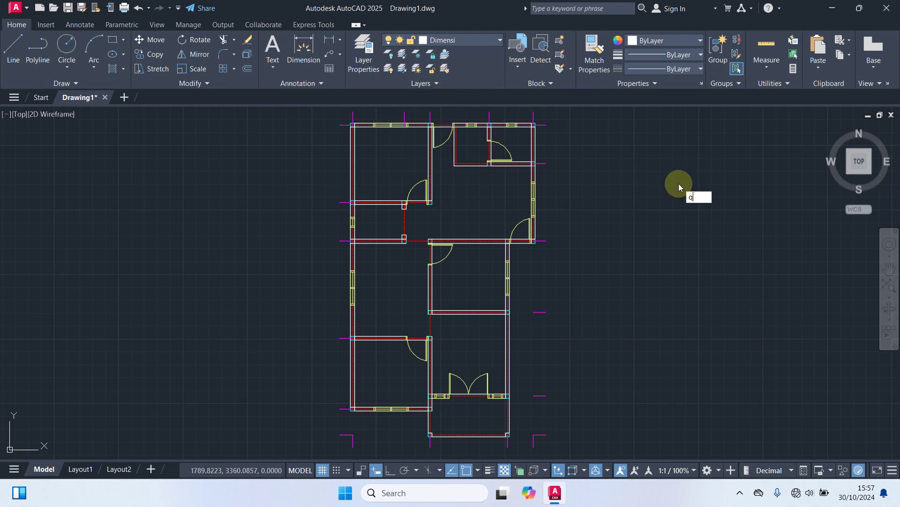
Quick-dimension the five vertical guide lines along the plan's top edge, placing the dimension line just above them.
{"action": "key", "text": "Return"}
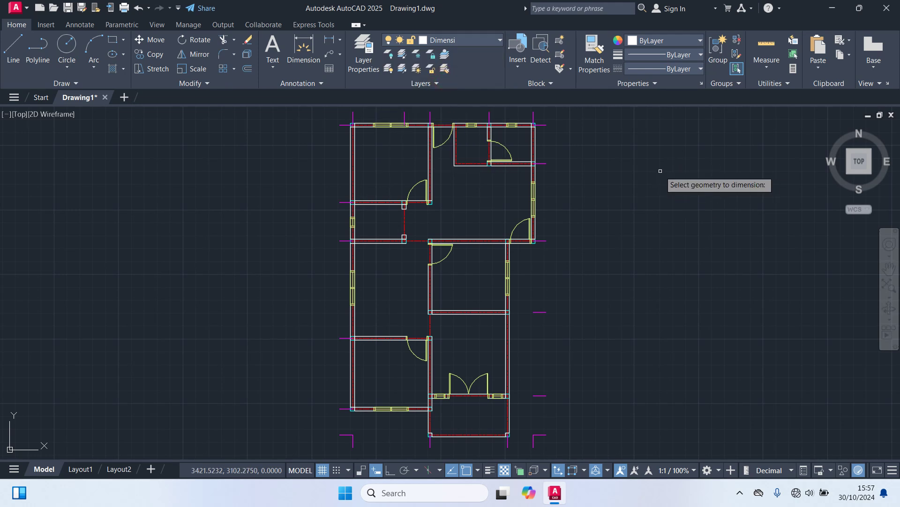
{"action": "scroll", "coordinate": [658, 174], "scroll_direction": "up", "scroll_amount": 4}
{"action": "middle_click_drag", "start_coordinate": [579, 225], "coordinate": [759, 235]}
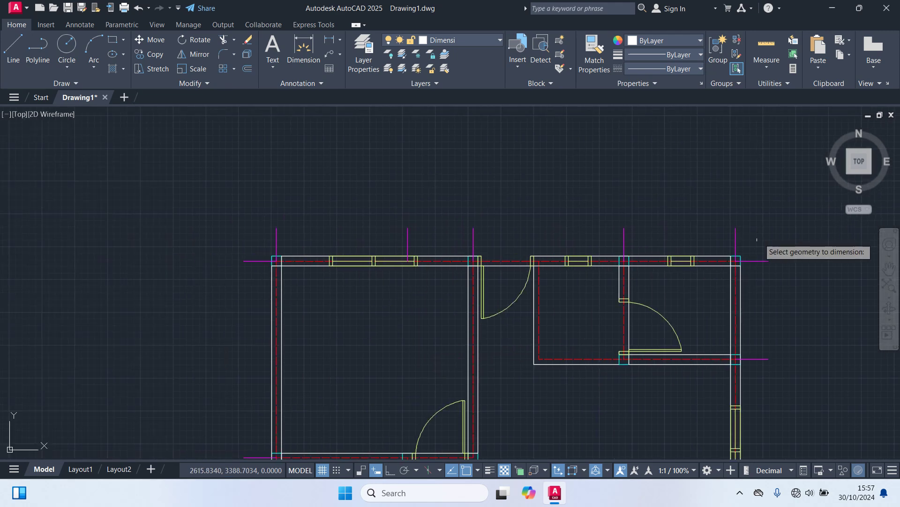
{"action": "left_click", "coordinate": [753, 247]}
{"action": "left_click", "coordinate": [190, 190]}
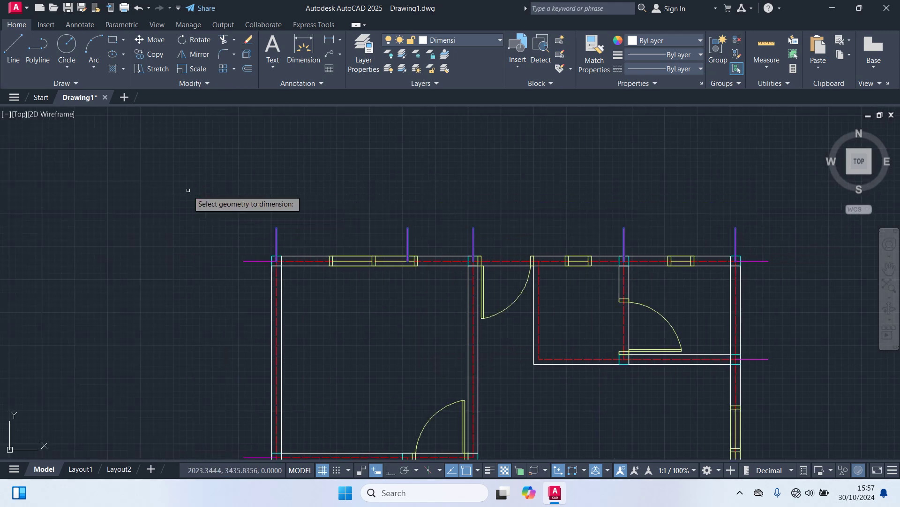
{"action": "key", "text": "Return"}
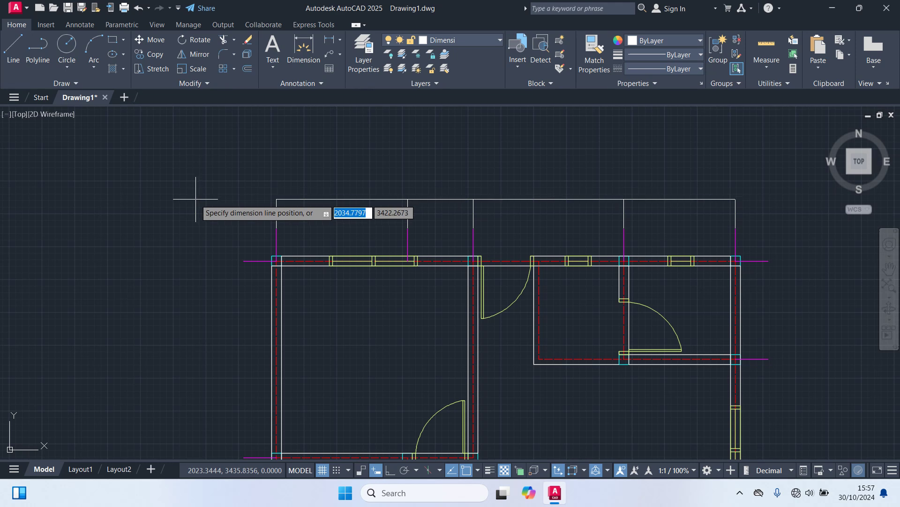
{"action": "left_click", "coordinate": [190, 197]}
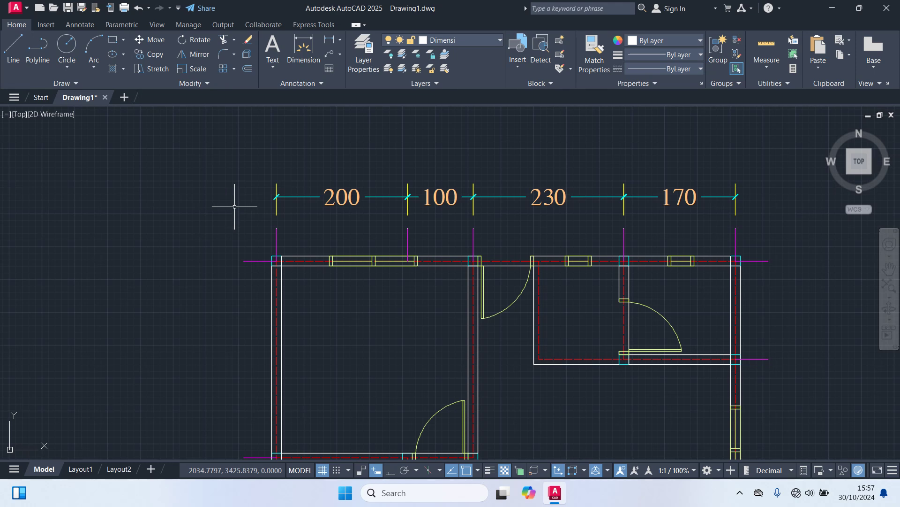
Quick-dimension the four vertical guide lines along the plan's bottom edge, placing the dimension line just below them.
{"action": "middle_click_drag", "start_coordinate": [443, 280], "coordinate": [395, 201]}
{"action": "key", "text": "space"}
{"action": "middle_click_drag", "start_coordinate": [451, 319], "coordinate": [491, 2]}
{"action": "middle_click_drag", "start_coordinate": [540, 375], "coordinate": [559, 79]}
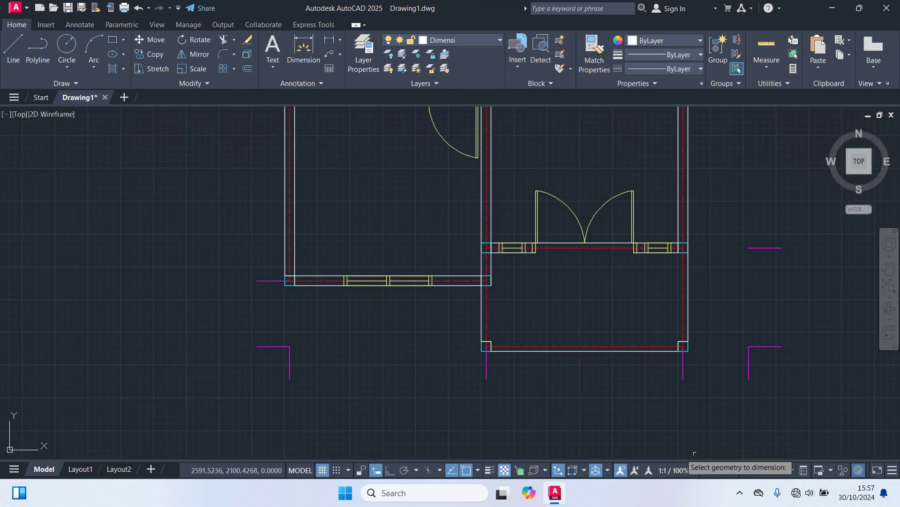
{"action": "left_click", "coordinate": [772, 385]}
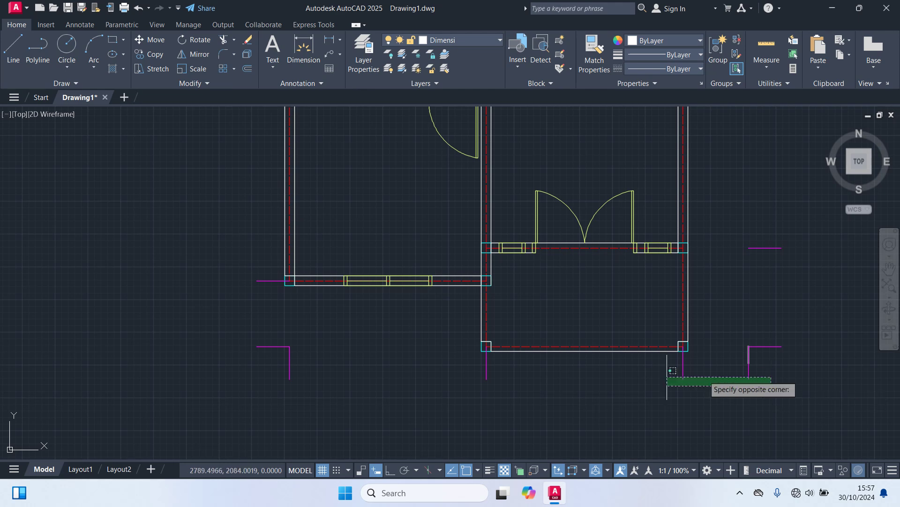
{"action": "left_click", "coordinate": [237, 370]}
{"action": "middle_click_drag", "start_coordinate": [264, 384], "coordinate": [254, 321]}
{"action": "key", "text": "Return"}
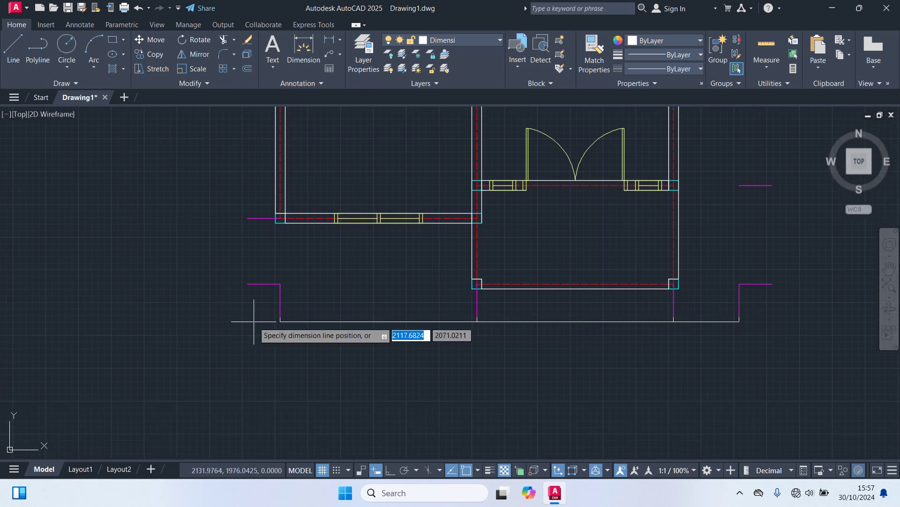
{"action": "left_click", "coordinate": [265, 343]}
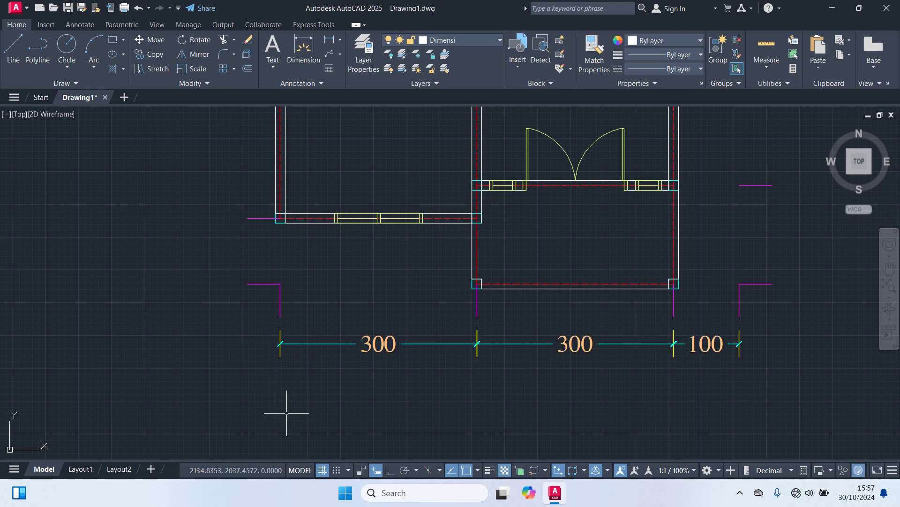
Quick-dimension the horizontal guide lines along the plan's right side, placing the dimension line just outside them.
{"action": "scroll", "coordinate": [331, 442], "scroll_direction": "down", "scroll_amount": 1}
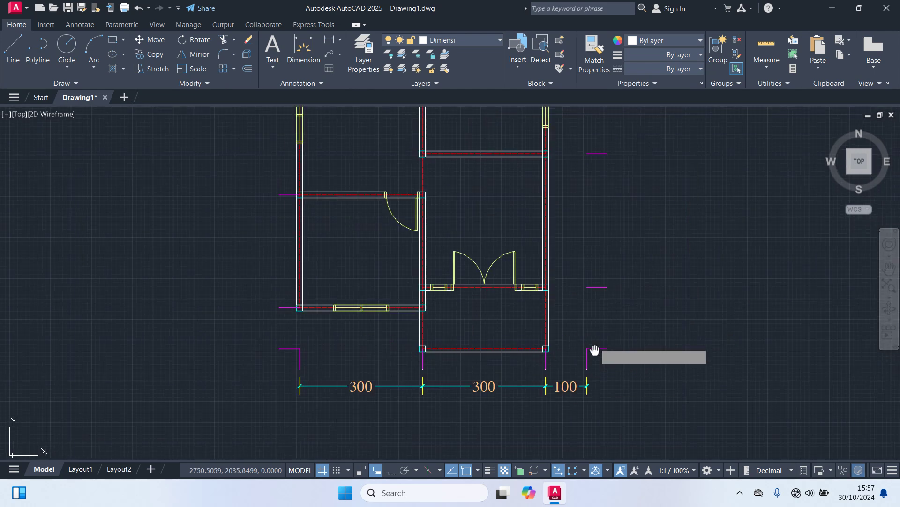
{"action": "middle_click_drag", "start_coordinate": [595, 346], "coordinate": [553, 410]}
{"action": "left_click", "coordinate": [570, 417]}
{"action": "scroll", "coordinate": [560, 226], "scroll_direction": "down", "scroll_amount": 2}
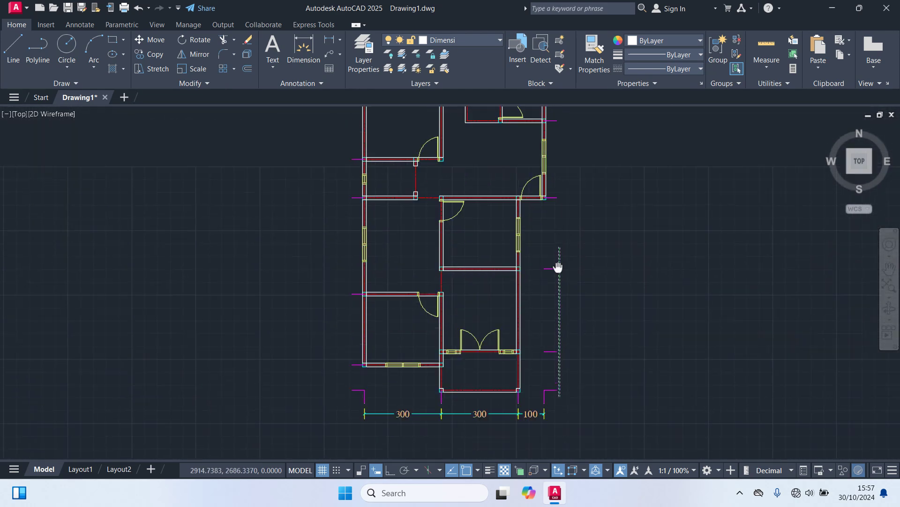
{"action": "left_click", "coordinate": [568, 193]}
{"action": "middle_click_drag", "start_coordinate": [569, 193], "coordinate": [563, 158]}
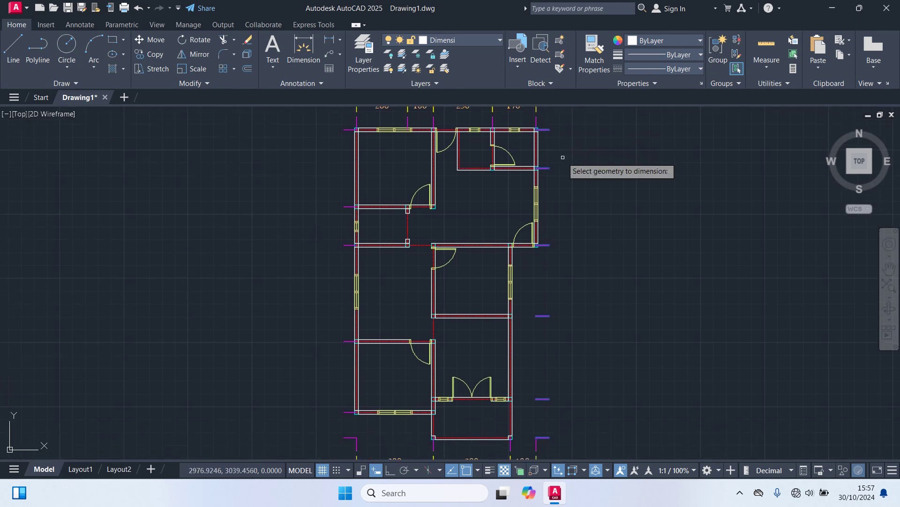
{"action": "key", "text": "Return"}
{"action": "scroll", "coordinate": [563, 158], "scroll_direction": "up", "scroll_amount": 2}
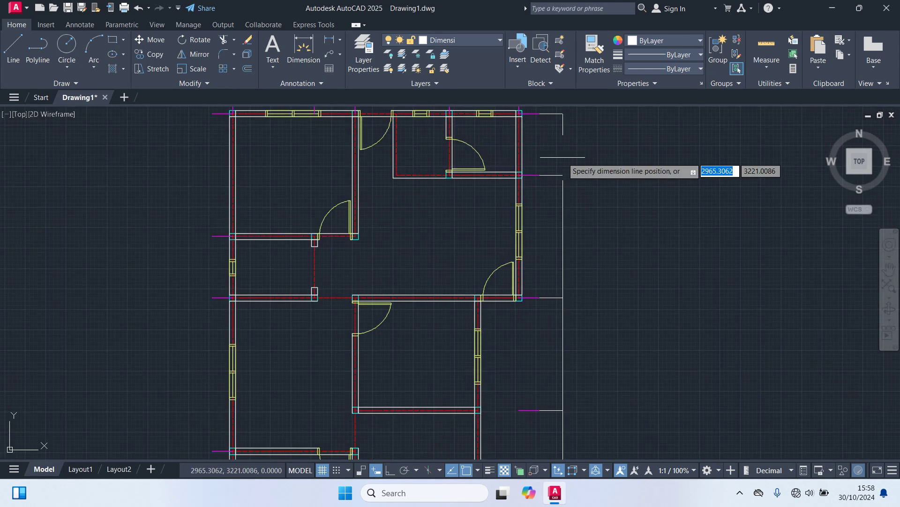
{"action": "left_click", "coordinate": [563, 157]}
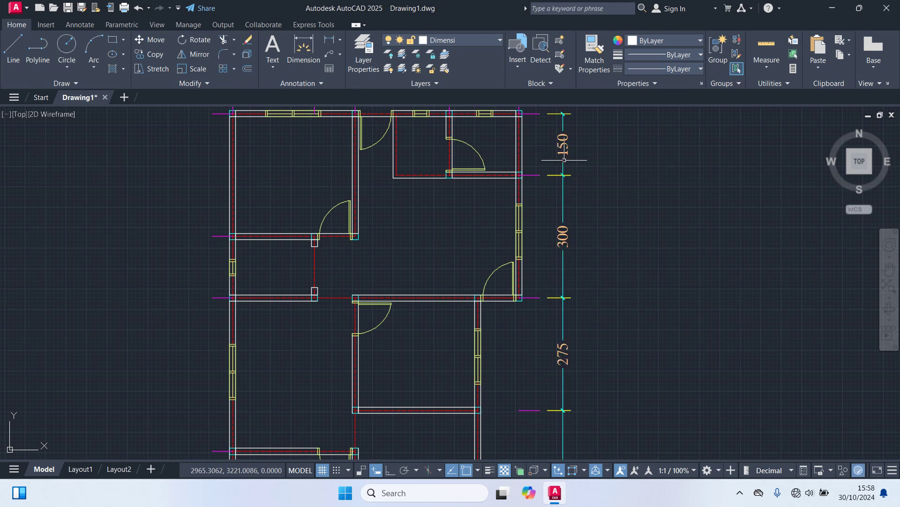
{"action": "middle_click_drag", "start_coordinate": [600, 300], "coordinate": [588, 112]}
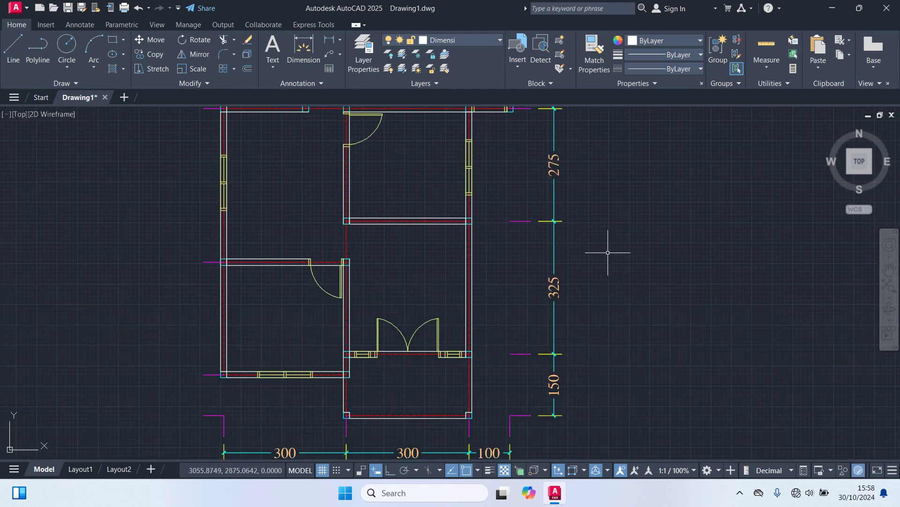
{"action": "middle_click_drag", "start_coordinate": [608, 272], "coordinate": [573, 486]}
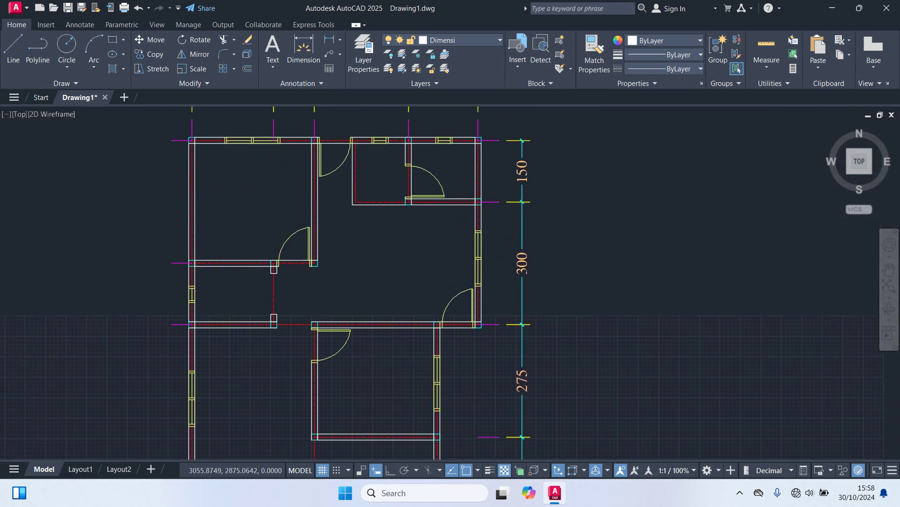
{"action": "scroll", "coordinate": [566, 266], "scroll_direction": "down", "scroll_amount": 3}
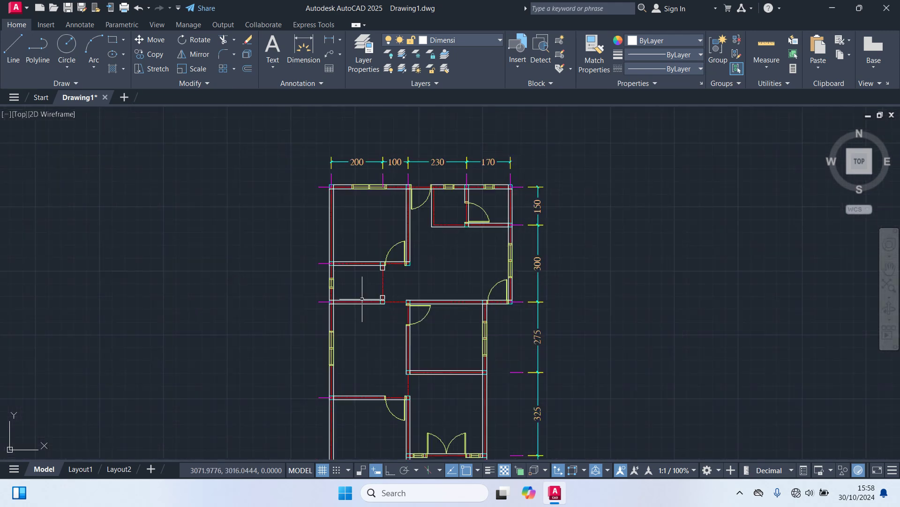
Quick-dimension the horizontal guide lines along the plan's left side, placing the dimension line just outside them.
{"action": "middle_click_drag", "start_coordinate": [270, 329], "coordinate": [369, 244]}
{"action": "left_click", "coordinate": [424, 410]}
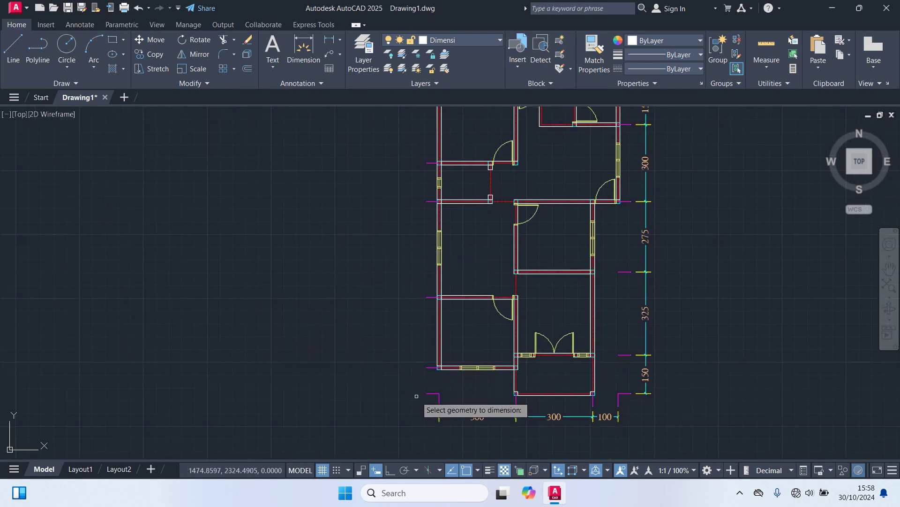
{"action": "scroll", "coordinate": [400, 202], "scroll_direction": "down", "scroll_amount": 3}
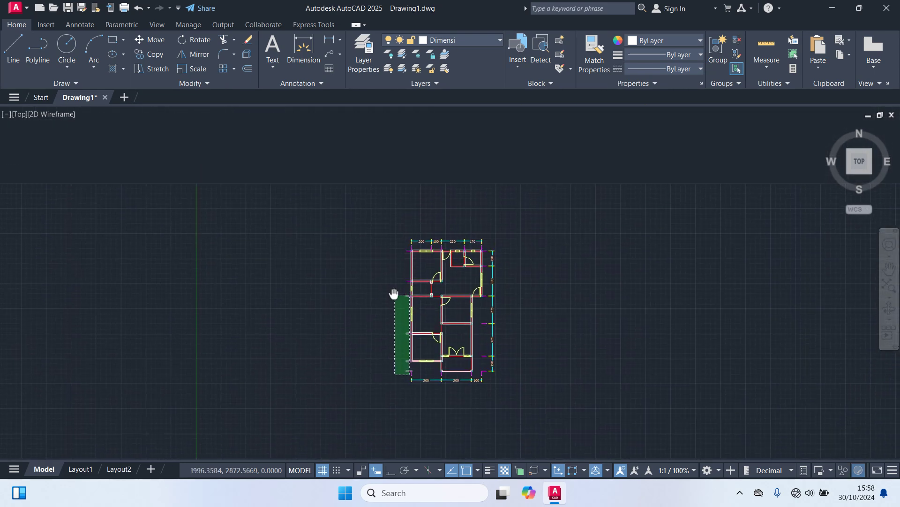
{"action": "scroll", "coordinate": [387, 227], "scroll_direction": "up", "scroll_amount": 2}
{"action": "scroll", "coordinate": [382, 233], "scroll_direction": "up", "scroll_amount": 4}
{"action": "left_click", "coordinate": [382, 233]}
{"action": "key", "text": "Return"}
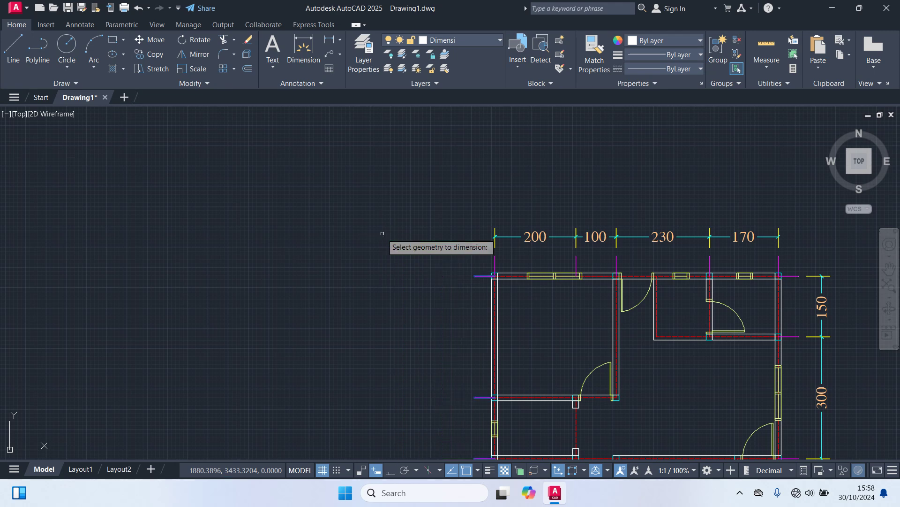
{"action": "scroll", "coordinate": [383, 232], "scroll_direction": "down", "scroll_amount": 4}
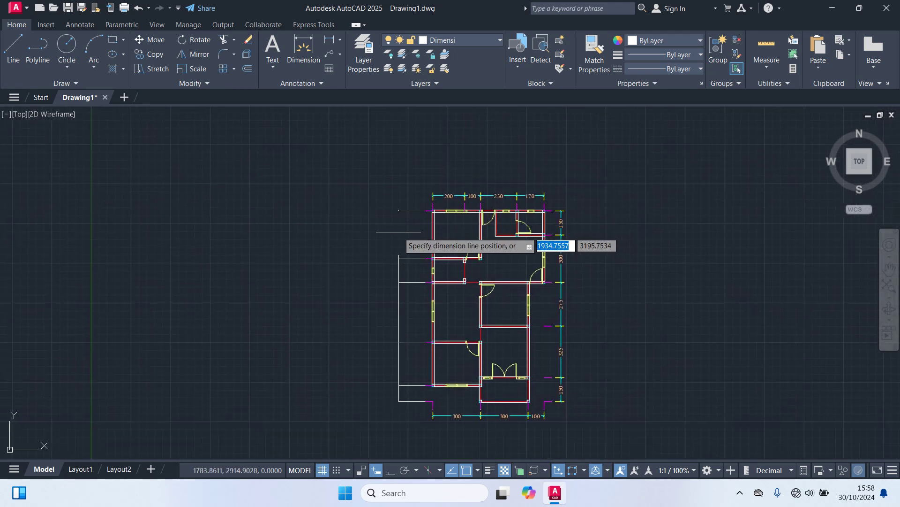
{"action": "scroll", "coordinate": [408, 231], "scroll_direction": "up", "scroll_amount": 4}
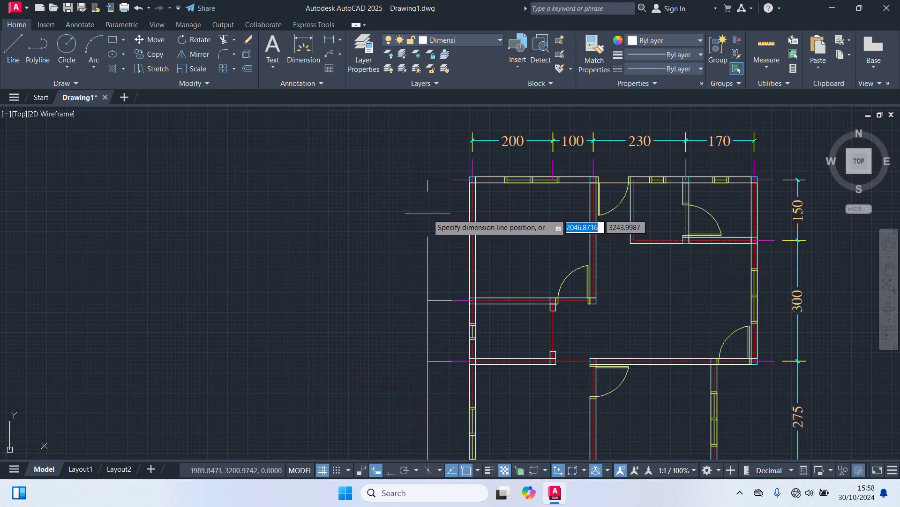
{"action": "left_click", "coordinate": [428, 213]}
{"action": "scroll", "coordinate": [380, 247], "scroll_direction": "down", "scroll_amount": 4}
{"action": "middle_click_drag", "start_coordinate": [374, 288], "coordinate": [385, 248]}
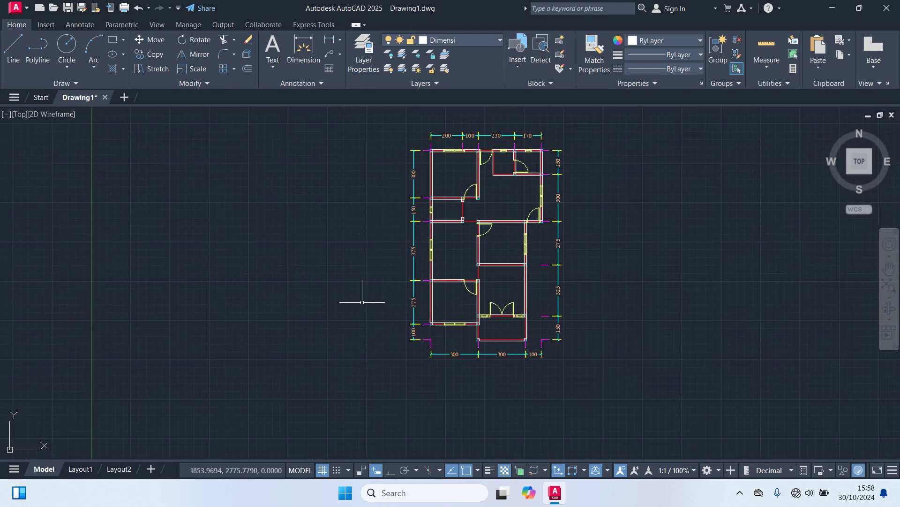
Dimension the plan's overall height between the lowest and uppermost left guide corners, placing it outside the left dimension chain.
{"action": "scroll", "coordinate": [361, 322], "scroll_direction": "up", "scroll_amount": 2}
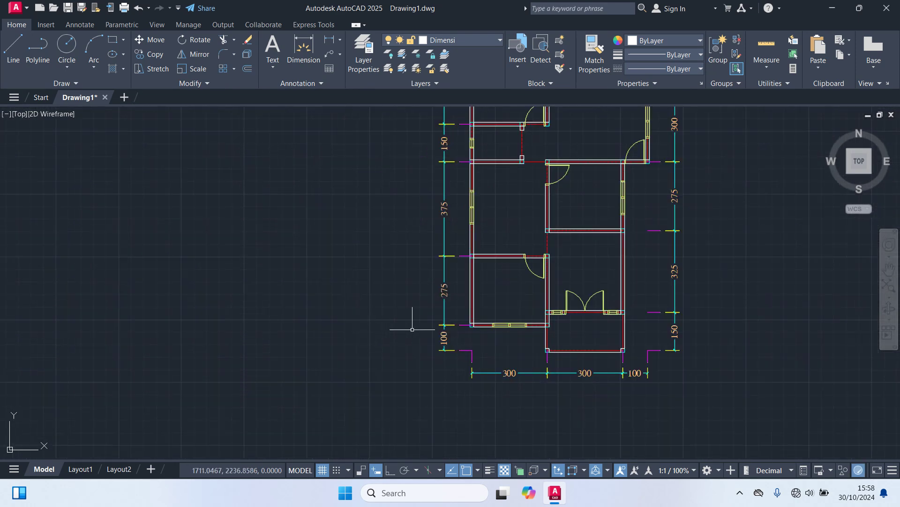
{"action": "middle_click_drag", "start_coordinate": [421, 254], "coordinate": [346, 281]}
{"action": "type", "text": "dim"}
{"action": "key", "text": "Return"}
{"action": "scroll", "coordinate": [368, 388], "scroll_direction": "up", "scroll_amount": 8}
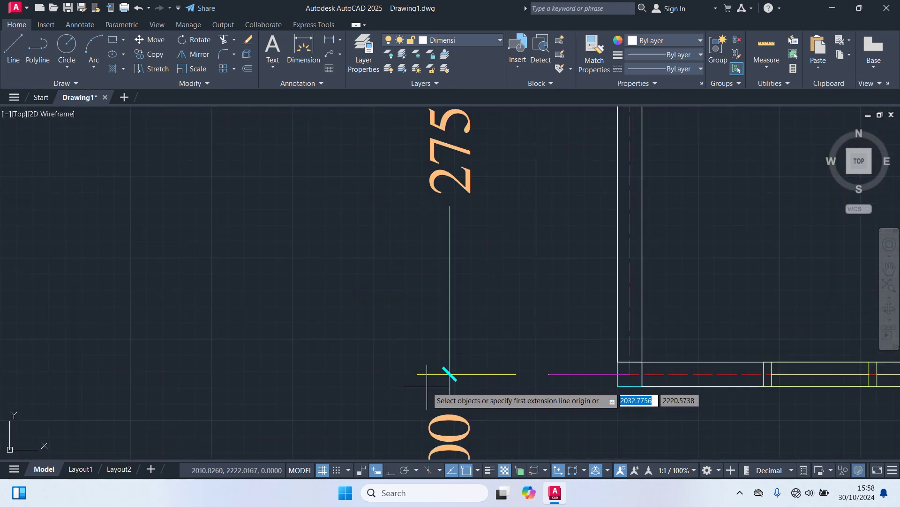
{"action": "scroll", "coordinate": [605, 390], "scroll_direction": "down", "scroll_amount": 3}
{"action": "middle_click_drag", "start_coordinate": [605, 387], "coordinate": [576, 159]}
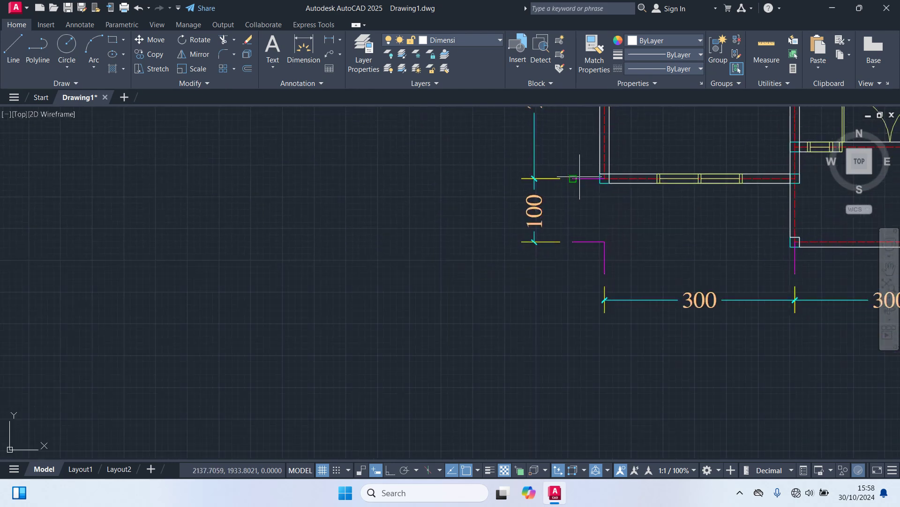
{"action": "left_click", "coordinate": [603, 240]}
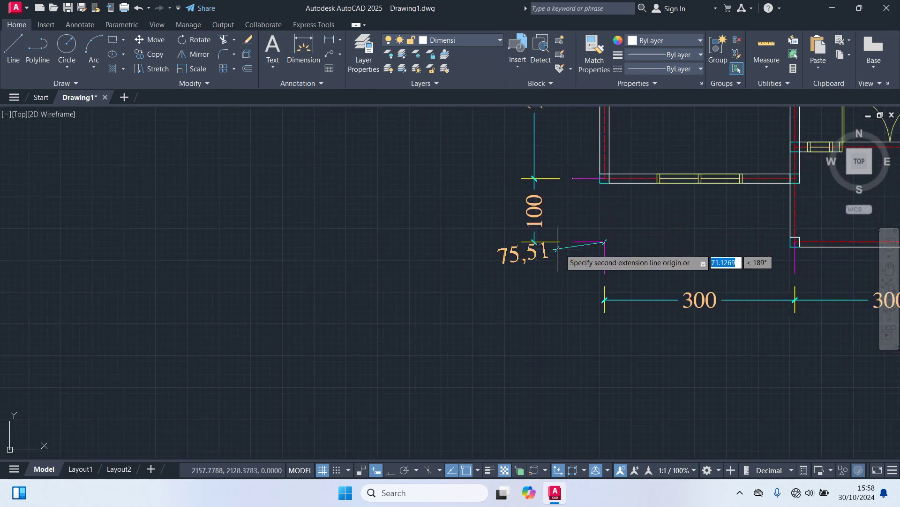
{"action": "scroll", "coordinate": [512, 177], "scroll_direction": "down", "scroll_amount": 8}
{"action": "middle_click_drag", "start_coordinate": [512, 178], "coordinate": [488, 280]}
{"action": "scroll", "coordinate": [601, 233], "scroll_direction": "up", "scroll_amount": 10}
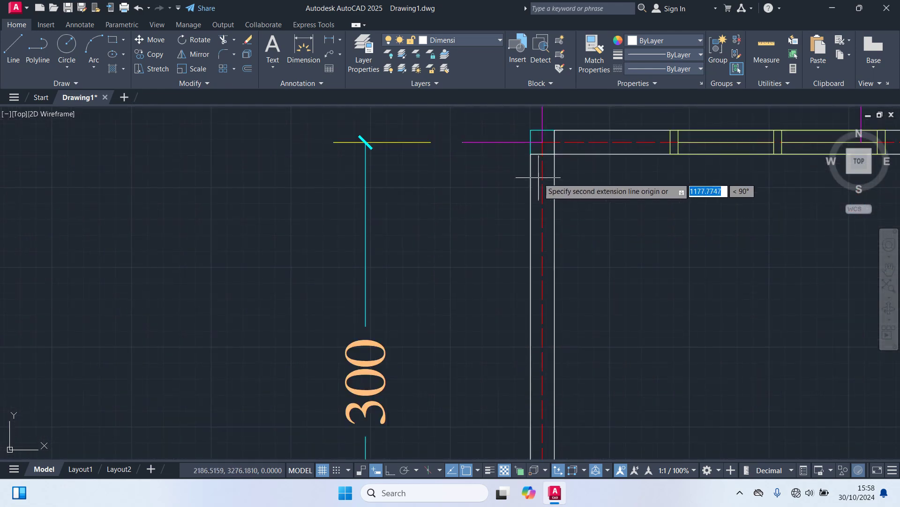
{"action": "left_click", "coordinate": [543, 142]}
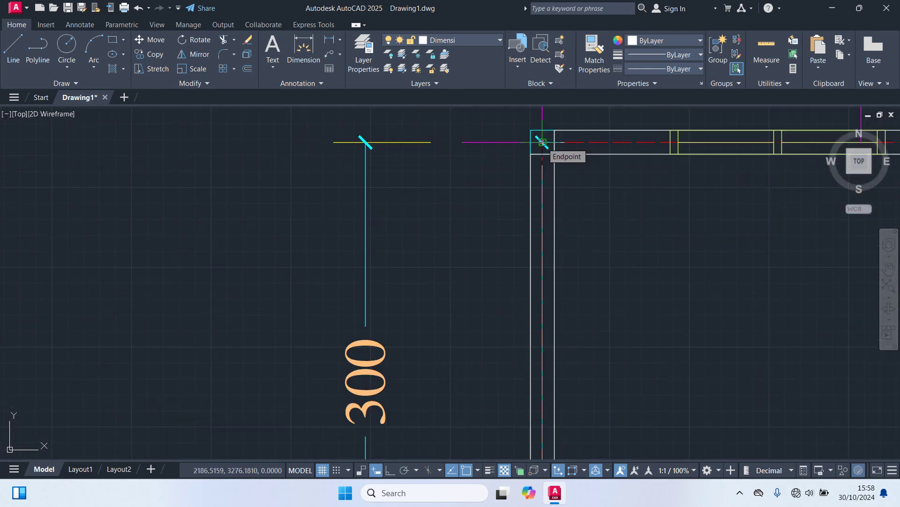
{"action": "scroll", "coordinate": [459, 147], "scroll_direction": "down", "scroll_amount": 5}
{"action": "left_click", "coordinate": [405, 146]}
{"action": "scroll", "coordinate": [405, 143], "scroll_direction": "down", "scroll_amount": 3}
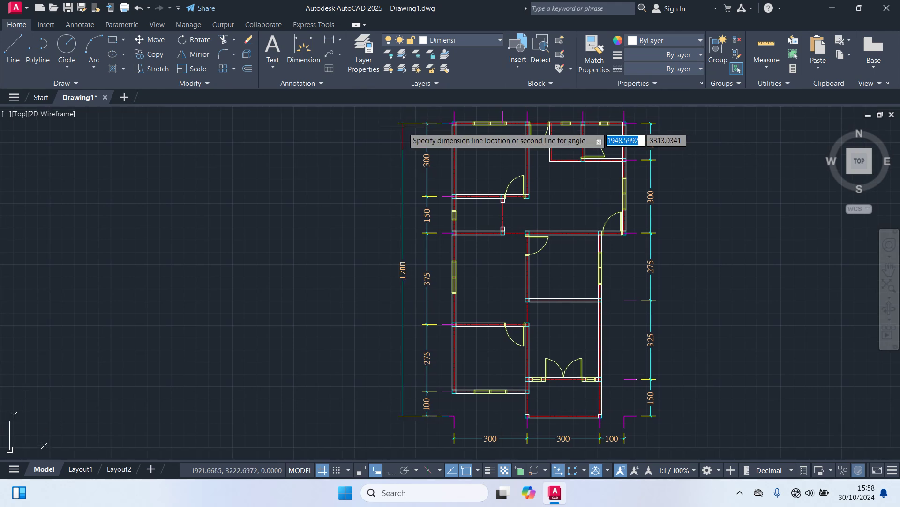
{"action": "left_click", "coordinate": [406, 126]}
Dimension the plan's overall width between the two outer upper wall corners, placing it above the upper dimension chain.
{"action": "middle_click_drag", "start_coordinate": [461, 153], "coordinate": [399, 270]}
{"action": "scroll", "coordinate": [387, 252], "scroll_direction": "up", "scroll_amount": 5}
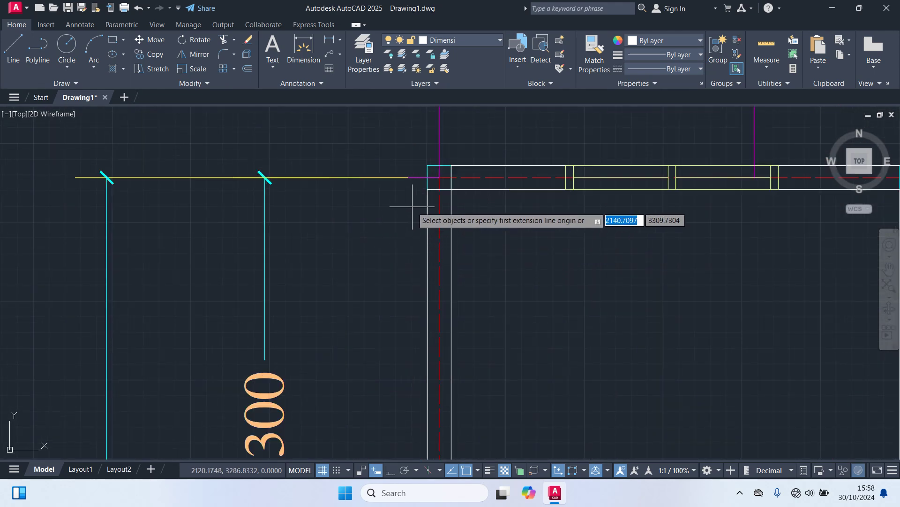
{"action": "scroll", "coordinate": [502, 232], "scroll_direction": "down", "scroll_amount": 3}
{"action": "middle_click_drag", "start_coordinate": [677, 251], "coordinate": [442, 246]}
{"action": "scroll", "coordinate": [474, 221], "scroll_direction": "up", "scroll_amount": 2}
{"action": "left_click", "coordinate": [599, 203]}
{"action": "scroll", "coordinate": [599, 201], "scroll_direction": "down", "scroll_amount": 5}
{"action": "middle_click_drag", "start_coordinate": [595, 187], "coordinate": [585, 281]}
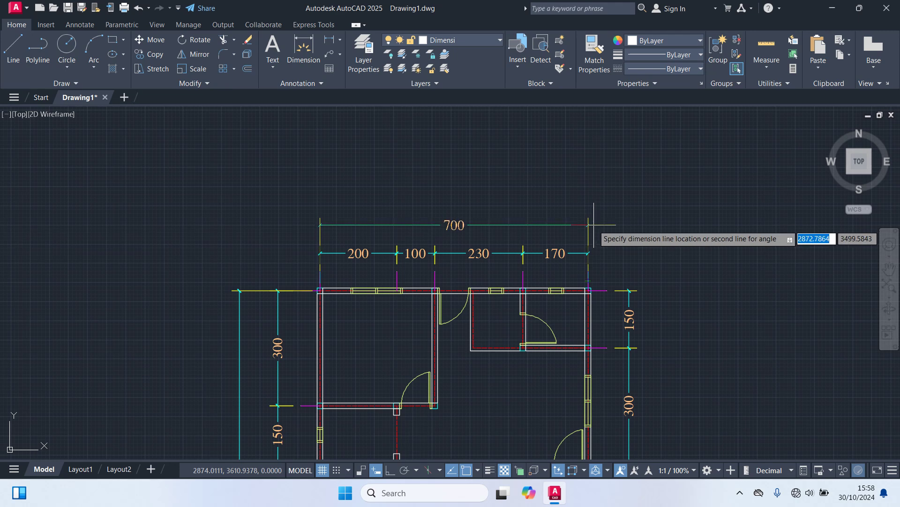
{"action": "left_click", "coordinate": [593, 224]}
{"action": "scroll", "coordinate": [675, 281], "scroll_direction": "down", "scroll_amount": 3}
{"action": "scroll", "coordinate": [665, 258], "scroll_direction": "up", "scroll_amount": 1}
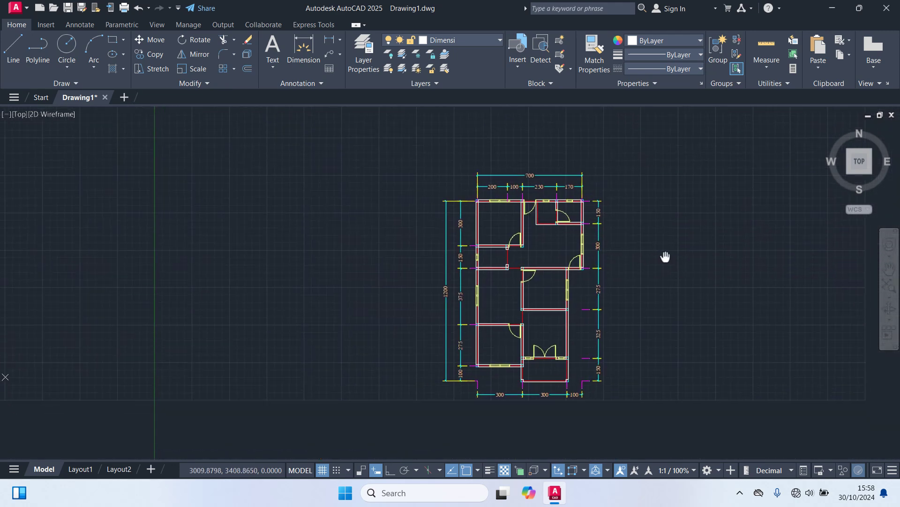
{"action": "key", "text": "Escape"}
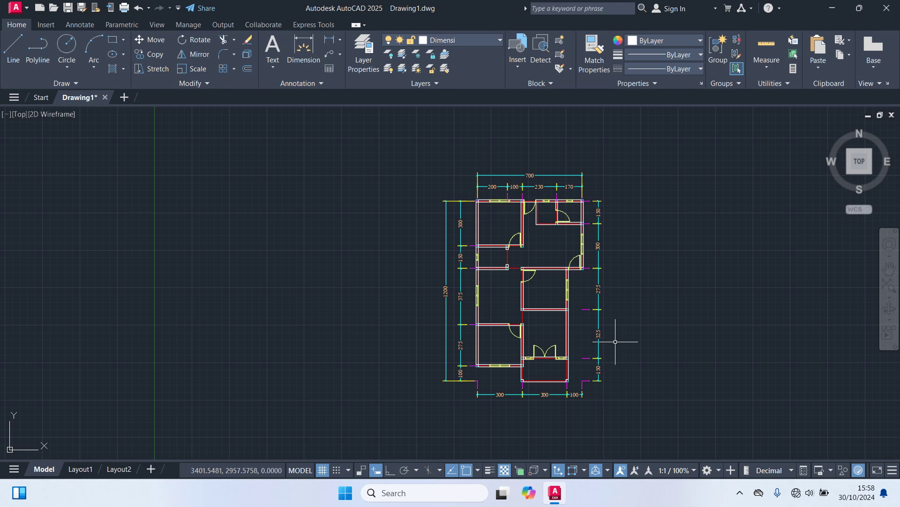
Make Teks the current layer and write the multiline text "Teks" inside the front porch, below the double door.
{"action": "left_click", "coordinate": [456, 46]}
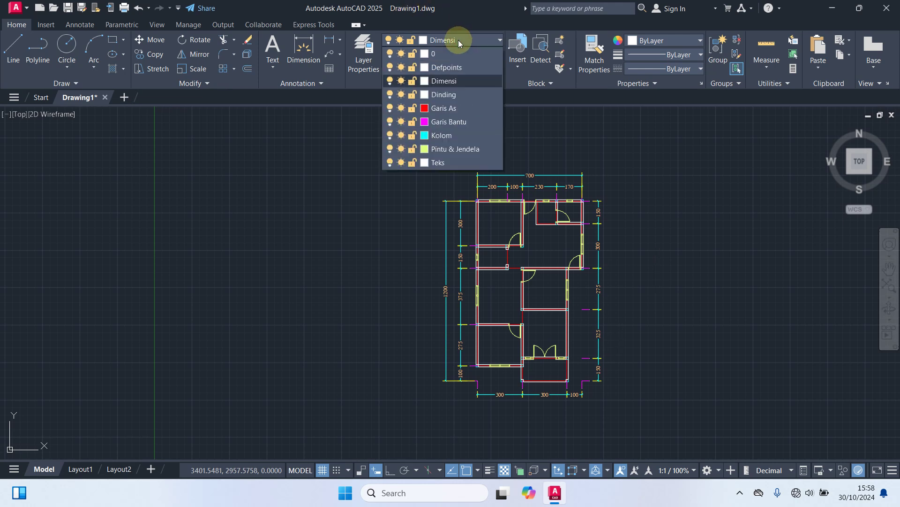
{"action": "left_click", "coordinate": [452, 162]}
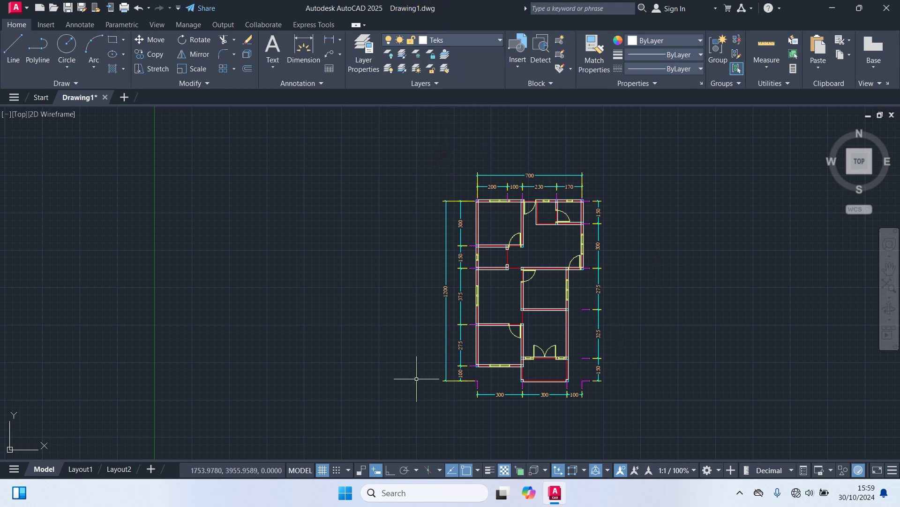
{"action": "middle_click_drag", "start_coordinate": [441, 393], "coordinate": [418, 328]}
{"action": "scroll", "coordinate": [490, 310], "scroll_direction": "up", "scroll_amount": 4}
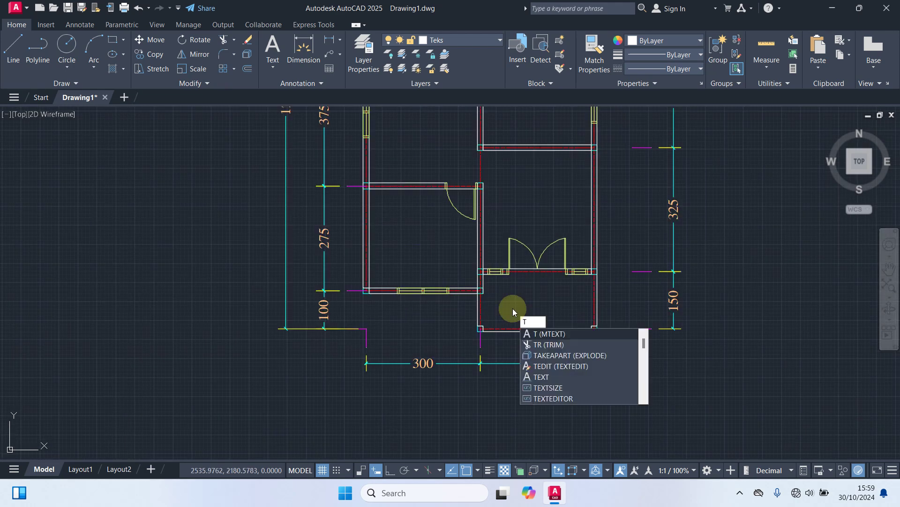
{"action": "key", "text": "Return"}
{"action": "scroll", "coordinate": [513, 308], "scroll_direction": "up", "scroll_amount": 5}
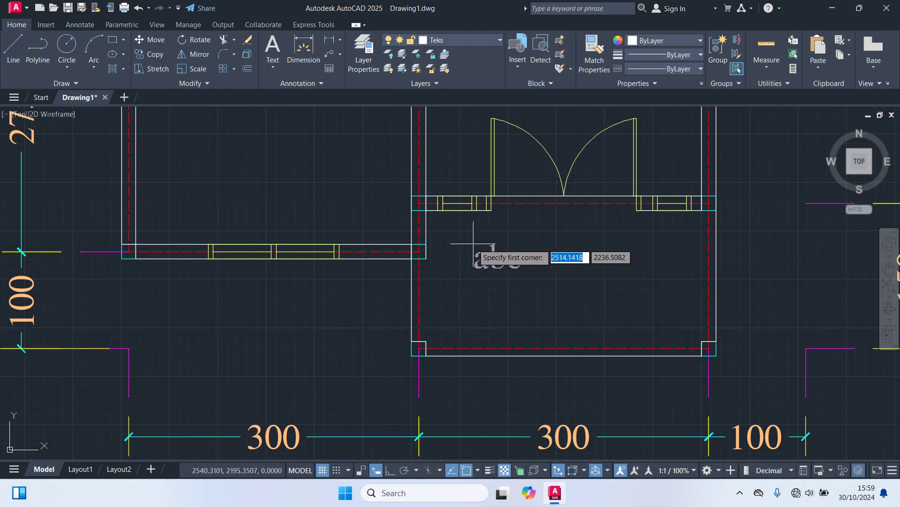
{"action": "left_click", "coordinate": [472, 244]}
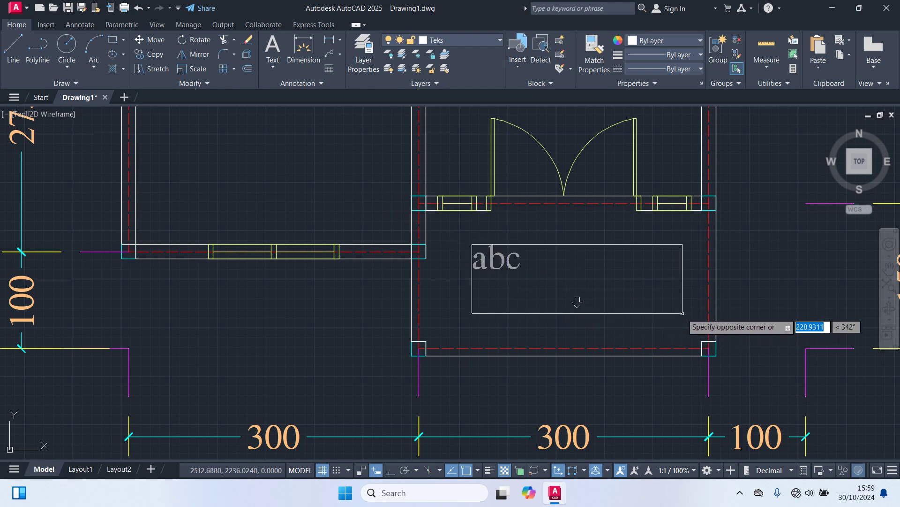
{"action": "left_click", "coordinate": [680, 305]}
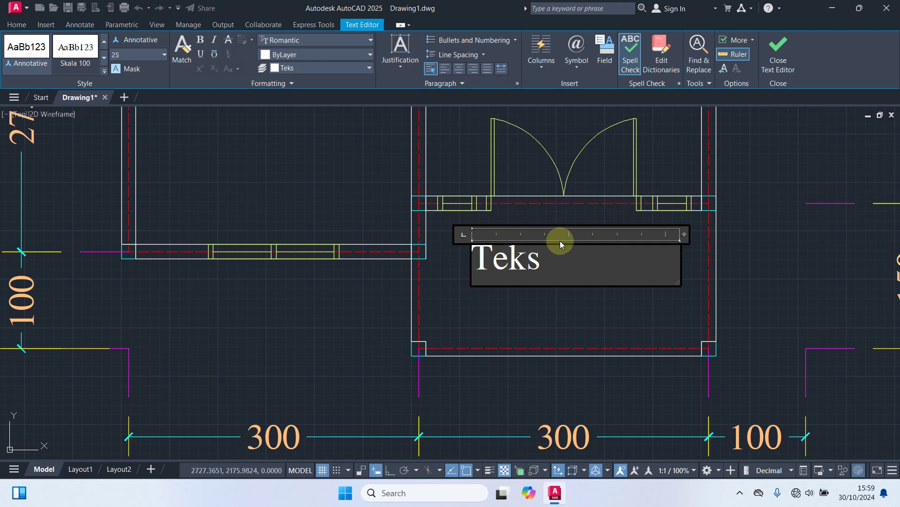
Center-align the porch text within its frame and move it slightly down to the middle of the porch.
{"action": "left_click_drag", "start_coordinate": [560, 259], "coordinate": [471, 261]}
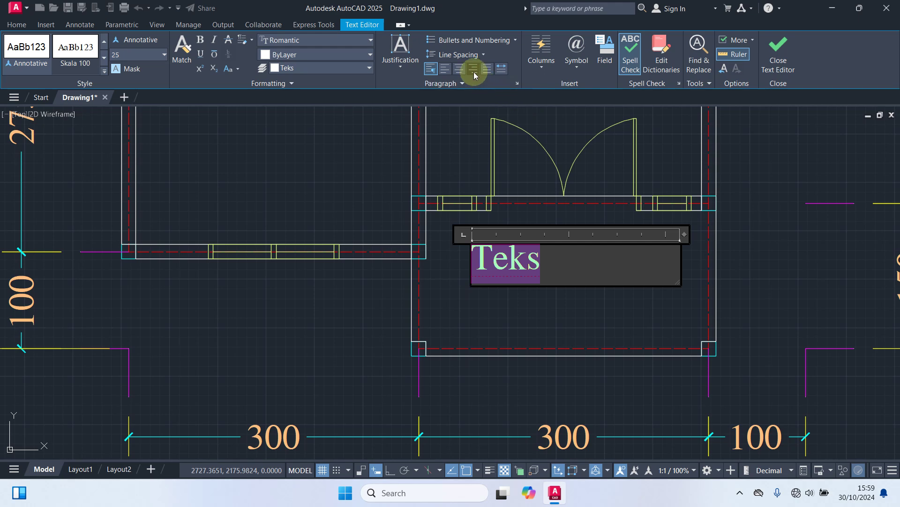
{"action": "left_click", "coordinate": [458, 67]}
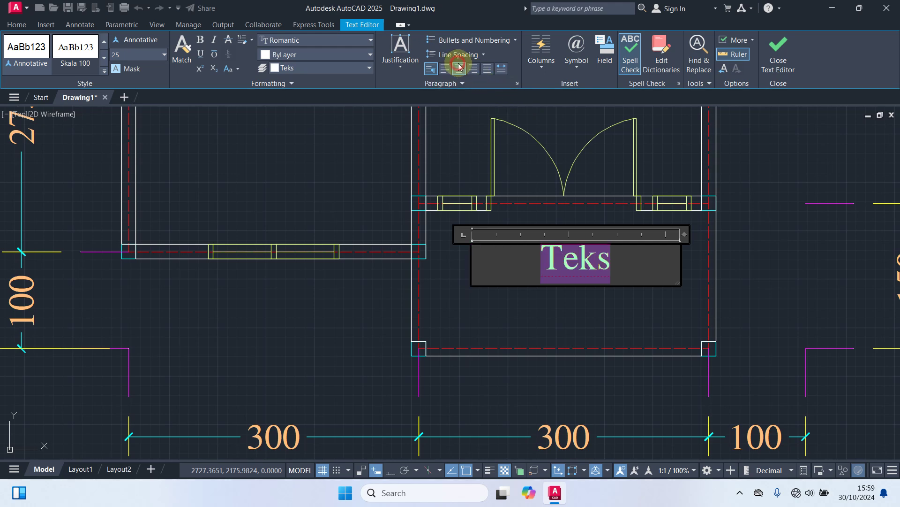
{"action": "left_click", "coordinate": [610, 311]}
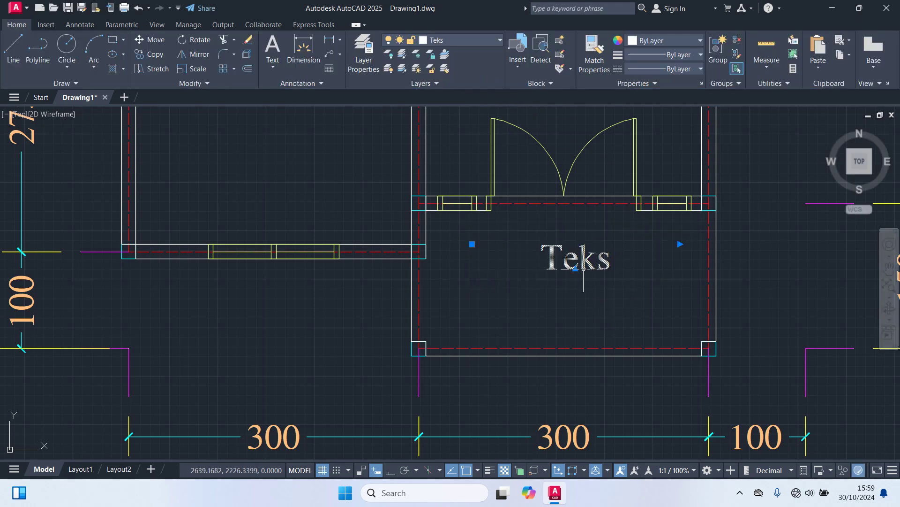
{"action": "type", "text": "m"}
{"action": "key", "text": "Return"}
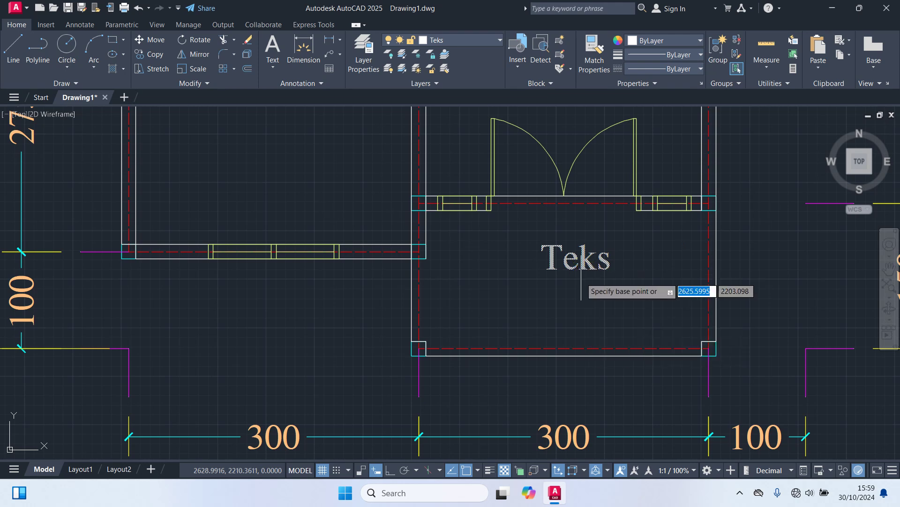
{"action": "left_click", "coordinate": [794, 261]}
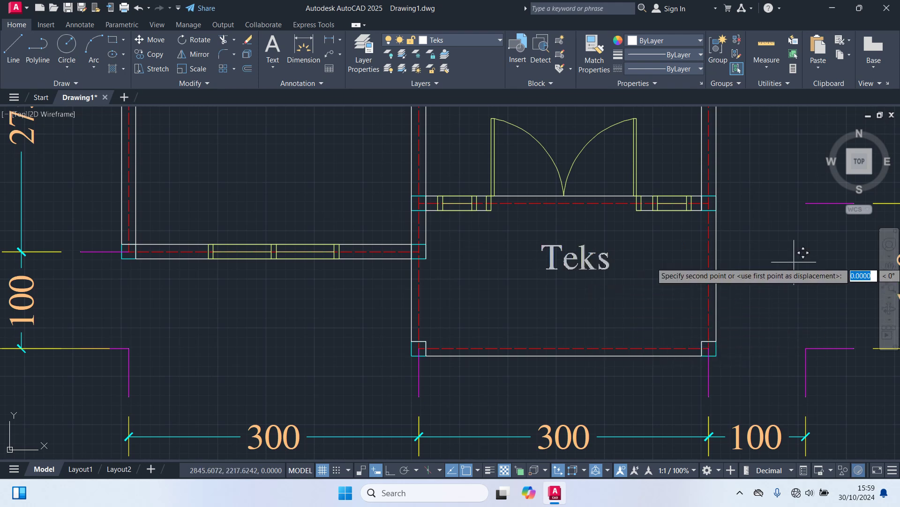
{"action": "left_click", "coordinate": [793, 288]}
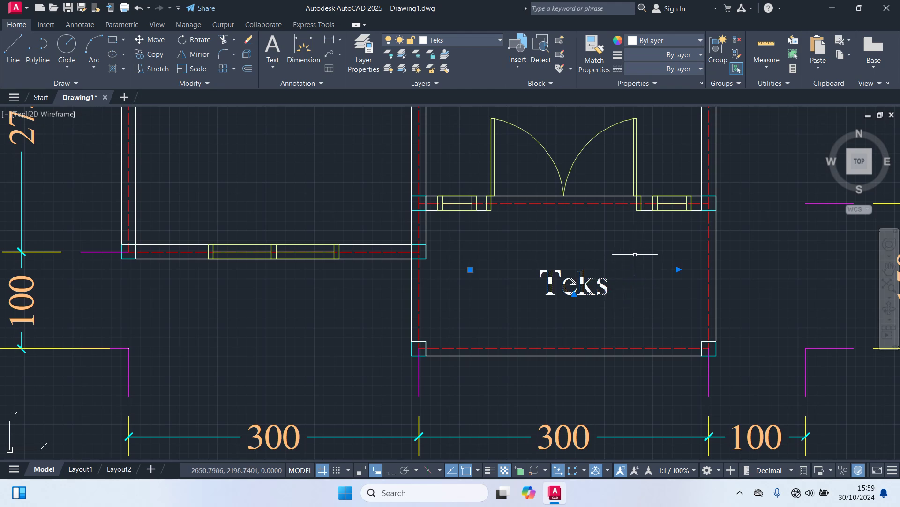
Copy the porch text into the lower-left bedroom, the room behind the double door, and the large left room above the bedroom.
{"action": "type", "text": "c"}
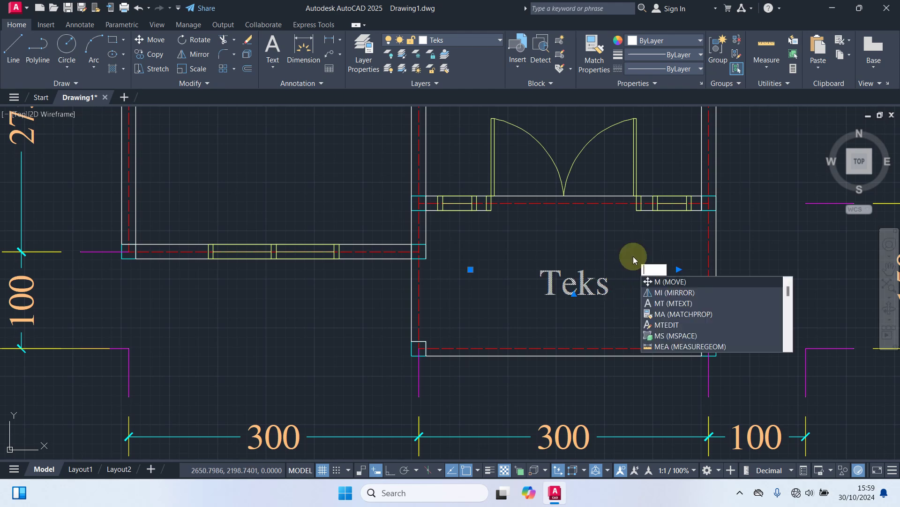
{"action": "type", "text": "o"}
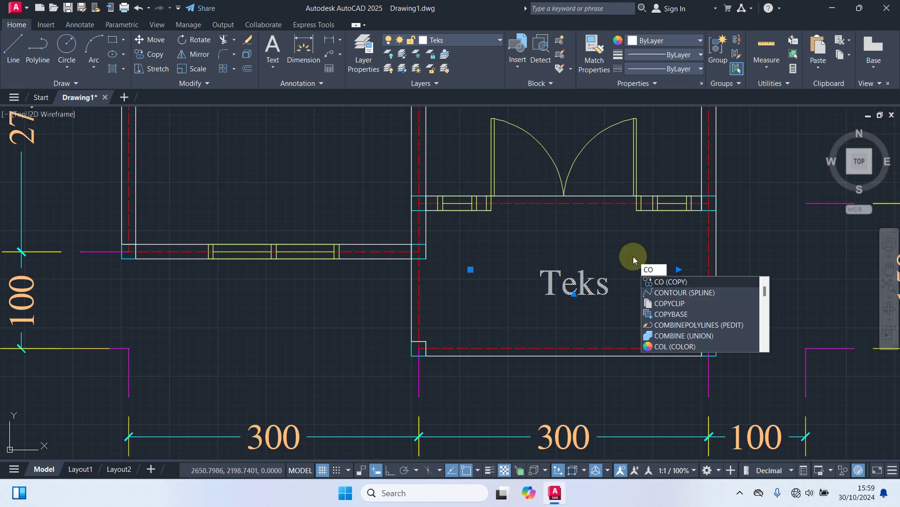
{"action": "key", "text": "Return"}
{"action": "left_click", "coordinate": [575, 288]}
{"action": "scroll", "coordinate": [553, 323], "scroll_direction": "down", "scroll_amount": 5}
{"action": "scroll", "coordinate": [483, 281], "scroll_direction": "up", "scroll_amount": 1}
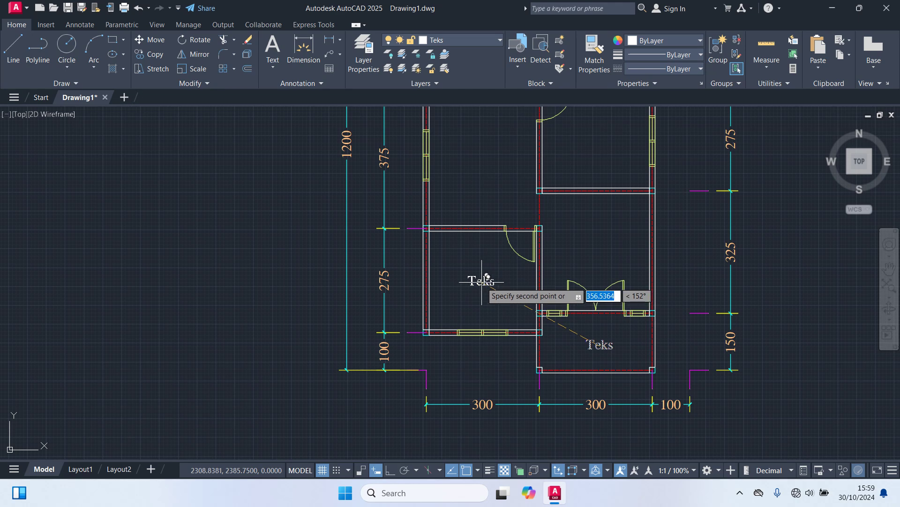
{"action": "left_click", "coordinate": [482, 285]}
{"action": "middle_click_drag", "start_coordinate": [565, 252], "coordinate": [565, 296]}
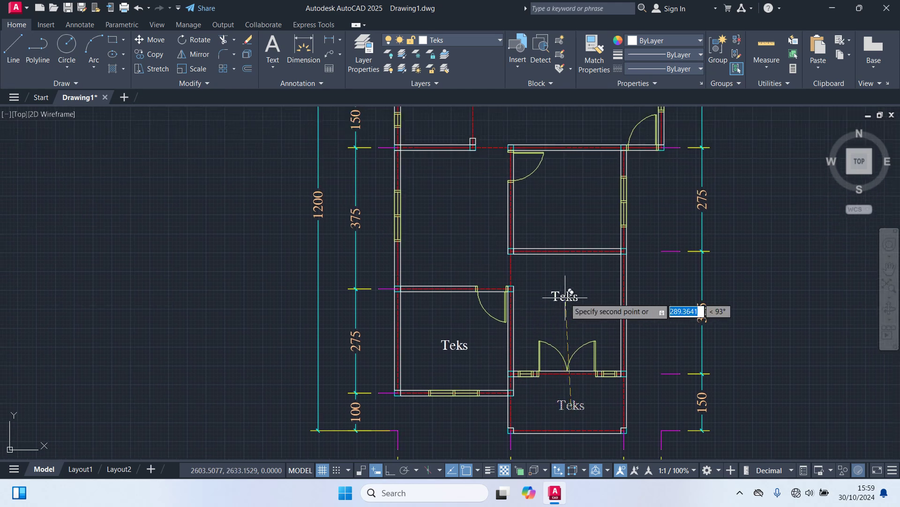
{"action": "left_click", "coordinate": [573, 304]}
{"action": "left_click", "coordinate": [456, 218]}
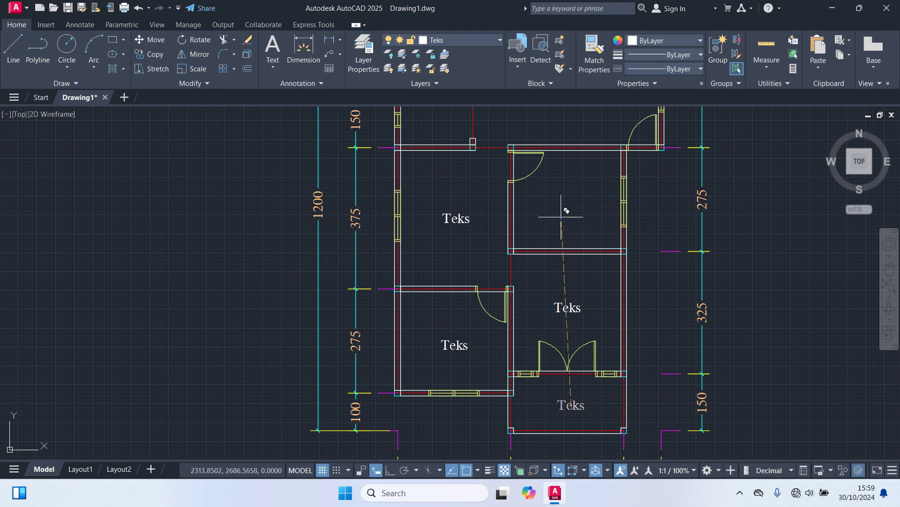
Continue copying the text into the middle-right bedroom, the small left room, and the large room on the upper right.
{"action": "middle_click_drag", "start_coordinate": [561, 214], "coordinate": [523, 278]}
{"action": "left_click", "coordinate": [530, 268]}
{"action": "middle_click_drag", "start_coordinate": [383, 196], "coordinate": [380, 302]}
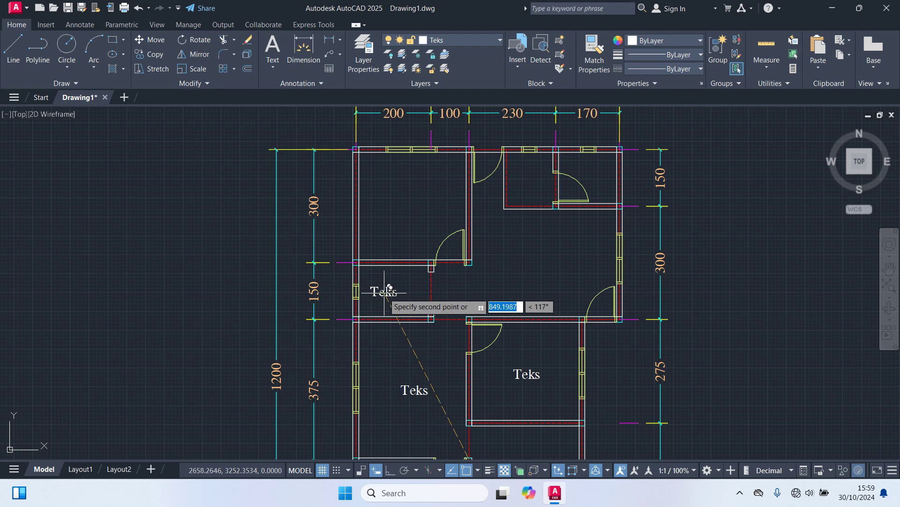
{"action": "left_click", "coordinate": [389, 292]}
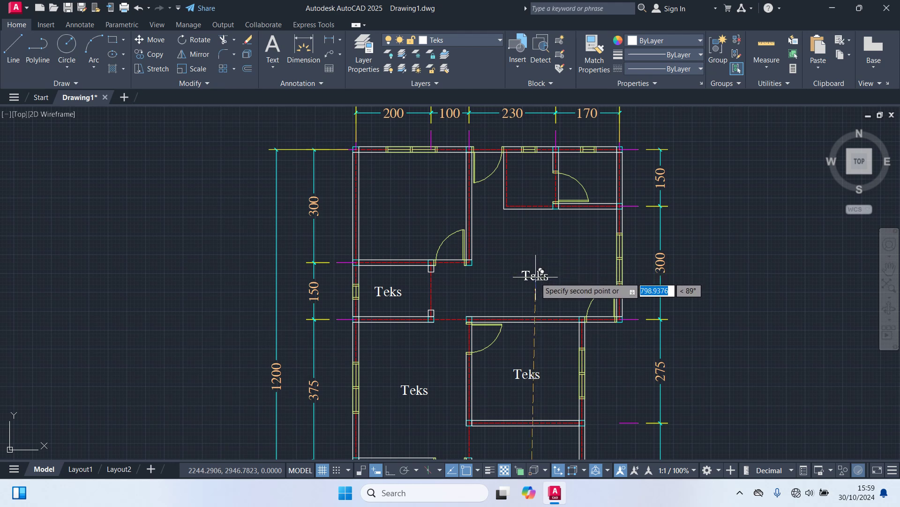
{"action": "left_click", "coordinate": [555, 252]}
Place text copies in the two small upper-right rooms and the upper-left bedroom, then end the copying.
{"action": "middle_click_drag", "start_coordinate": [545, 261], "coordinate": [547, 312]}
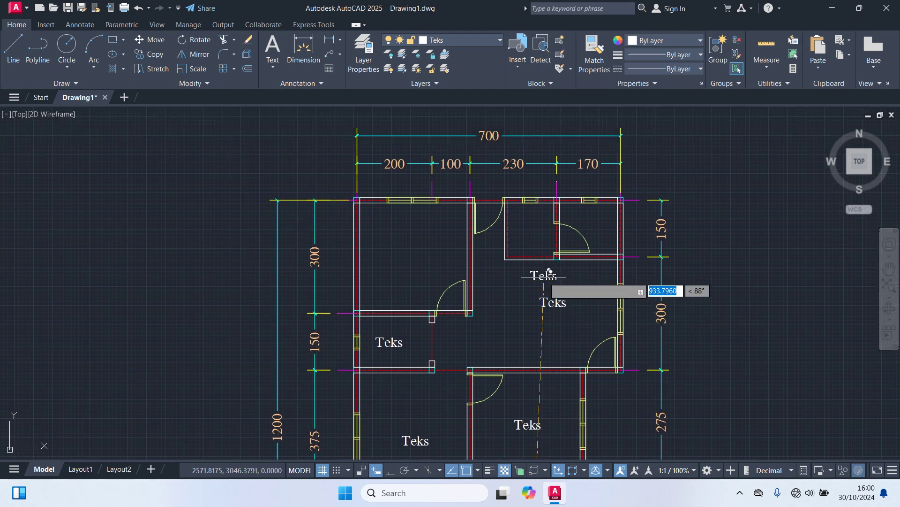
{"action": "scroll", "coordinate": [535, 242], "scroll_direction": "up", "scroll_amount": 4}
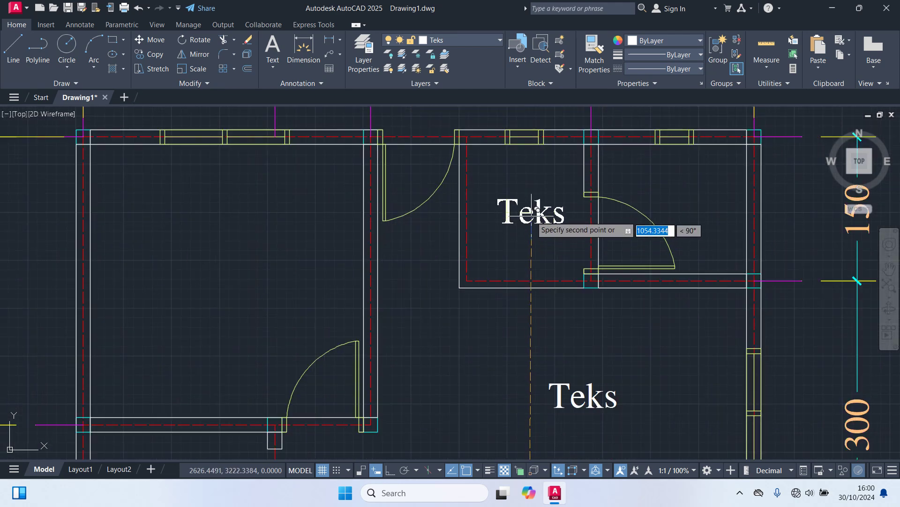
{"action": "left_click", "coordinate": [529, 179]}
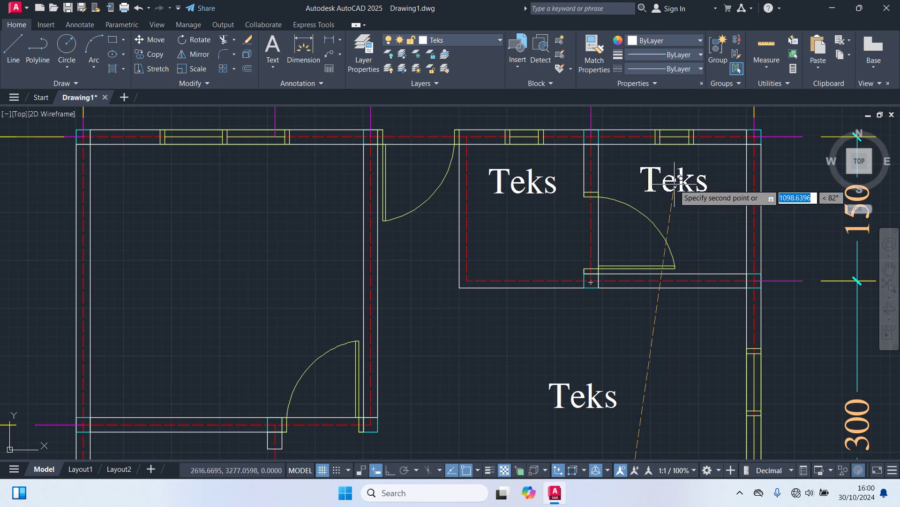
{"action": "scroll", "coordinate": [666, 195], "scroll_direction": "down", "scroll_amount": 4}
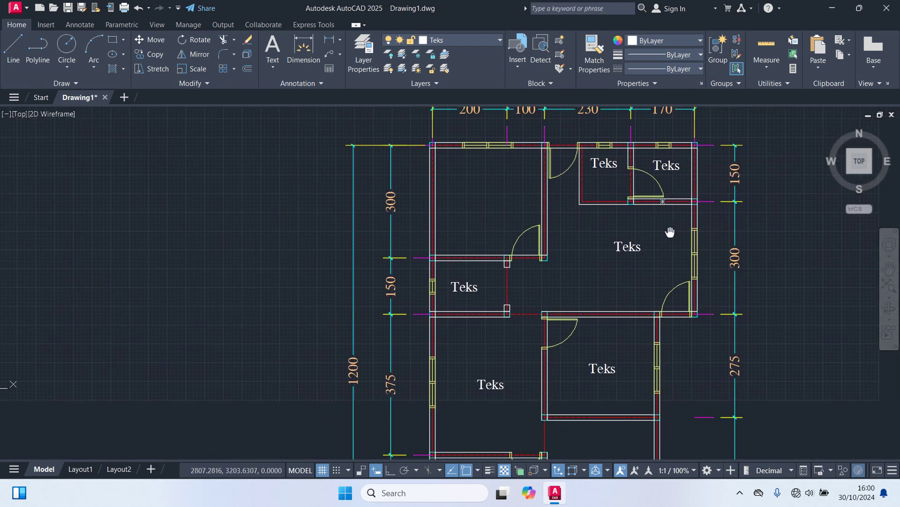
{"action": "left_click", "coordinate": [488, 196]}
{"action": "key", "text": "Escape"}
Edit the front porch text to read "Teras".
{"action": "scroll", "coordinate": [518, 255], "scroll_direction": "down", "scroll_amount": 4}
{"action": "scroll", "coordinate": [548, 356], "scroll_direction": "up", "scroll_amount": 5}
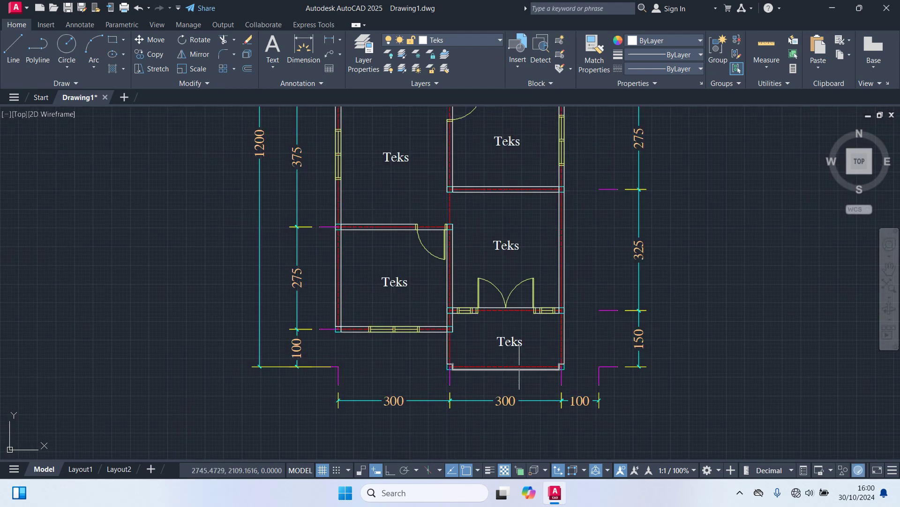
{"action": "type", "text": "d"}
{"action": "key", "text": "Return"}
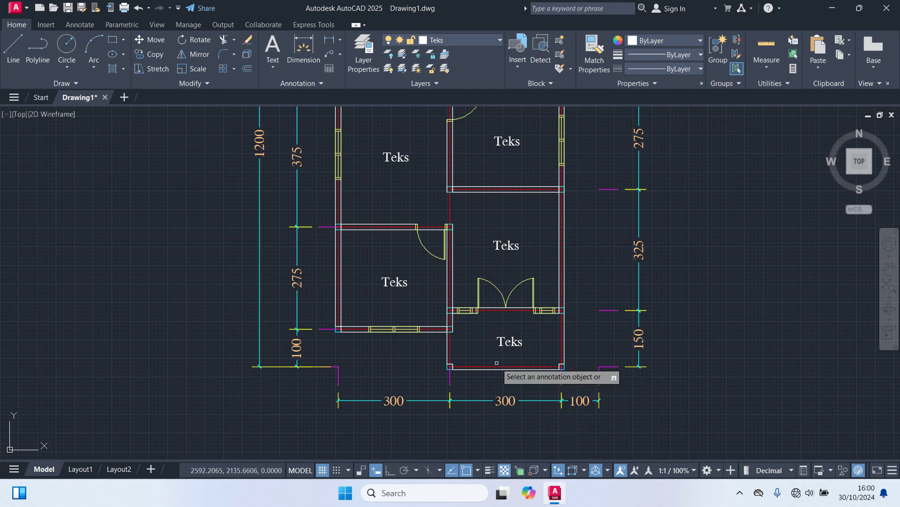
{"action": "scroll", "coordinate": [498, 358], "scroll_direction": "up", "scroll_amount": 5}
{"action": "left_click", "coordinate": [568, 312]}
{"action": "left_click_drag", "start_coordinate": [569, 312], "coordinate": [530, 314]}
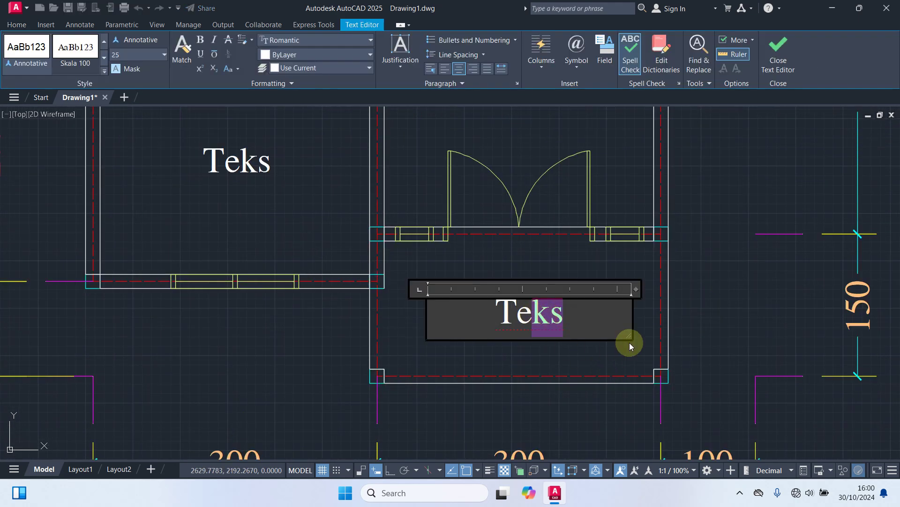
{"action": "type", "text": "ras"}
{"action": "left_click", "coordinate": [608, 369]}
Replace the text in the lower-left bedroom with "Kamar 1".
{"action": "scroll", "coordinate": [608, 369], "scroll_direction": "down", "scroll_amount": 4}
{"action": "scroll", "coordinate": [456, 297], "scroll_direction": "up", "scroll_amount": 4}
{"action": "left_click", "coordinate": [468, 281]}
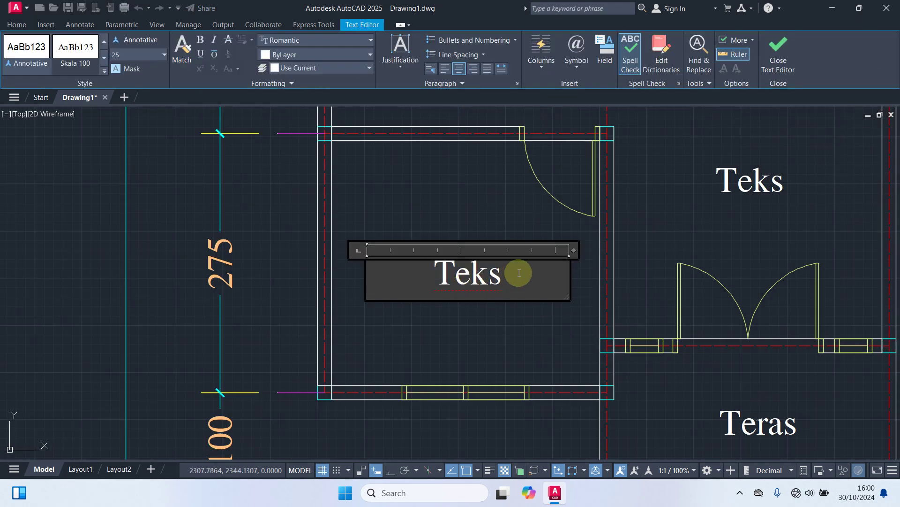
{"action": "left_click_drag", "start_coordinate": [513, 267], "coordinate": [113, 278]}
{"action": "type", "text": "Kam"}
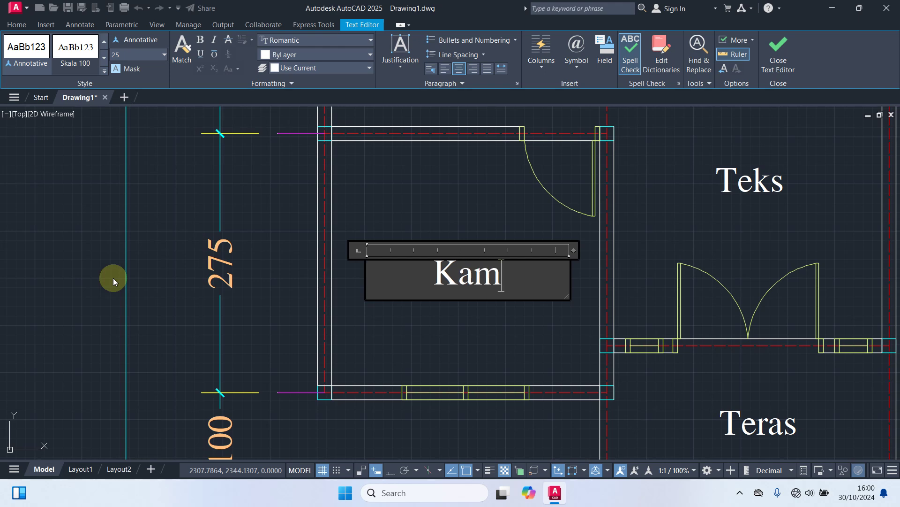
{"action": "type", "text": "ar 1"}
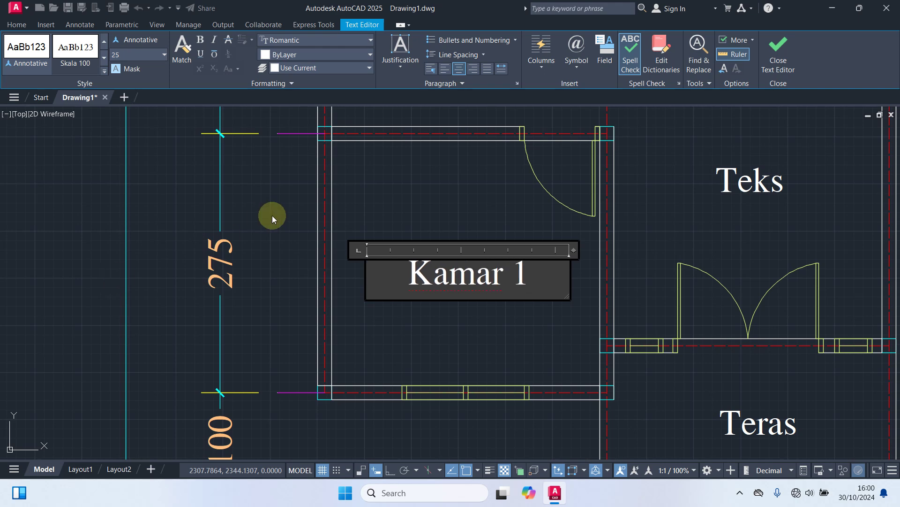
{"action": "left_click", "coordinate": [562, 334]}
Replace the text in the room behind the double door with "Ruang Tamu".
{"action": "scroll", "coordinate": [735, 295], "scroll_direction": "down", "scroll_amount": 2}
{"action": "middle_click_drag", "start_coordinate": [745, 235], "coordinate": [600, 324]}
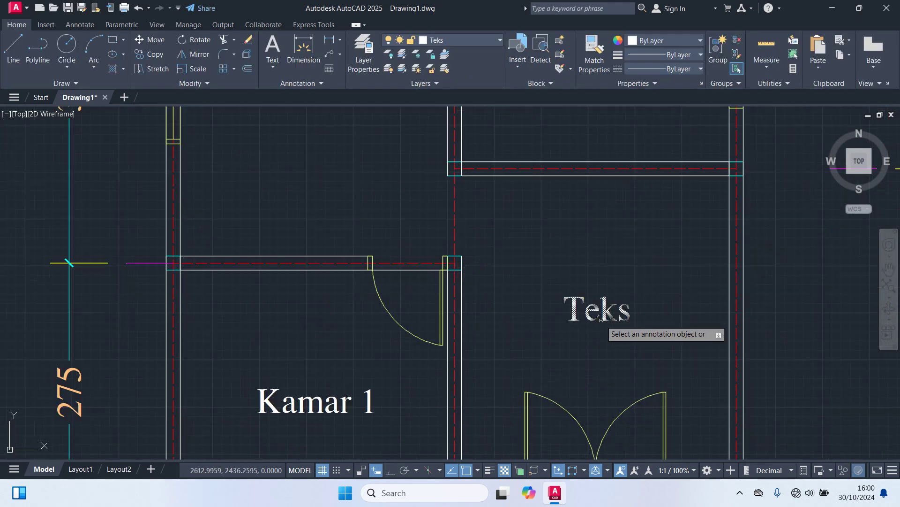
{"action": "scroll", "coordinate": [603, 320], "scroll_direction": "up", "scroll_amount": 4}
{"action": "left_click", "coordinate": [654, 319]}
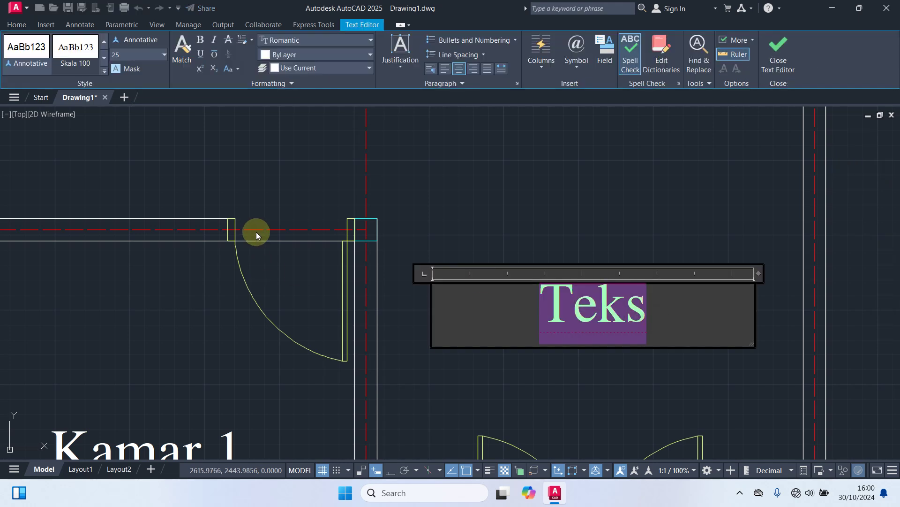
{"action": "type", "text": "Ruang Tamu"}
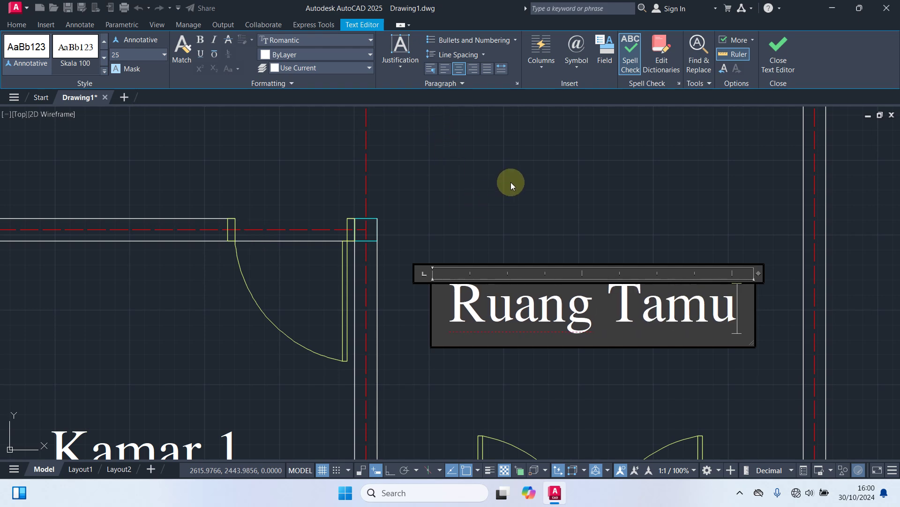
{"action": "left_click", "coordinate": [510, 183]}
Replace the text in the large left room above Kamar 1 with "Ruang Keluarga" and widen its frame to fit one line.
{"action": "scroll", "coordinate": [521, 230], "scroll_direction": "down", "scroll_amount": 6}
{"action": "middle_click_drag", "start_coordinate": [538, 214], "coordinate": [575, 335]}
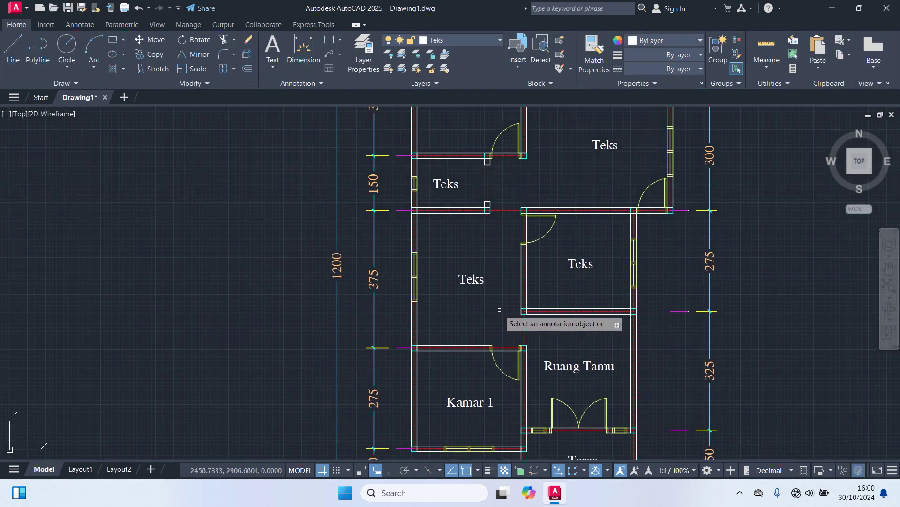
{"action": "scroll", "coordinate": [472, 278], "scroll_direction": "up", "scroll_amount": 4}
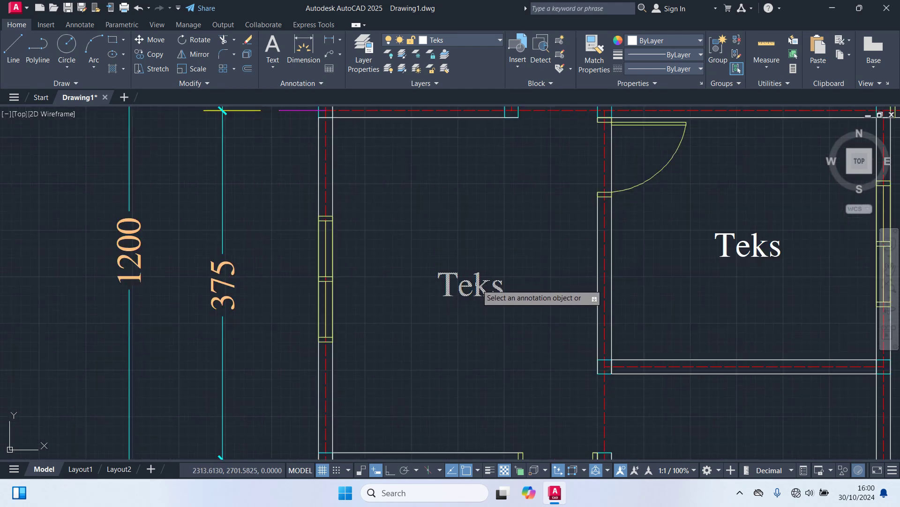
{"action": "left_click", "coordinate": [483, 290]}
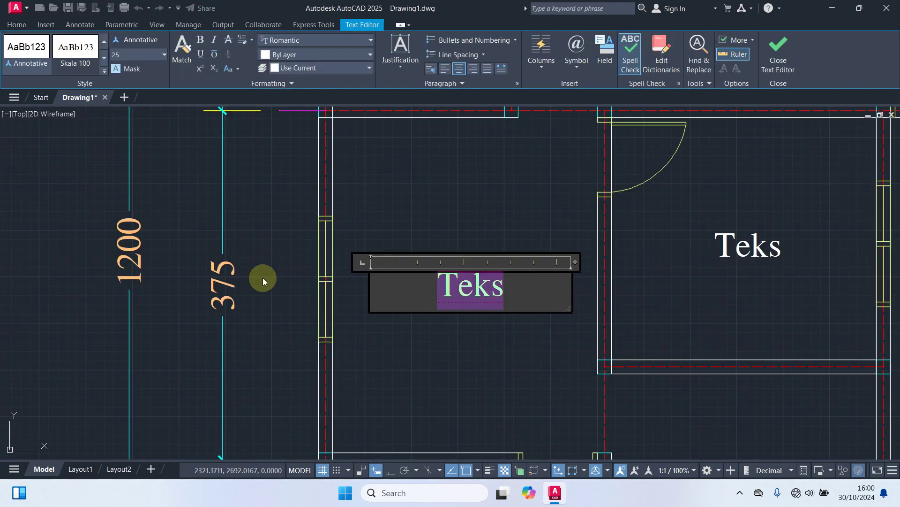
{"action": "type", "text": "Ruang Ke"}
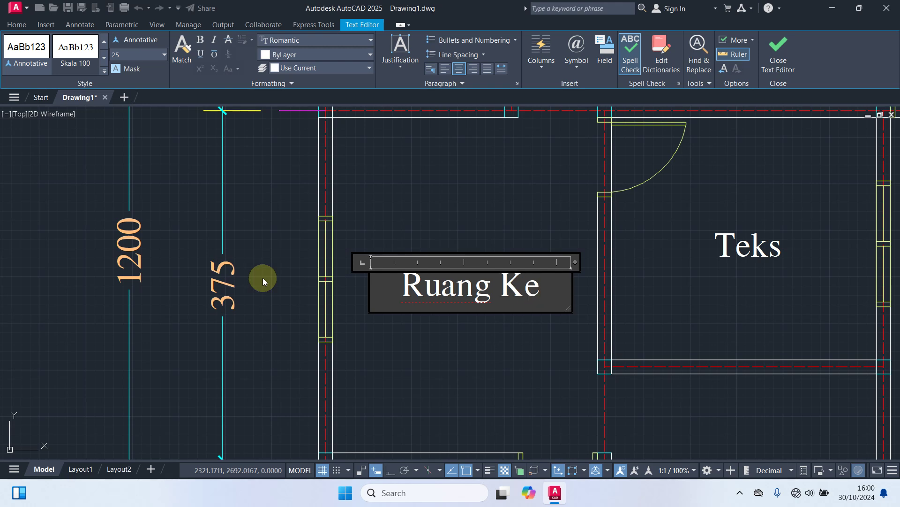
{"action": "type", "text": "luarga"}
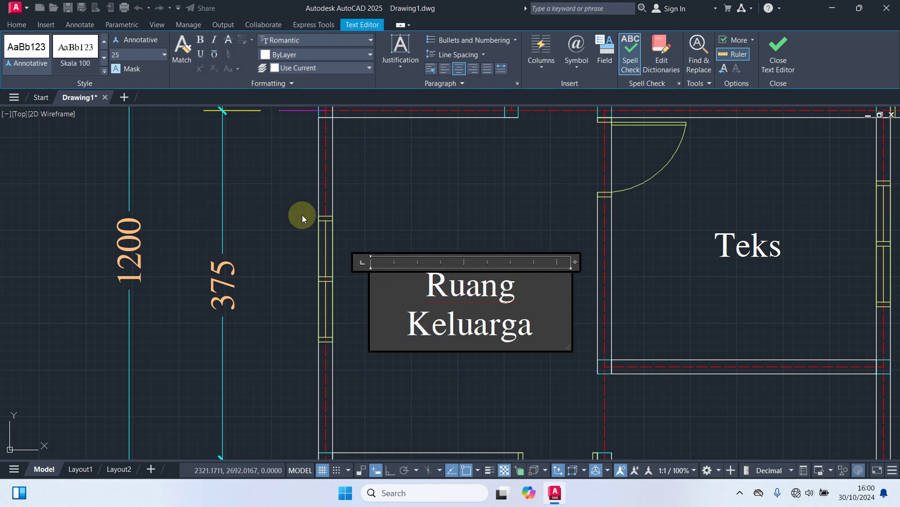
{"action": "left_click_drag", "start_coordinate": [574, 264], "coordinate": [597, 271]}
{"action": "left_click", "coordinate": [553, 353]}
Replace the text in the bedroom beside Ruang Keluarga with "Kamar 2".
{"action": "scroll", "coordinate": [554, 352], "scroll_direction": "down", "scroll_amount": 2}
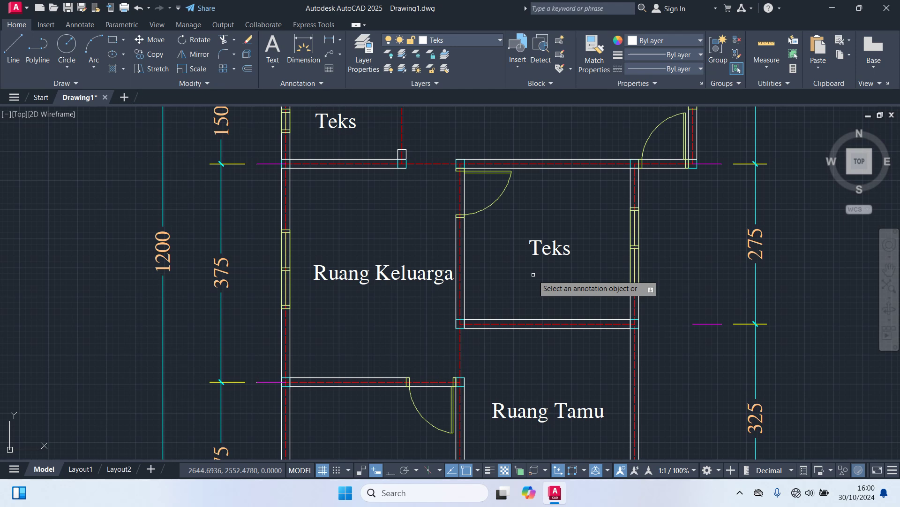
{"action": "left_click", "coordinate": [561, 247]}
{"action": "scroll", "coordinate": [560, 248], "scroll_direction": "up", "scroll_amount": 2}
{"action": "left_click", "coordinate": [577, 249]}
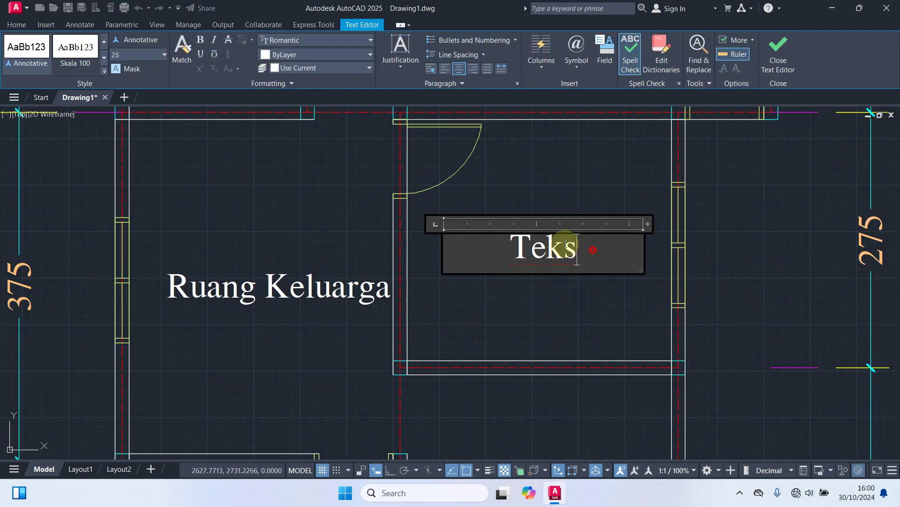
{"action": "key", "text": "ctrl+a"}
{"action": "type", "text": "Kamar 2"}
{"action": "left_click", "coordinate": [572, 182]}
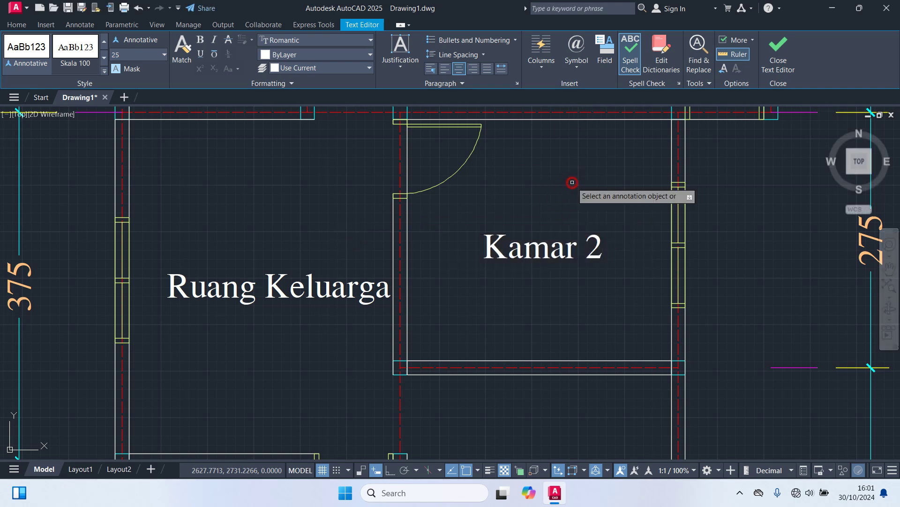
Replace the text in the small left room above Ruang Keluarga with "Mushola".
{"action": "middle_click_drag", "start_coordinate": [573, 185], "coordinate": [599, 396]}
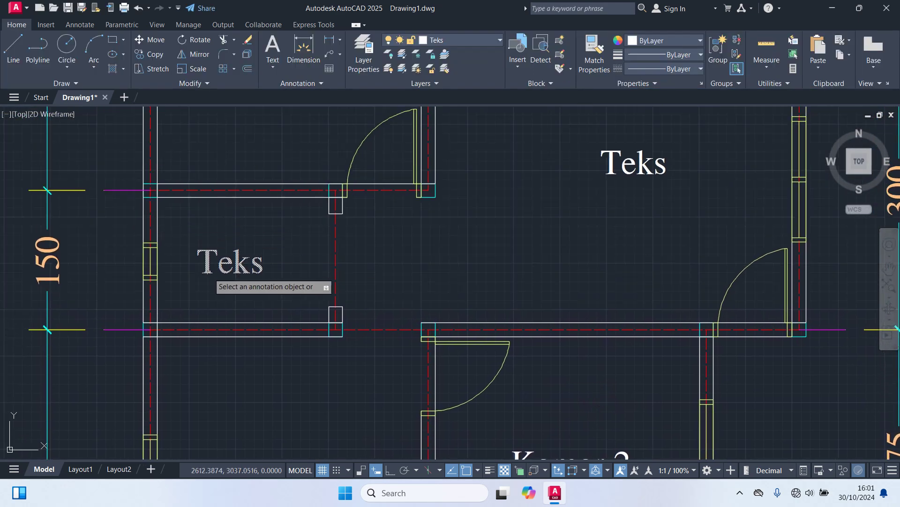
{"action": "left_click", "coordinate": [209, 264]}
{"action": "left_click_drag", "start_coordinate": [287, 266], "coordinate": [39, 227]}
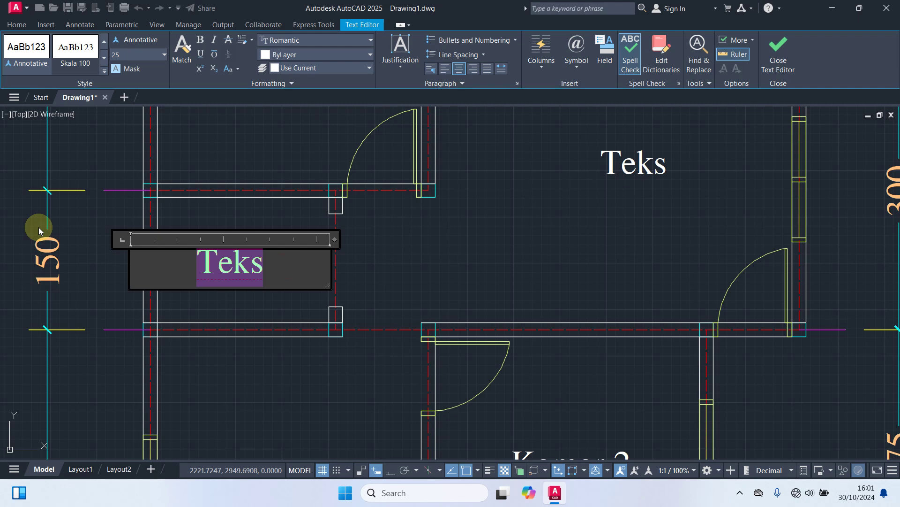
{"action": "type", "text": "Mushola"}
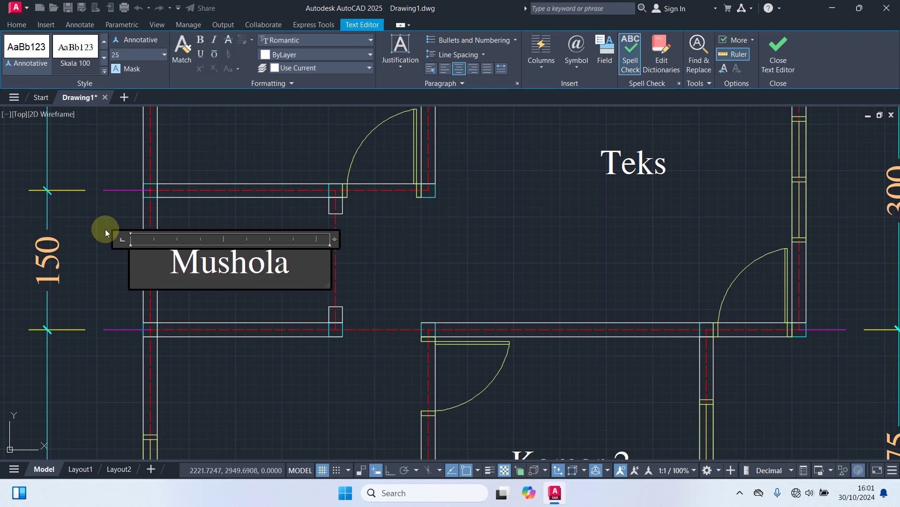
{"action": "left_click", "coordinate": [388, 257]}
Replace the text in the large room above Kamar 2 with "Dapur".
{"action": "scroll", "coordinate": [389, 258], "scroll_direction": "down", "scroll_amount": 4}
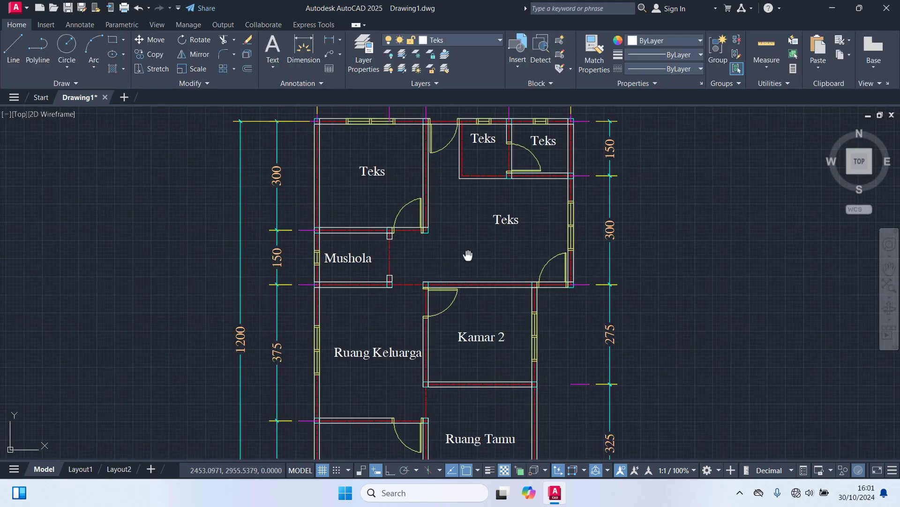
{"action": "middle_click_drag", "start_coordinate": [468, 254], "coordinate": [450, 286]}
{"action": "left_click", "coordinate": [483, 262]}
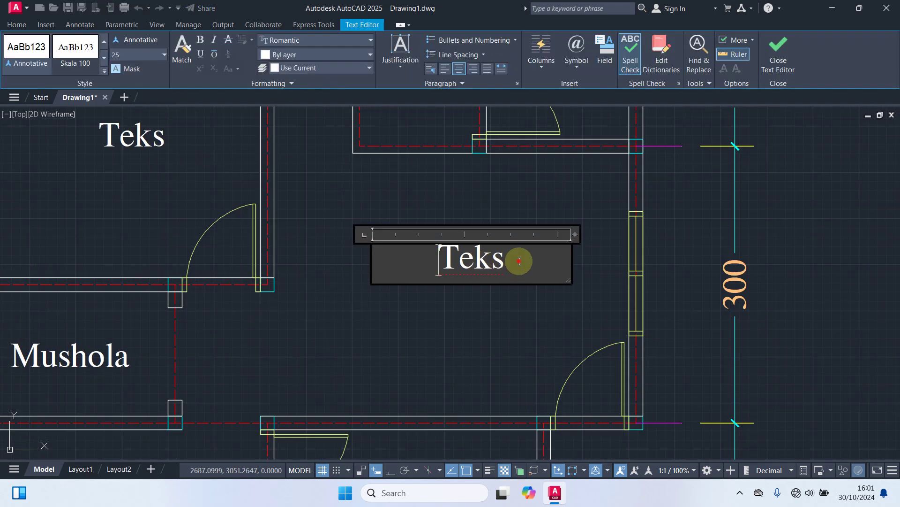
{"action": "left_click_drag", "start_coordinate": [519, 262], "coordinate": [260, 222]}
{"action": "type", "text": "Dapur"}
{"action": "left_click", "coordinate": [376, 318]}
{"action": "scroll", "coordinate": [400, 269], "scroll_direction": "down", "scroll_amount": 3}
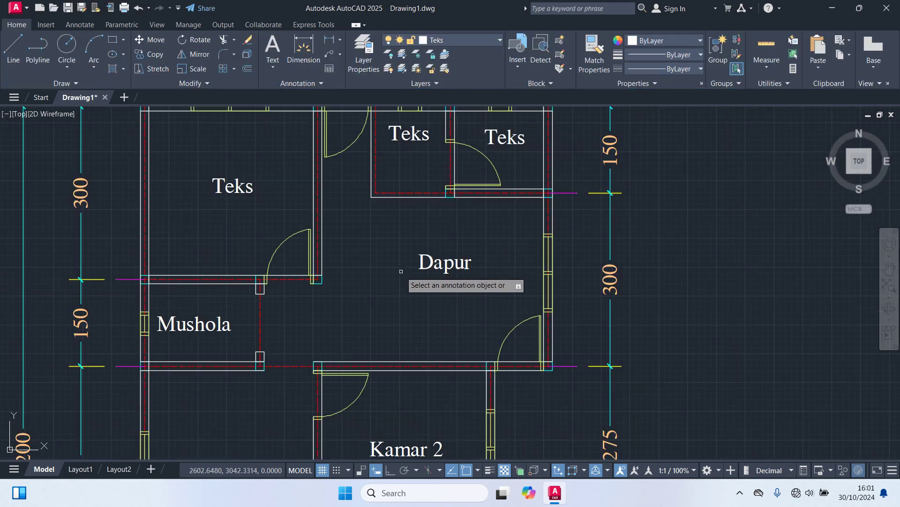
{"action": "middle_click_drag", "start_coordinate": [400, 271], "coordinate": [467, 360]}
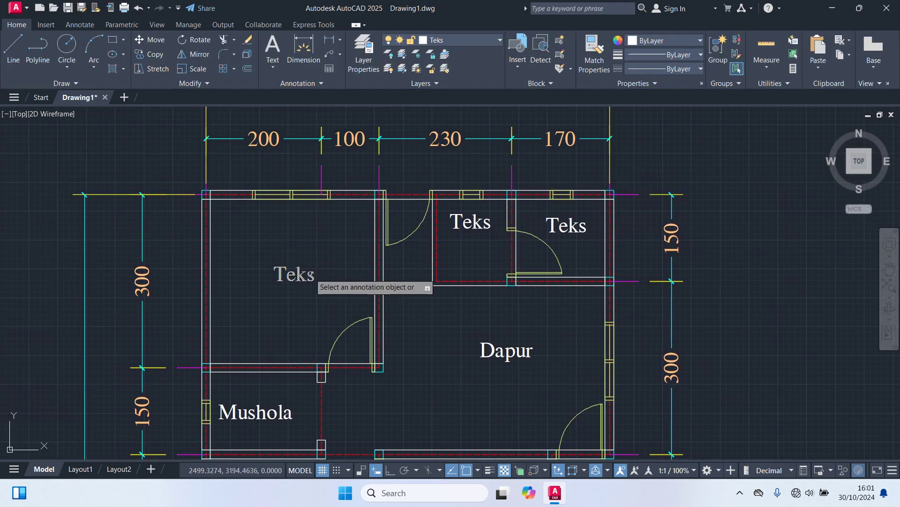
Replace the placeholder text in the large bedroom above Mushola with "Kamar 2".
{"action": "double_click", "coordinate": [311, 276]}
{"action": "type", "text": "Ka"}
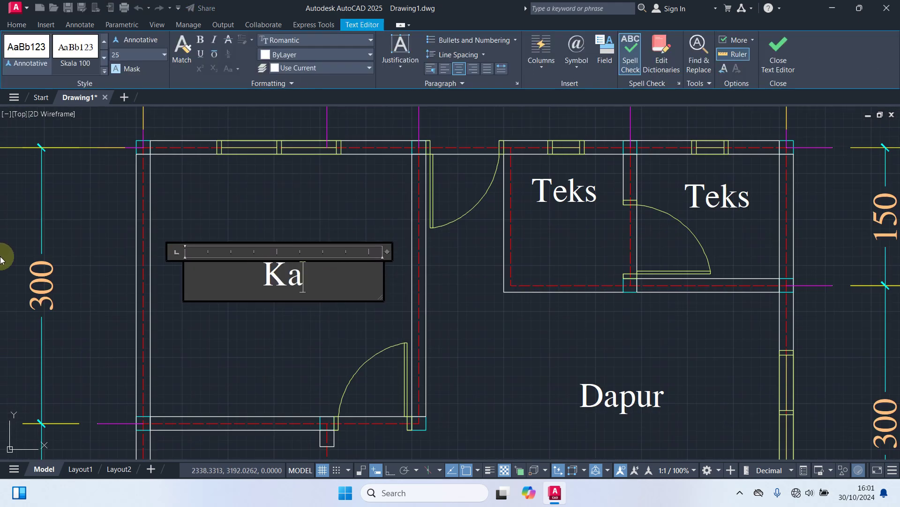
{"action": "type", "text": "mar 2"}
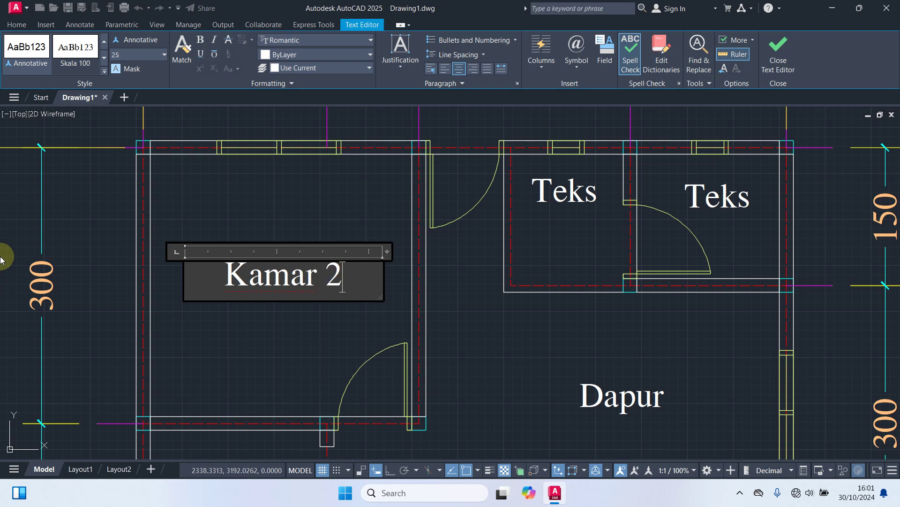
{"action": "left_click", "coordinate": [307, 318]}
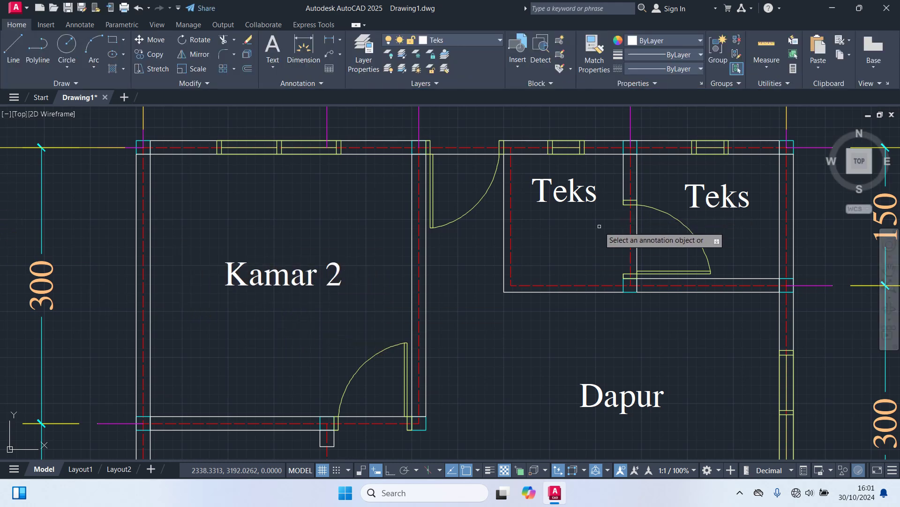
Replace the placeholder text in the small room between the back door and the bathroom with "Tempat Cuci" on two lines.
{"action": "middle_click_drag", "start_coordinate": [592, 213], "coordinate": [530, 288]}
{"action": "left_click", "coordinate": [532, 272]}
{"action": "type", "text": "Tempat"}
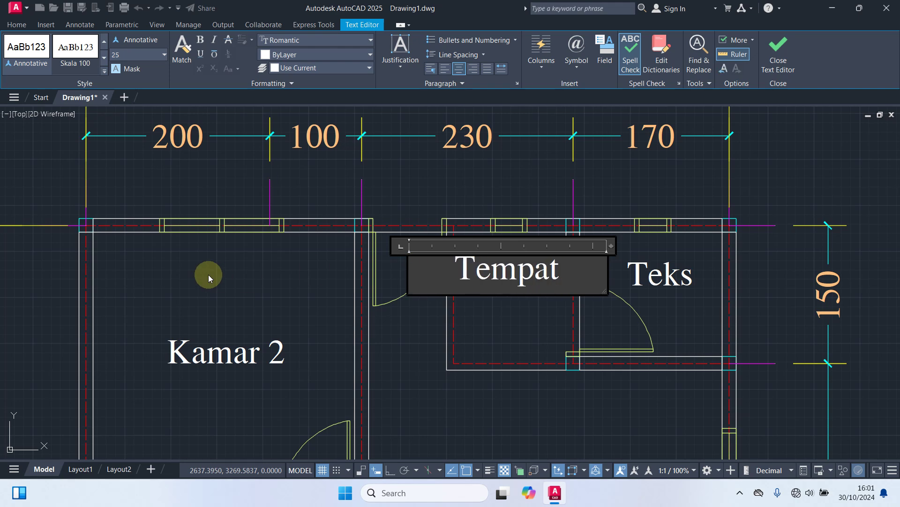
{"action": "key", "text": "Return"}
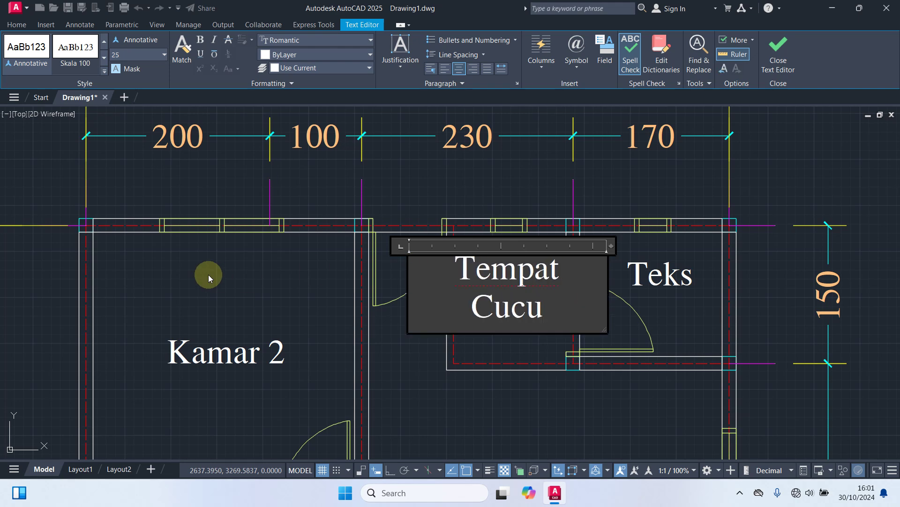
{"action": "type", "text": "Cuci"}
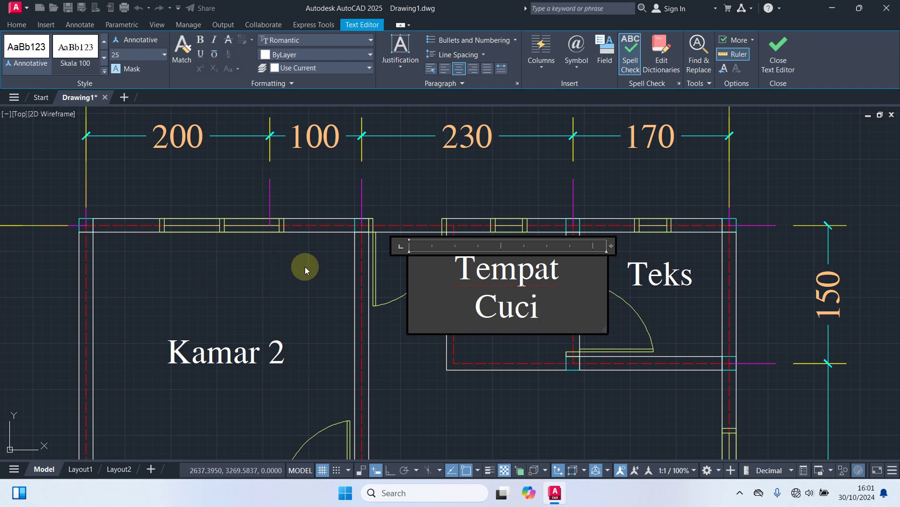
{"action": "left_click", "coordinate": [499, 350]}
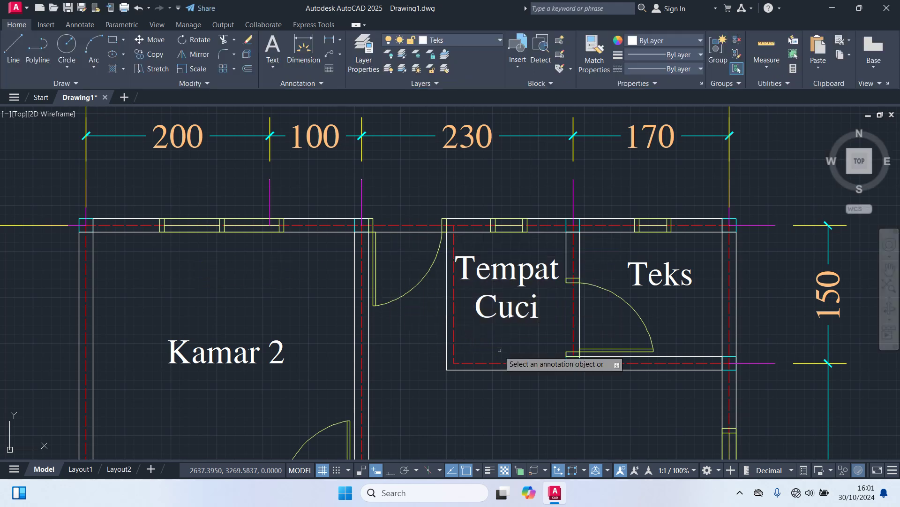
Replace the placeholder text in the corner room beside Tempat Cuci with "Km/Wc" and finish text editing.
{"action": "left_click", "coordinate": [675, 281]}
{"action": "left_click_drag", "start_coordinate": [704, 270], "coordinate": [371, 282]}
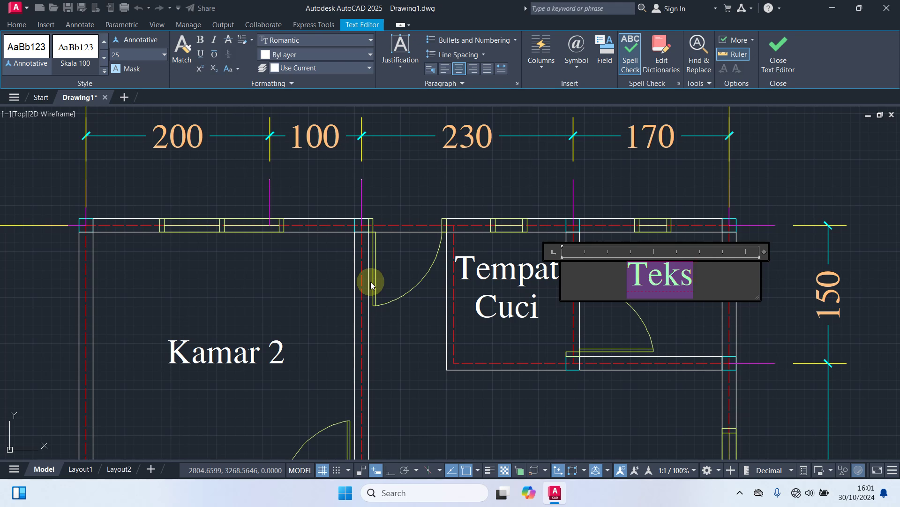
{"action": "type", "text": "Km/Wc"}
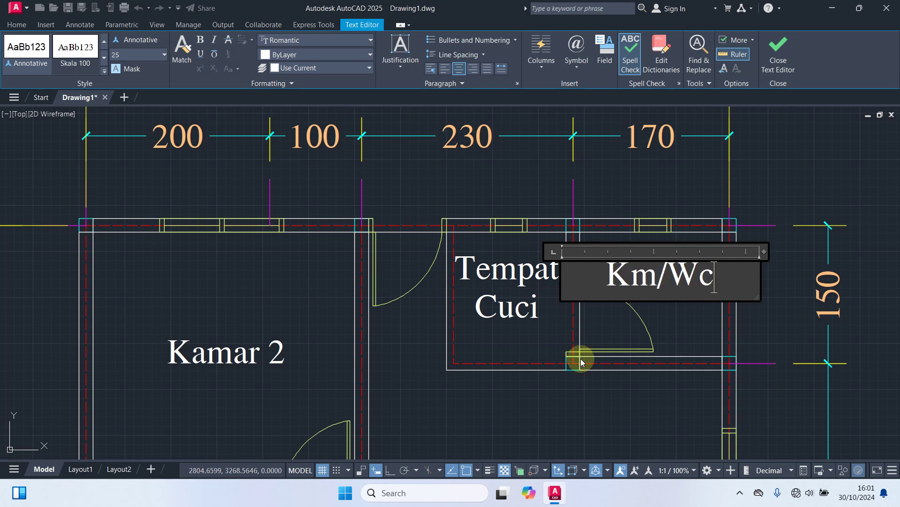
{"action": "left_click", "coordinate": [663, 390]}
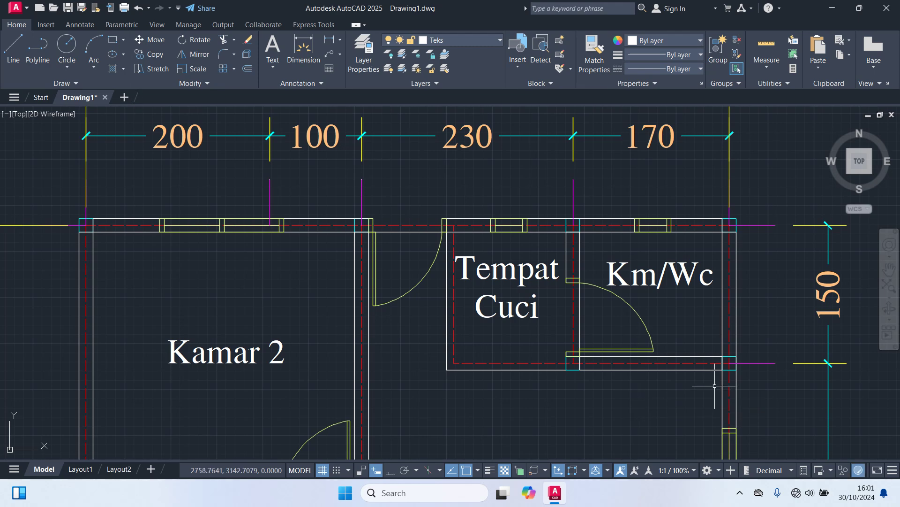
Move the Tempat Cuci label about 9.5 units diagonally down and right to centre it in its room.
{"action": "scroll", "coordinate": [468, 286], "scroll_direction": "down", "scroll_amount": 4}
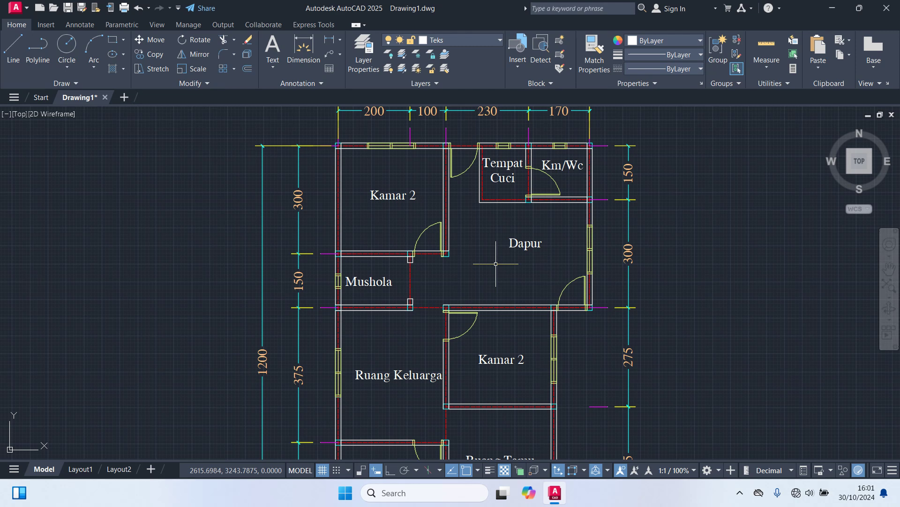
{"action": "scroll", "coordinate": [501, 176], "scroll_direction": "up", "scroll_amount": 2}
{"action": "key", "text": "Return"}
{"action": "left_click", "coordinate": [456, 272]}
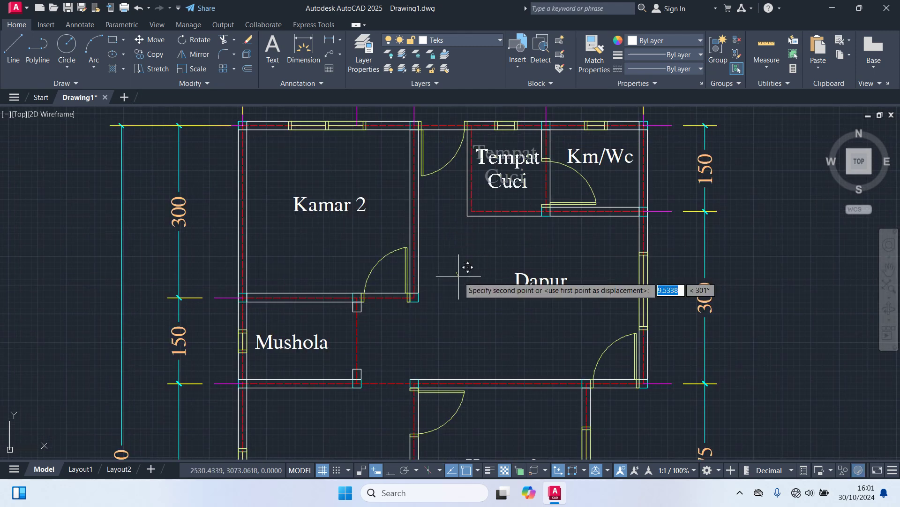
{"action": "left_click", "coordinate": [459, 276]}
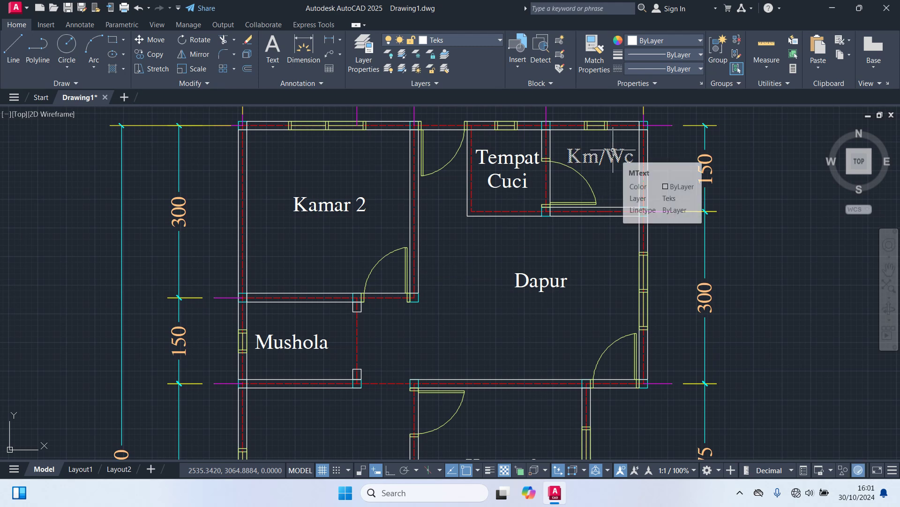
Move the Mushola label about 25 units horizontally to the right within its room.
{"action": "middle_click_drag", "start_coordinate": [468, 326], "coordinate": [521, 197]}
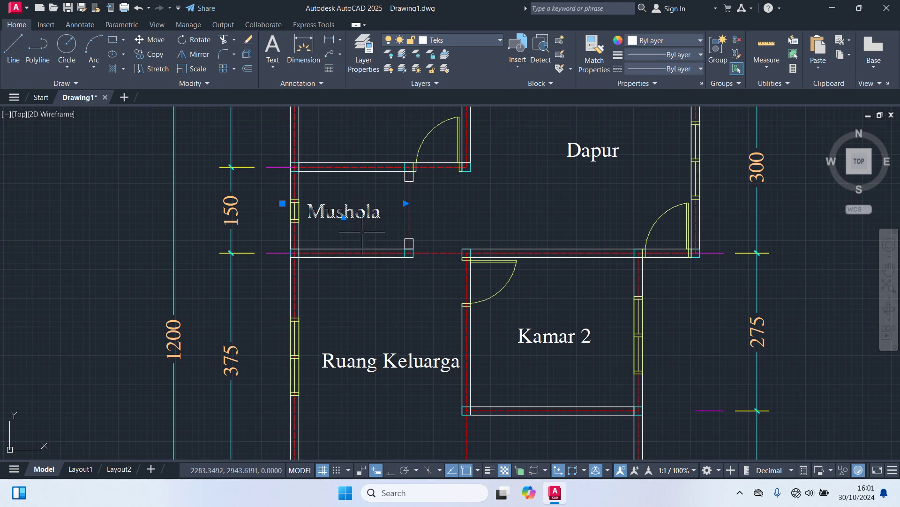
{"action": "key", "text": "Return"}
{"action": "left_click", "coordinate": [367, 324]}
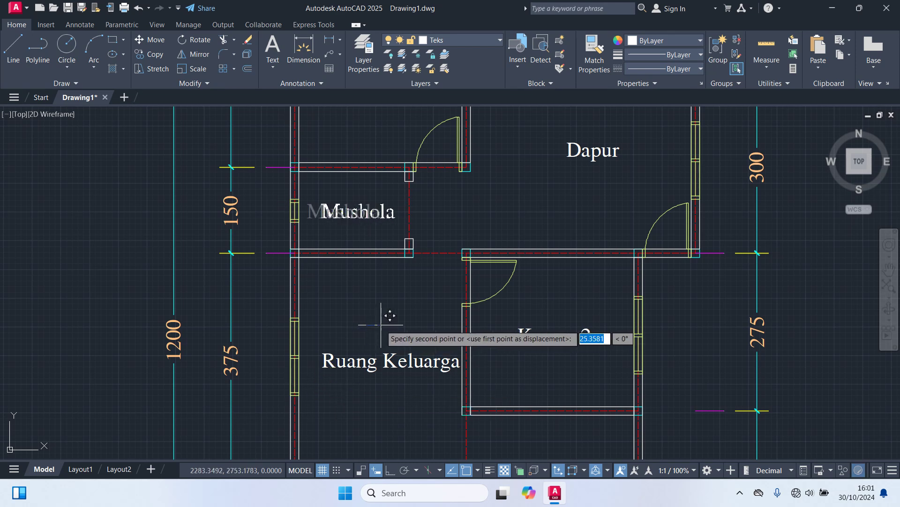
{"action": "left_click", "coordinate": [379, 323]}
Move the Ruang Keluarga label about 18 units horizontally to the left, away from the wall beside Kamar 2.
{"action": "middle_click_drag", "start_coordinate": [400, 321], "coordinate": [450, 147]}
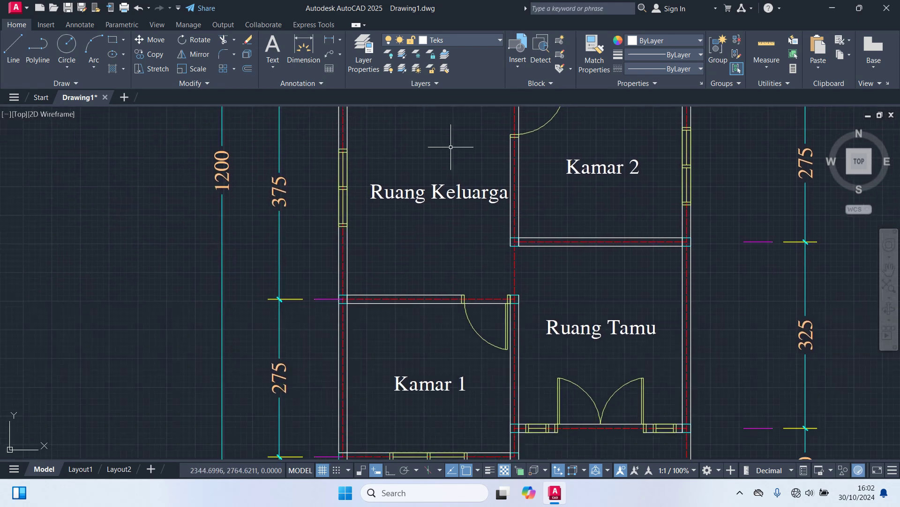
{"action": "key", "text": "Return"}
{"action": "left_click", "coordinate": [462, 264]}
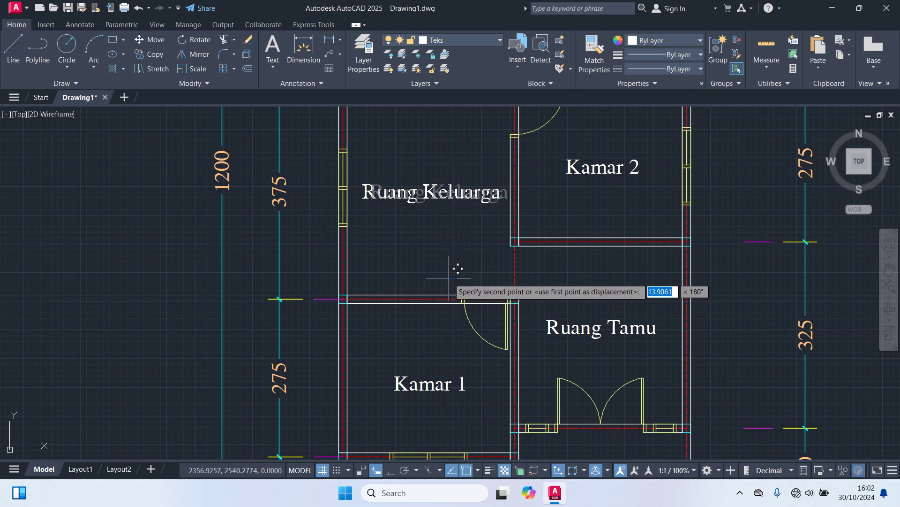
{"action": "left_click", "coordinate": [447, 278]}
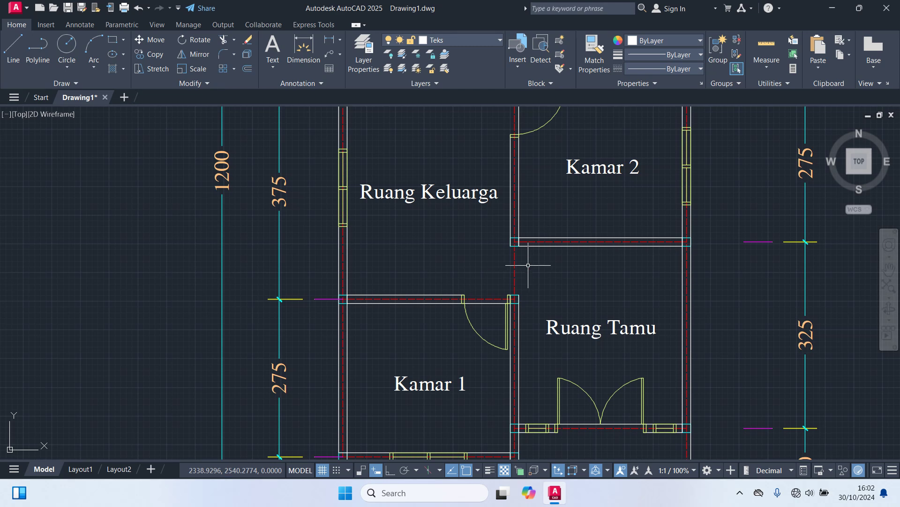
Turn off the Garis Bantu layer to hide the magenta guide lines around the floor plan.
{"action": "scroll", "coordinate": [528, 263], "scroll_direction": "down", "scroll_amount": 2}
{"action": "middle_click_drag", "start_coordinate": [559, 342], "coordinate": [554, 280]}
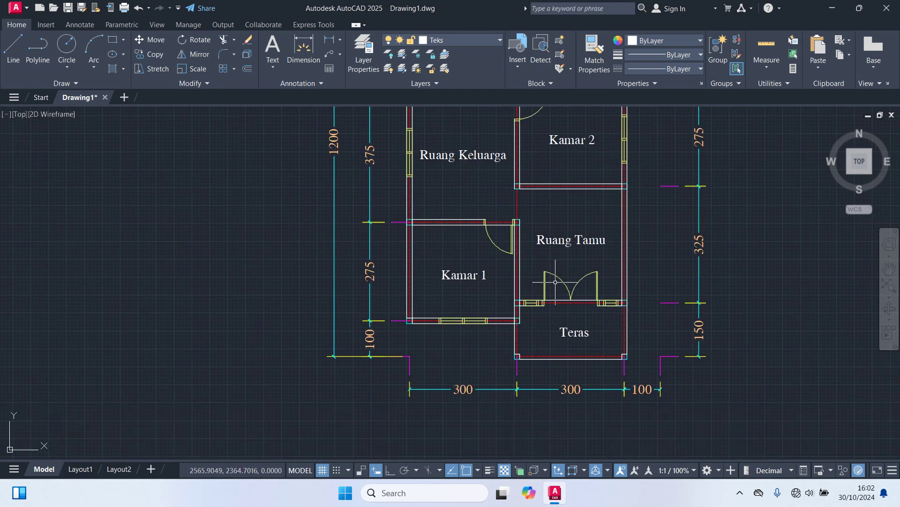
{"action": "scroll", "coordinate": [554, 280], "scroll_direction": "down", "scroll_amount": 2}
{"action": "middle_click_drag", "start_coordinate": [676, 231], "coordinate": [656, 316]}
{"action": "left_click", "coordinate": [482, 46]}
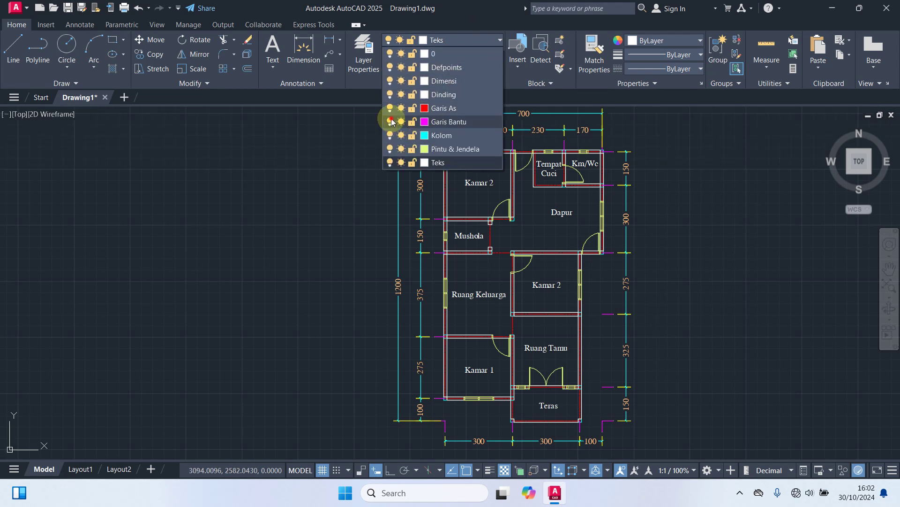
{"action": "left_click", "coordinate": [390, 122]}
{"action": "left_click", "coordinate": [287, 219]}
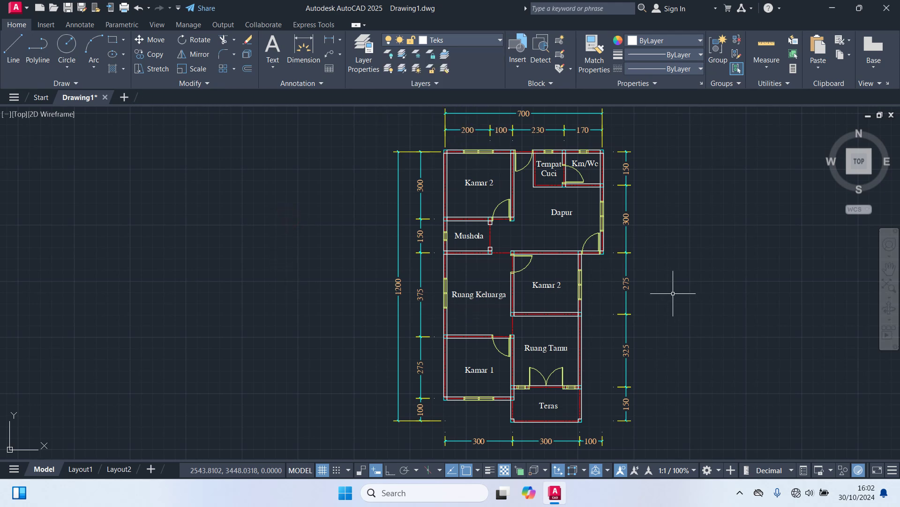
Switch to the clean full-screen drawing view and zoom to the extents of the floor plan.
{"action": "left_click", "coordinate": [892, 470]}
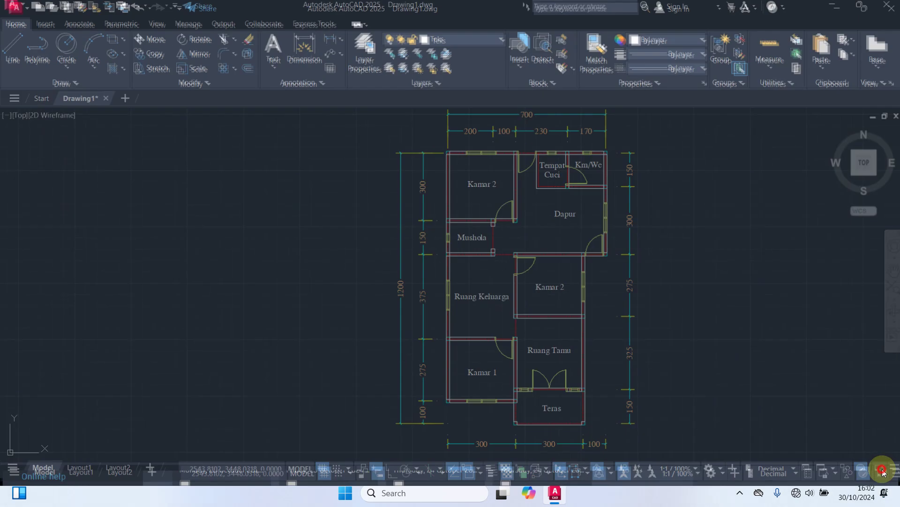
{"action": "type", "text": "z"}
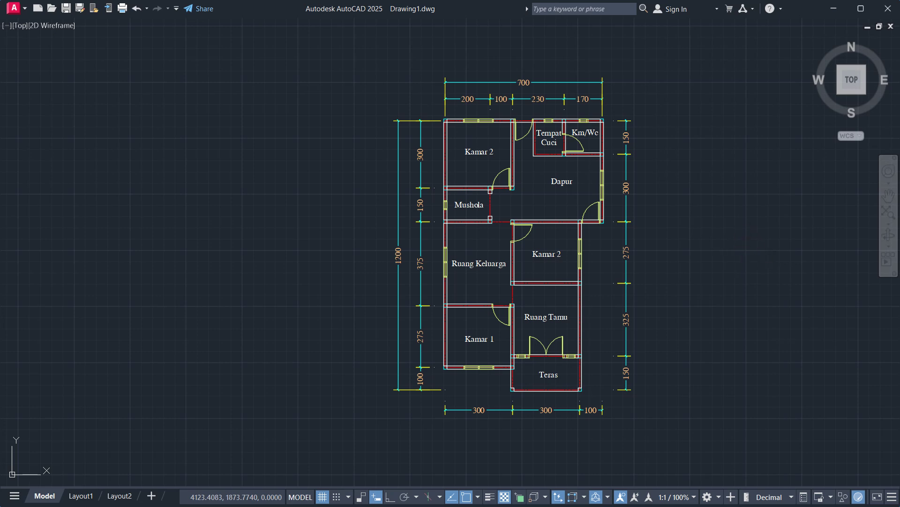
{"action": "key", "text": "Return"}
{"action": "type", "text": "e"}
{"action": "key", "text": "Return"}
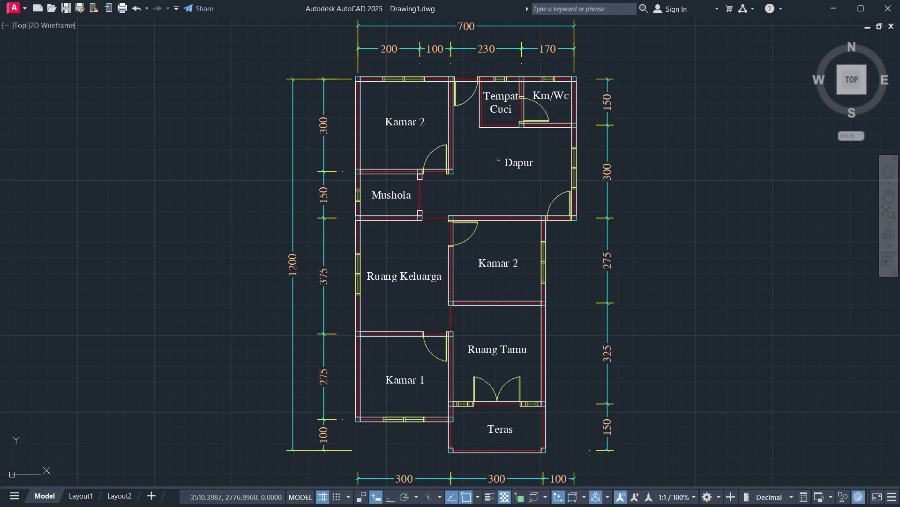
Change the label of the bedroom above Mushola to "Kamar 3".
{"action": "double_click", "coordinate": [421, 123]}
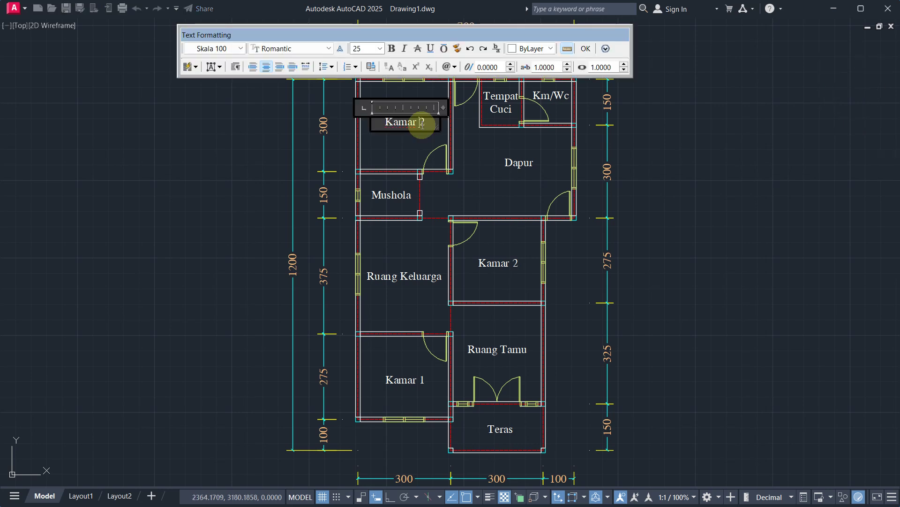
{"action": "left_click", "coordinate": [433, 116]}
{"action": "key", "text": "BackSpace"}
{"action": "type", "text": "3"}
{"action": "left_click", "coordinate": [381, 145]}
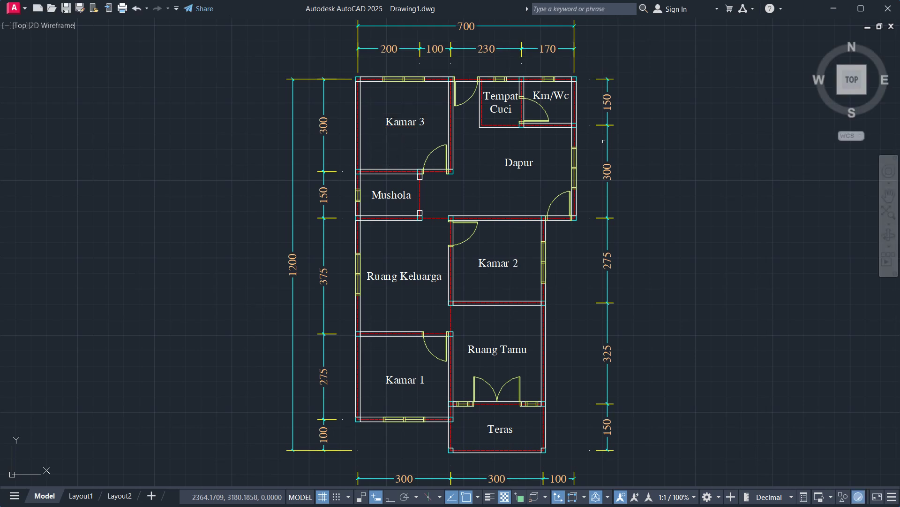